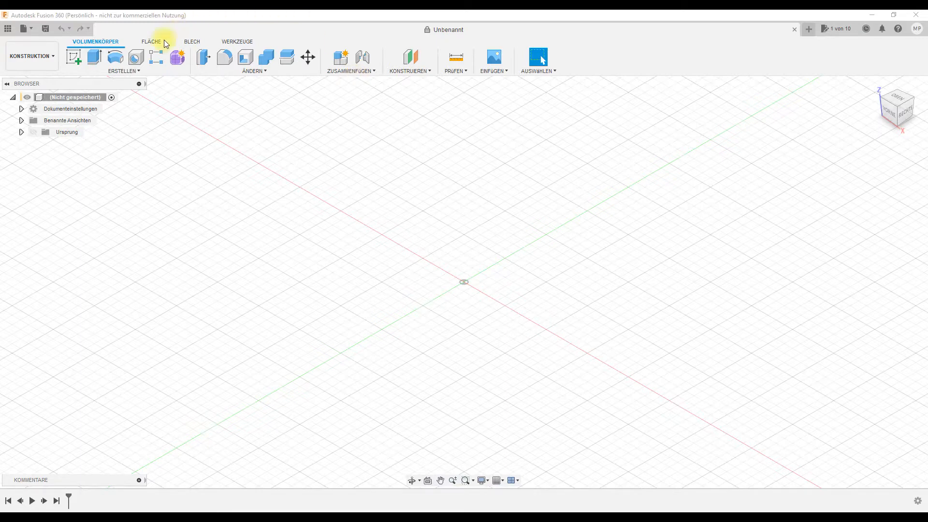
Start a sketch on the horizontal plane and draw a rectangle about 60 by 10 mm with one corner at the origin.
left_click(75, 57)
left_click(427, 357)
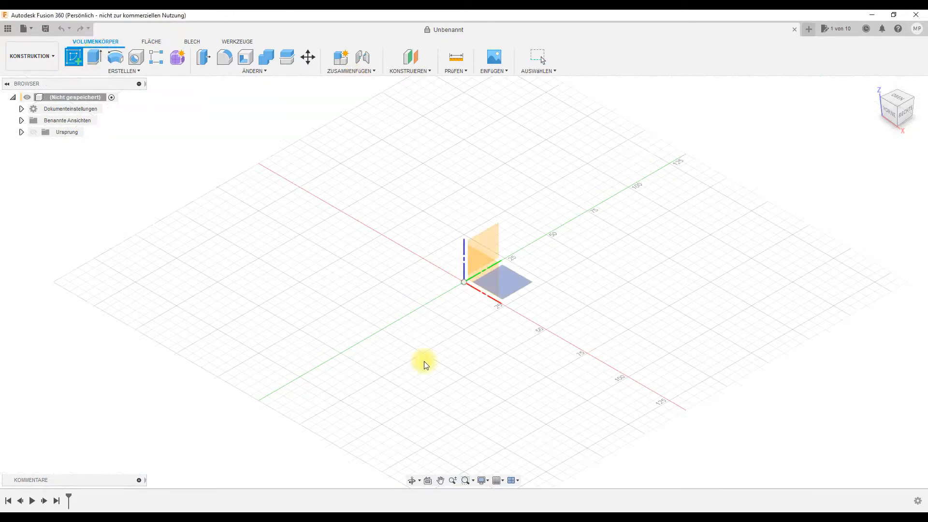
left_click(95, 60)
left_click(465, 282)
left_click(603, 259)
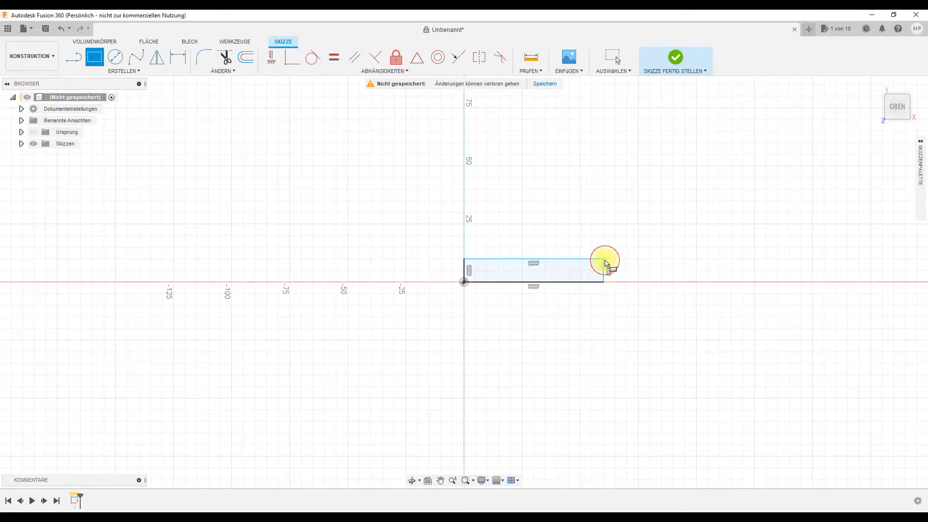
Dimension the rectangle to 12 mm high and 65 mm long, and finish the sketch.
left_click(177, 57)
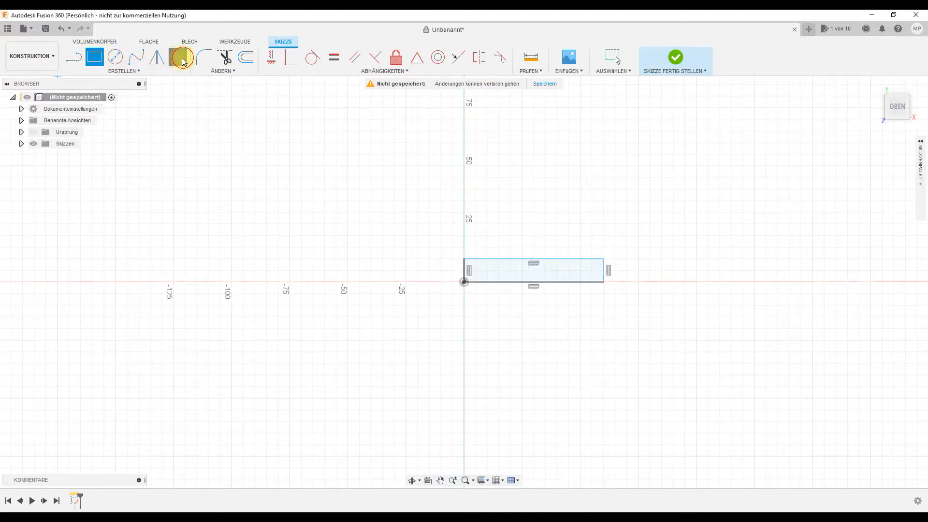
left_click(464, 273)
left_click(445, 272)
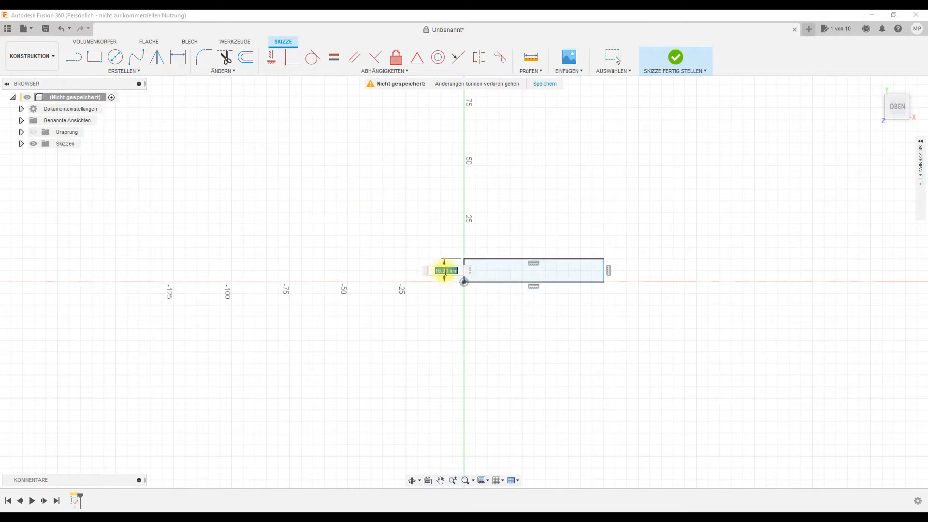
type("12")
key("Return")
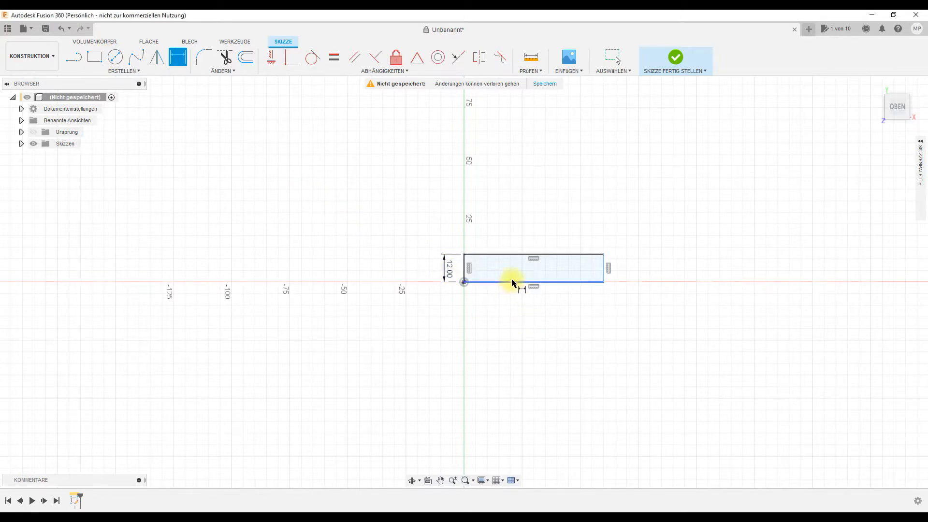
left_click(512, 286)
left_click(508, 303)
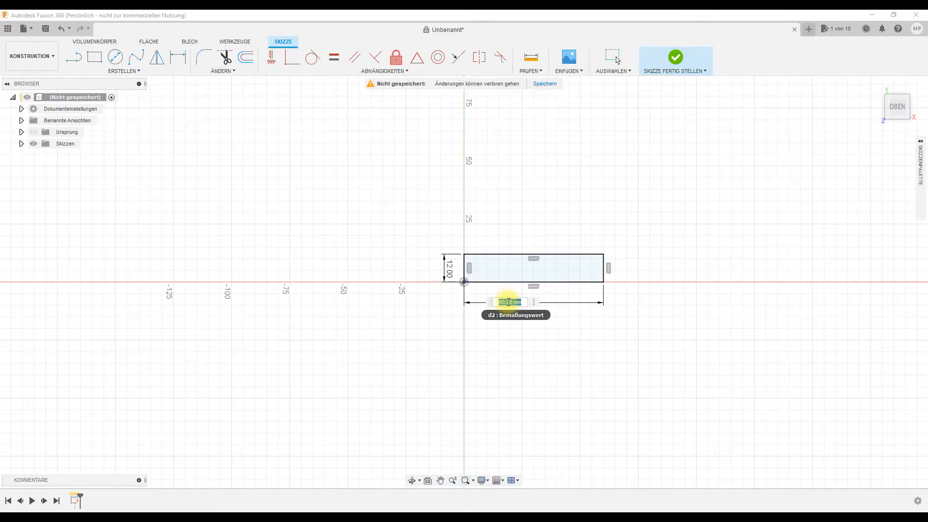
type("65")
key("Return")
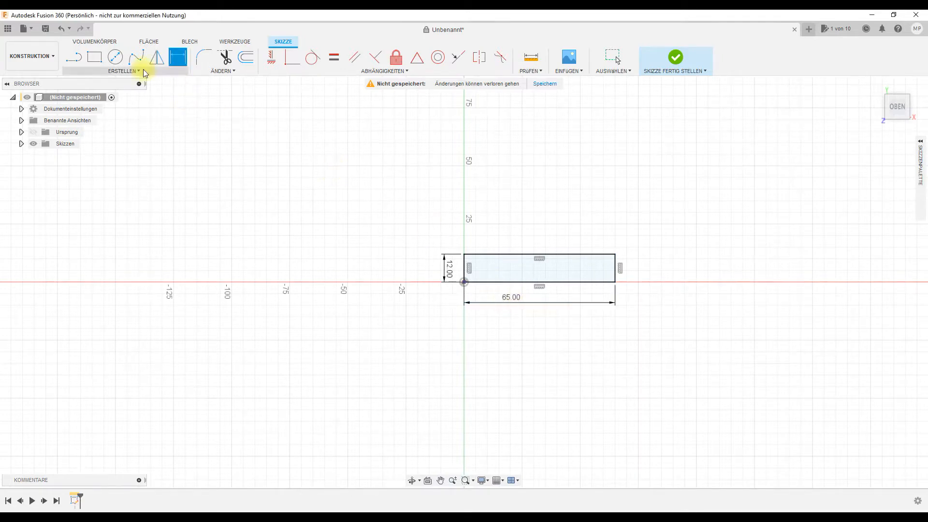
left_click(671, 62)
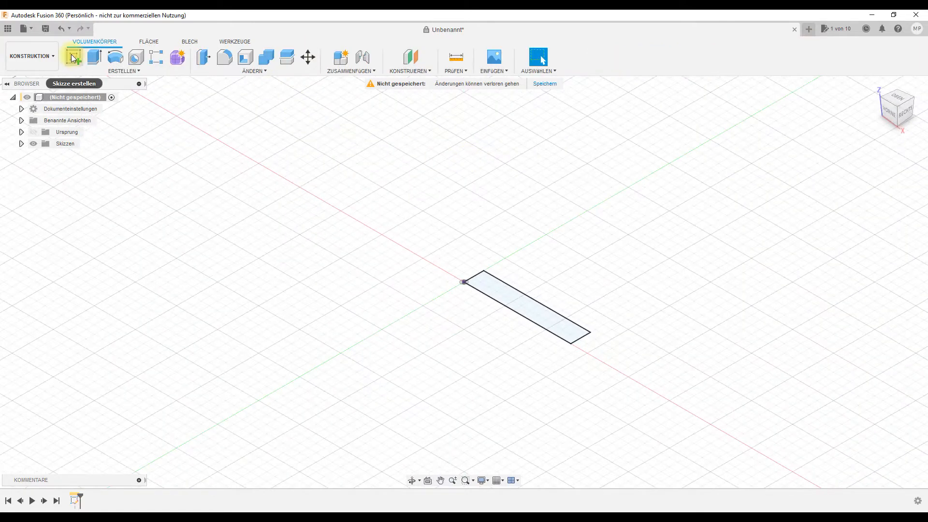
Extrude the rectangle profile 0.5 mm as a new body.
left_click(94, 57)
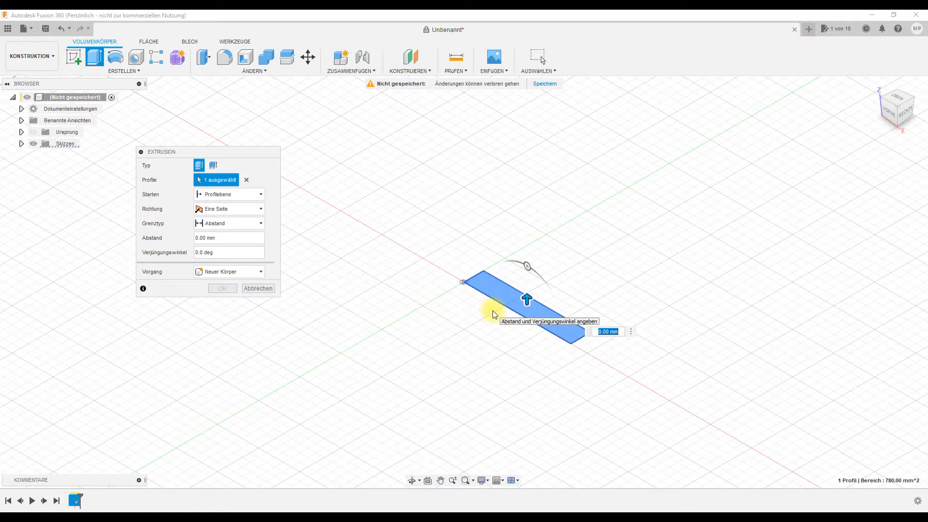
left_click(215, 239)
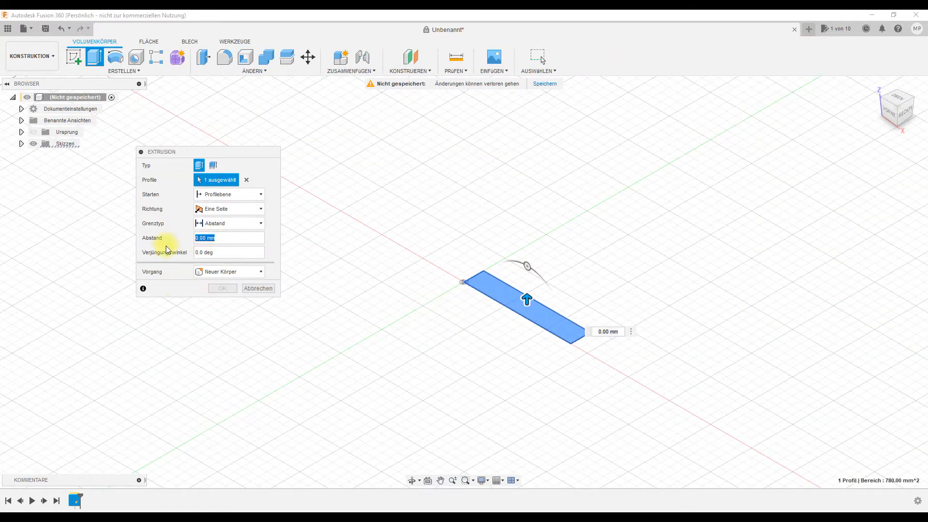
type("0,5")
key("Return")
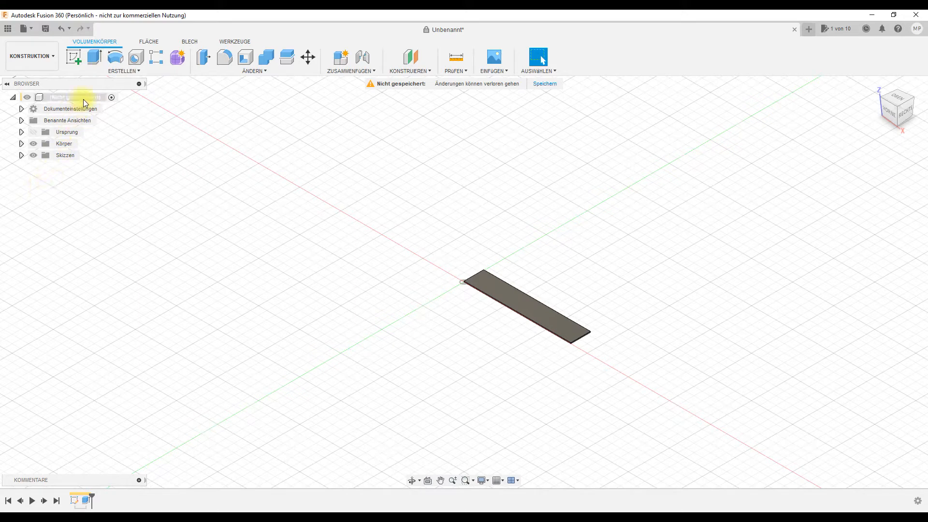
Start a sketch on the plate's top face and draw an inner rectangle about 58 by 6 mm inside its outline.
left_click(530, 312)
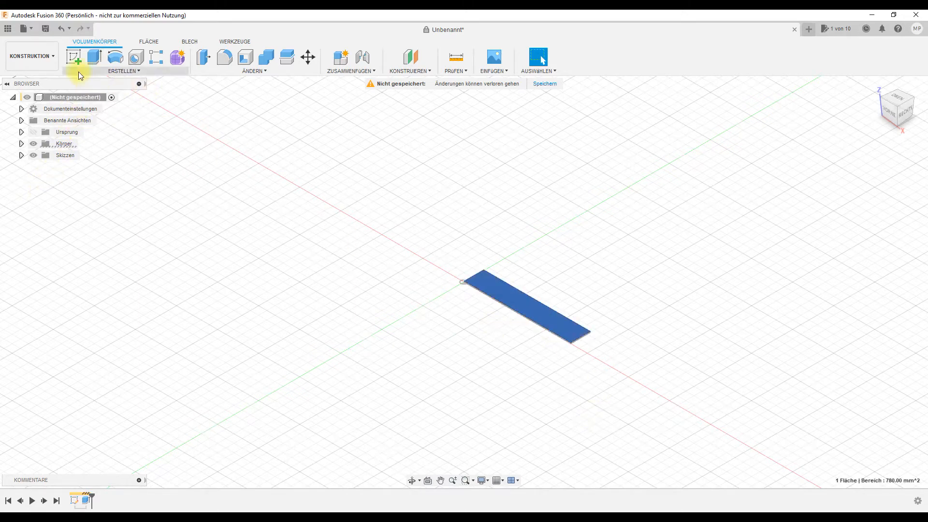
left_click(73, 58)
left_click(94, 57)
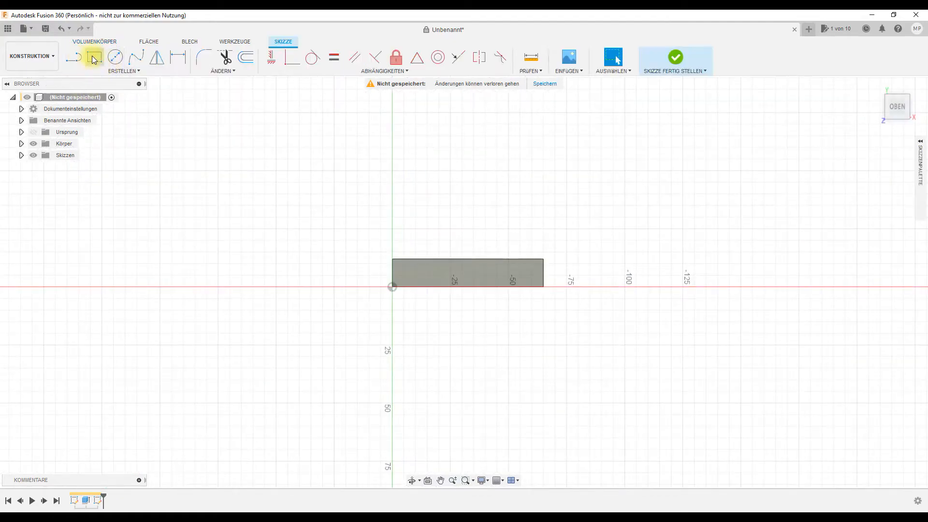
left_click(399, 266)
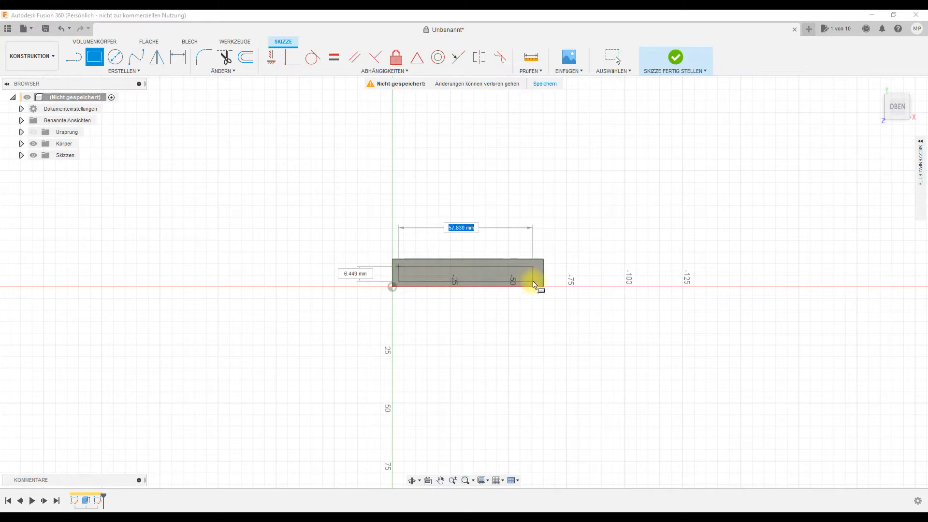
left_click(534, 282)
Dimension the inner rectangle's upper and right edges 2 mm from the matching plate edges.
left_click(180, 57)
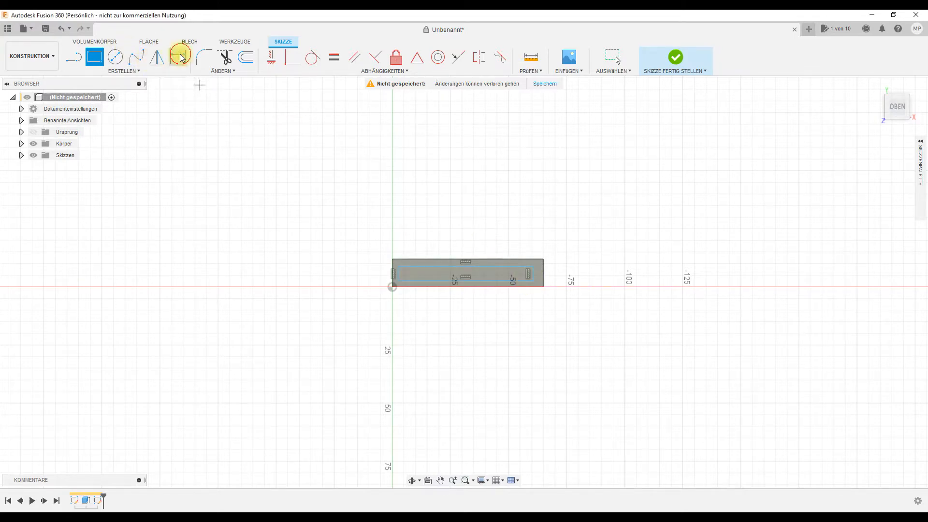
scroll(507, 261, "up", 3)
left_click(505, 259)
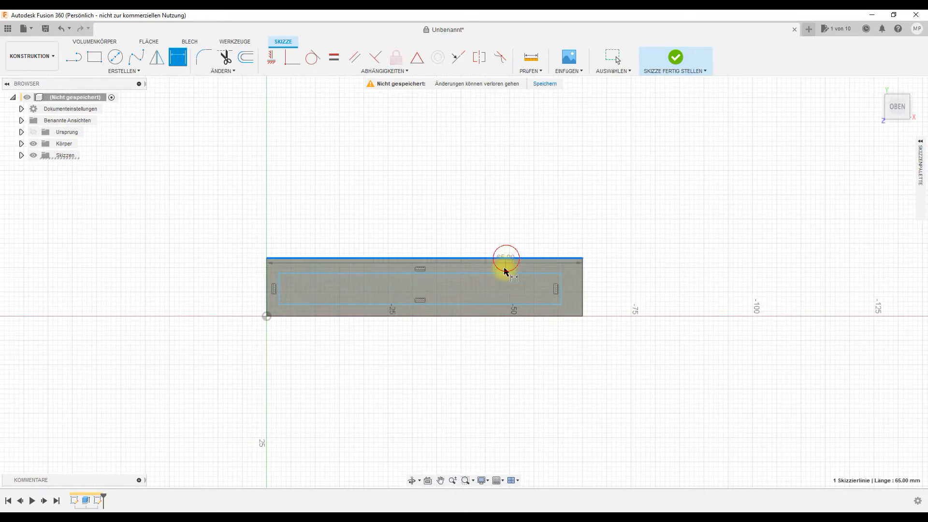
left_click(504, 274)
left_click(504, 238)
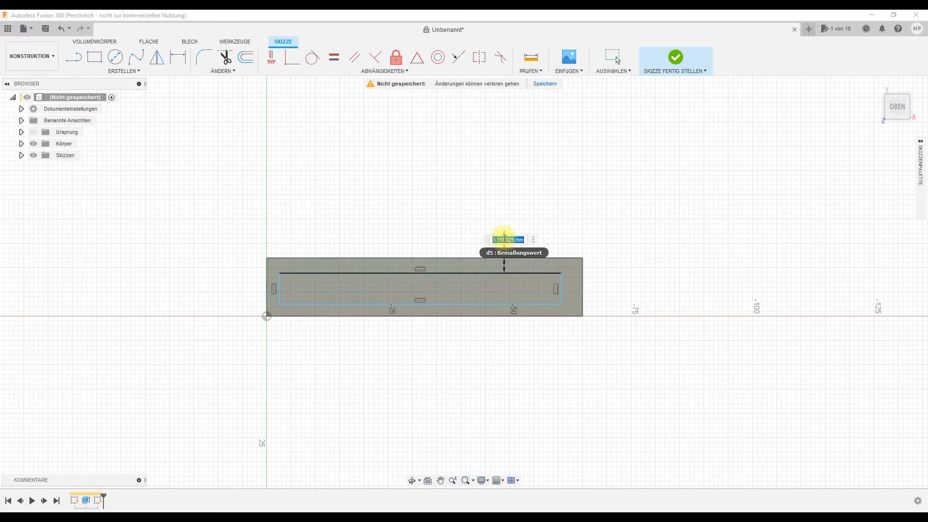
type("2")
key("Return")
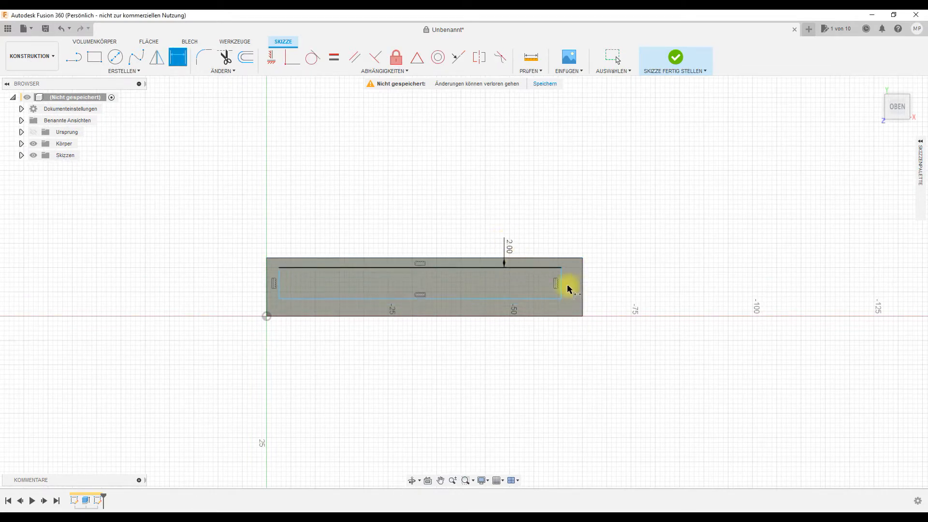
left_click(561, 289)
left_click(582, 285)
left_click(601, 275)
key("Return")
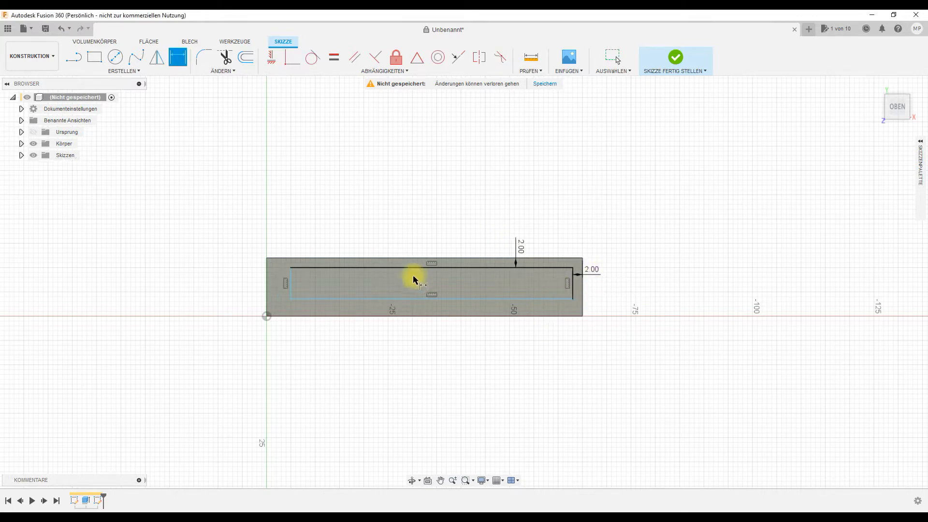
Dimension the inner rectangle's lower and left edges 2 mm from the matching plate edges.
left_click(407, 298)
left_click(412, 316)
left_click(412, 332)
type("2")
key("Return")
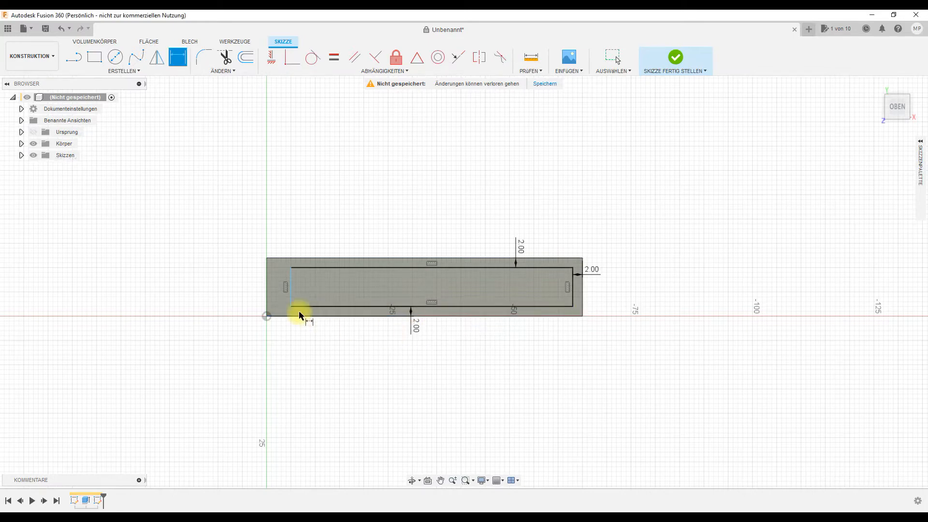
left_click(289, 292)
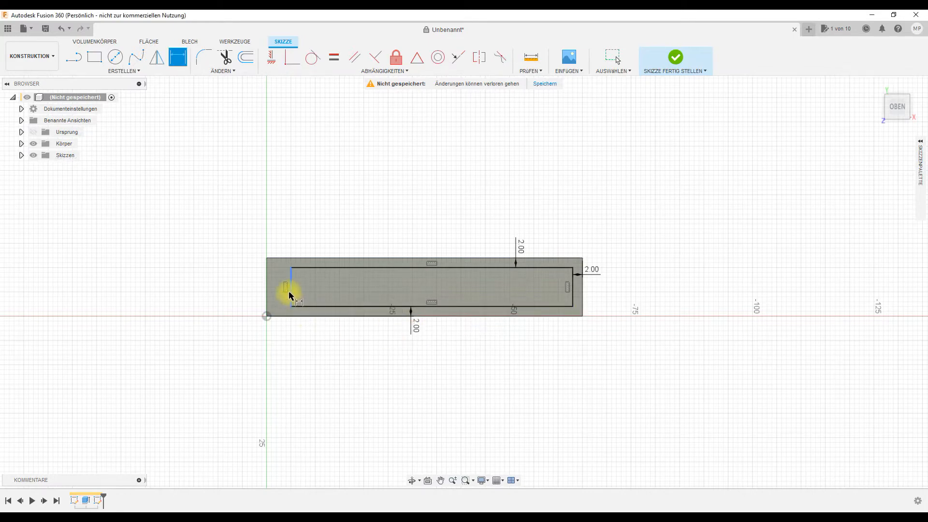
left_click(267, 303)
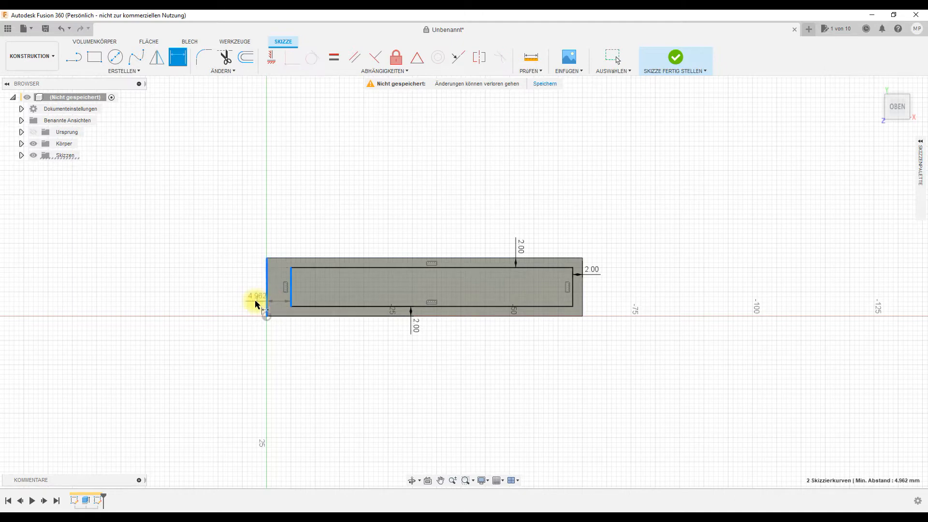
left_click(235, 300)
type("2")
key("Return")
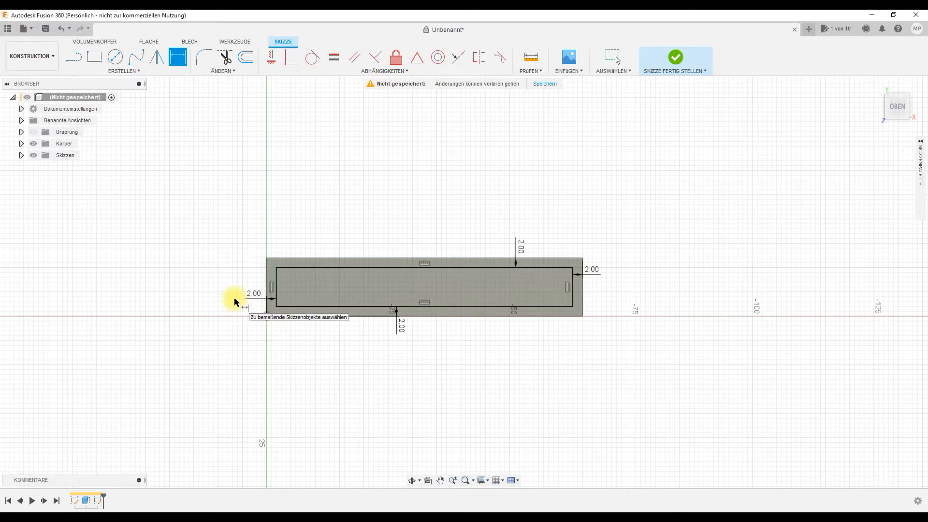
Draw two narrow rectangles about 2 mm high inside the inner rectangle, one along its upper edge and one along its lower edge.
left_click(90, 59)
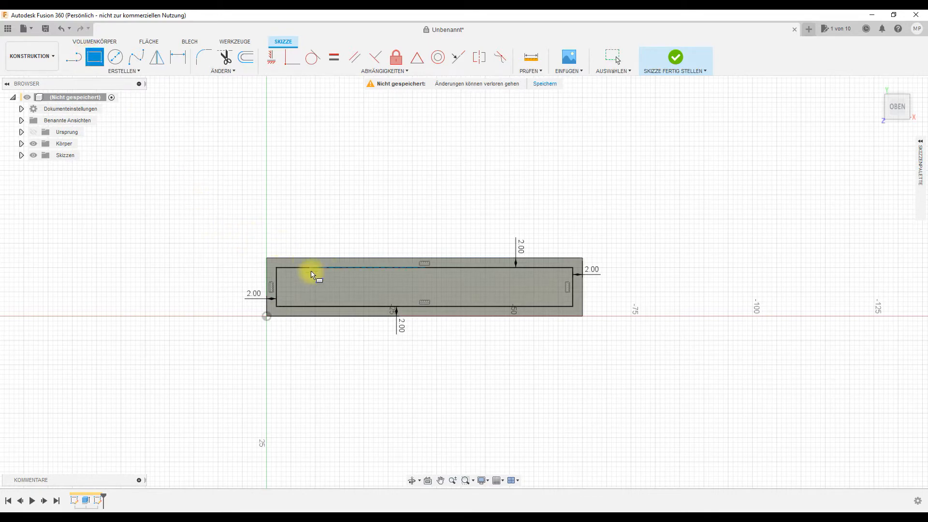
left_click(315, 269)
left_click(494, 279)
left_click(316, 305)
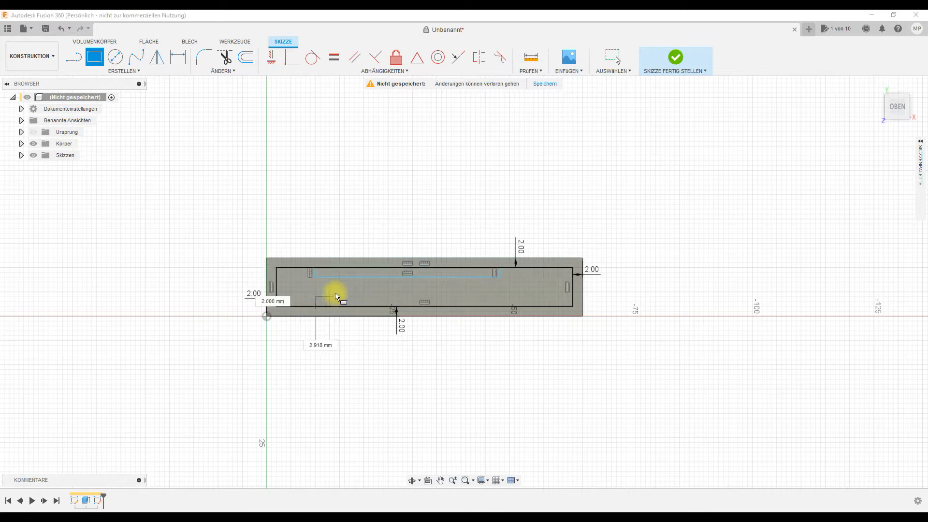
left_click(500, 302)
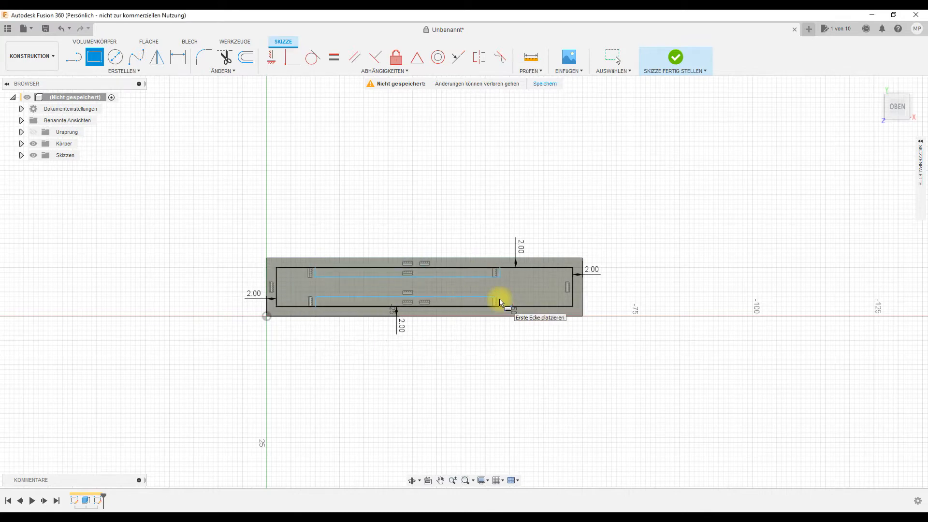
Trim the middle portions of the inner rectangle's upper and lower edges where the two narrow rectangles overlap them.
left_click(227, 59)
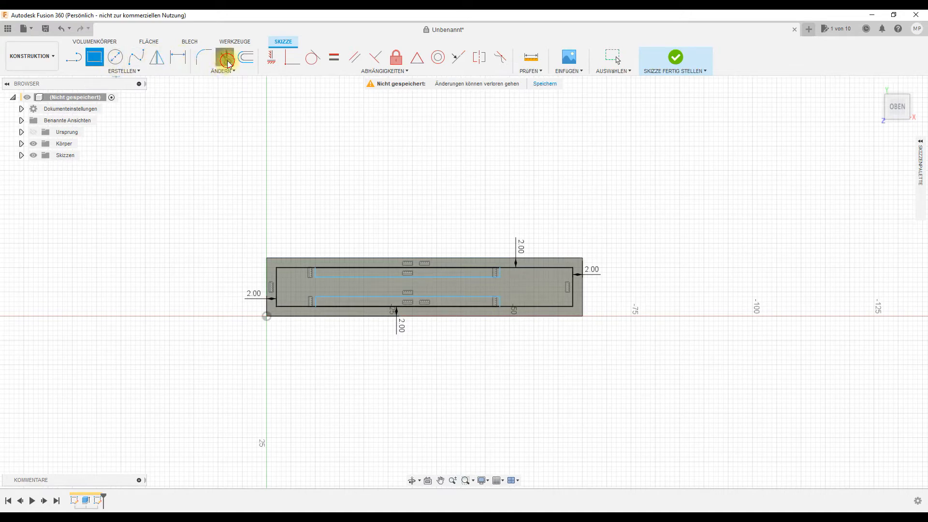
left_click(370, 270)
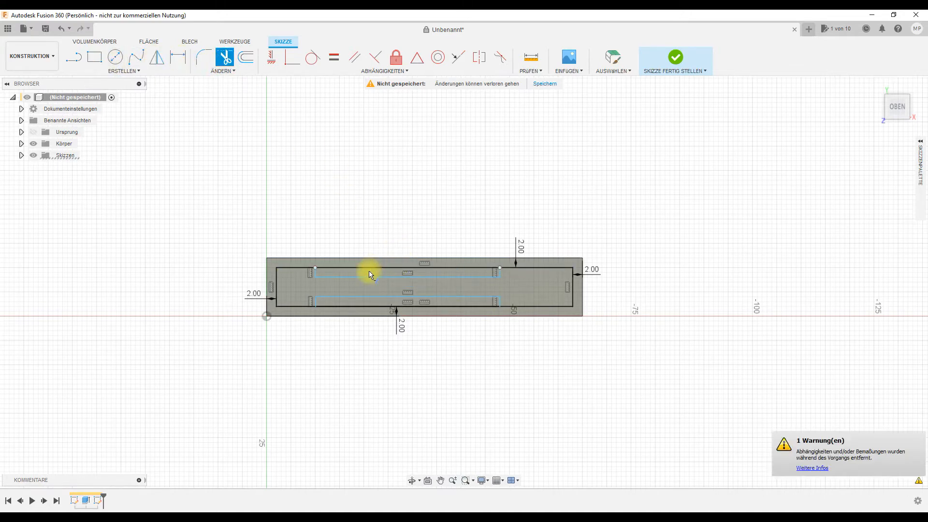
left_click(367, 269)
left_click(360, 307)
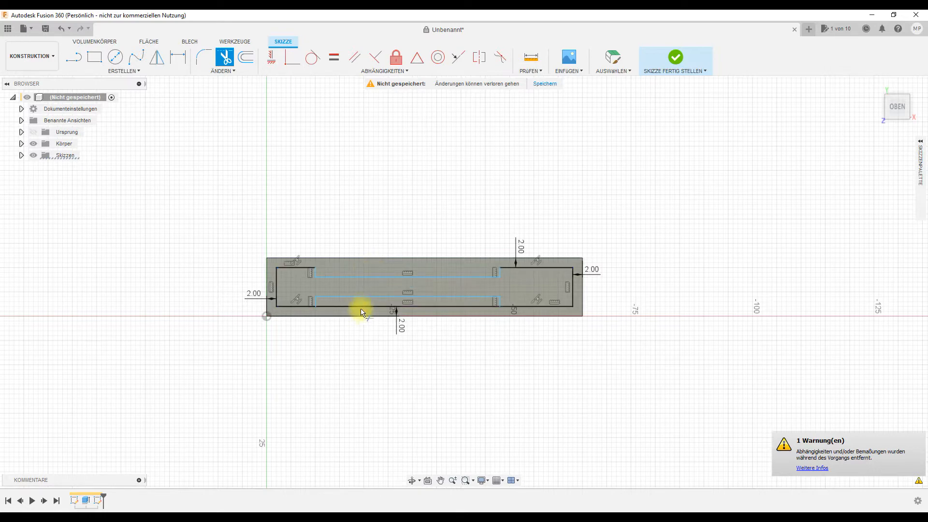
left_click(360, 308)
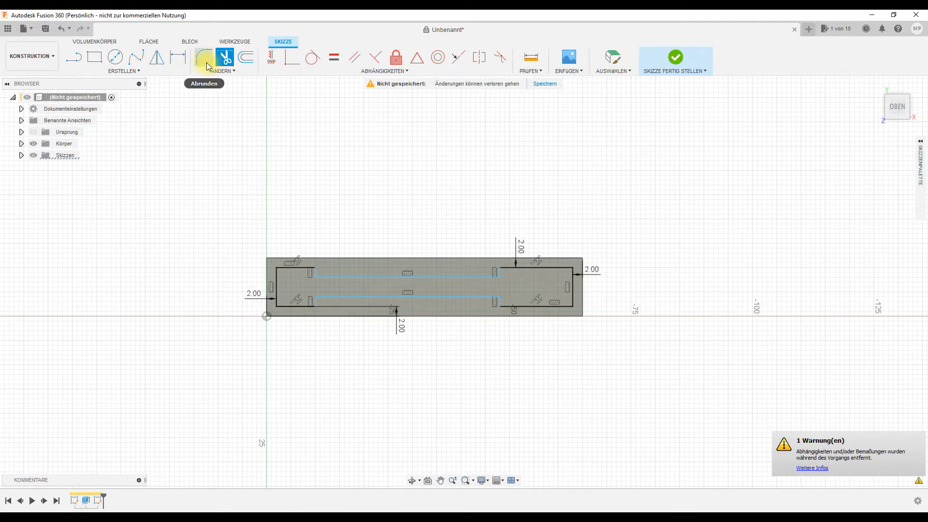
Dimension the gap between the two long inner lines of the narrow middle section at 4 mm.
left_click(178, 57)
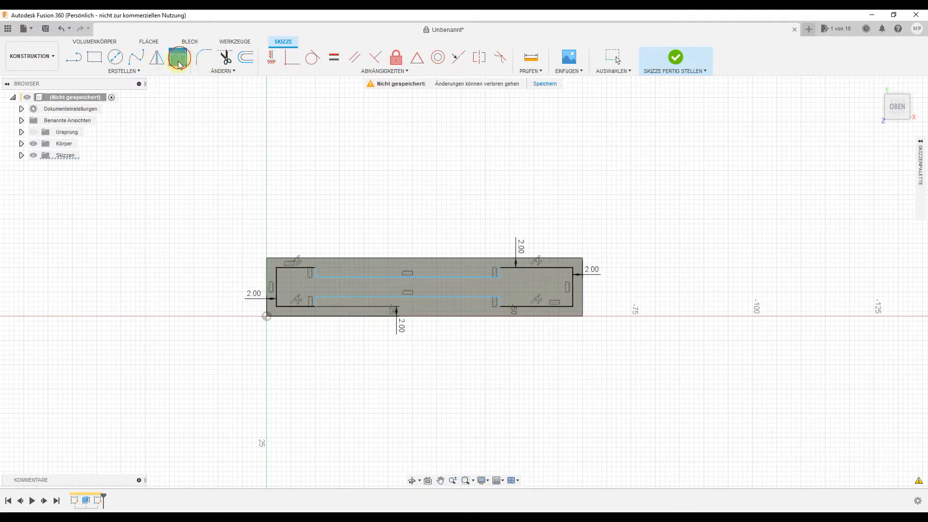
left_click(343, 278)
left_click(338, 297)
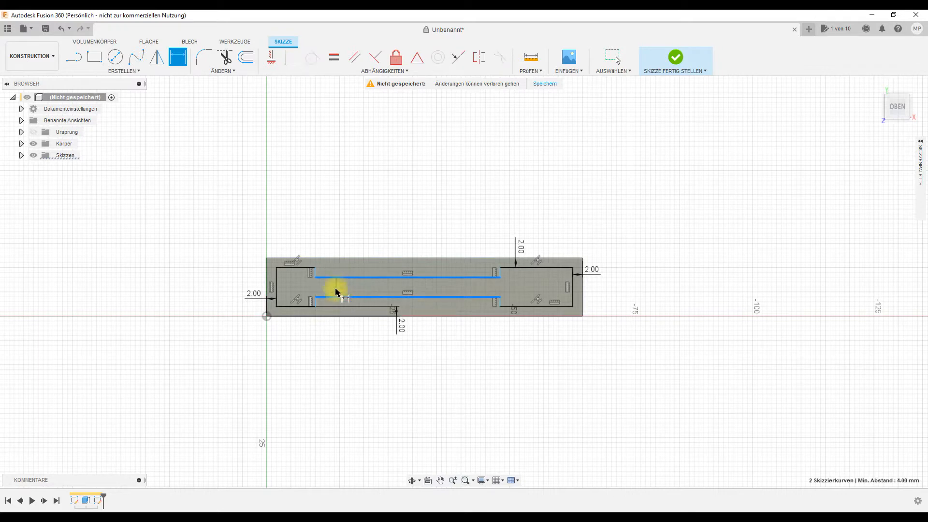
left_click(347, 224)
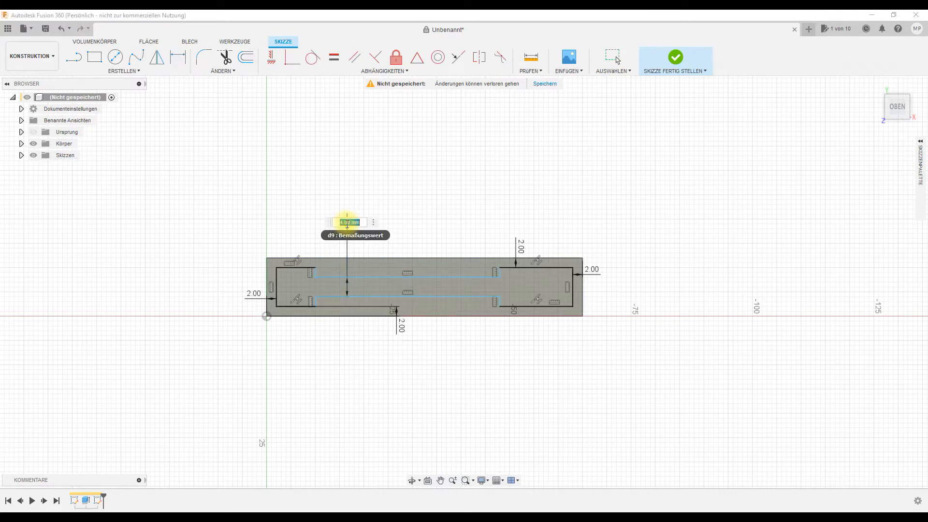
key("Return")
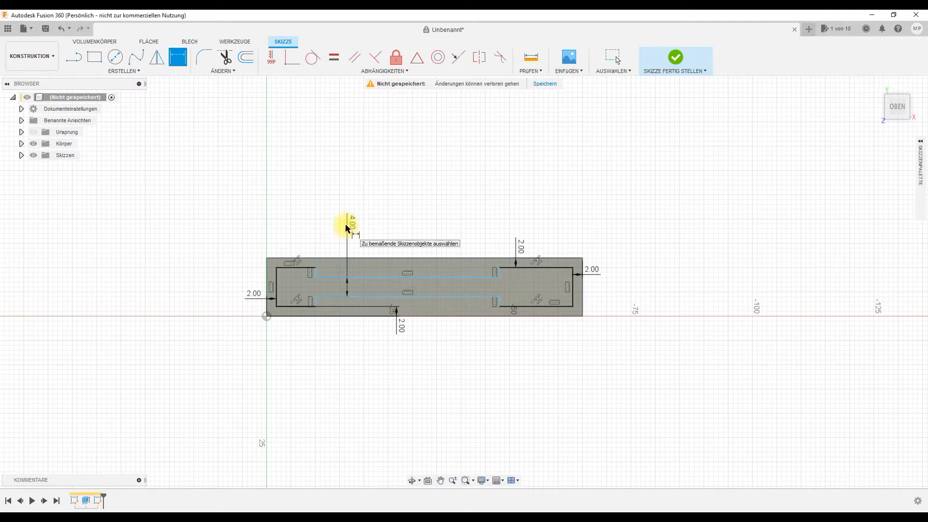
Dimension the upper edges of the outline's two wide ends, 10 mm on the left end and 15 mm on the right end.
left_click(281, 272)
left_click(275, 233)
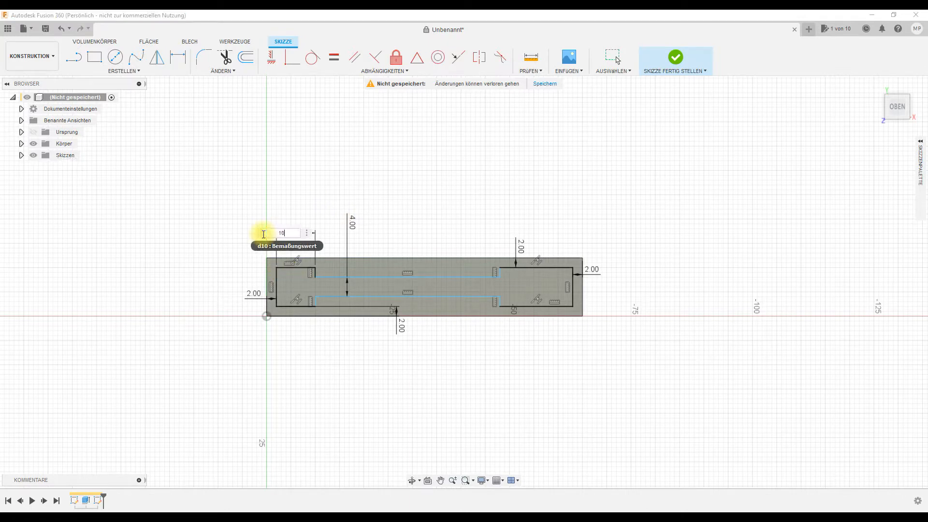
key("Return")
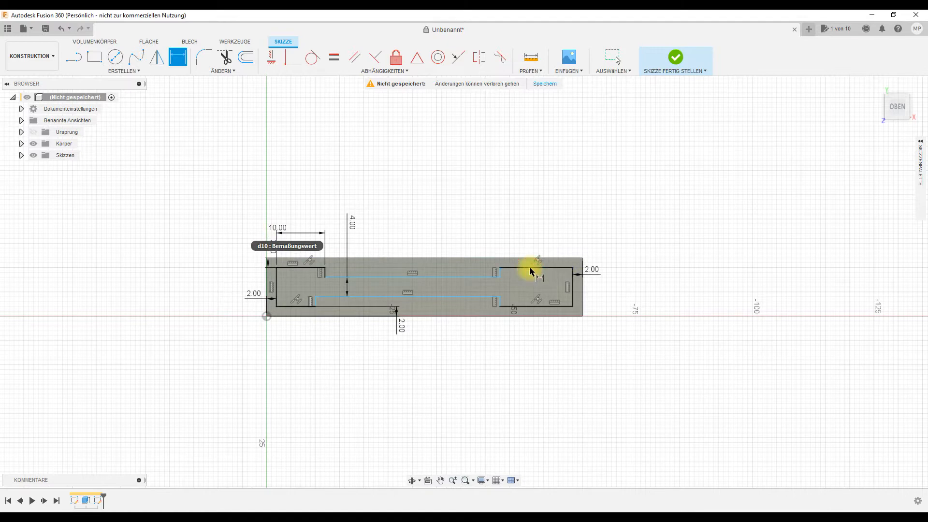
left_click(512, 269)
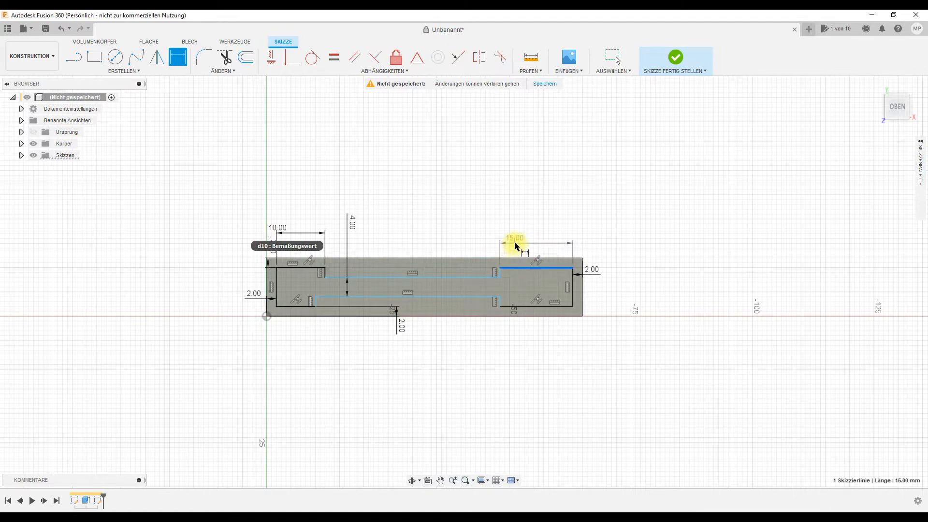
left_click(515, 244)
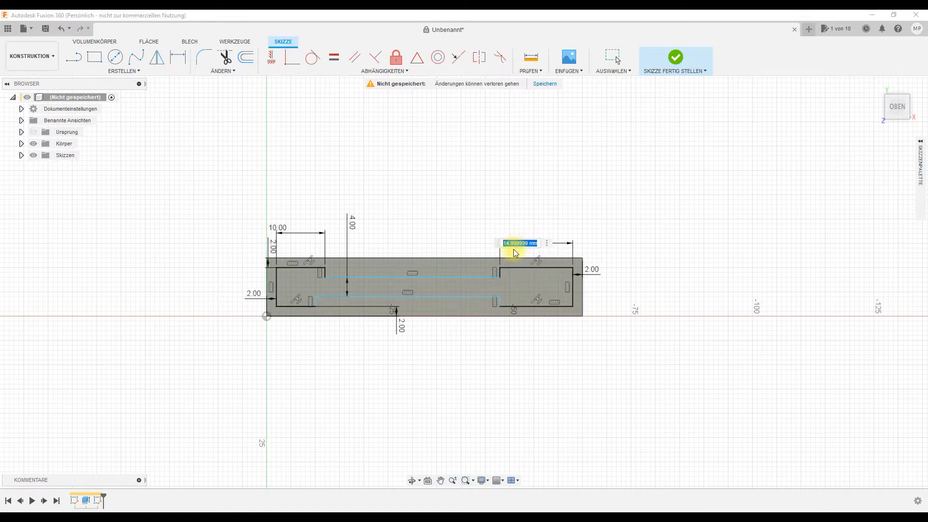
type("15")
key("Return")
Dimension the lower edges of the two wide ends, 15 mm on the right end and 10 mm on the left end.
left_click(523, 306)
left_click(512, 334)
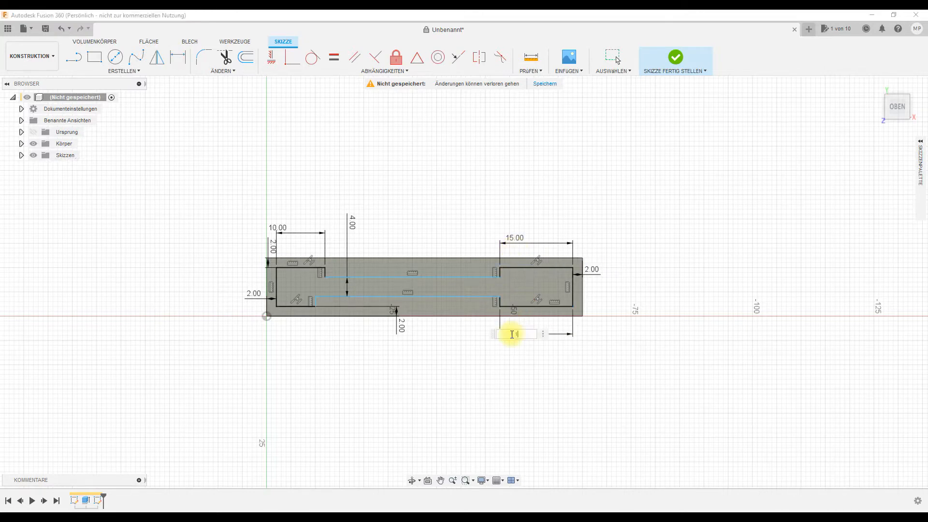
type("15")
key("Return")
left_click(297, 306)
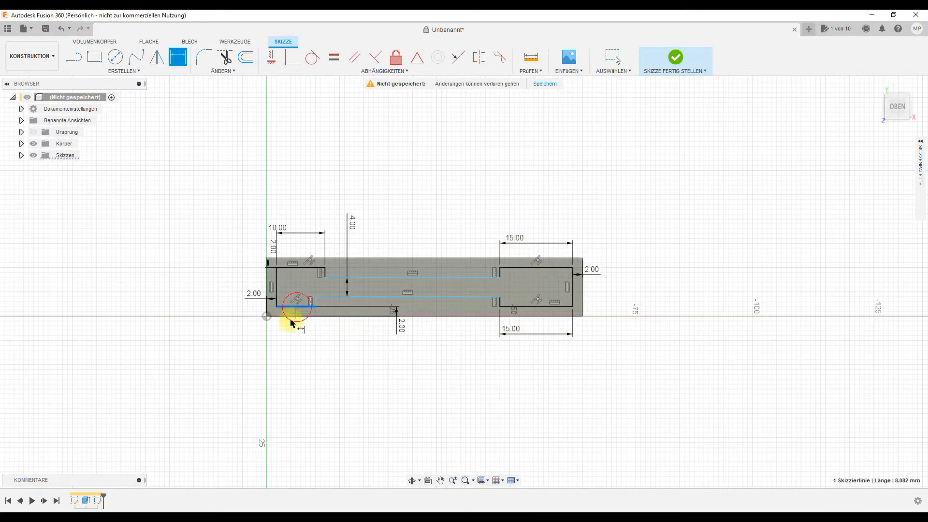
left_click(292, 335)
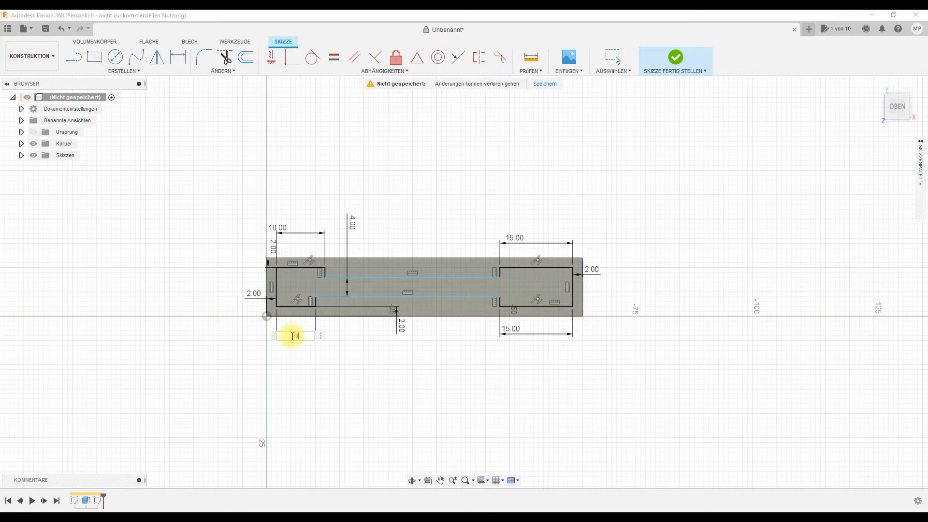
type("10")
key("Return")
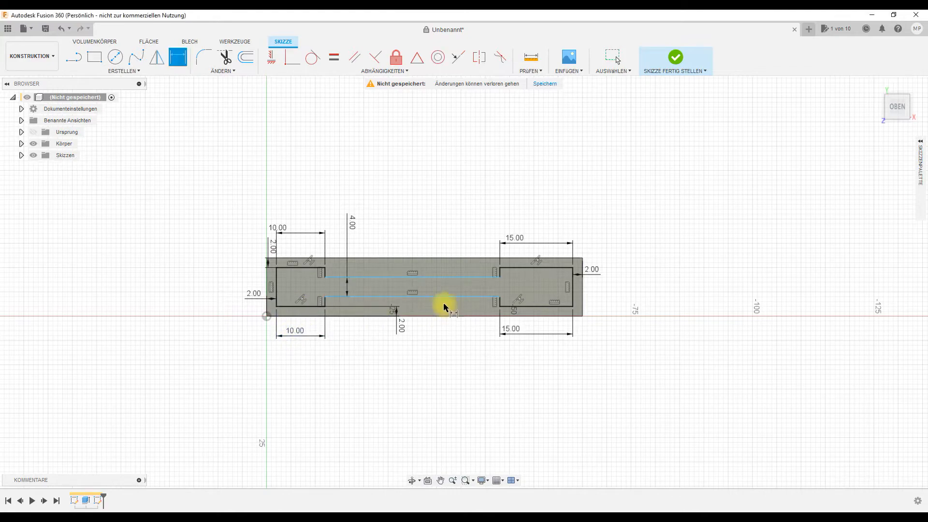
key("Escape")
Try to apply an Equal constraint to the four short vertical lines beside the narrow middle section, and finish the sketch.
scroll(319, 286, "up", 5)
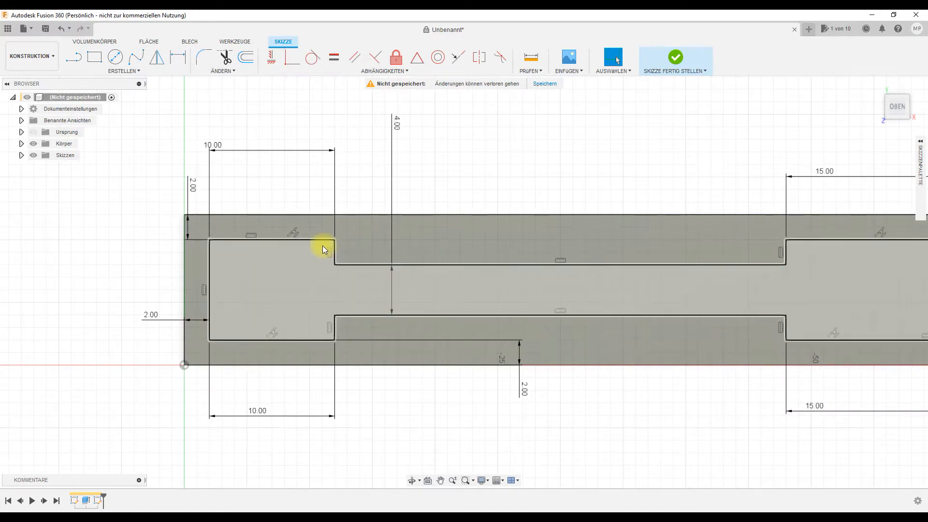
left_click(331, 251)
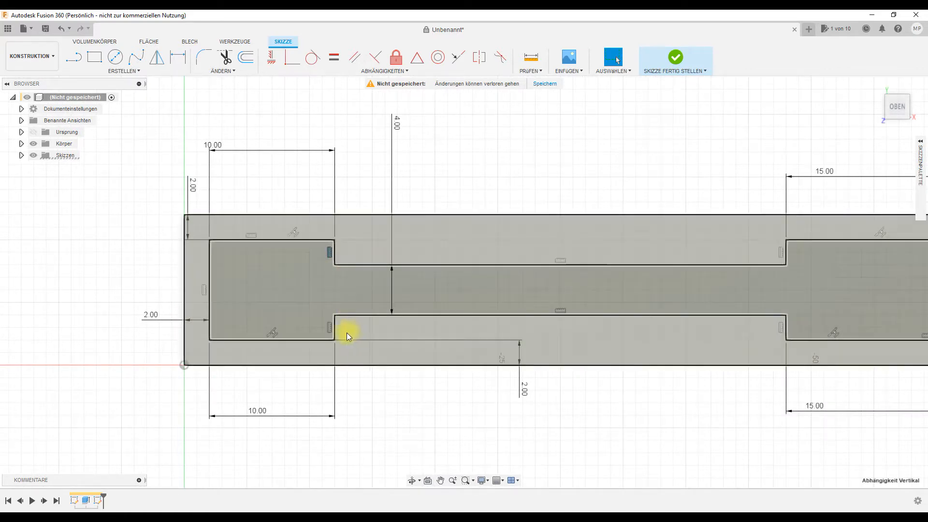
left_click(335, 331, "shift")
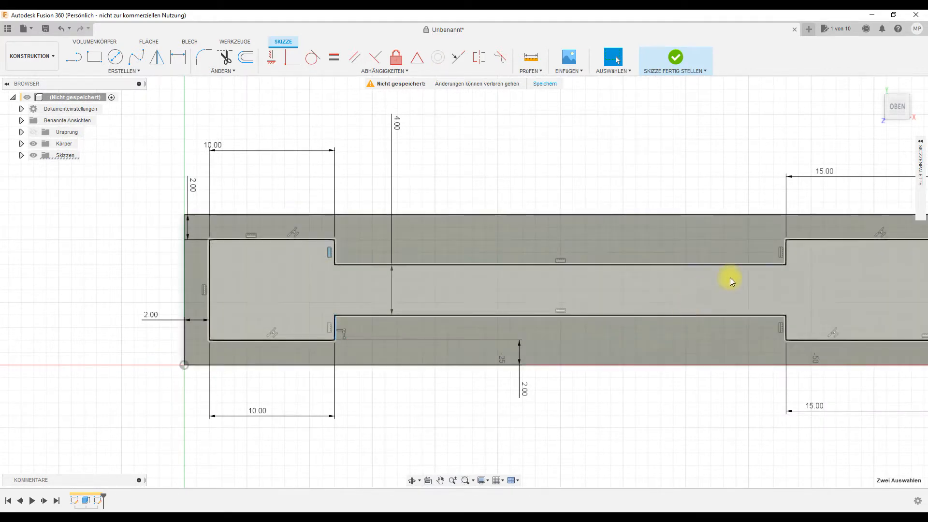
left_click(787, 258, "shift")
left_click(787, 329, "shift")
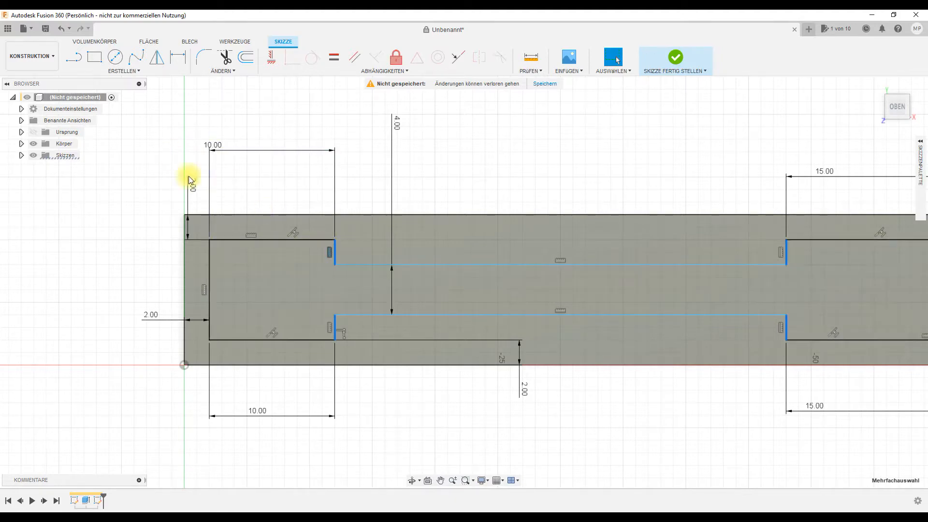
right_click(333, 256)
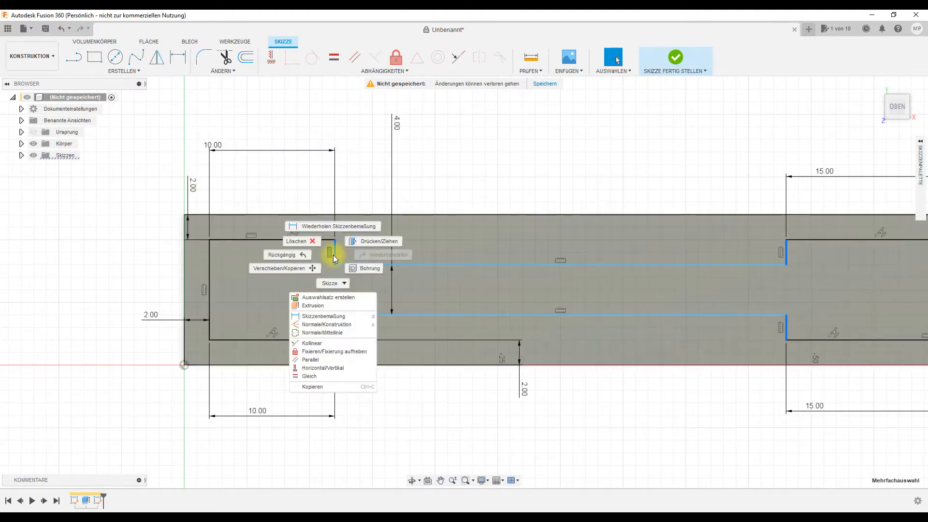
left_click(305, 376)
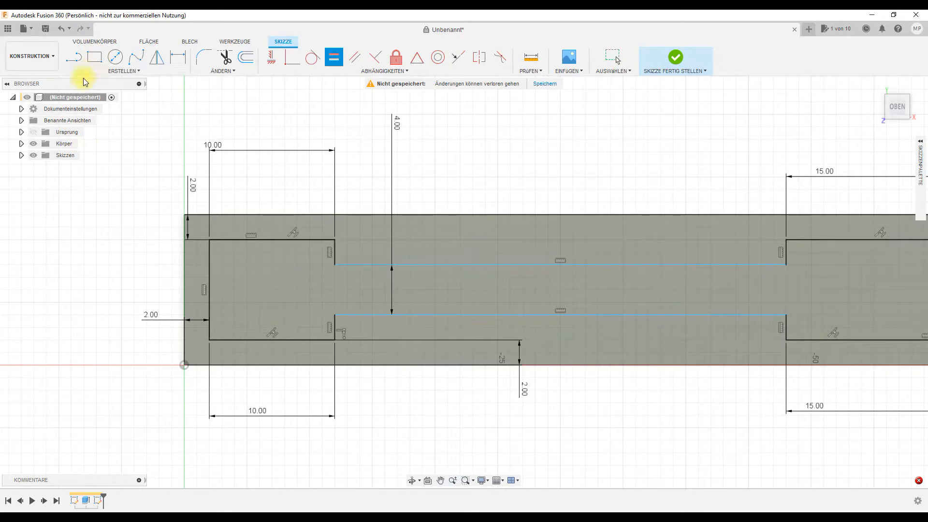
left_click(677, 57)
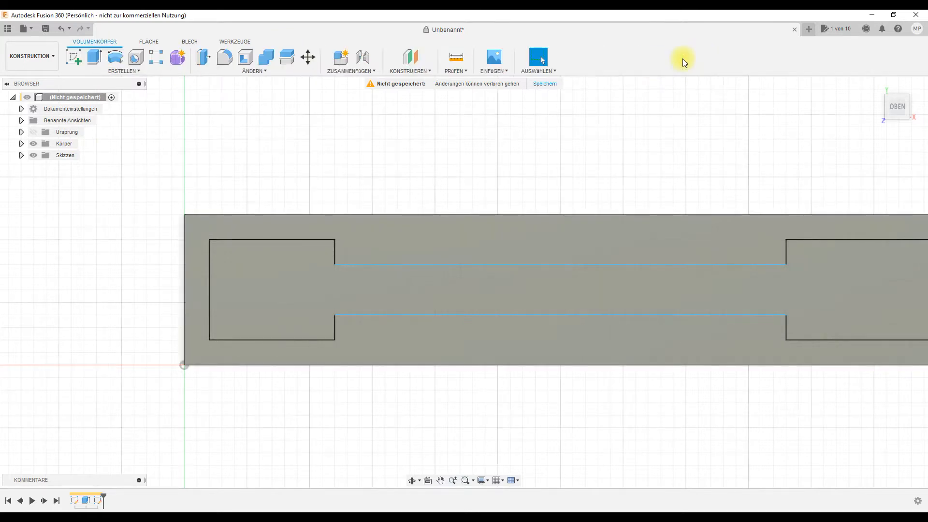
Extrude the inner profile with the wide ends and narrow middle upward from the plate by about 90 mm.
left_click(95, 58)
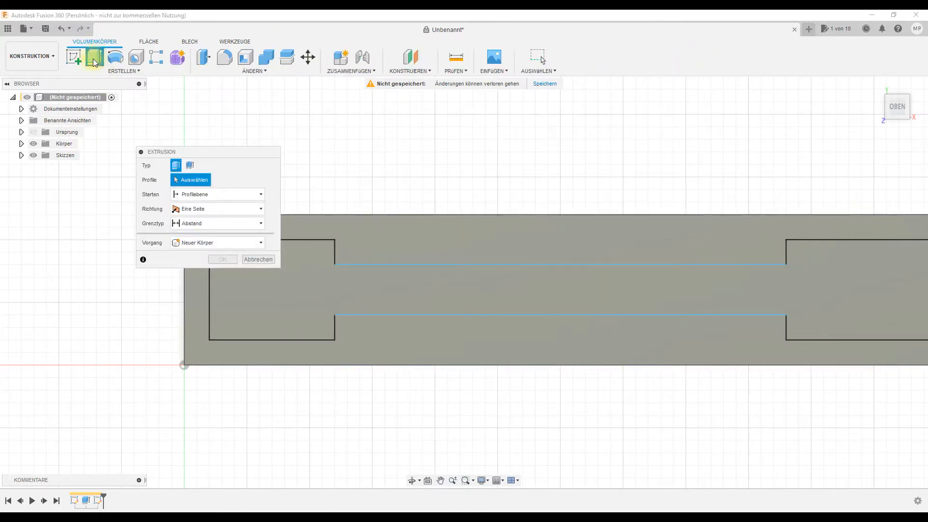
left_click(307, 311)
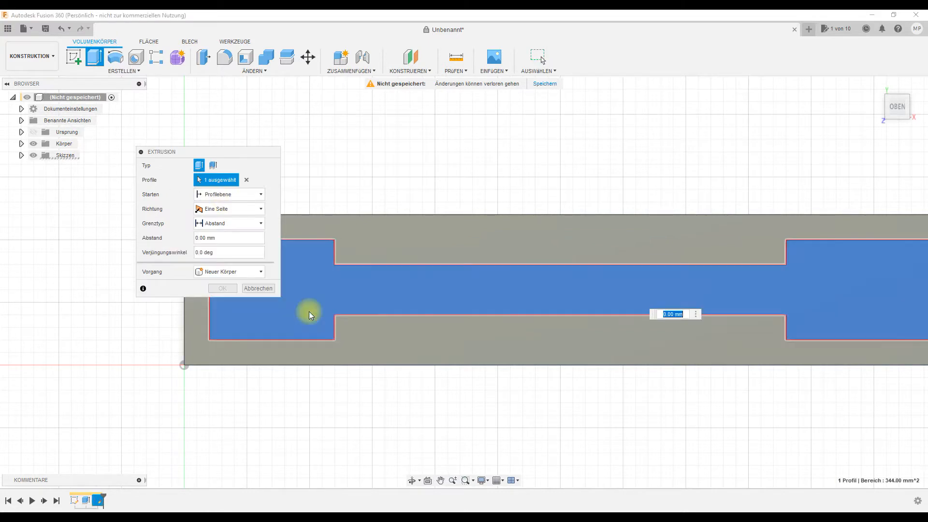
left_click(221, 240)
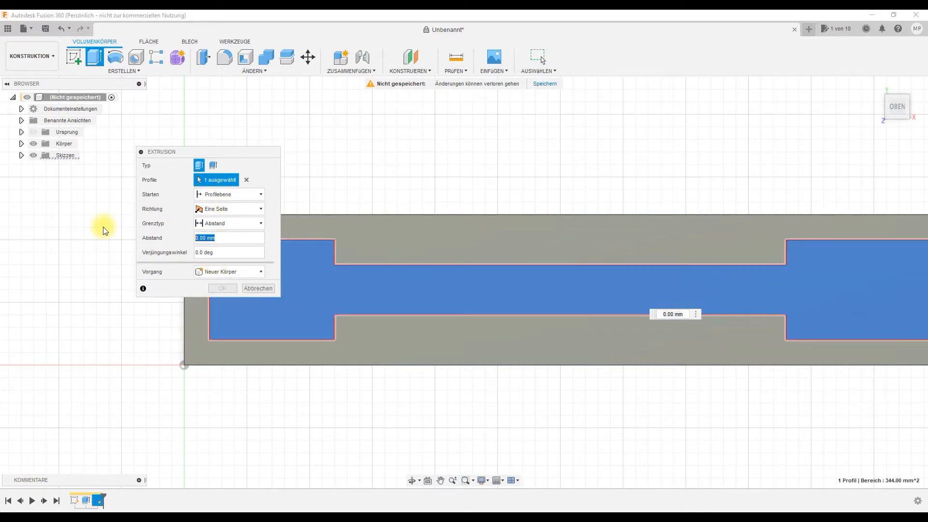
key("Return")
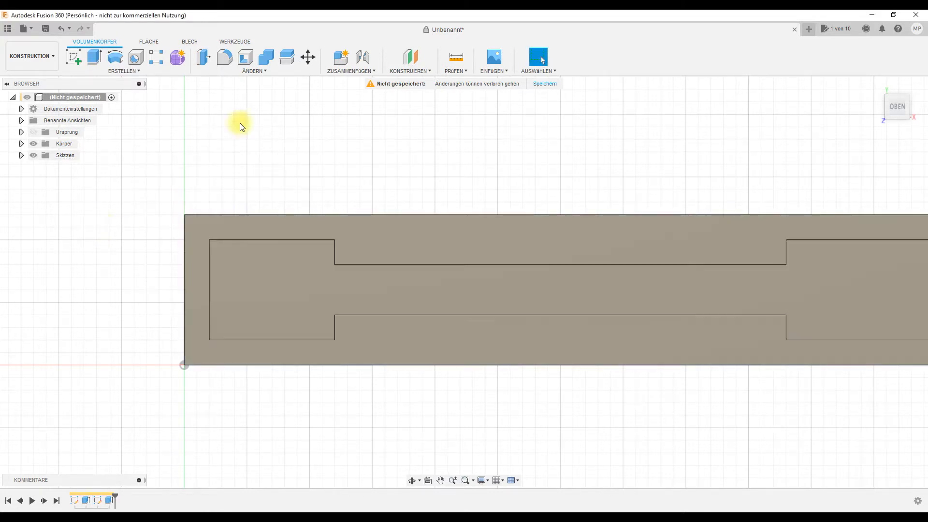
Start a sketch on the front face of the 15 mm wide end of the extruded body.
mouse_move(900, 125)
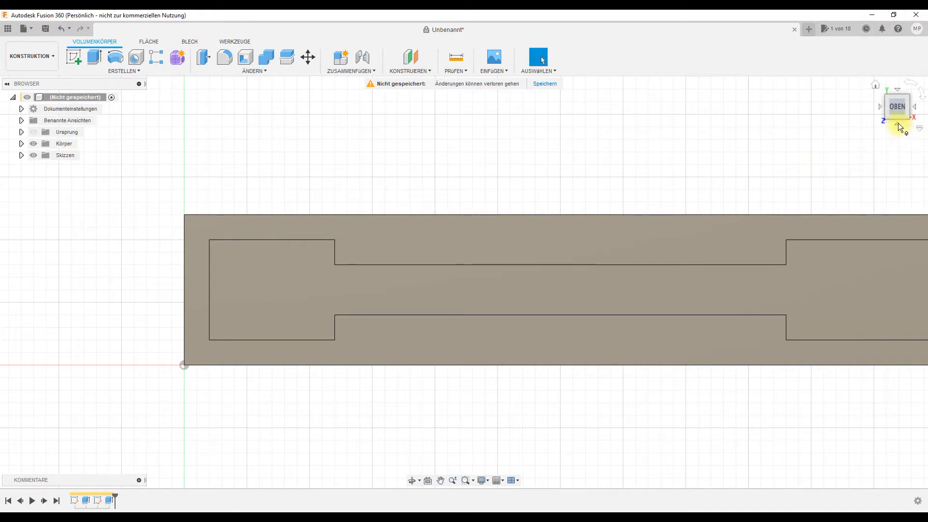
left_click(897, 124)
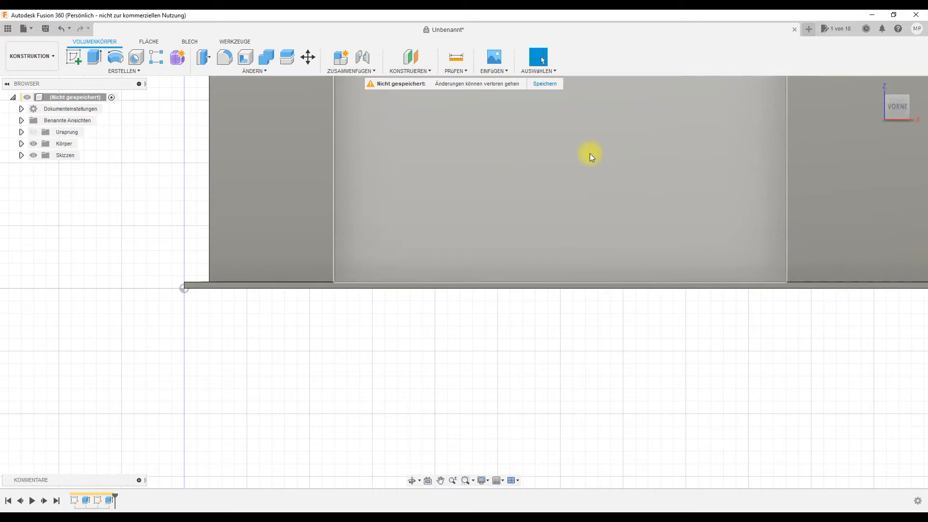
scroll(589, 152, "down", 3)
middle_click_drag(579, 149, 490, 500)
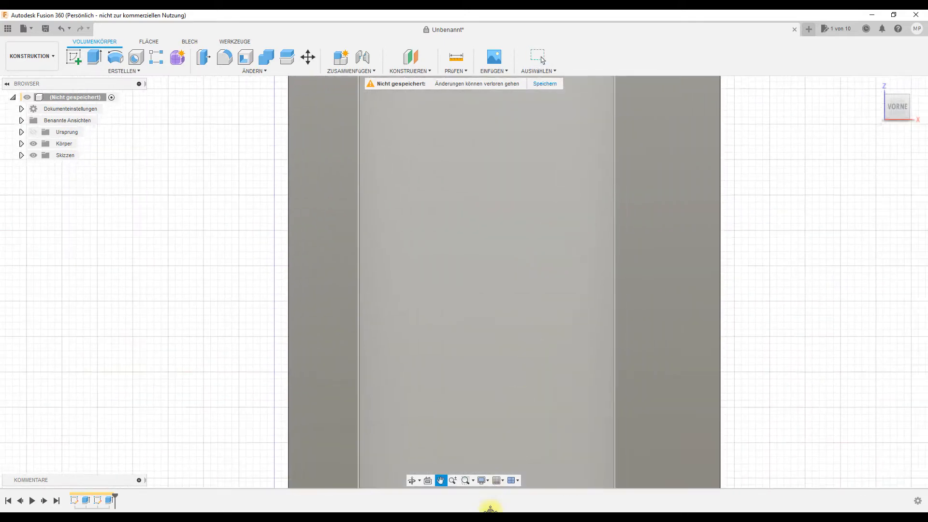
scroll(504, 430, "down", 3)
middle_click_drag(522, 385, 512, 325)
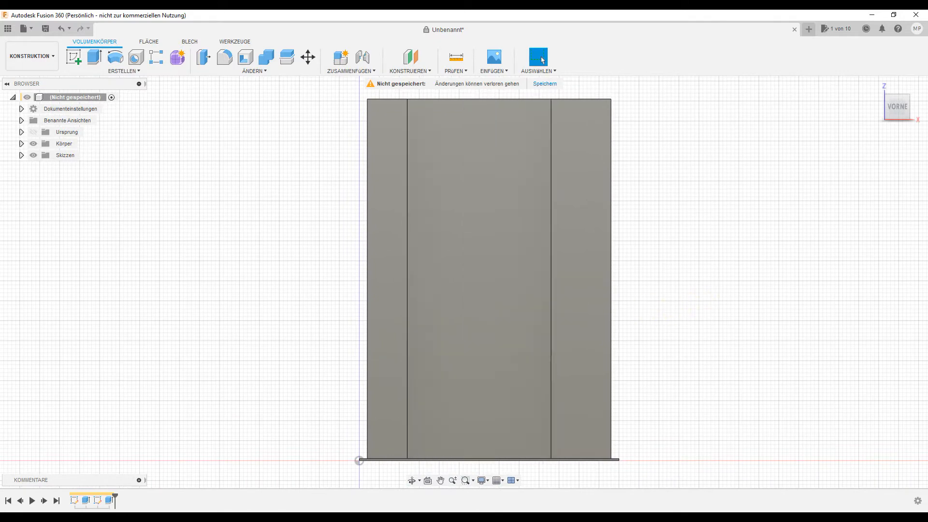
left_click(71, 60)
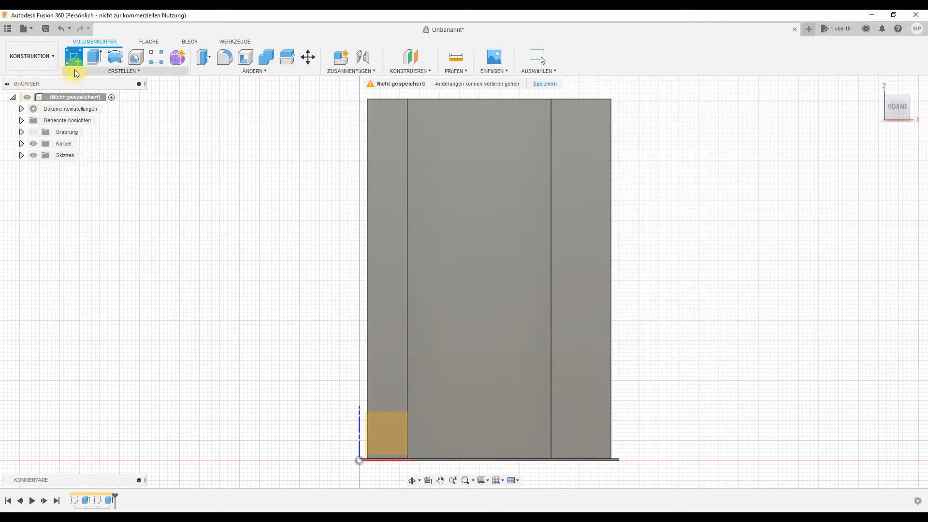
left_click(598, 273)
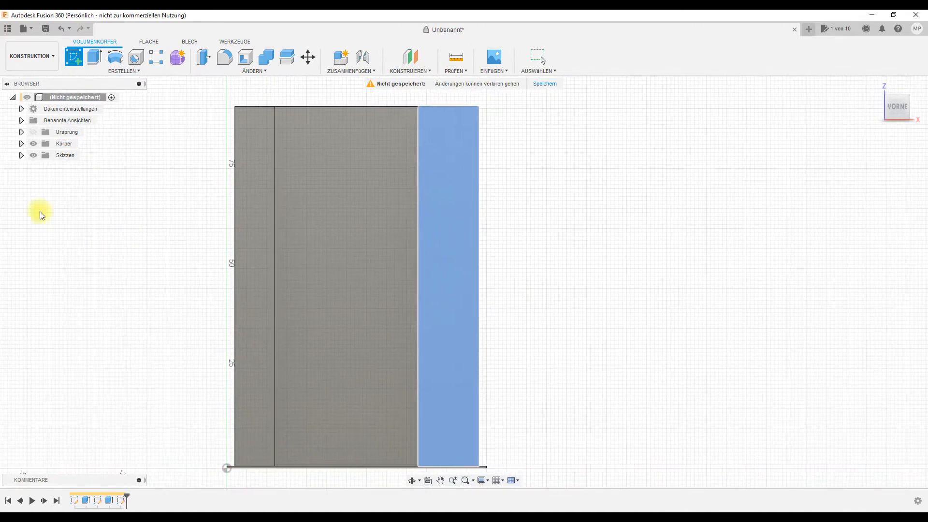
Place a sketch text frame covering nearly the full width and height of the 15 mm wide front face.
left_click(115, 71)
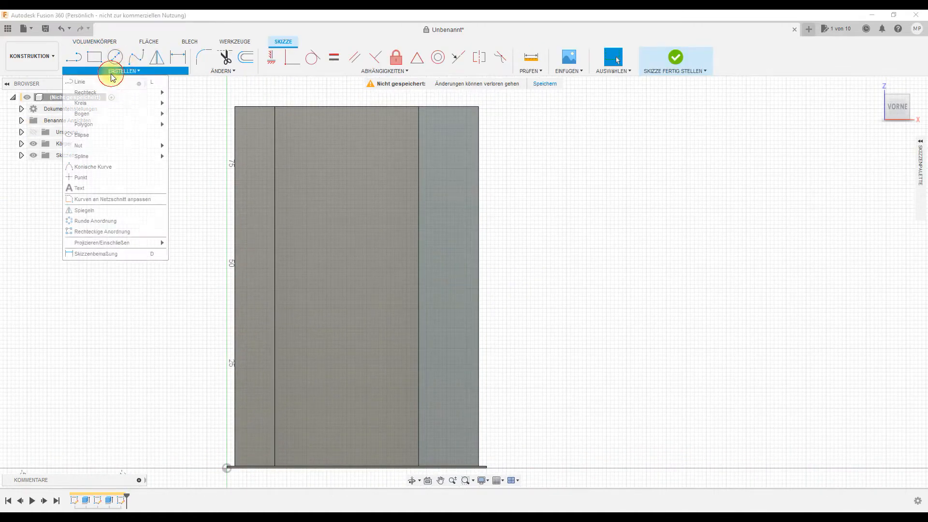
left_click(78, 188)
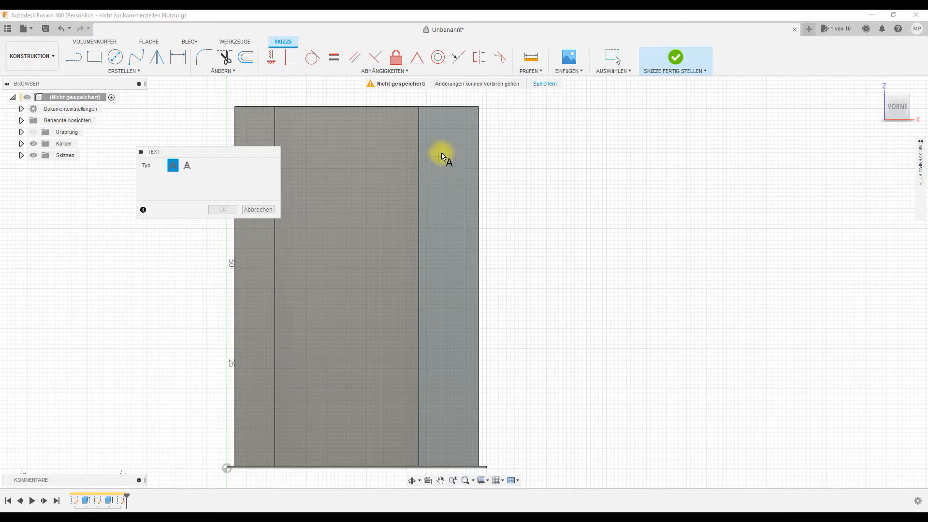
left_click(424, 113)
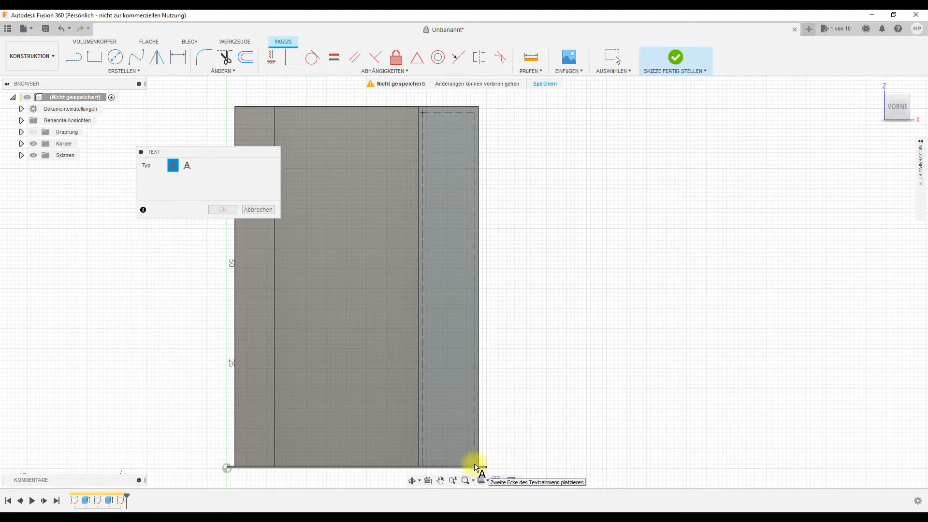
left_click(475, 467)
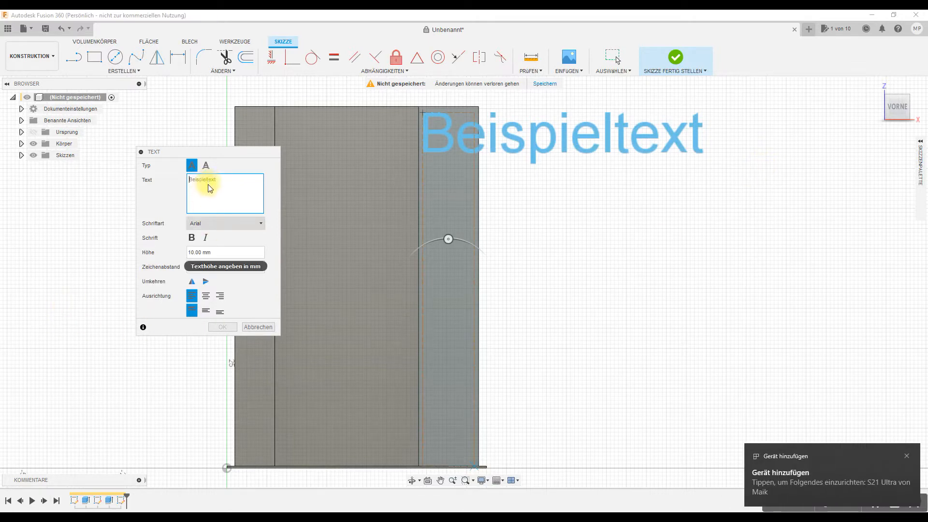
Enter the numbers 180 to 240 in increments of 5 as the text, each number on its own line.
type("180")
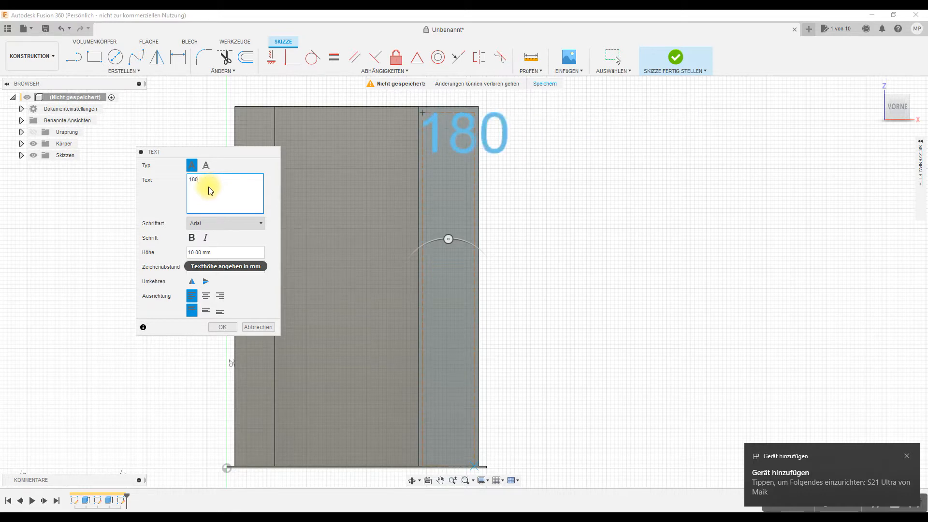
key("Return")
type("185")
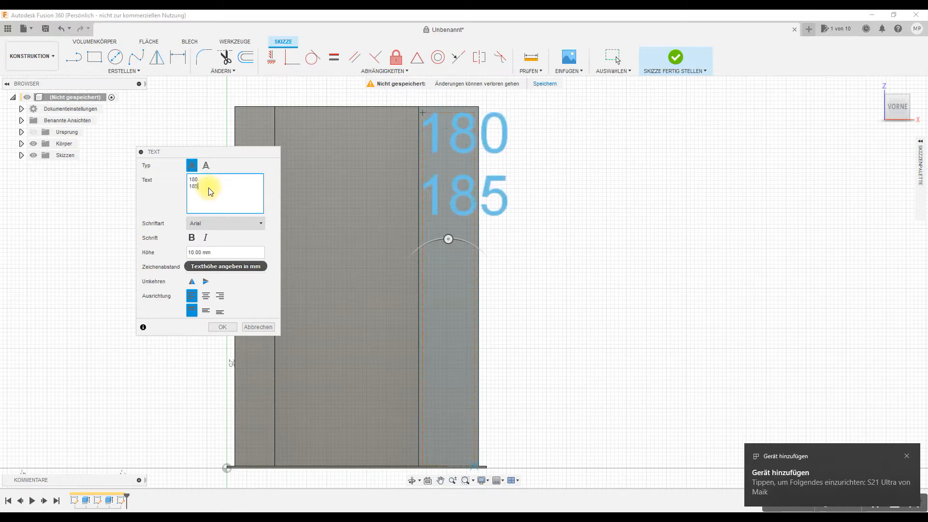
key("Return")
type("190")
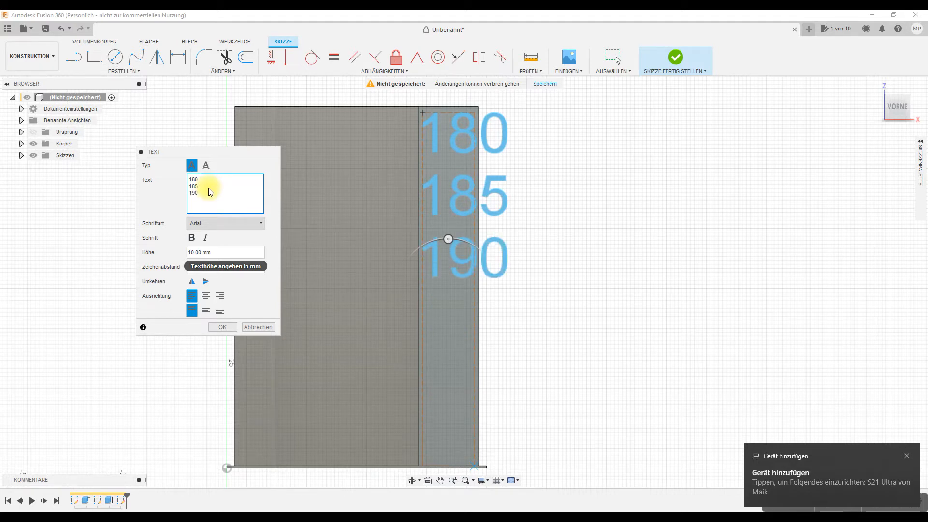
key("Return")
type("195")
key("Return")
type("200")
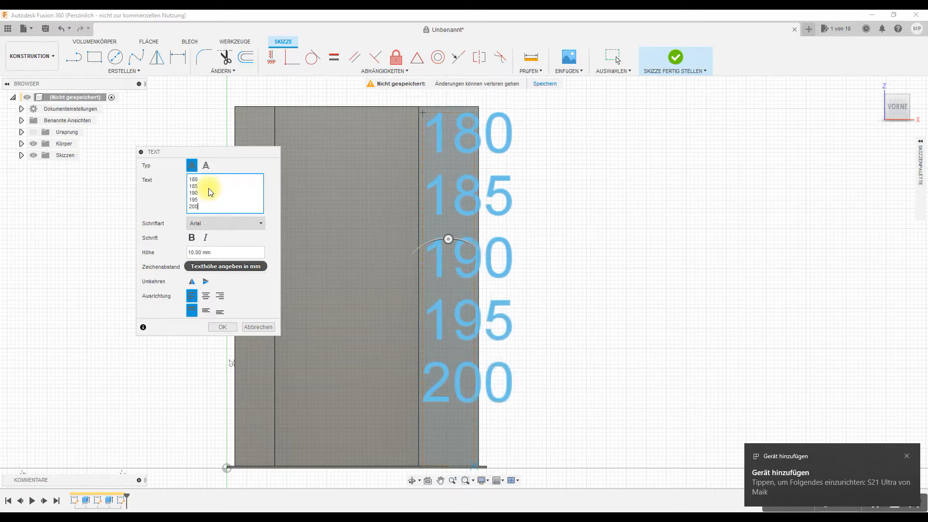
key("Return")
type("205")
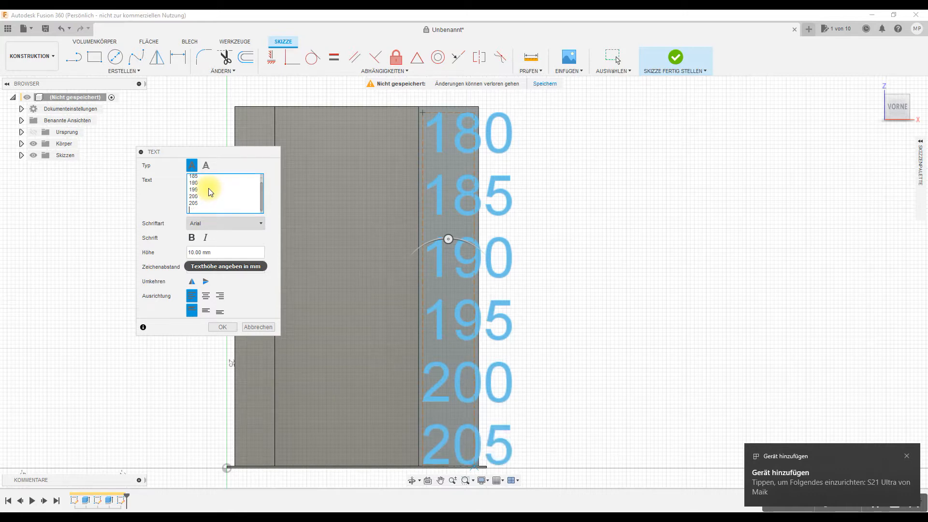
key("Return")
type("210")
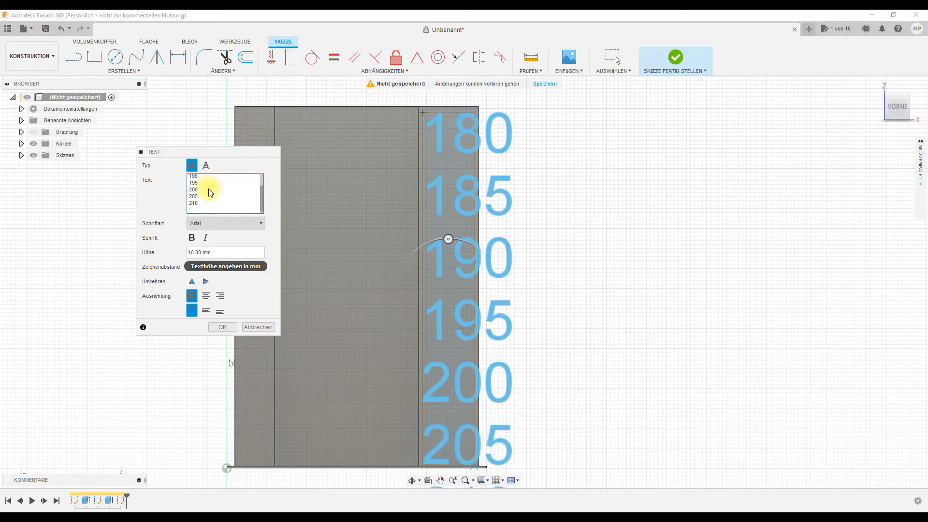
key("Return")
type("215")
key("Return")
type("220")
key("Return")
type("22")
type("30")
key("Return")
type("235")
key("Return")
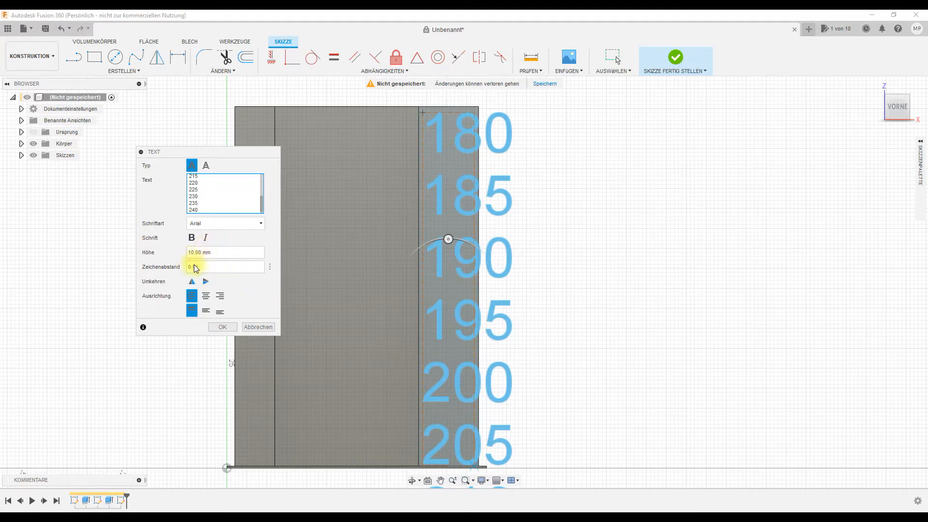
Set the number text's height to 4.45 mm with right alignment, and finish the sketch.
left_click(213, 252)
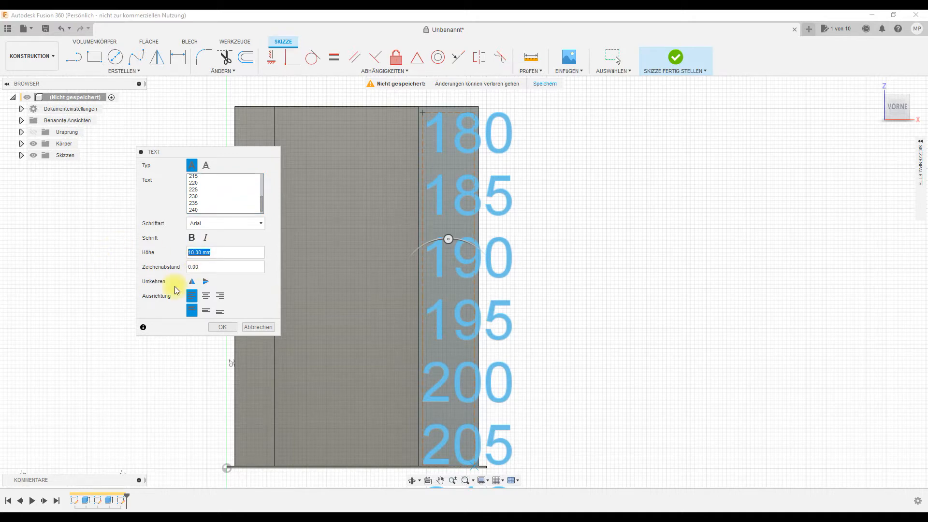
type("4.5")
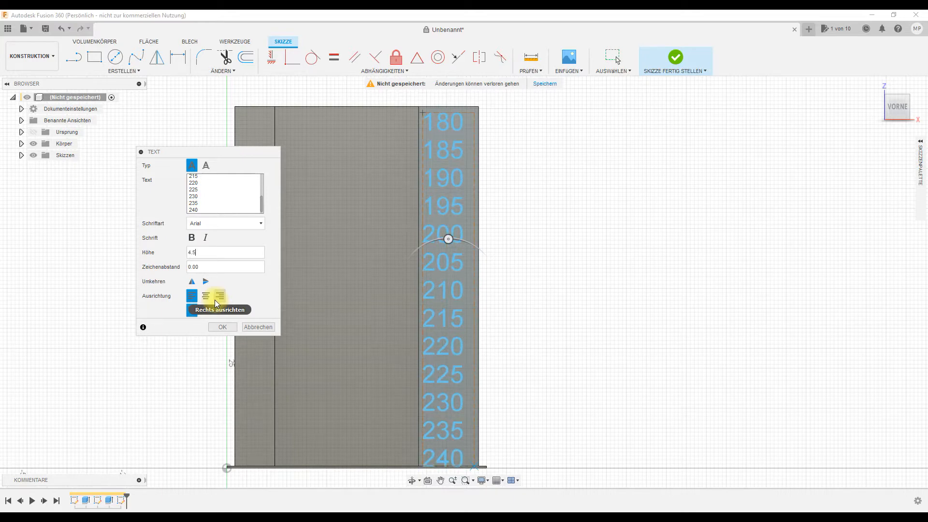
key("BackSpace")
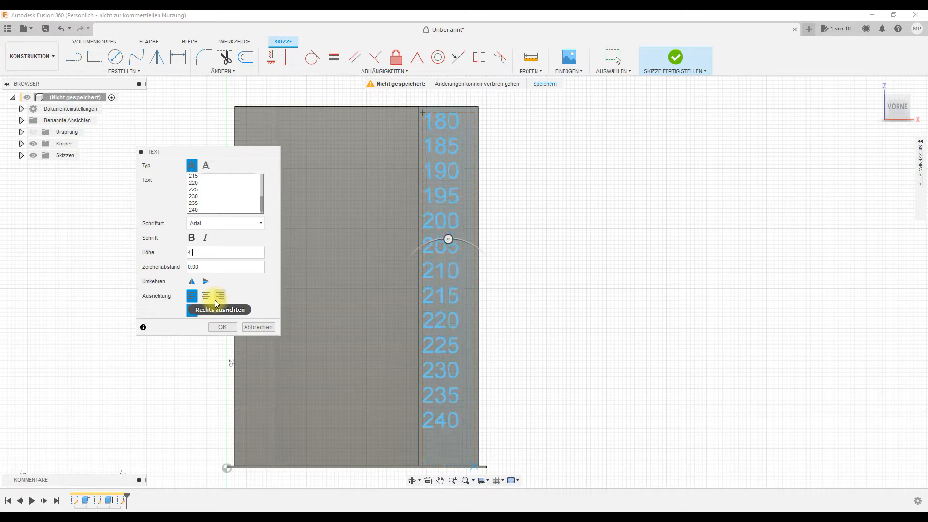
type("45")
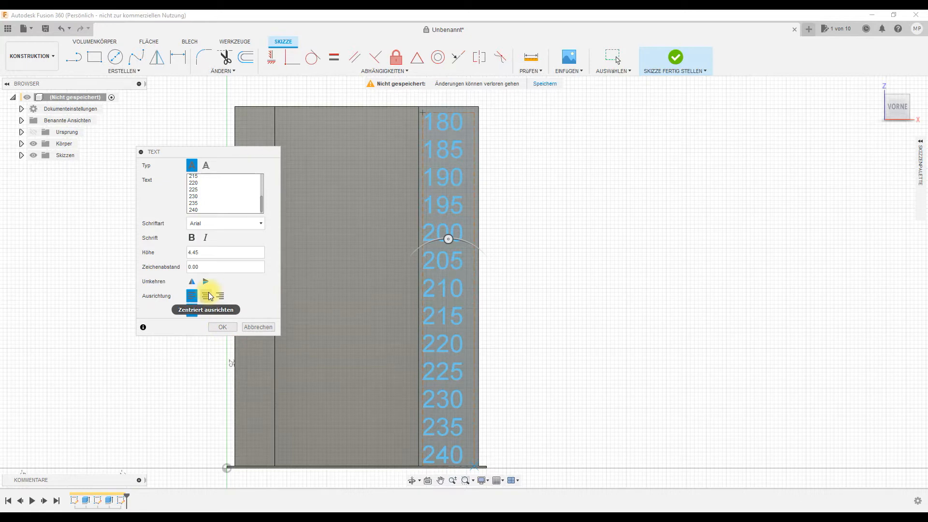
left_click(224, 297)
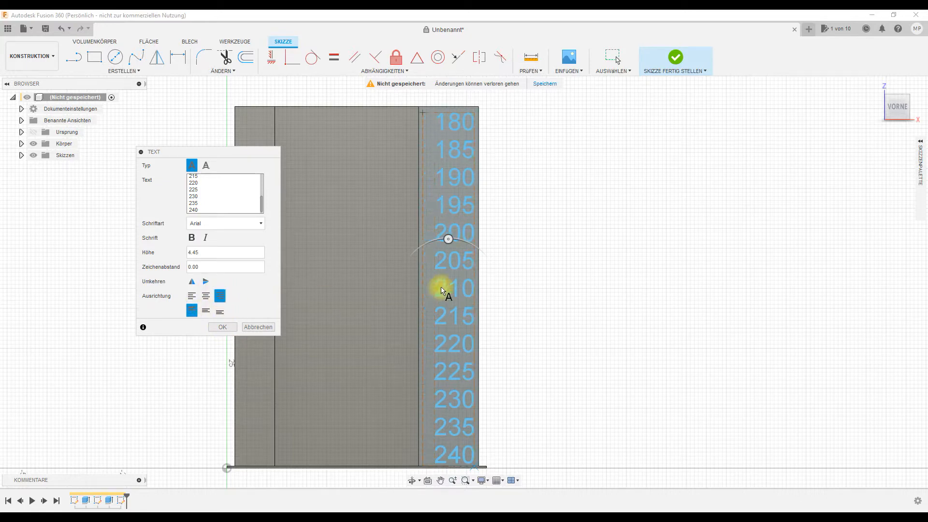
left_click(218, 327)
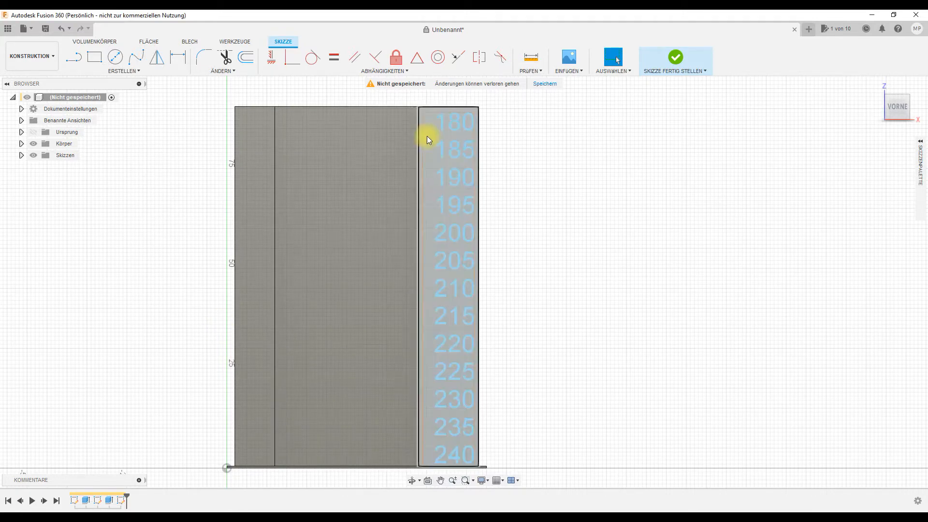
left_click(675, 58)
Emboss the number text into the 15 mm wide front face with the recessed (deboss) effect.
left_click(116, 71)
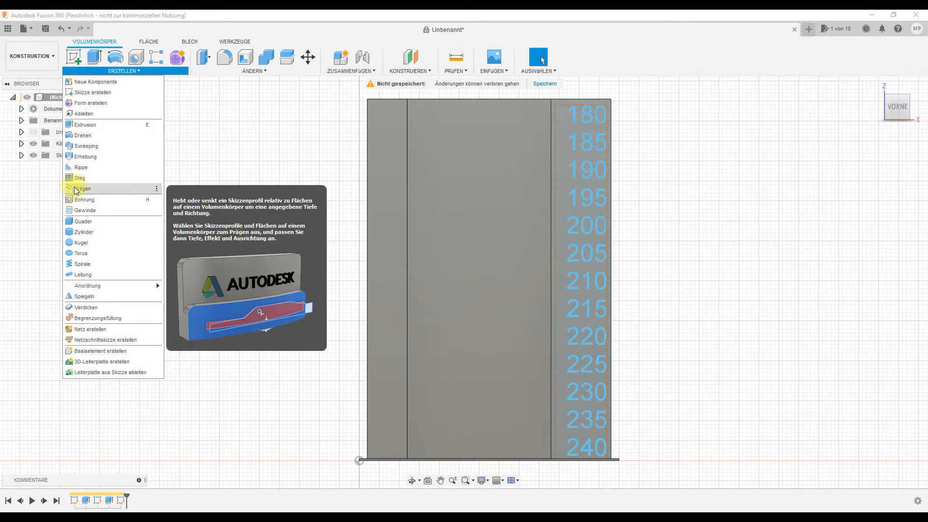
left_click(82, 188)
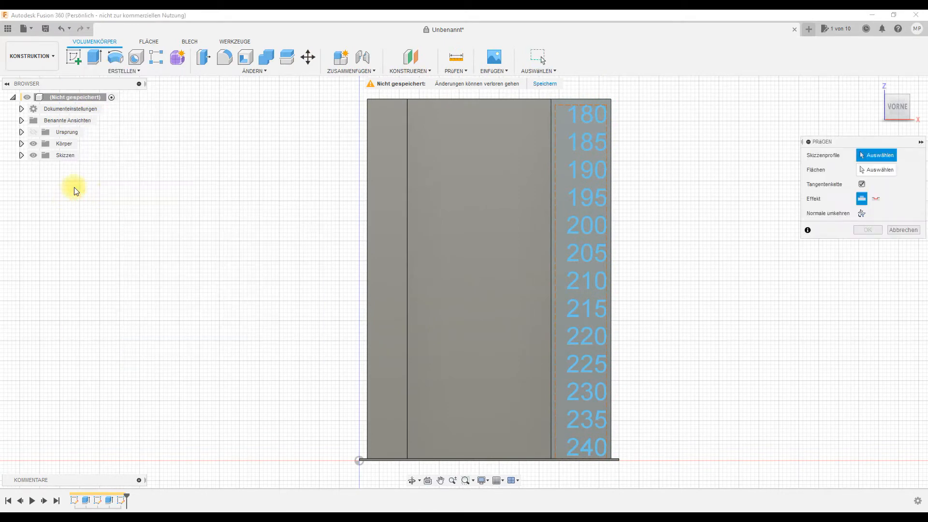
left_click(877, 200)
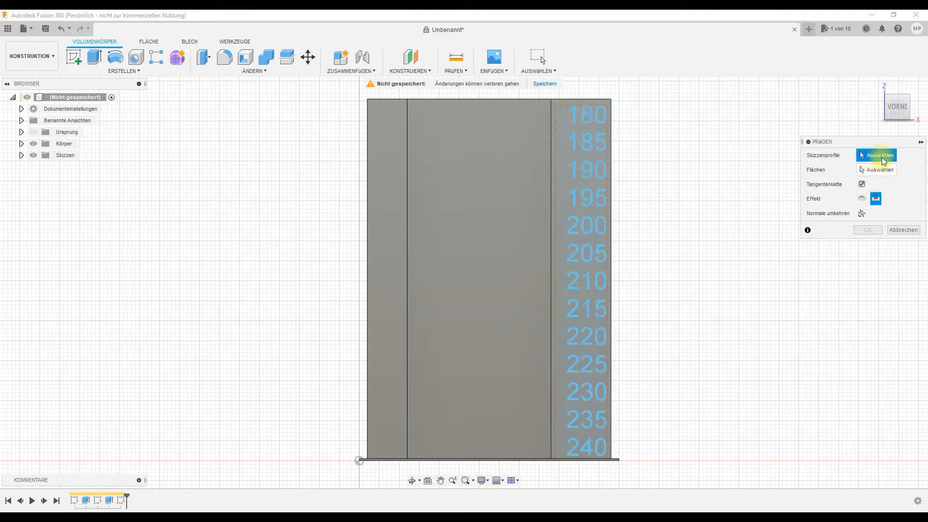
left_click(587, 167)
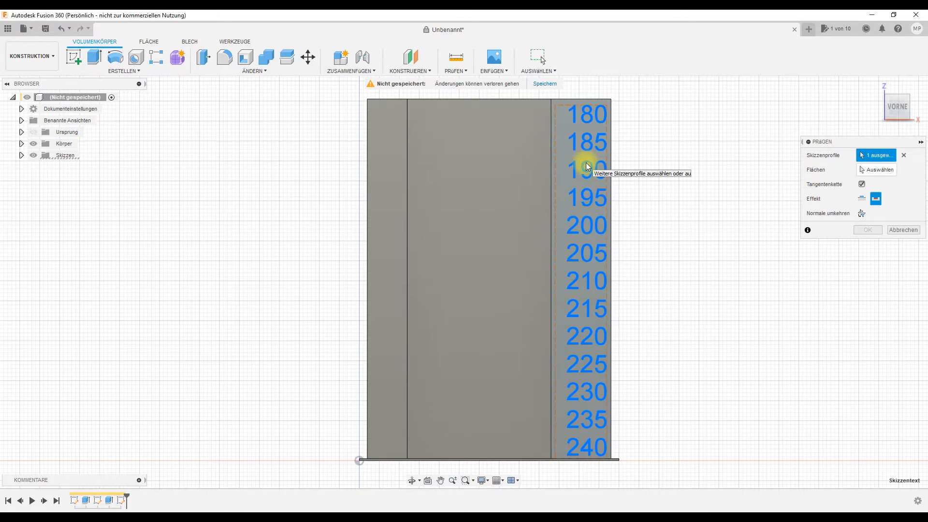
left_click(876, 171)
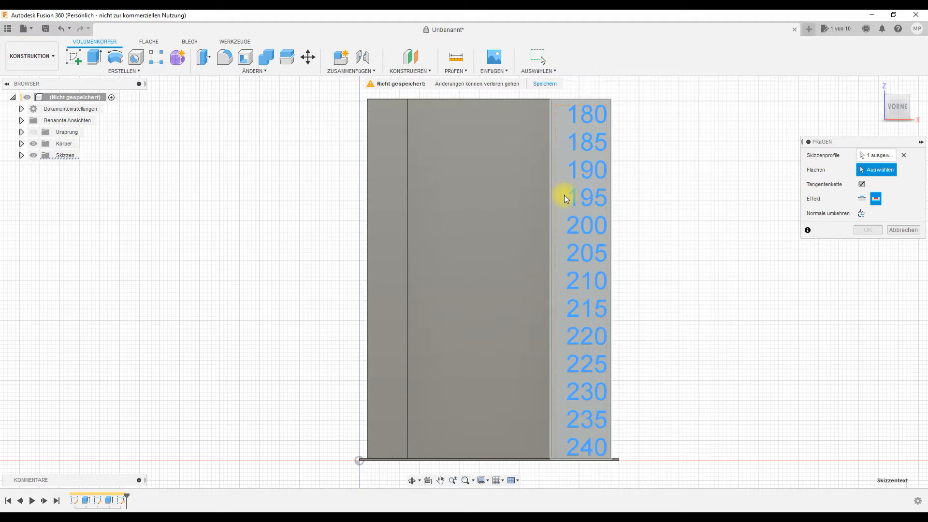
left_click(565, 198)
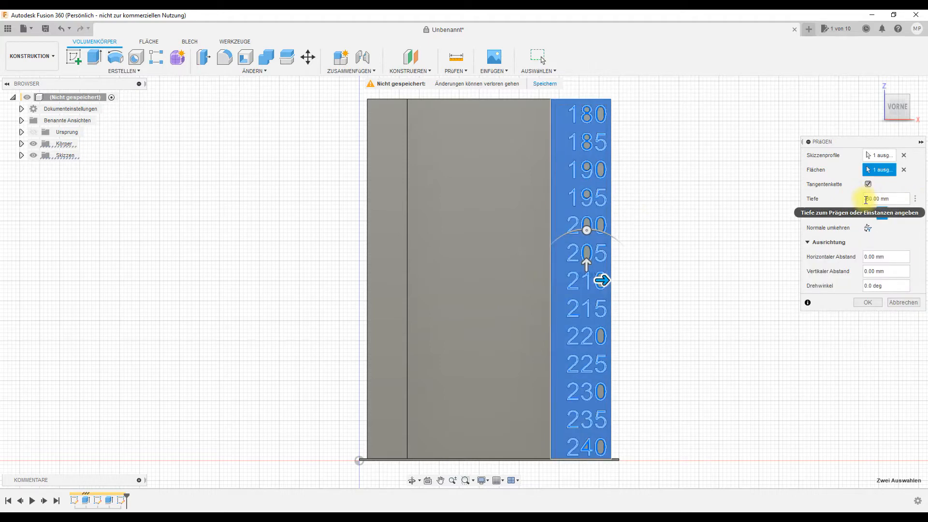
left_click(866, 198)
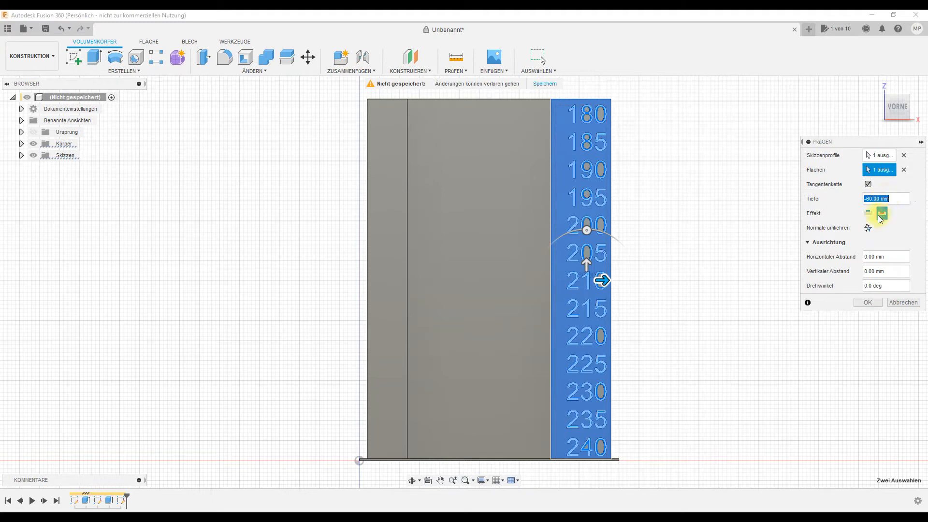
key("Delete")
left_click(869, 303)
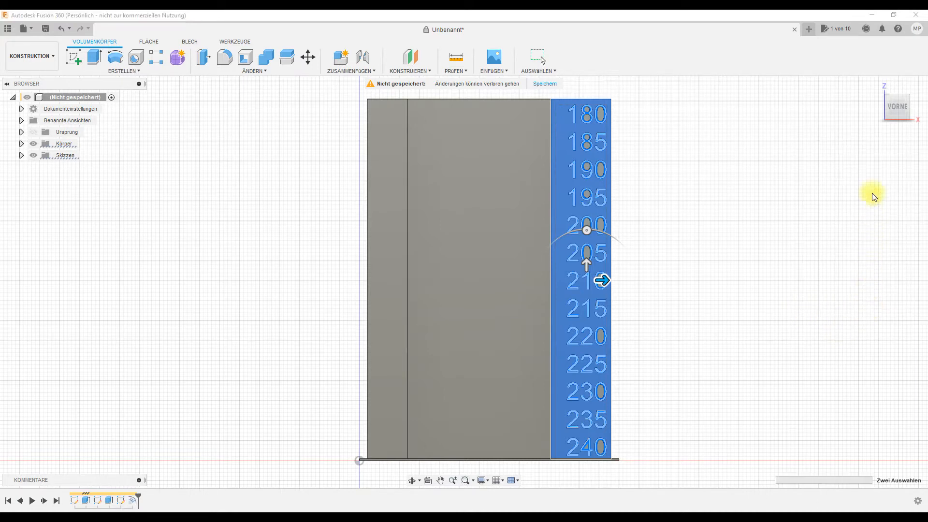
Start a sketch on the front face of the body's narrow middle section.
left_click(895, 97)
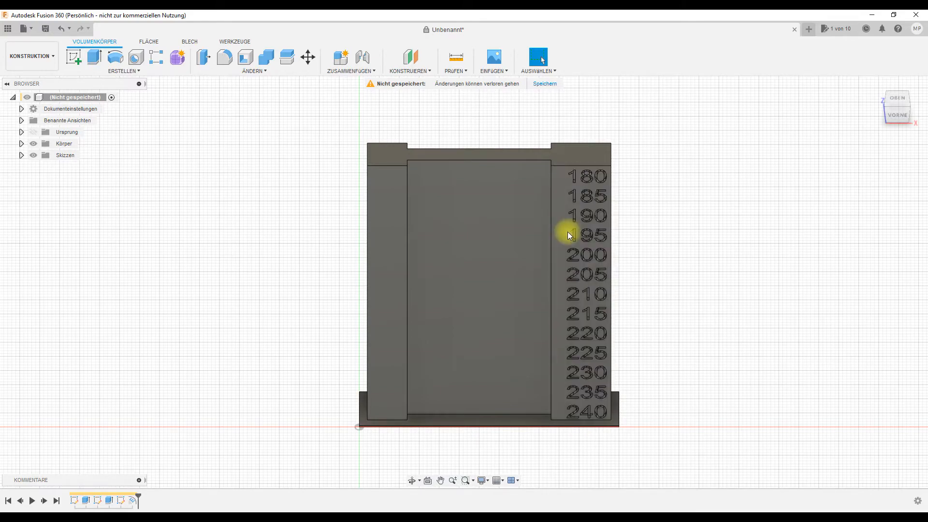
left_click(901, 116)
left_click(517, 408)
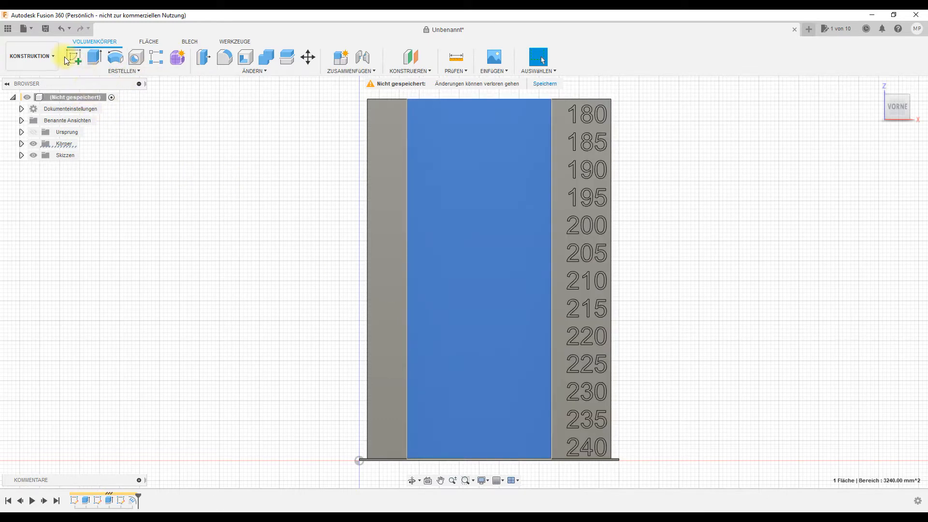
left_click(67, 57)
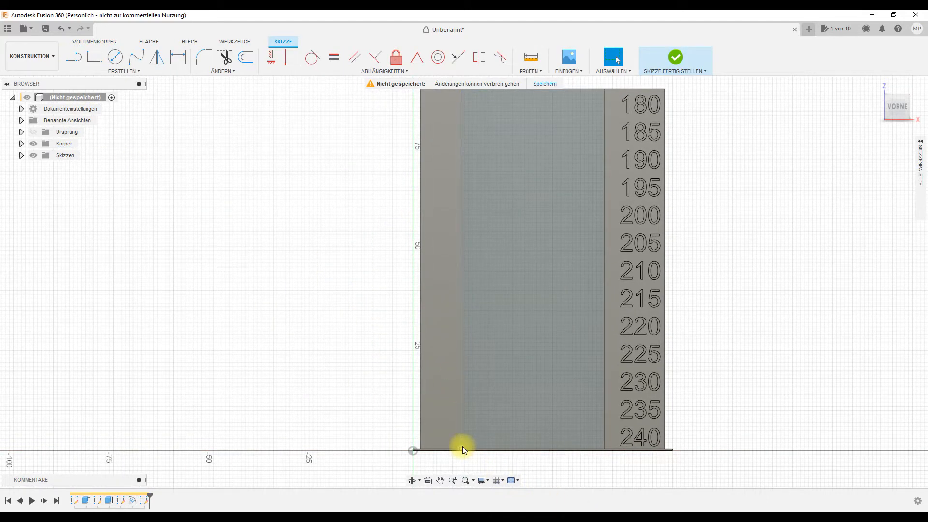
Sketch a low rectangle spanning the full width of the middle face along its lower edge.
left_click(90, 57)
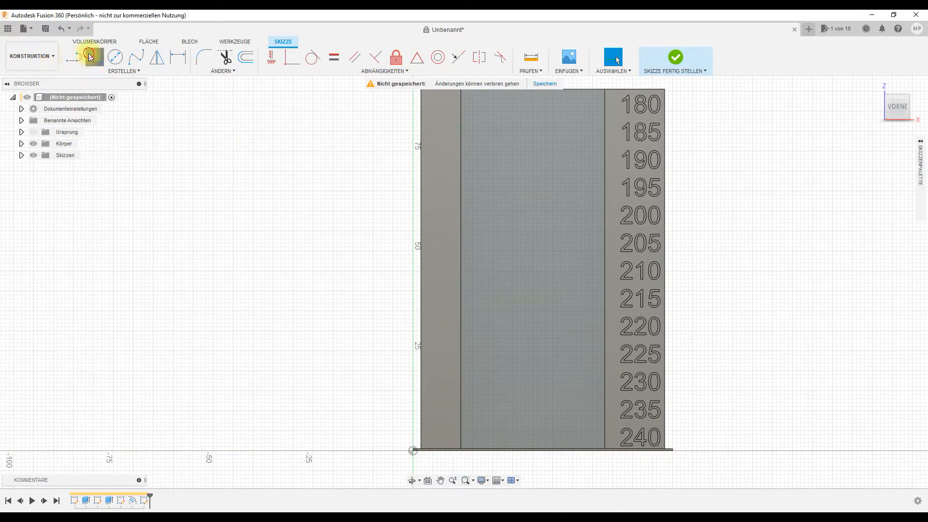
left_click(462, 450)
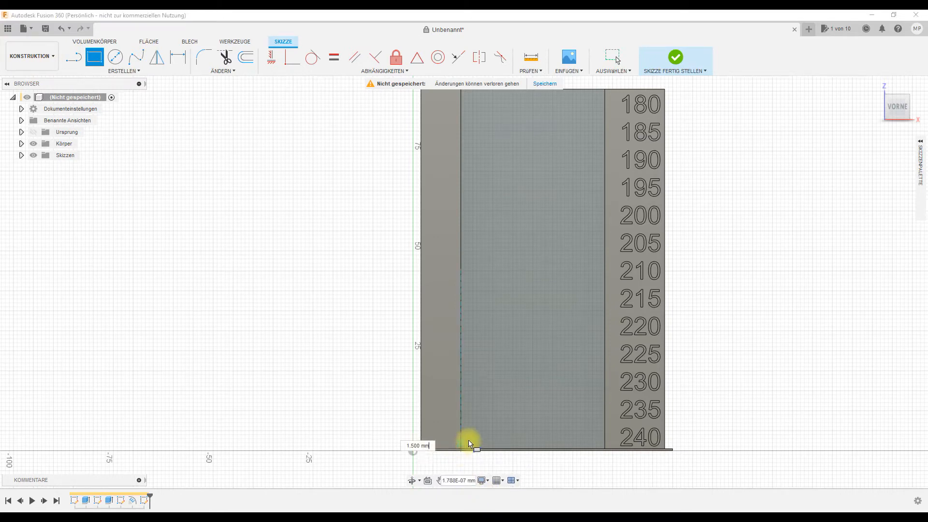
left_click(604, 431)
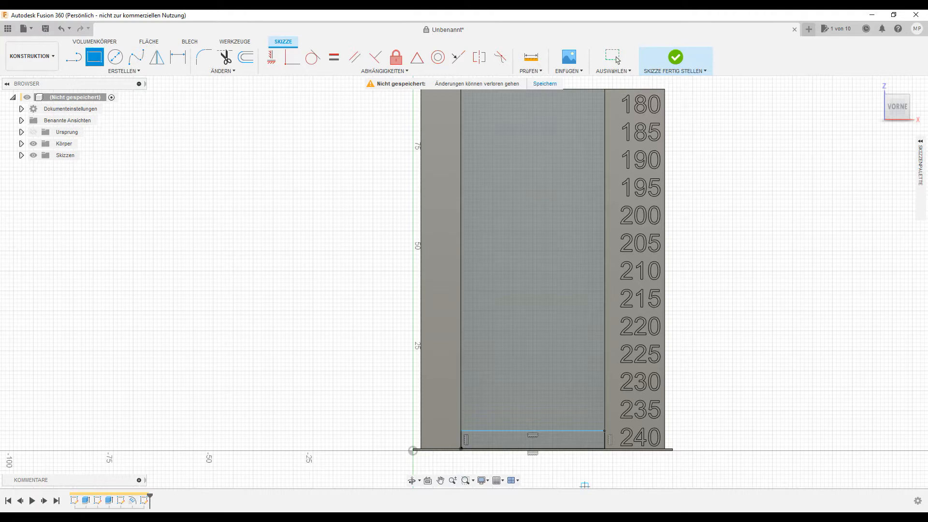
key("Escape")
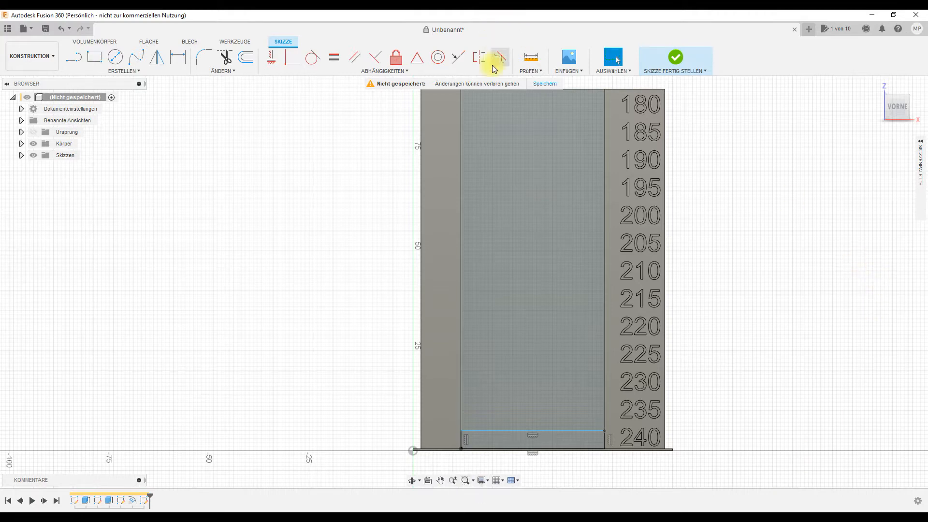
Measure the spacing between the bottom edges of the digit 1 in 180 and in 185.
left_click(531, 57)
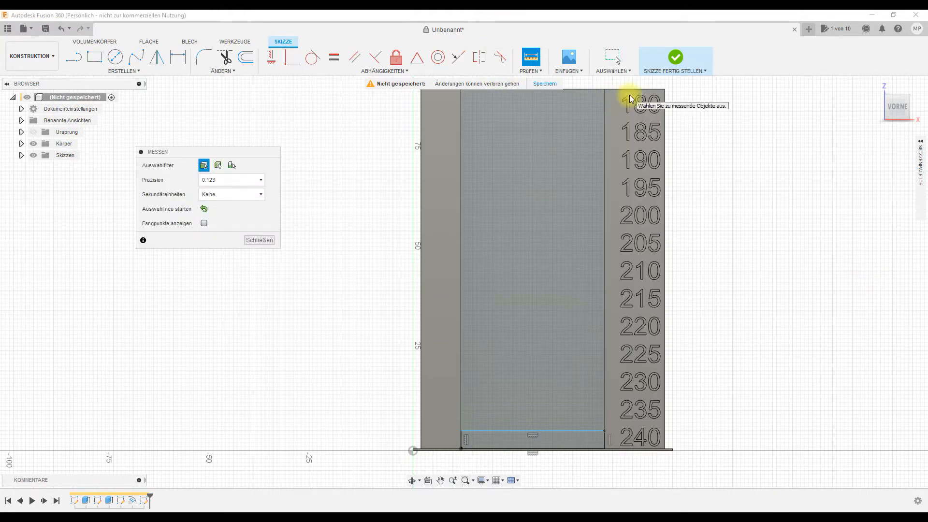
scroll(629, 94, "up", 4)
scroll(630, 106, "up", 2)
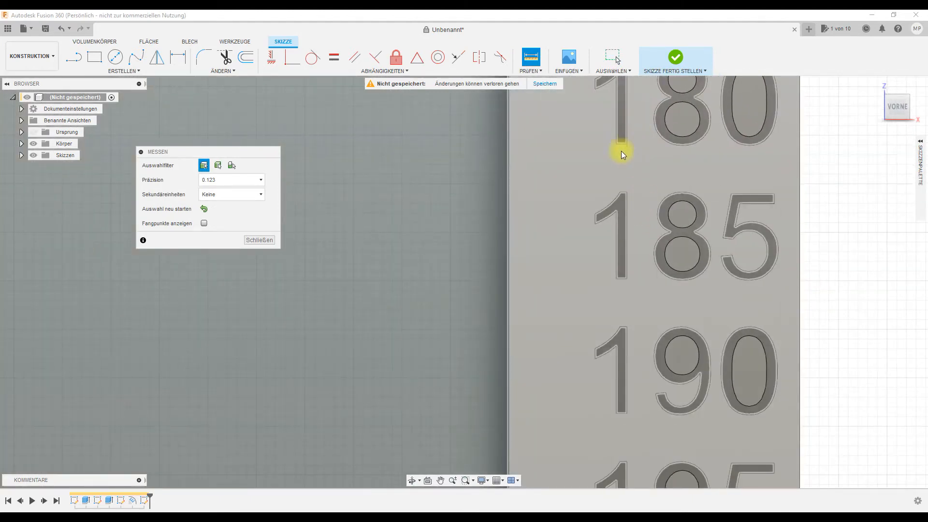
left_click(622, 144)
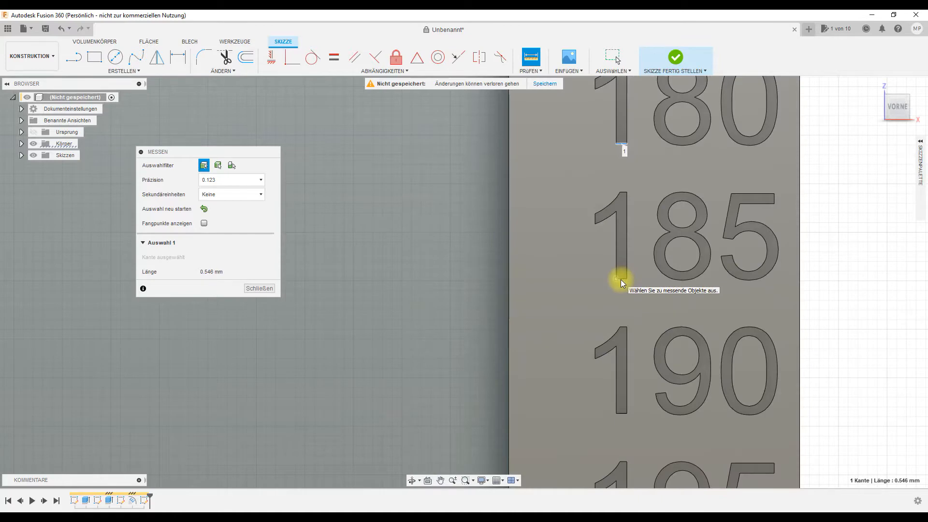
left_click(622, 280)
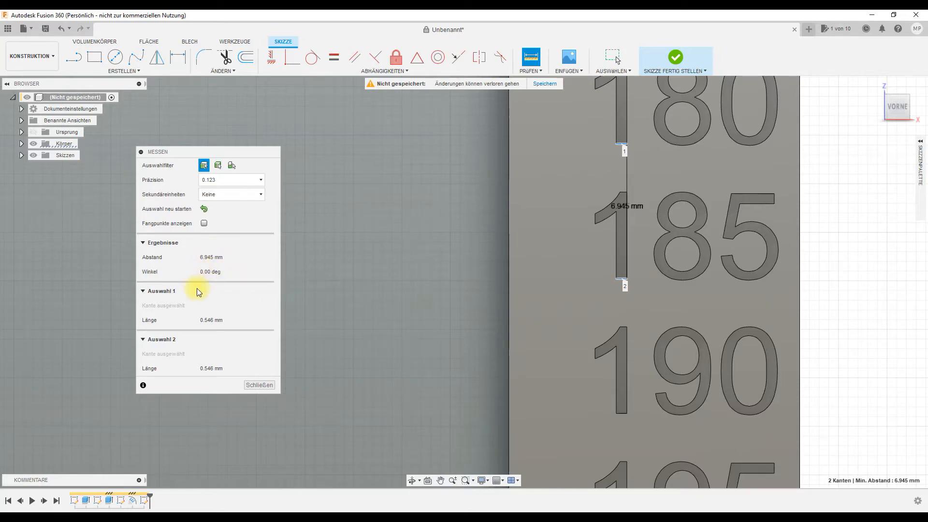
key("Escape")
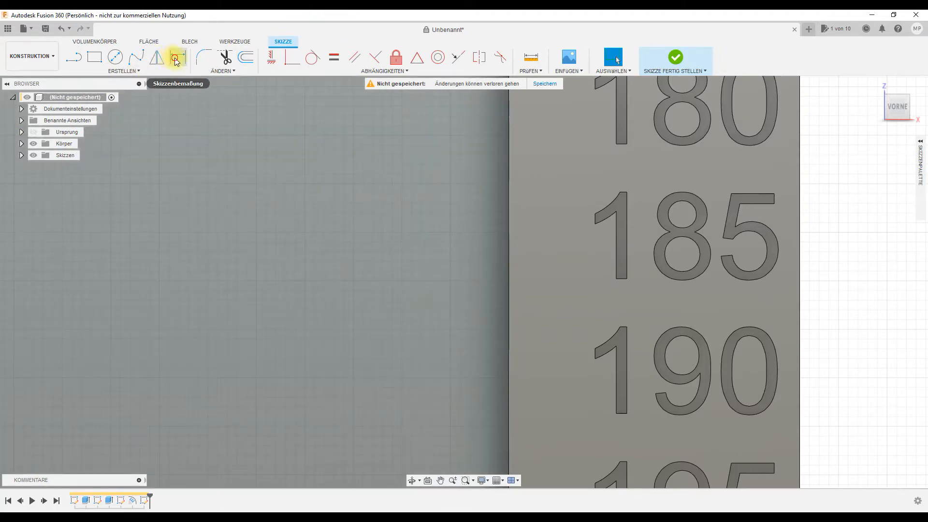
Dimension the height of the low rectangle on the middle face as 6,945-1 mm.
left_click(176, 58)
scroll(247, 211, "down", 4)
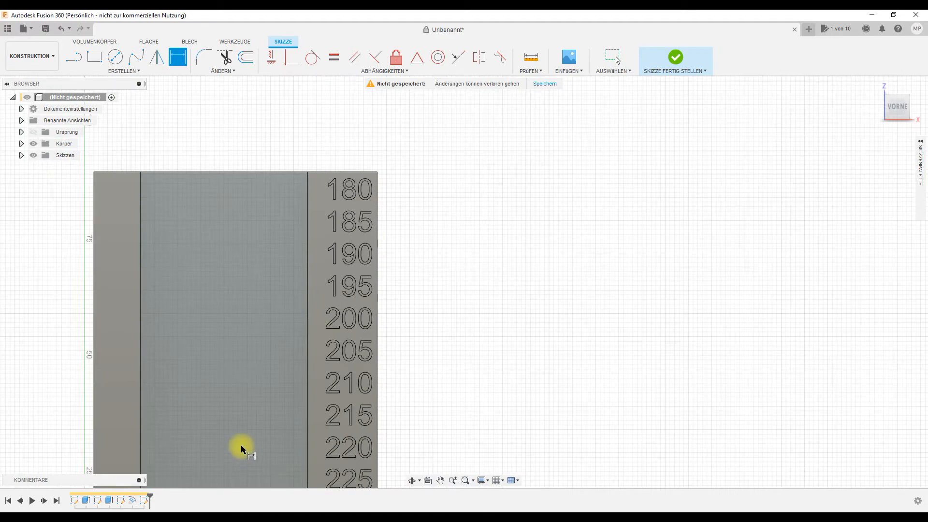
scroll(241, 444, "down", 5)
mouse_move(241, 444)
middle_mouse_down()
mouse_move(498, 159)
mouse_move(499, 223)
mouse_move(466, 275)
middle_mouse_up()
scroll(453, 331, "up", 2)
scroll(453, 330, "up", 8)
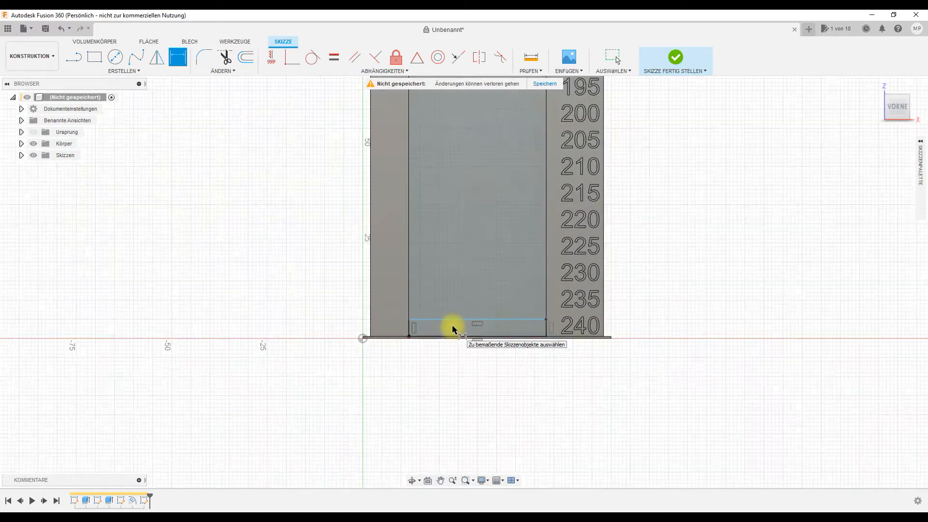
left_click(447, 309)
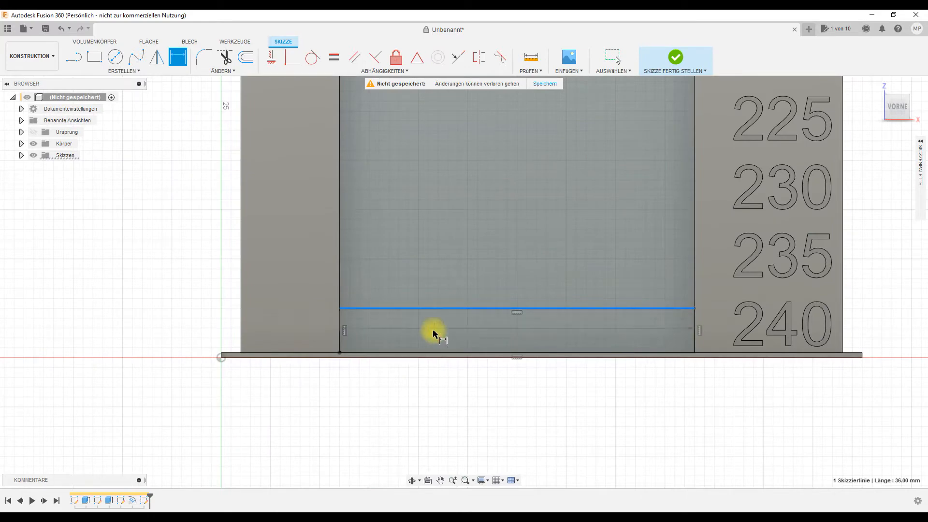
left_click(432, 353)
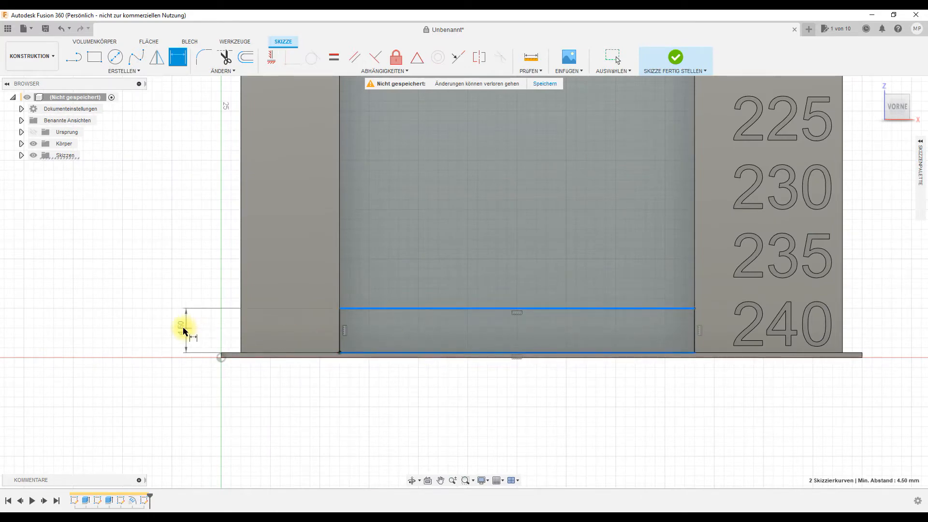
left_click(184, 329)
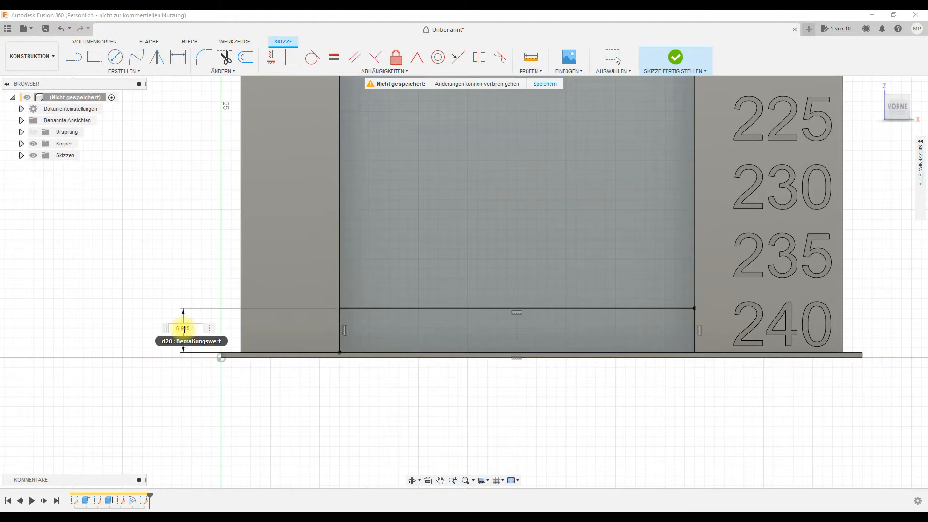
type("6,945-1")
key("Return")
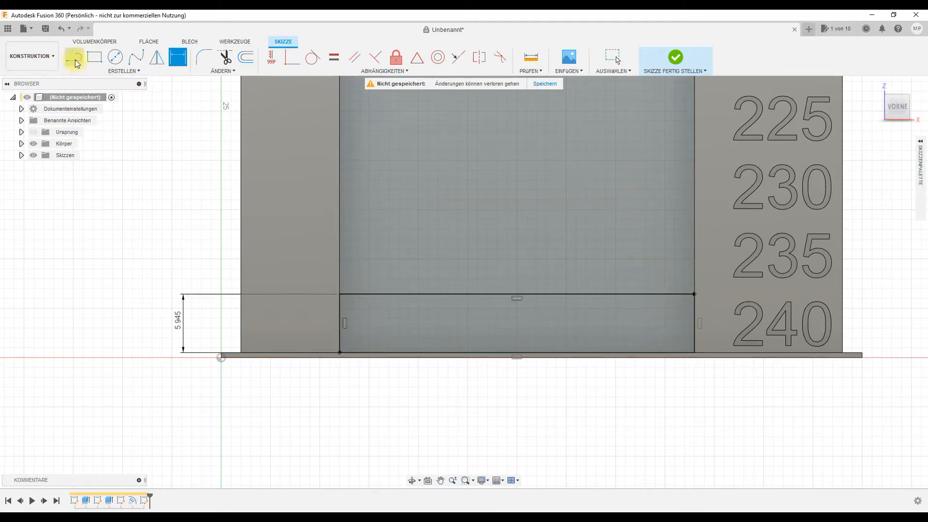
left_click(102, 73)
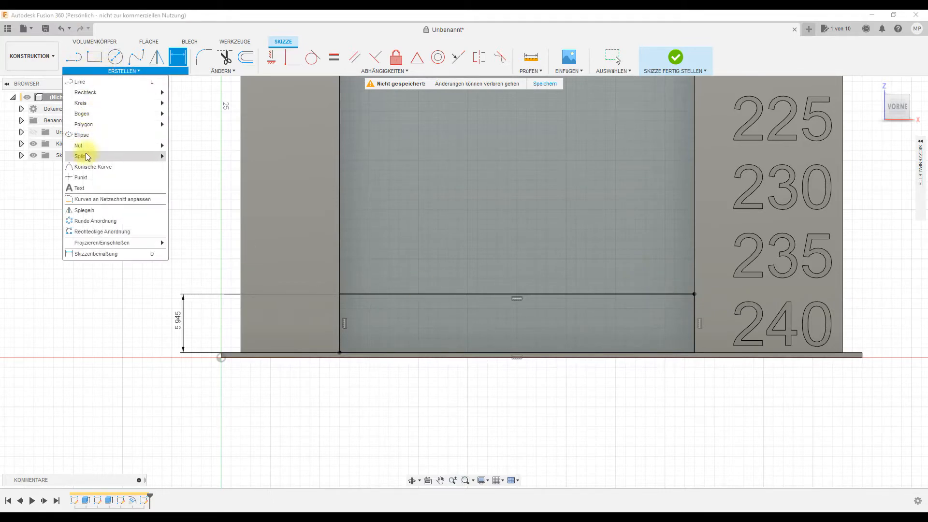
left_click(85, 233)
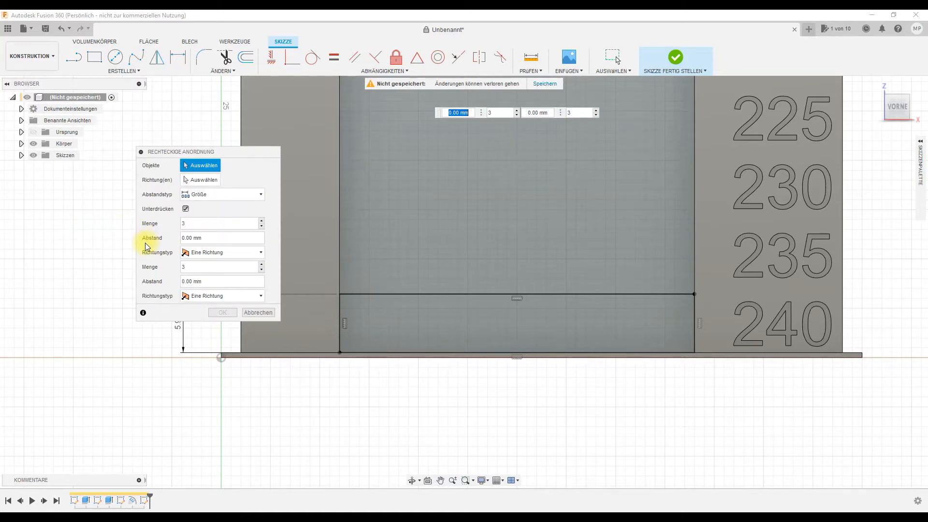
left_click(251, 312)
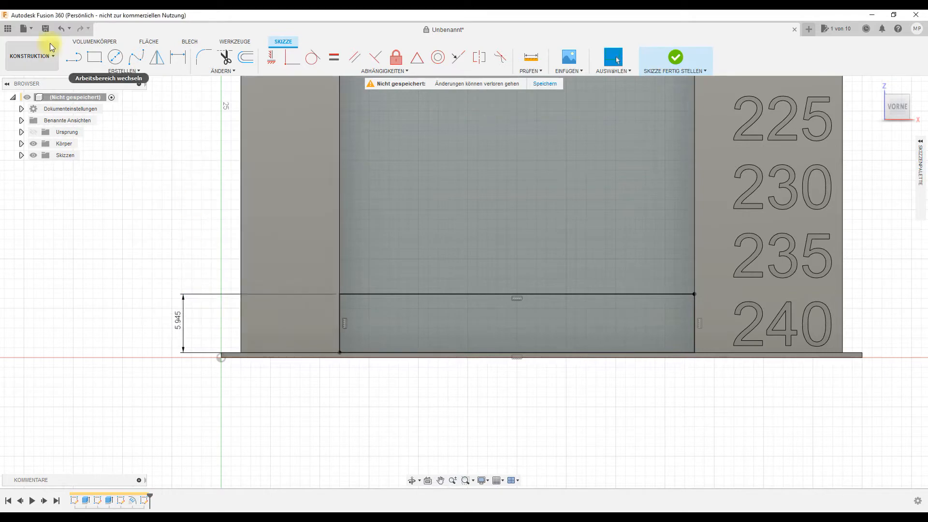
Start a rectangular pattern with the distance type set to spacing (Abstand) and the rectangle's four sides as its objects.
left_click(117, 73)
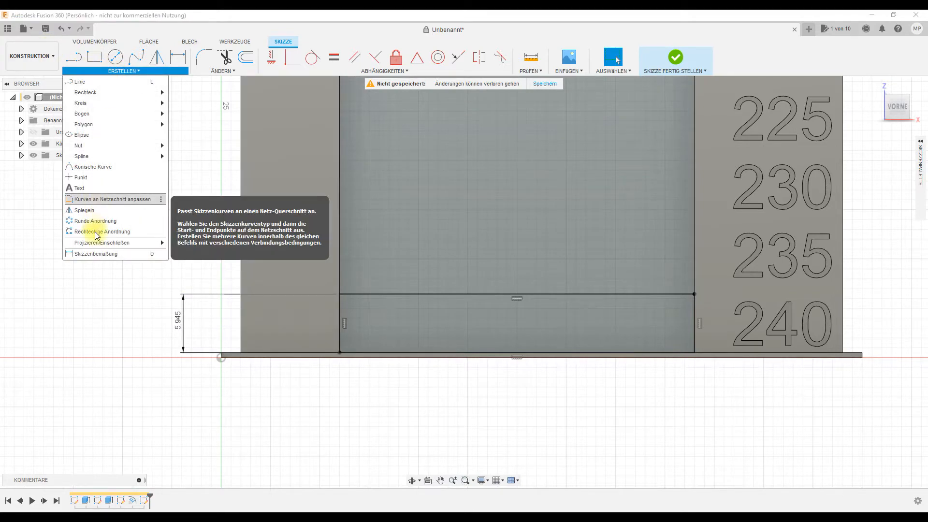
left_click(122, 232)
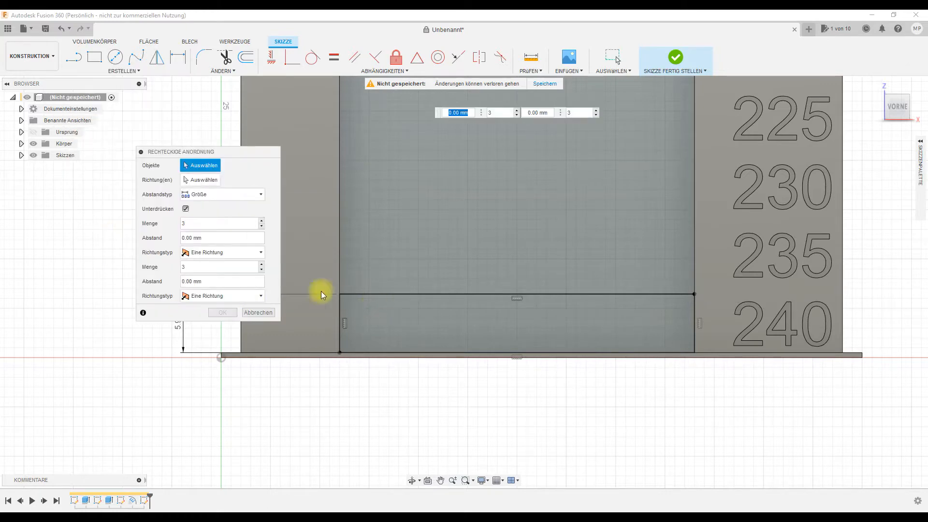
left_click(206, 196)
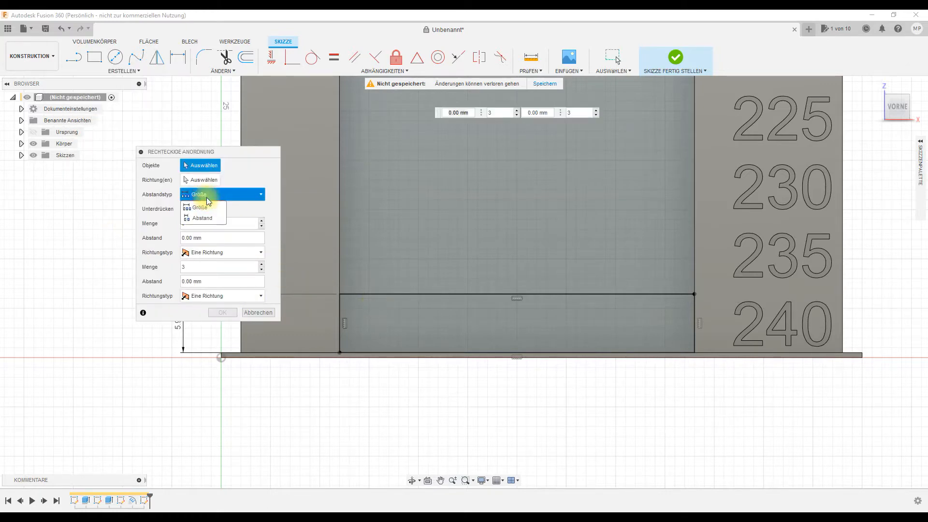
left_click(197, 220)
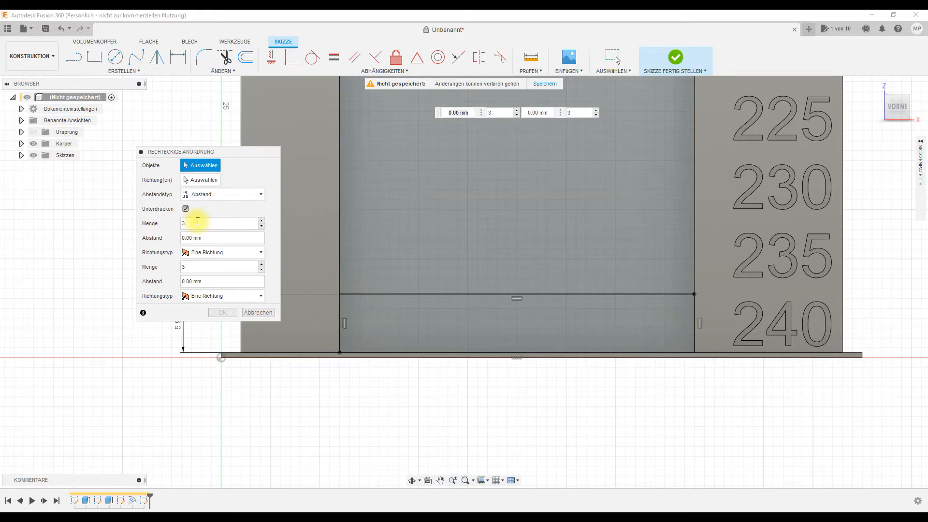
left_click(410, 293)
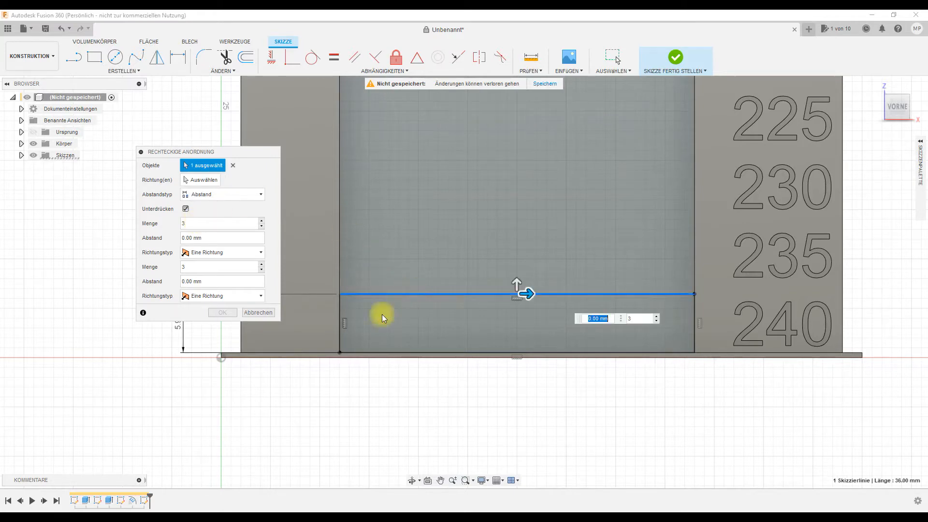
left_click(339, 329)
left_click(481, 352)
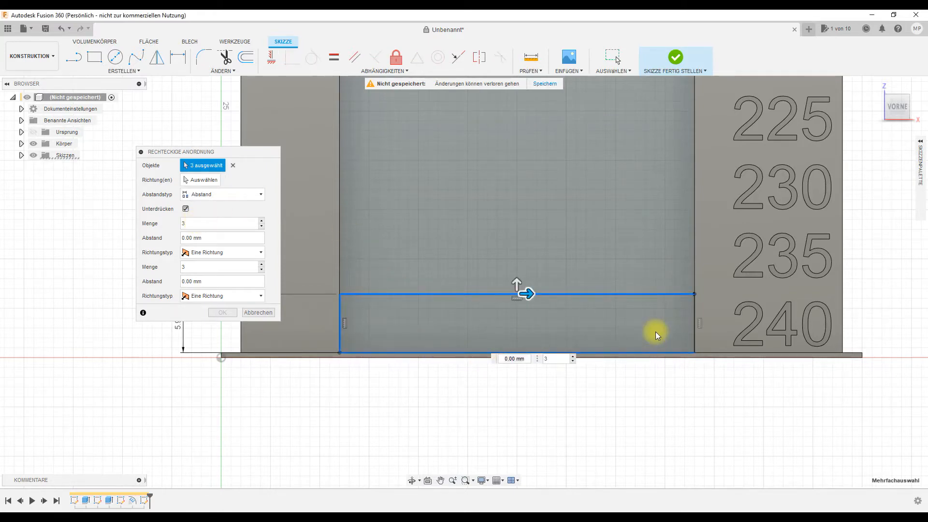
left_click(695, 327)
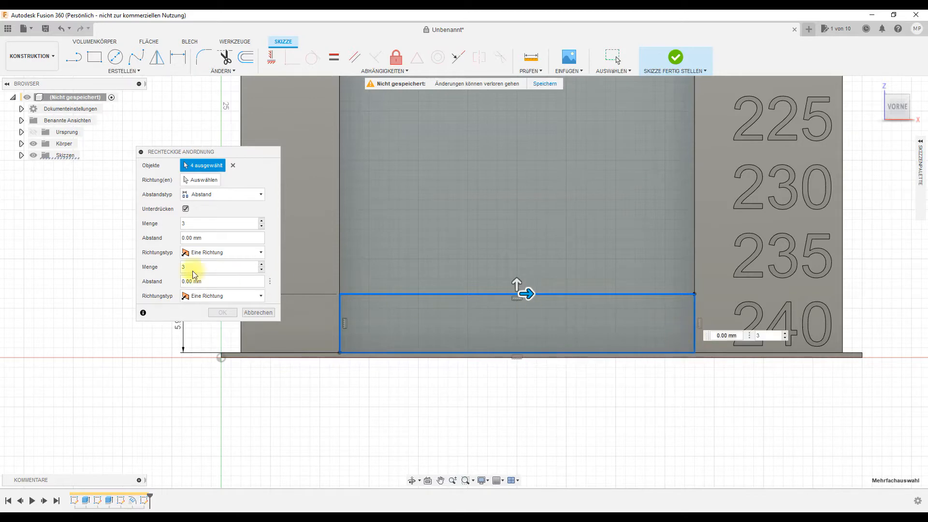
Set the pattern's vertical spacing to 6,945 mm.
left_click(203, 280)
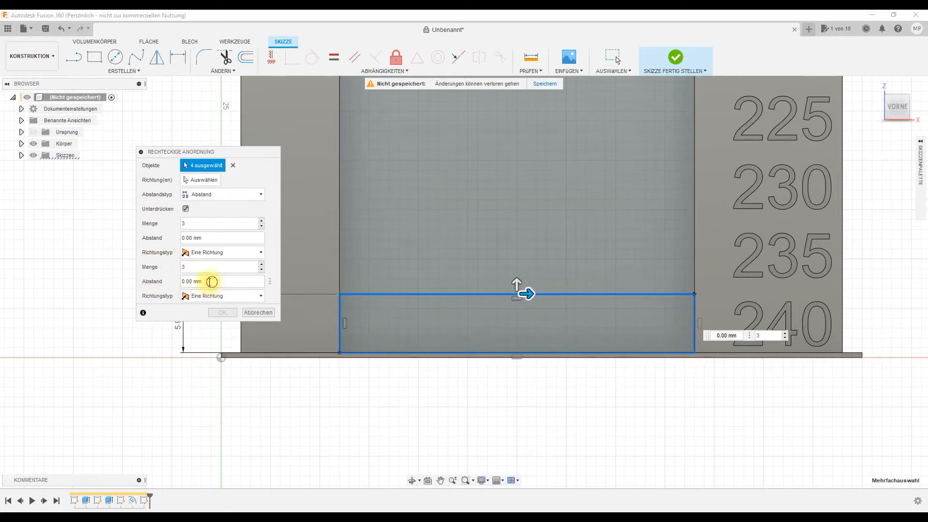
left_click_drag(224, 151, 308, 122)
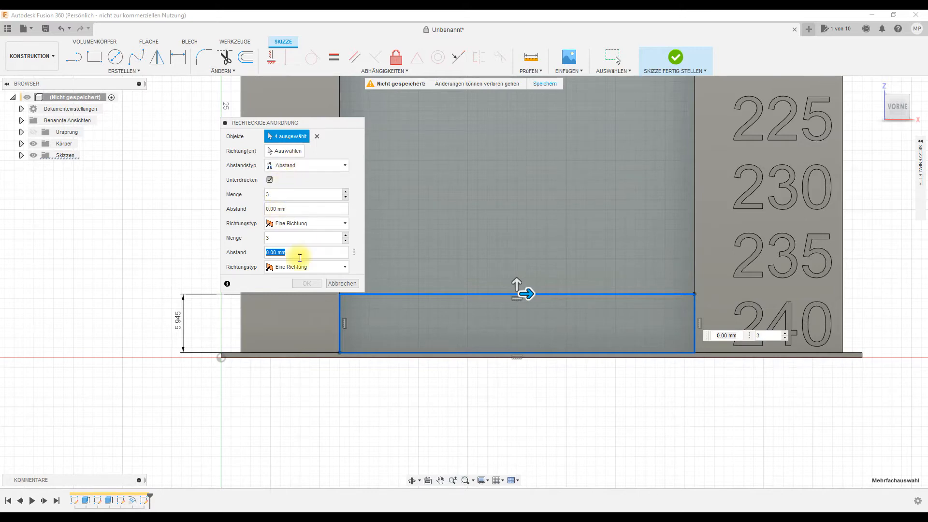
left_click_drag(296, 252, 232, 263)
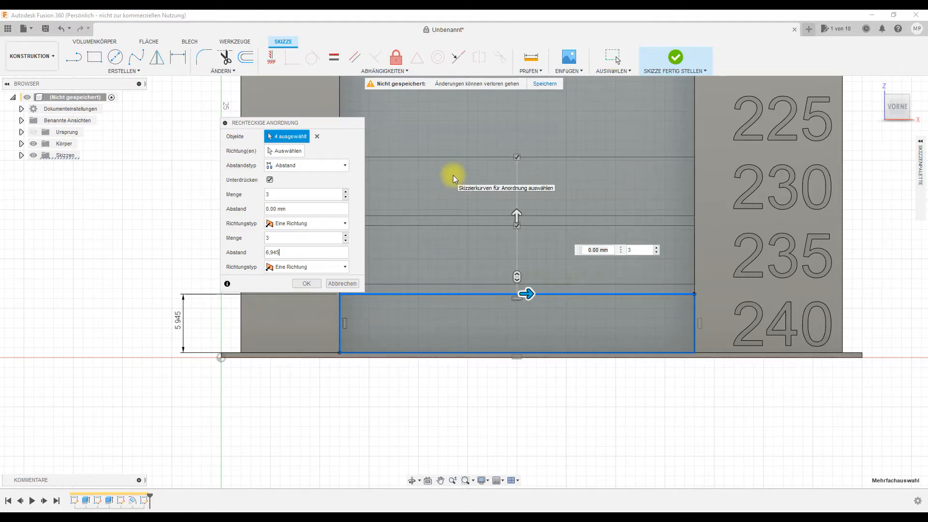
scroll(504, 158, "down", 5)
mouse_move(515, 150)
middle_mouse_down()
mouse_move(517, 502)
mouse_move(539, 437)
mouse_move(539, 385)
mouse_move(541, 396)
middle_mouse_up()
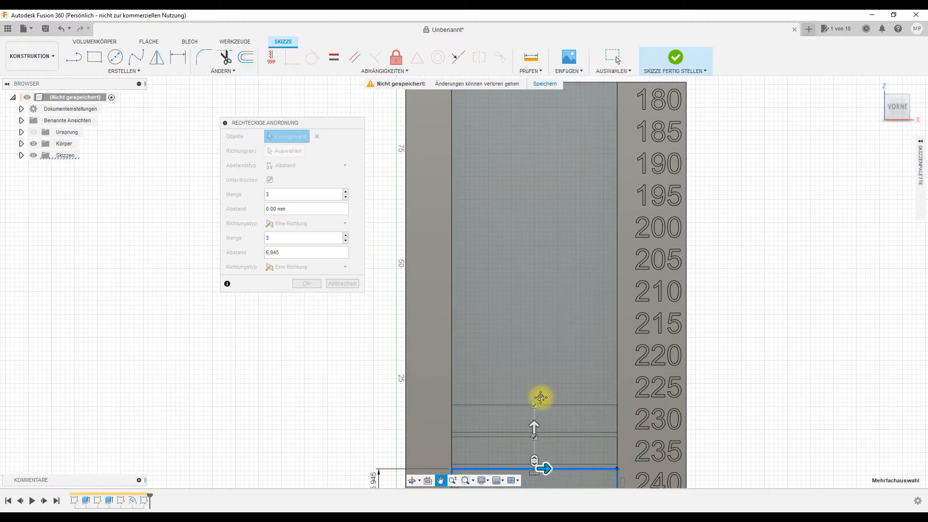
scroll(541, 376, "down", 1)
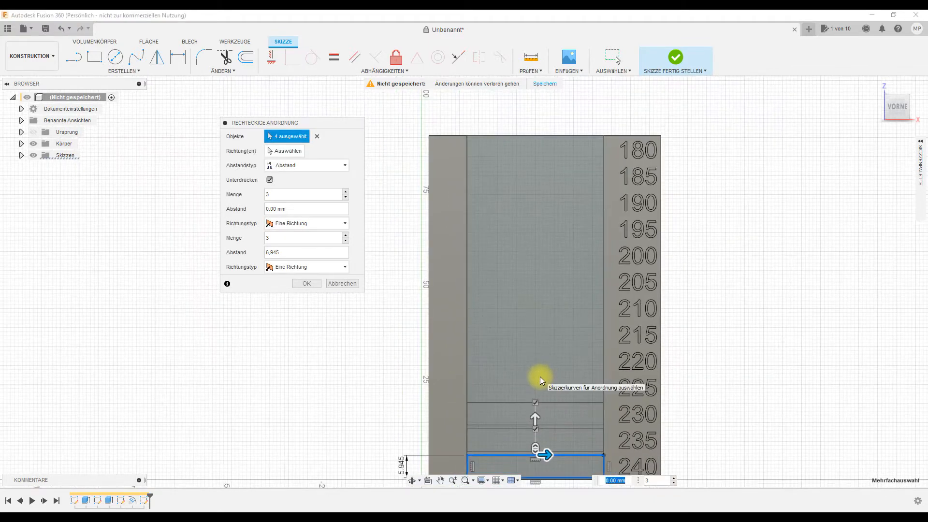
Raise the pattern's vertical quantity to 13 and create the stack of rectangles.
left_click(347, 236)
left_click(347, 237)
left_click(347, 237)
left_click(346, 237)
left_click(346, 236)
left_click(346, 237)
left_click(347, 236)
left_click(346, 236)
left_click(346, 236)
left_click(346, 237)
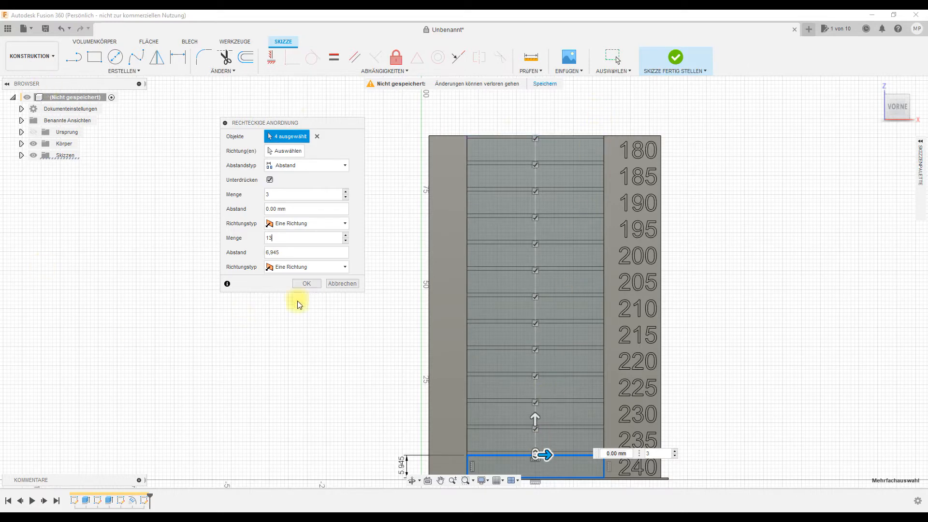
left_click(306, 283)
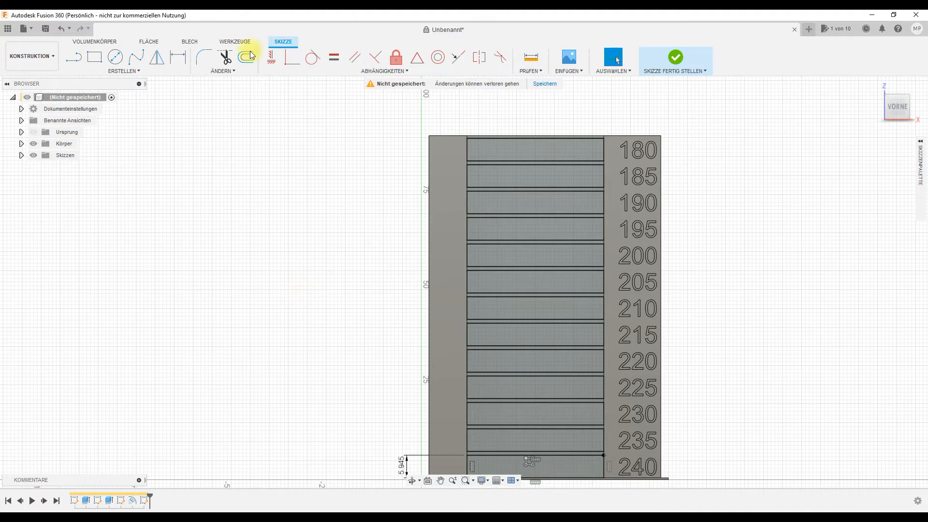
Finish the sketch containing the rectangle stack on the middle face.
scroll(479, 153, "up", 2)
scroll(509, 194, "up", 2)
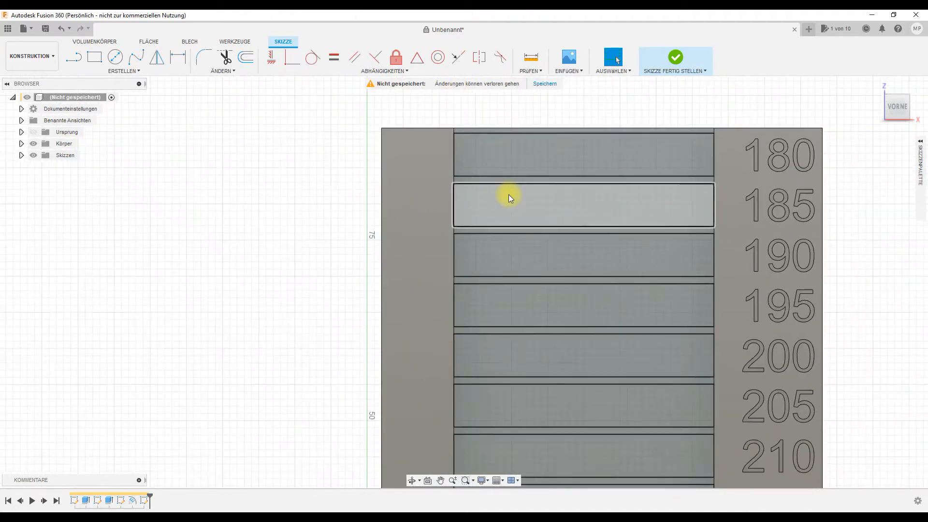
scroll(512, 191, "down", 3)
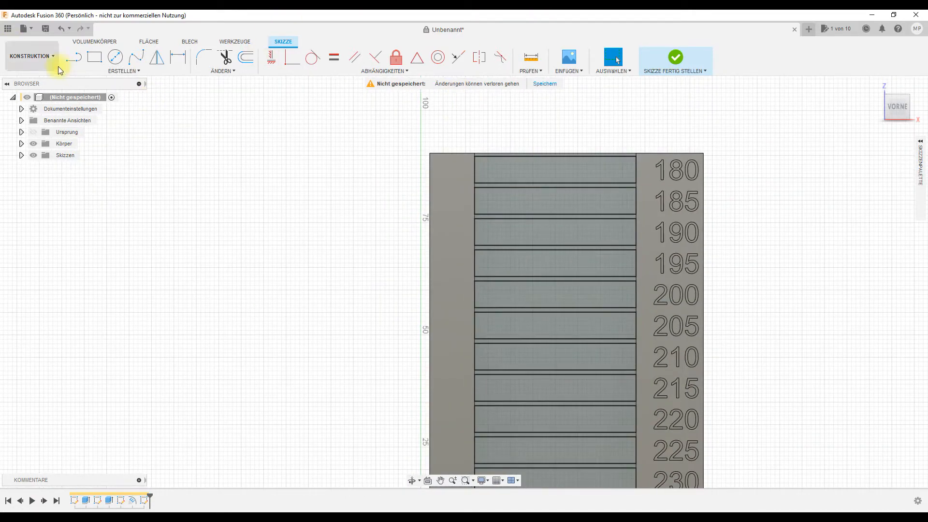
left_click(676, 67)
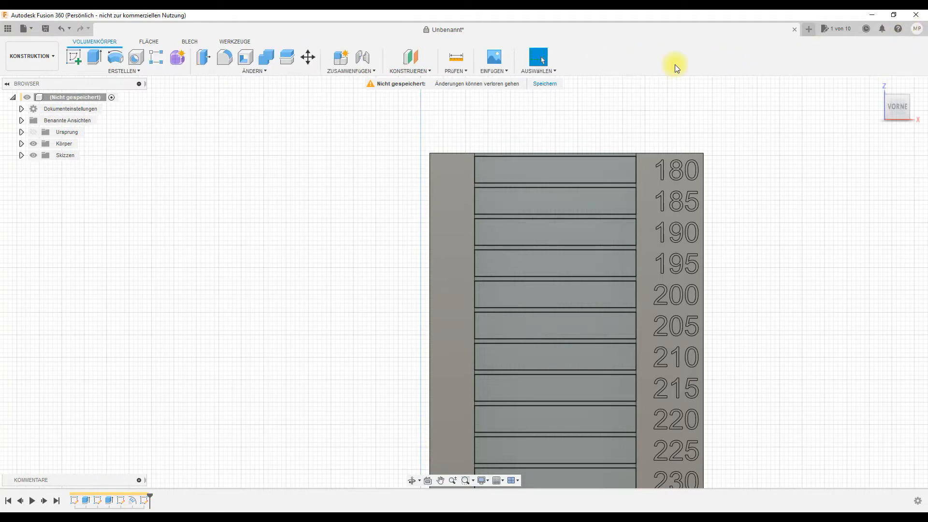
Start an Emboss feature with all 13 rectangles beside the numbers 180 to 240 as its profiles.
left_click(118, 71)
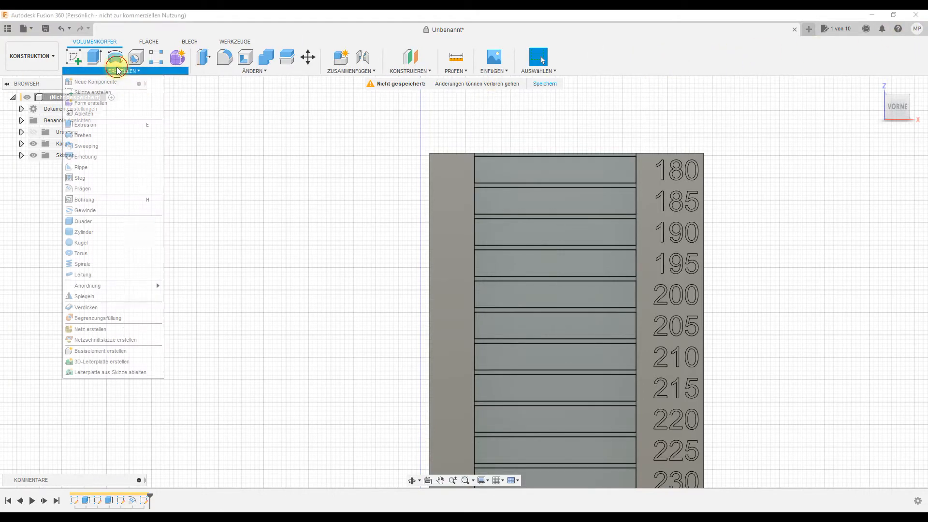
left_click(82, 189)
left_click(564, 169)
left_click(542, 203)
left_click(539, 233)
left_click(544, 269)
left_click(545, 290)
left_click(576, 334)
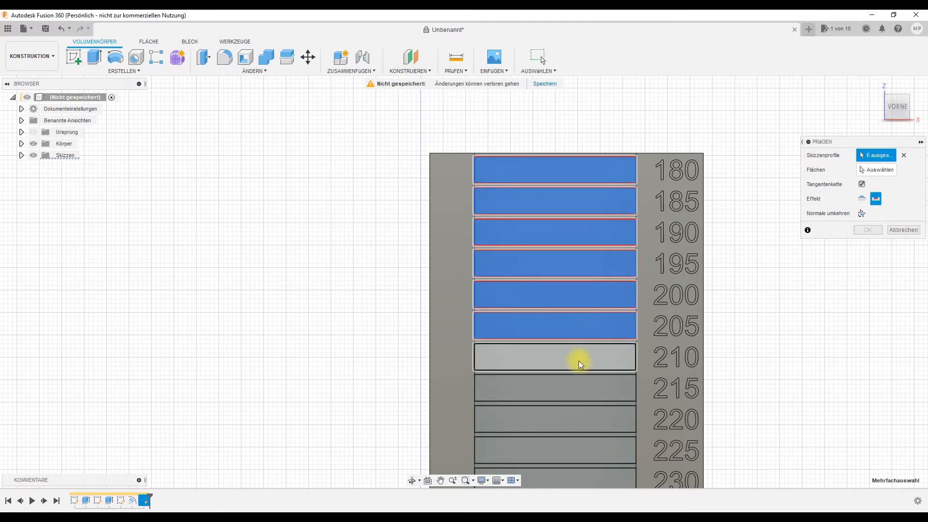
left_click(578, 358)
left_click(578, 388)
left_click(576, 418)
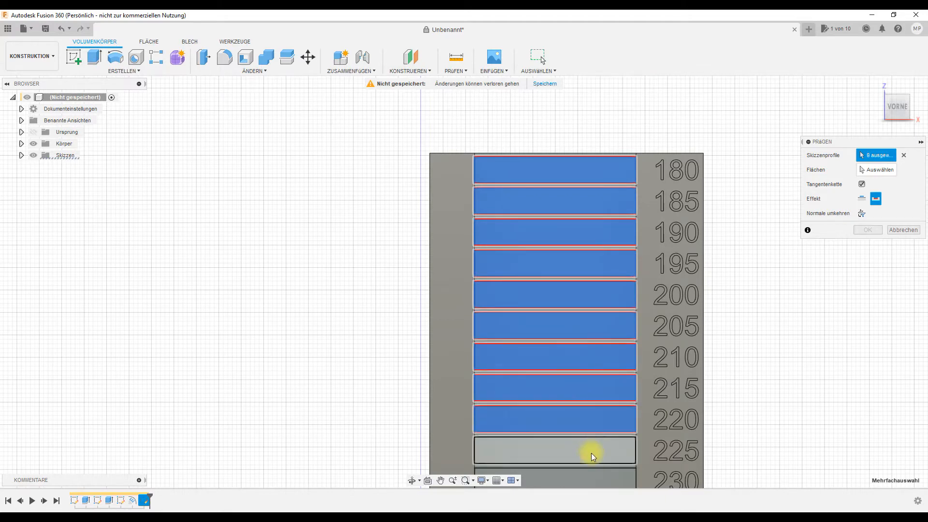
left_click(594, 451)
left_click(594, 481)
middle_click_drag(601, 433, 611, 205)
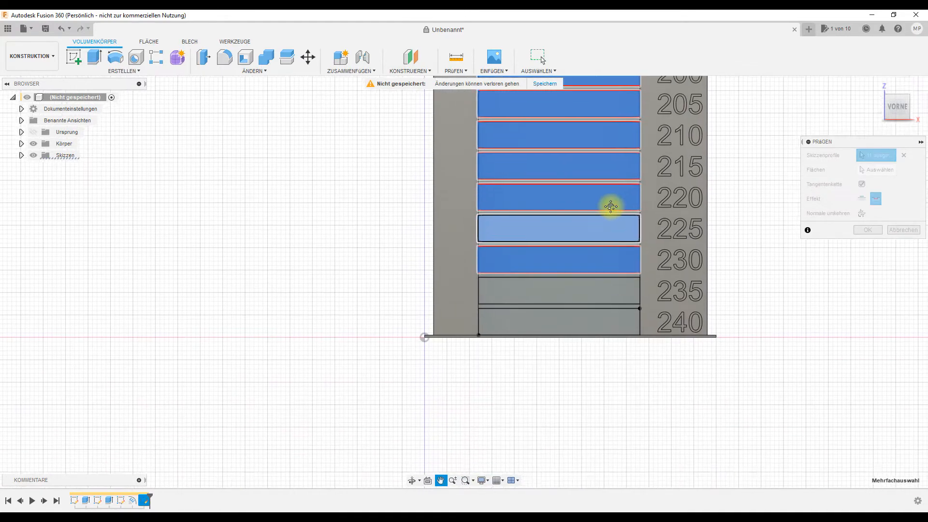
left_click(595, 269)
left_click(591, 290)
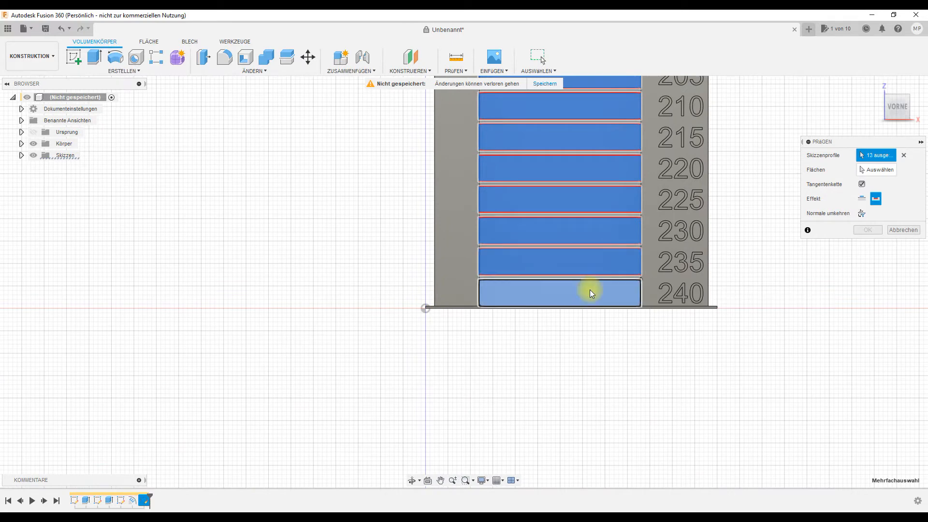
Try to emboss the 13 rectangle profiles onto the middle face as blocks raised by 5 mm.
left_click(881, 170)
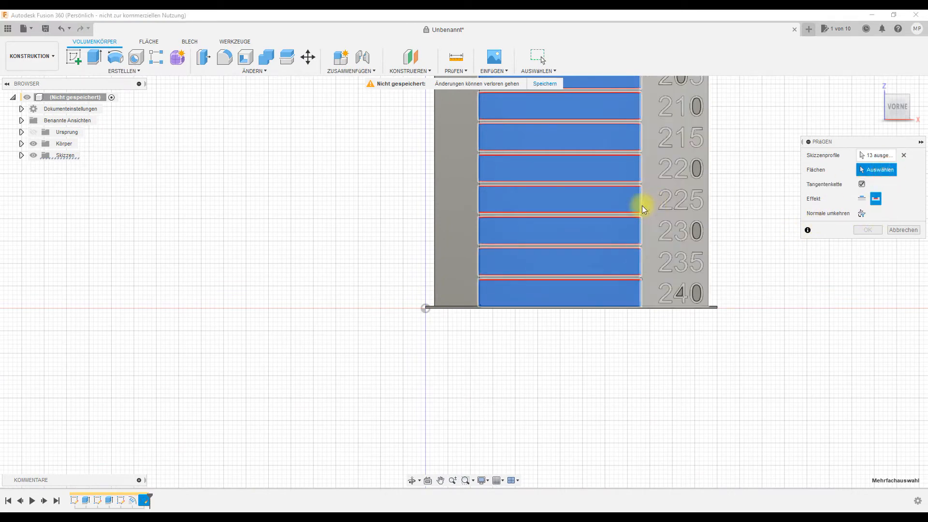
scroll(628, 208, "up", 4)
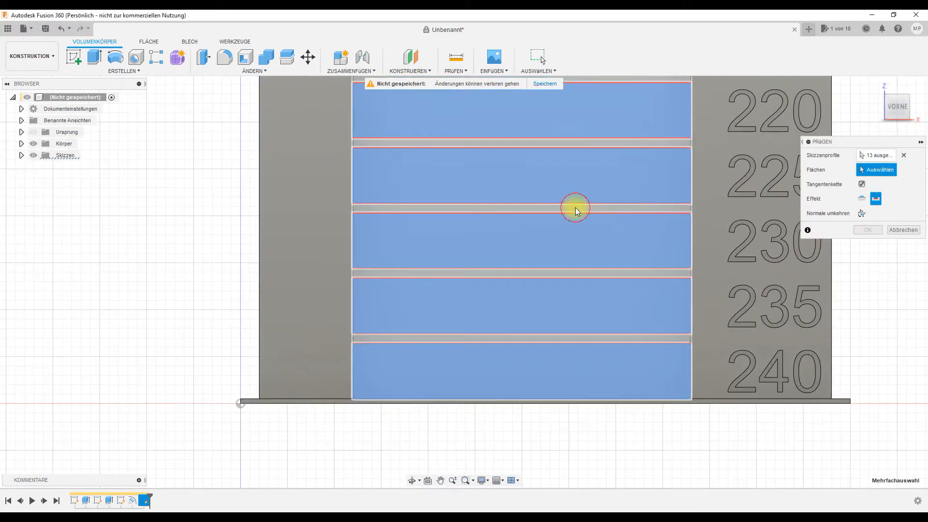
left_click(575, 208)
left_click_drag(895, 198, 857, 199)
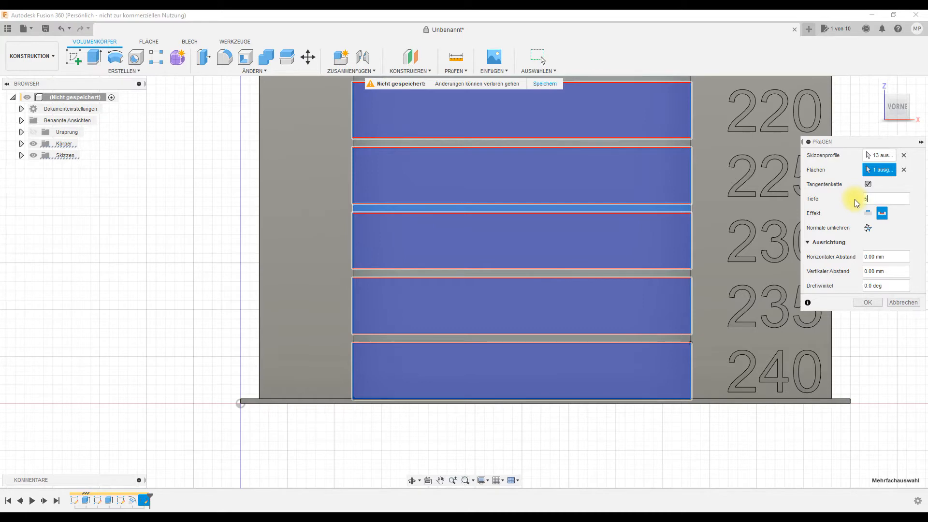
type("5")
left_click(868, 214)
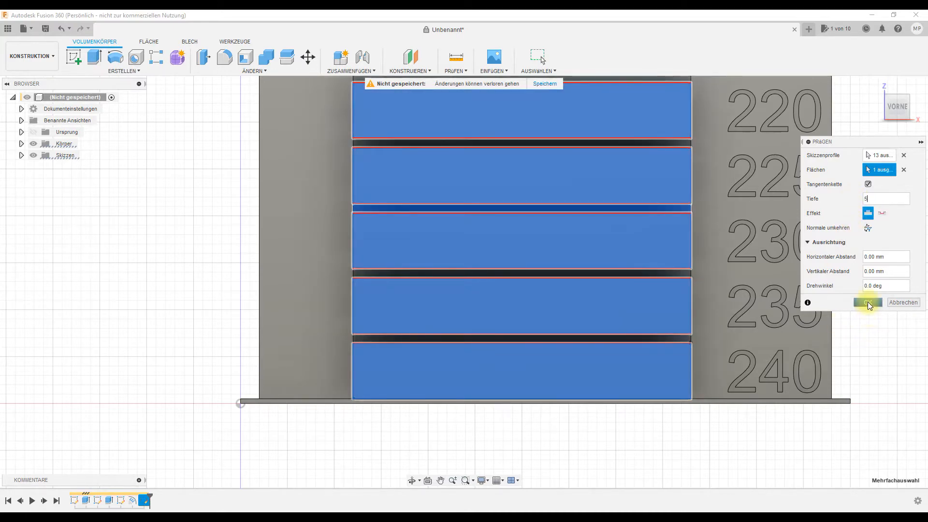
left_click(868, 303)
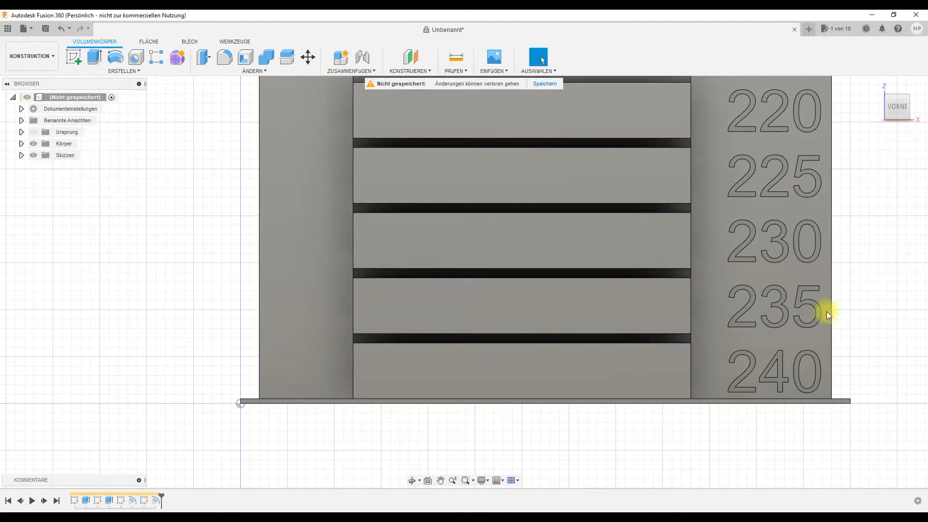
Undo the newly started sketch on the raised block and the raised emboss of the rectangles.
scroll(686, 237, "down", 3)
scroll(625, 211, "down", 2)
right_click_drag(618, 195, 605, 222)
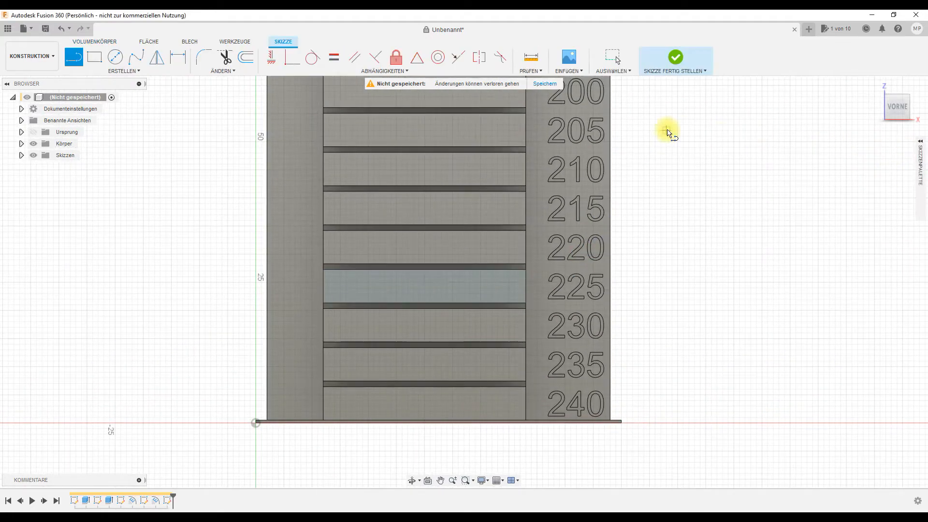
left_click(899, 92)
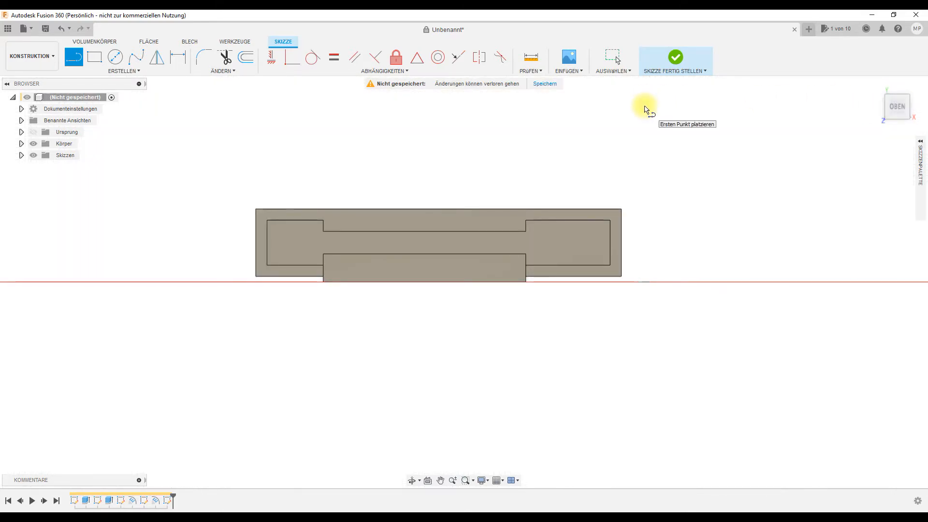
key("ctrl+z")
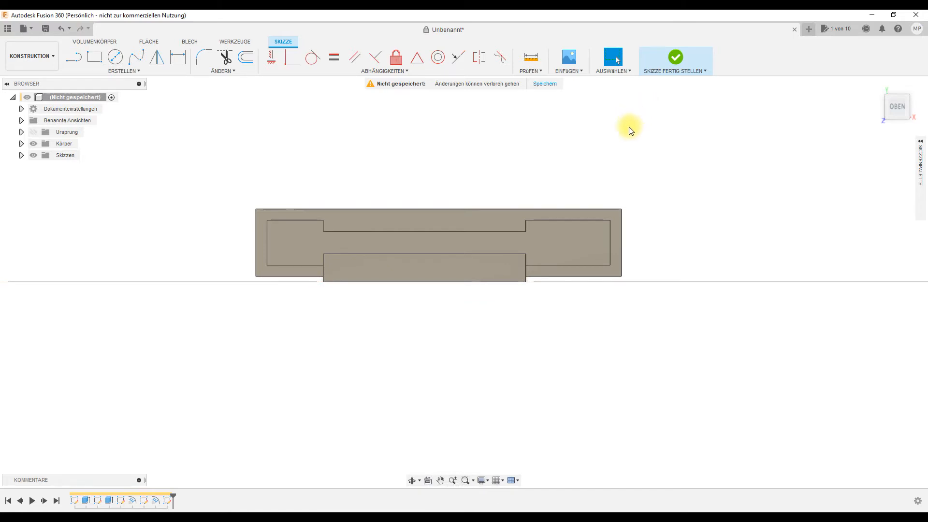
key("ctrl+z")
key("ctrl+z")
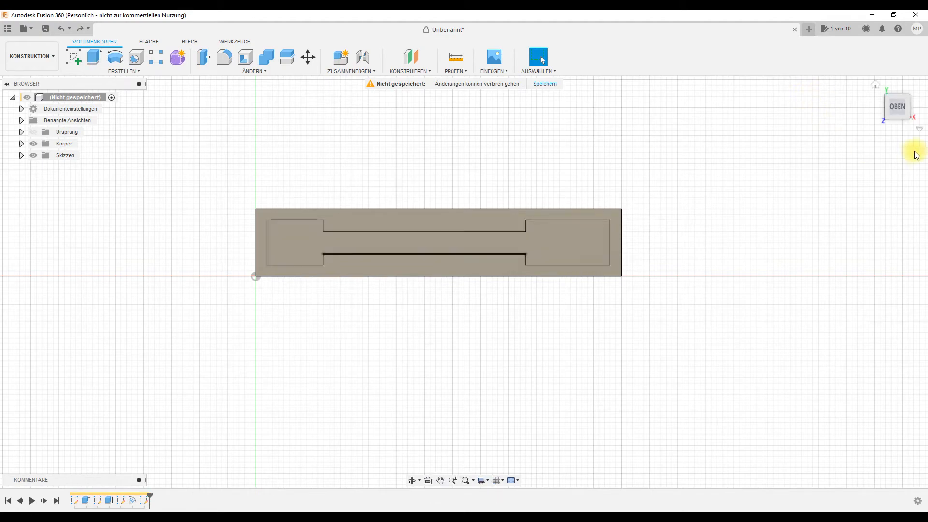
Start a new Emboss feature with the 13 rectangles beside the numbers 240 up to 180 as its profiles.
left_click(897, 123)
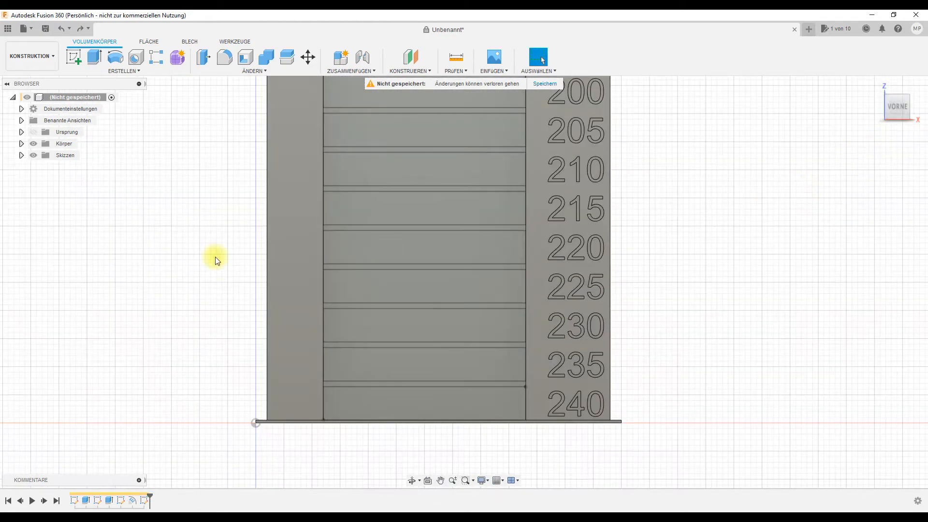
left_click(120, 71)
left_click(91, 186)
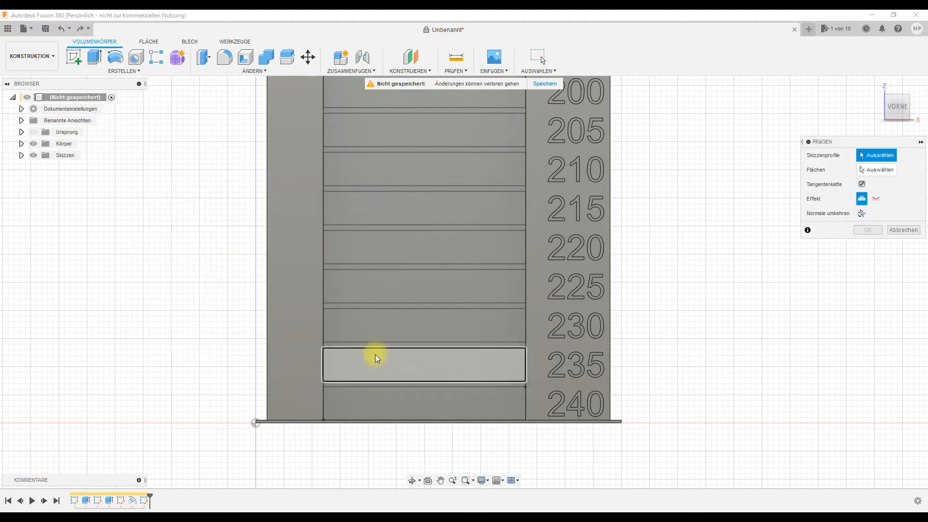
left_click(429, 411)
left_click(431, 360)
left_click(434, 327)
left_click(437, 286)
left_click(441, 246)
left_click(442, 208)
left_click(446, 171)
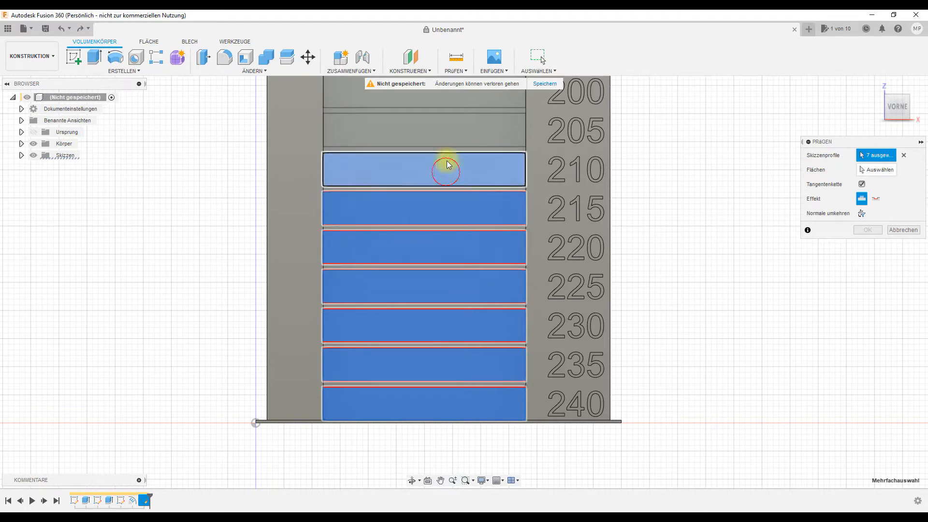
left_click(448, 129)
left_click(452, 96)
scroll(452, 97, "down", 3)
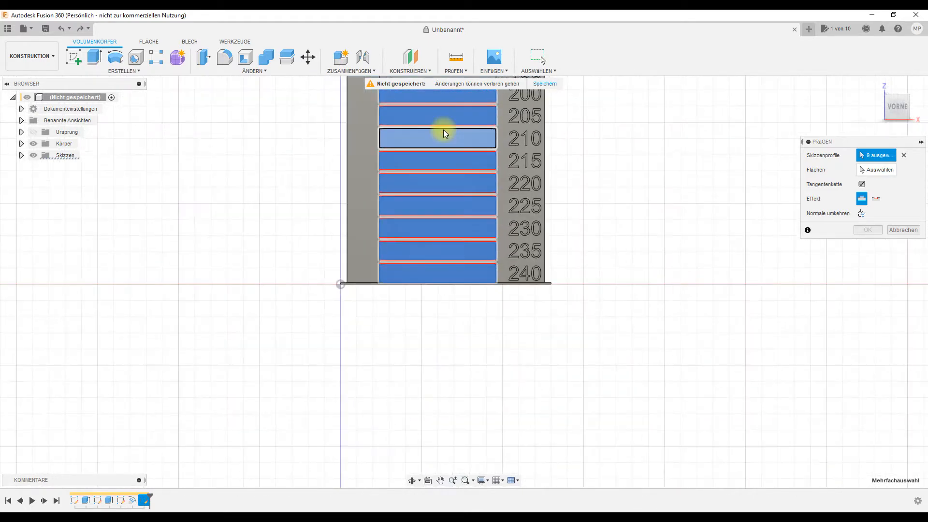
middle_click_drag(415, 189, 436, 476)
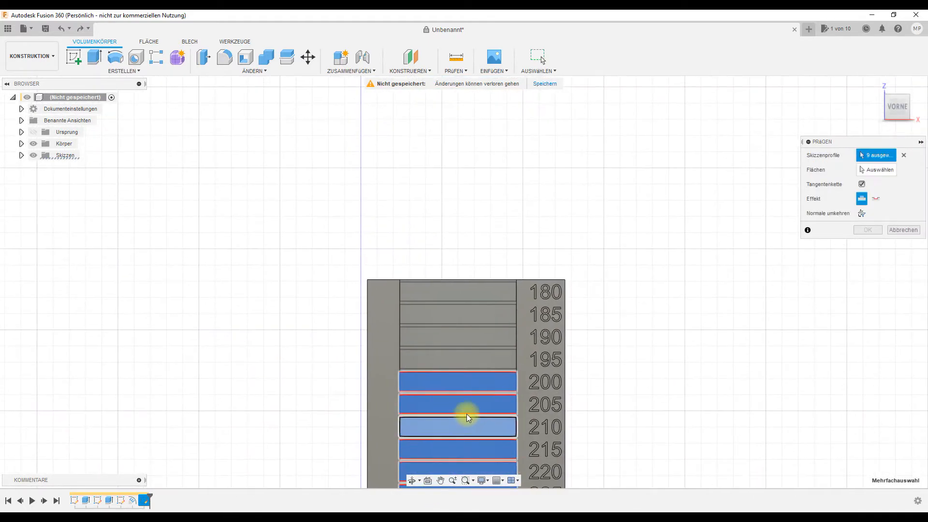
left_click(468, 355)
left_click(460, 334)
left_click(461, 318)
left_click(467, 290)
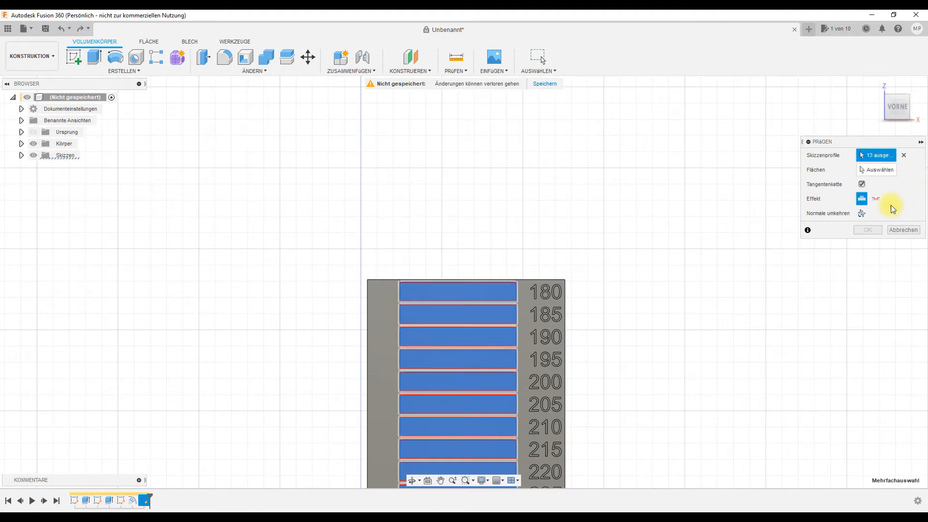
Engrave the 13 rectangles into the middle face with a depth of -5 mm.
left_click(876, 199)
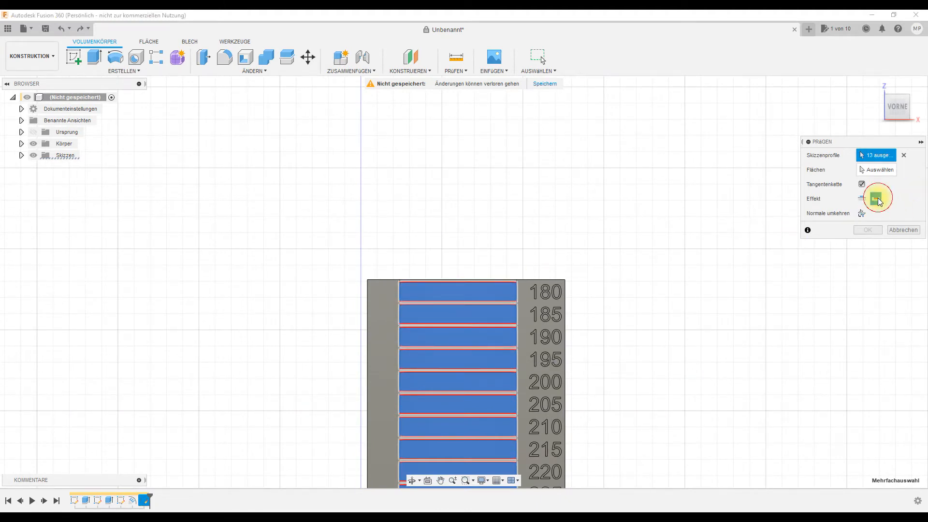
left_click(877, 169)
scroll(555, 304, "up", 4)
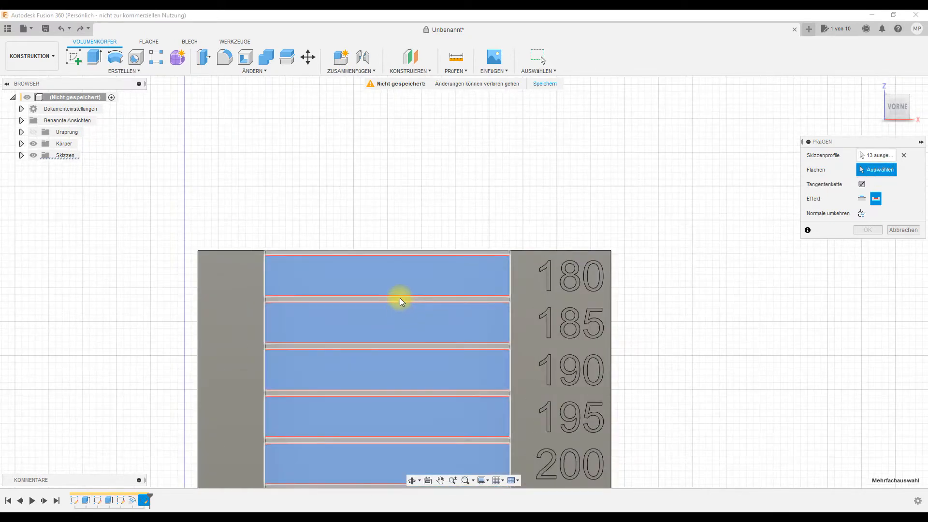
left_click(400, 301)
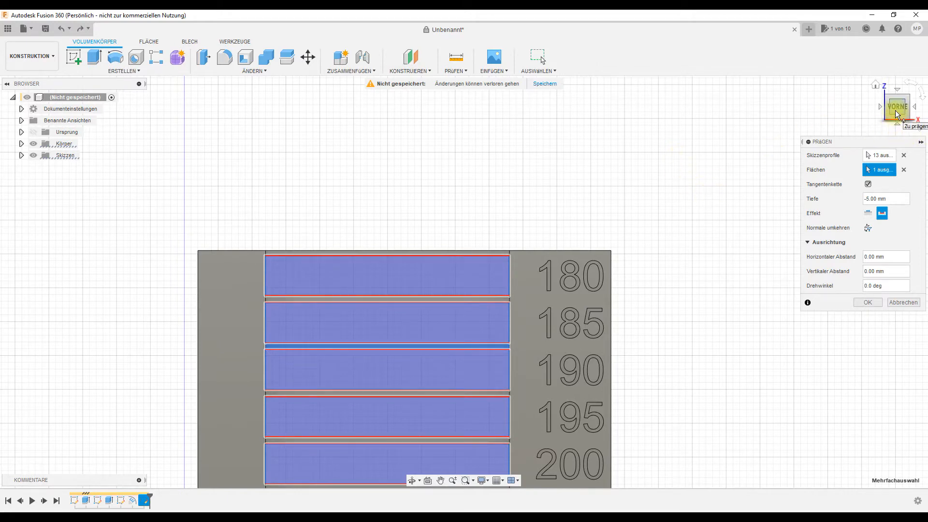
left_click(897, 90)
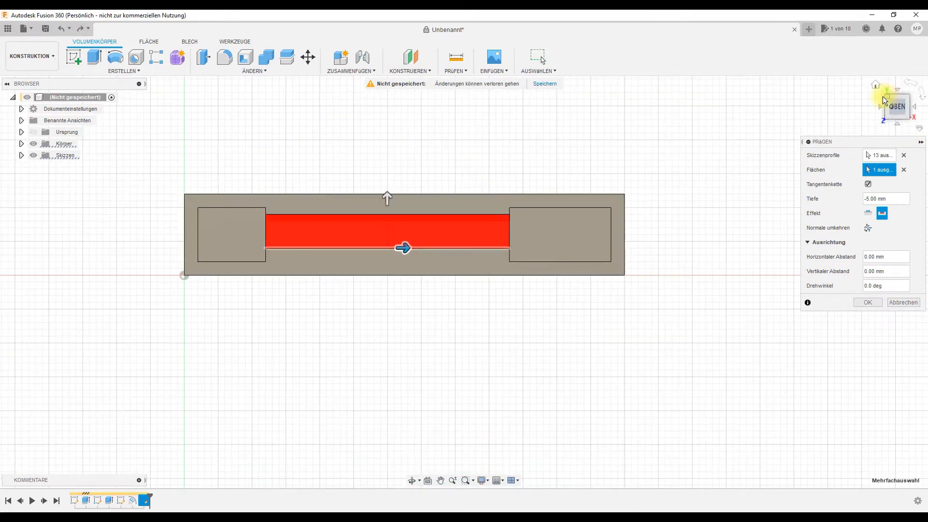
left_click(866, 305)
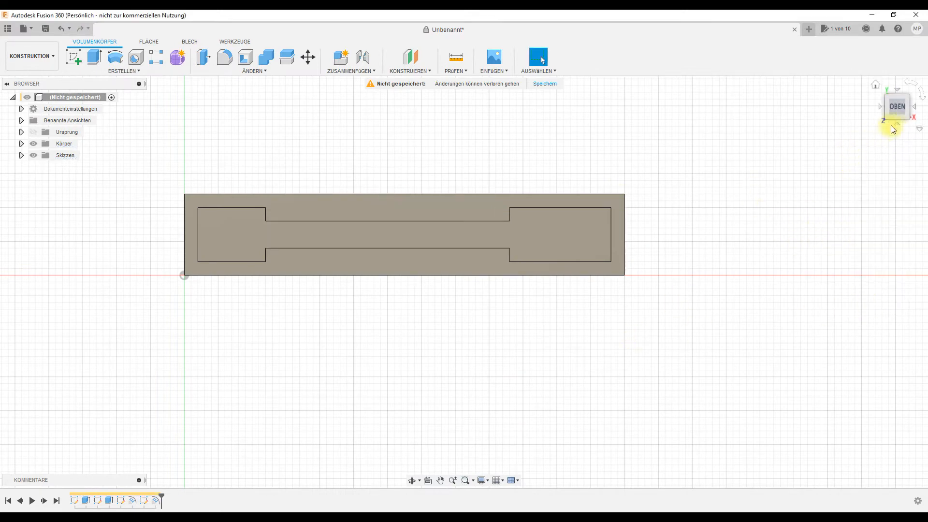
Start a new sketch on the front face of the column without numbers.
left_click(897, 125)
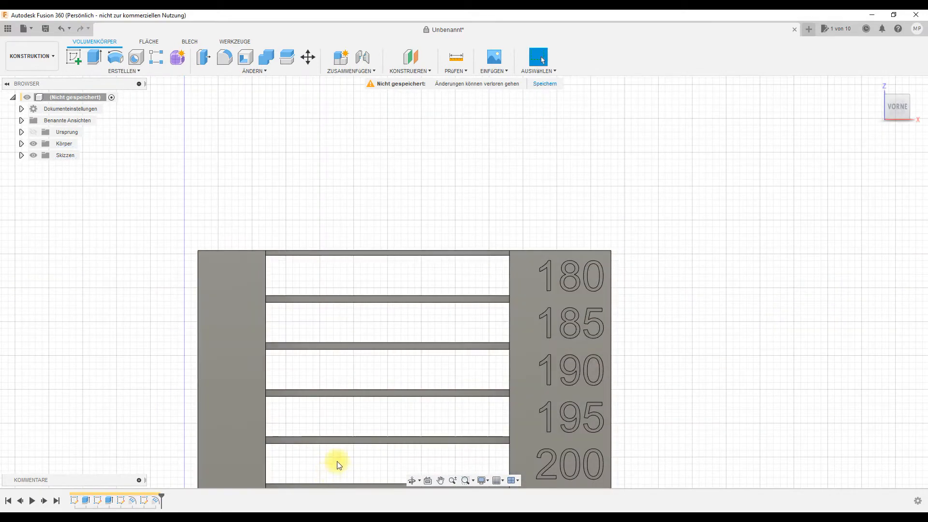
scroll(417, 389, "down", 5)
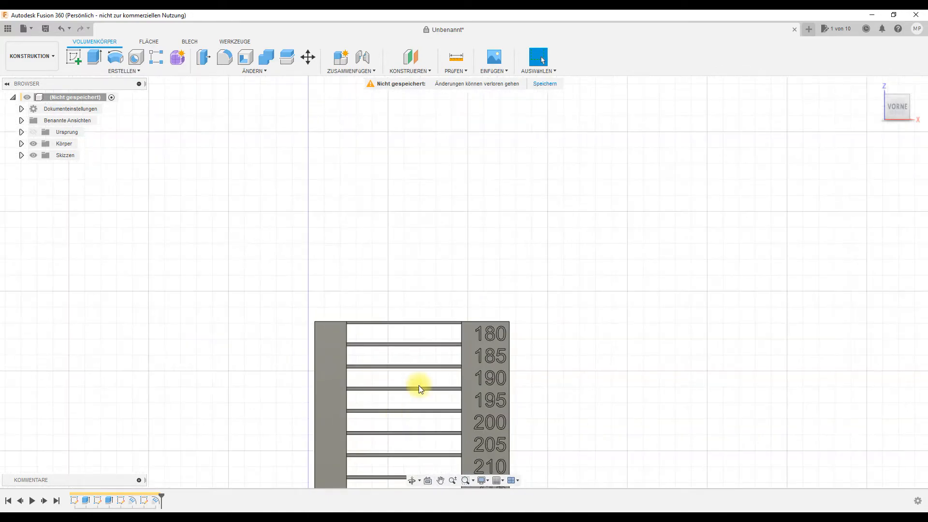
scroll(408, 442, "up", 5)
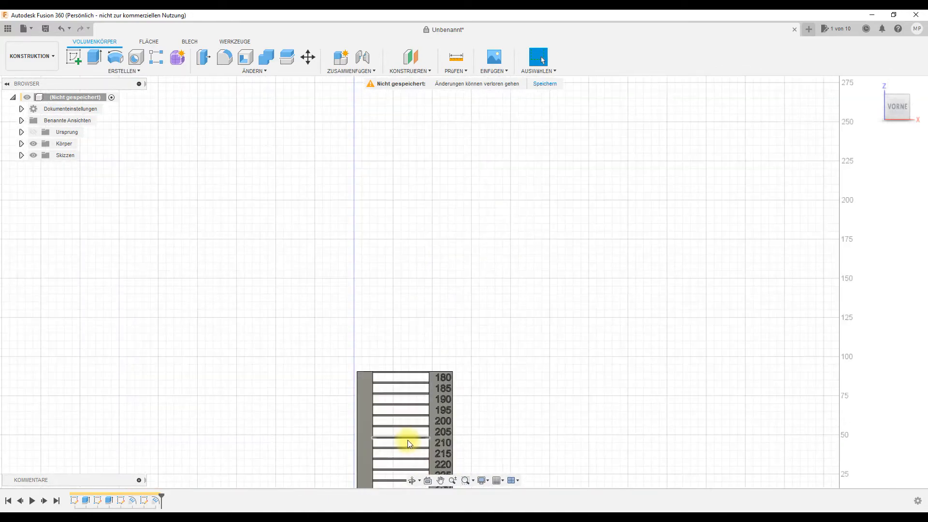
scroll(408, 437, "up", 2)
middle_click_drag(408, 431, 476, 266)
scroll(477, 266, "up", 1)
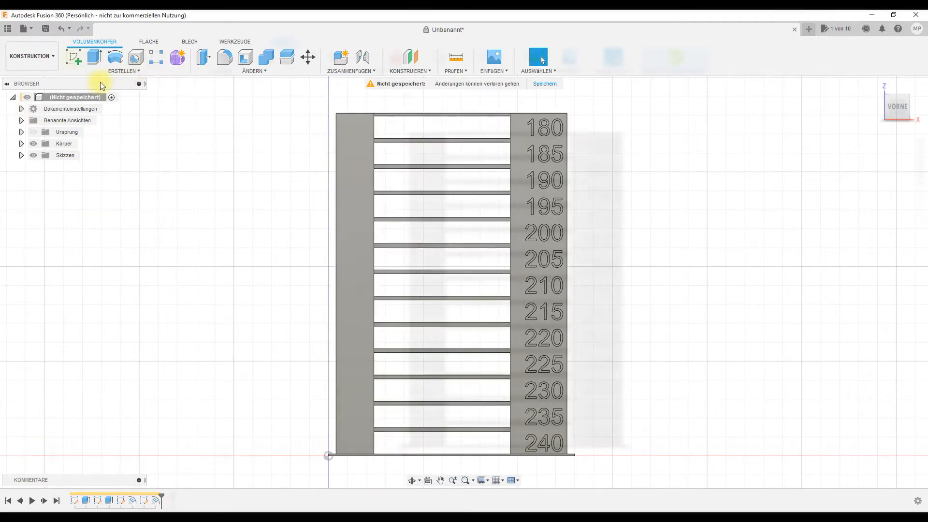
left_click(72, 58)
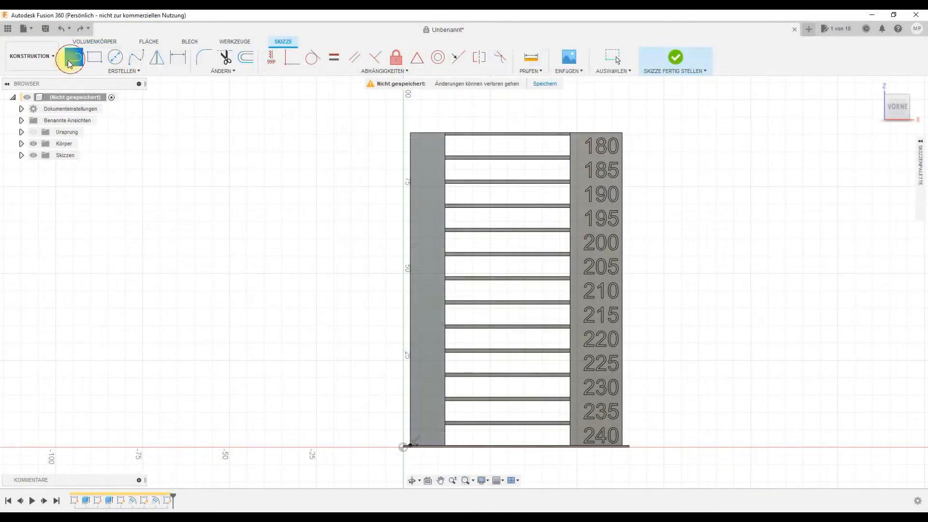
Sketch a right triangle with a hypotenuse about 3 mm long in the lower outer corner of the unnumbered column's face.
scroll(393, 454, "up", 3)
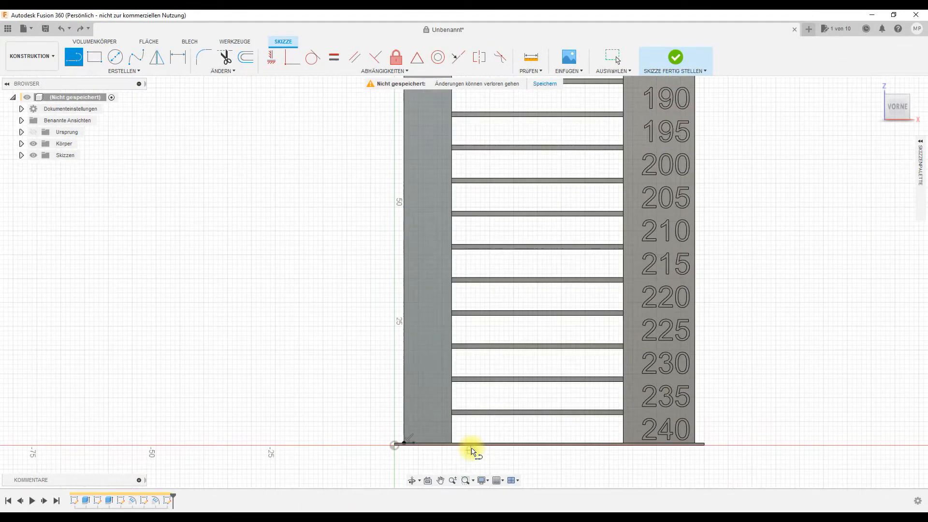
scroll(383, 445, "up", 8)
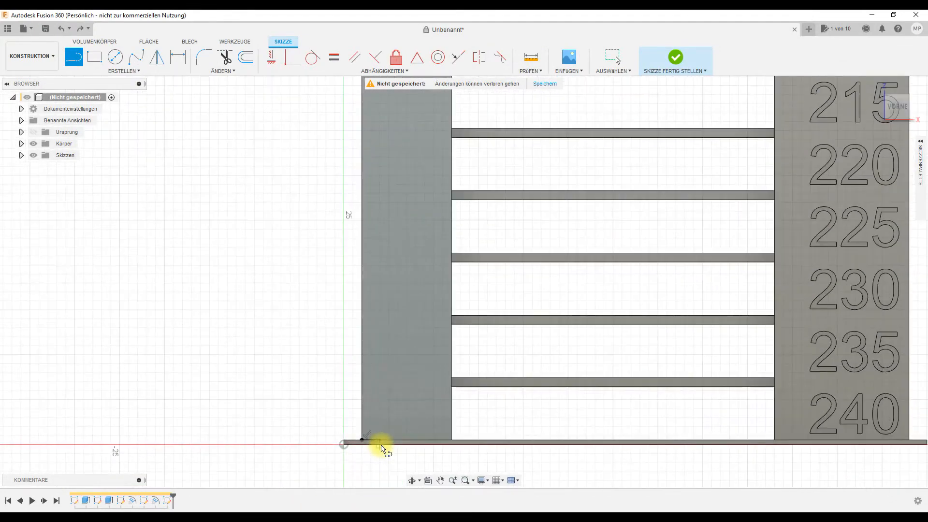
left_click(344, 445)
left_click(344, 397)
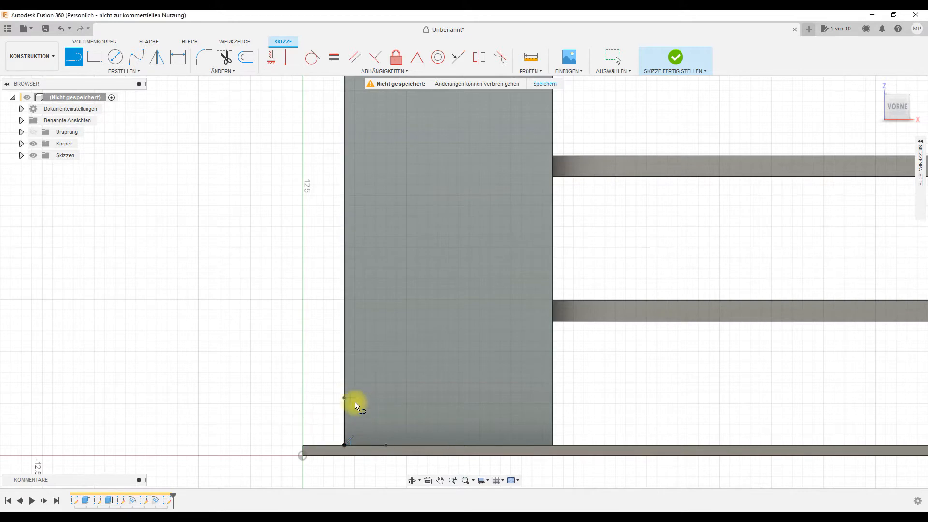
left_click(386, 445)
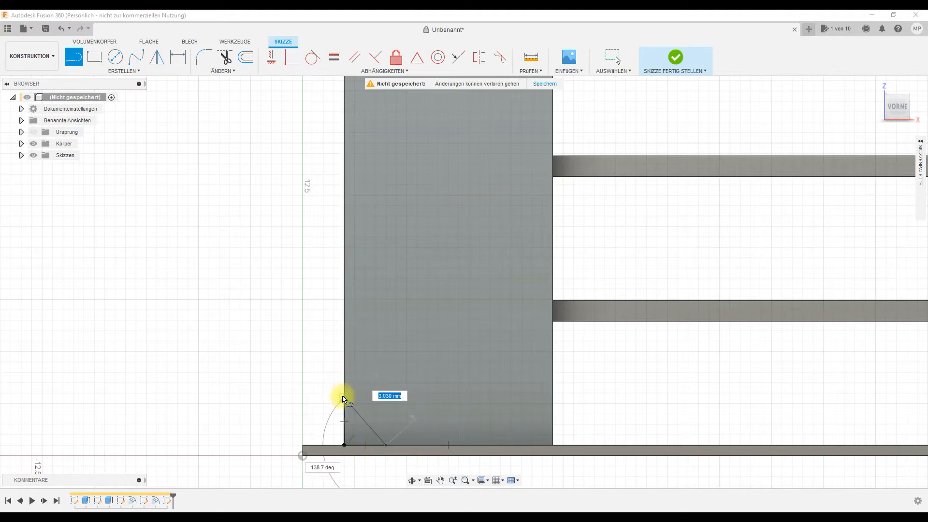
left_click(344, 398)
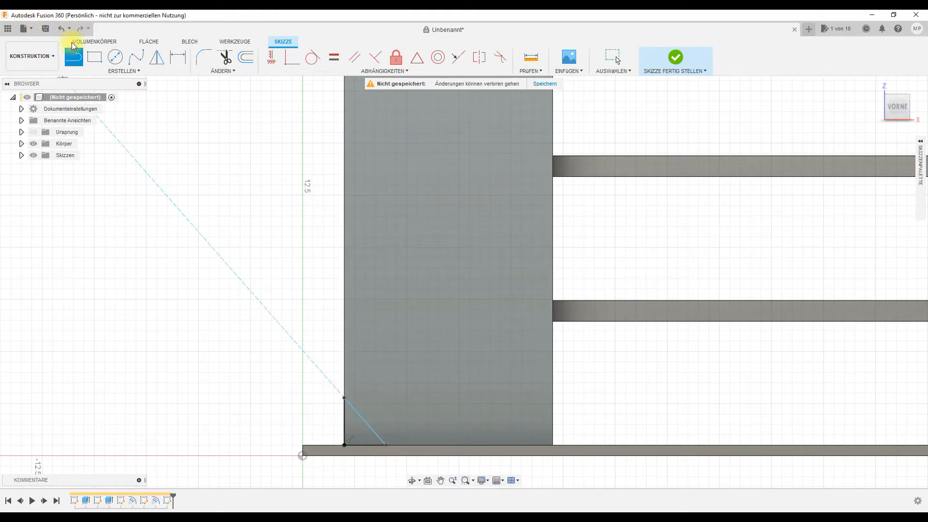
Dimension the triangle's base to 4 mm and its vertical side to 6 mm.
left_click(178, 57)
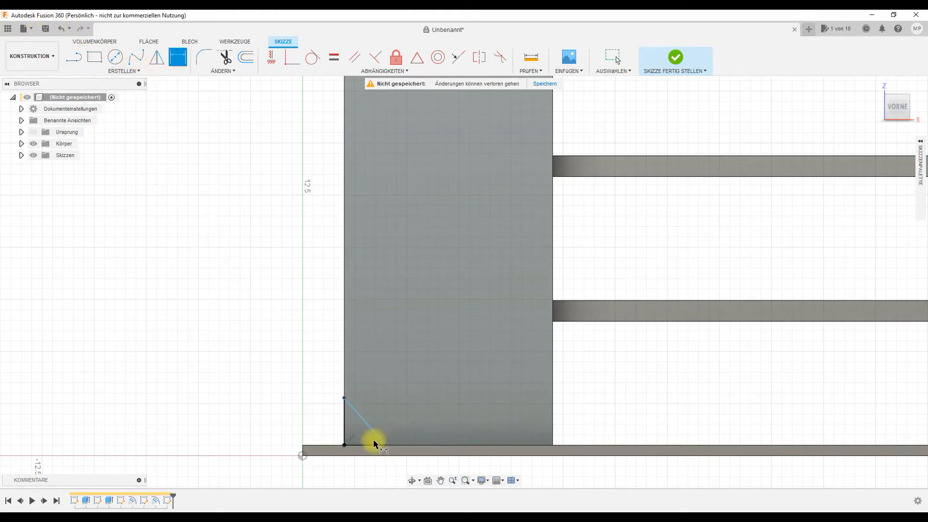
left_click(361, 445)
left_click(361, 472)
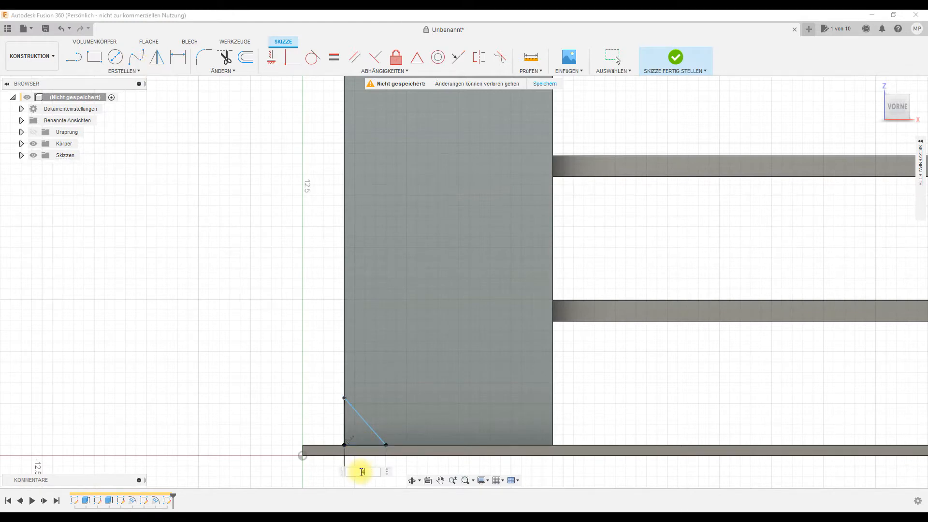
type("4")
key("Return")
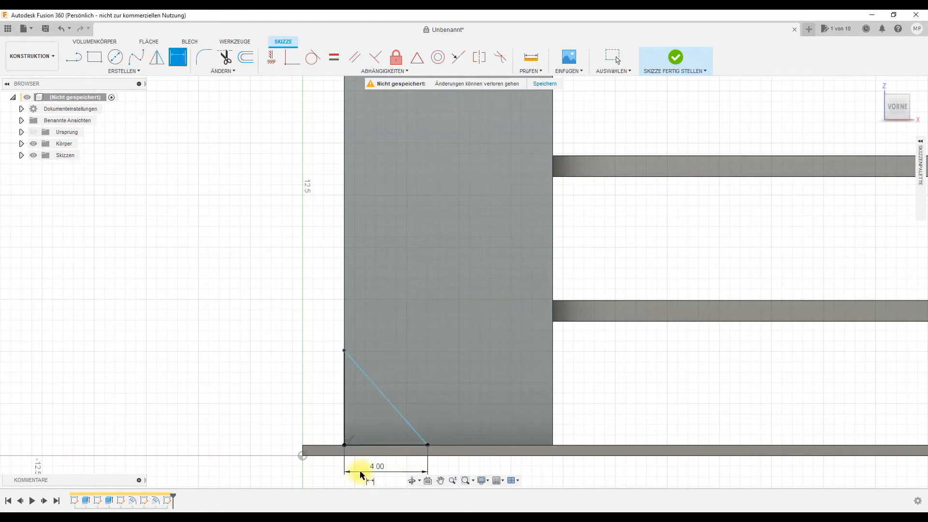
left_click(344, 404)
left_click(324, 401)
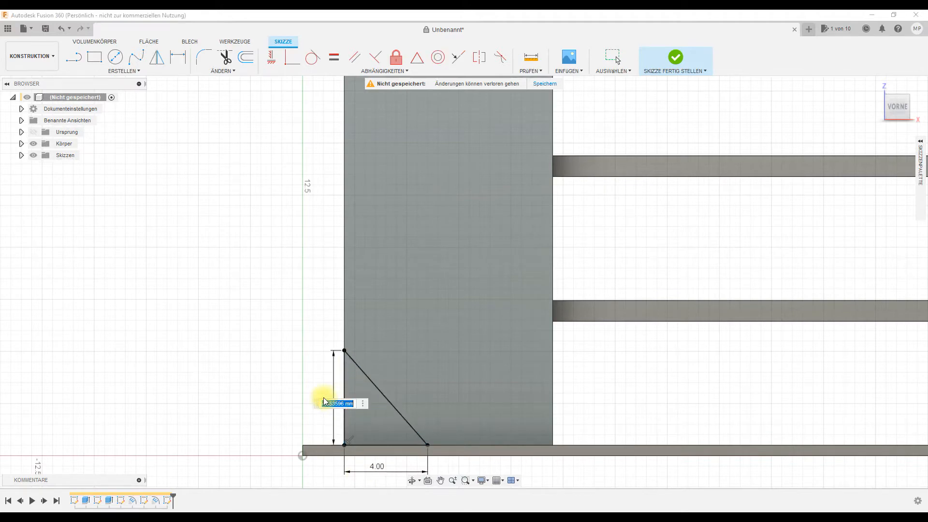
type("6")
key("Return")
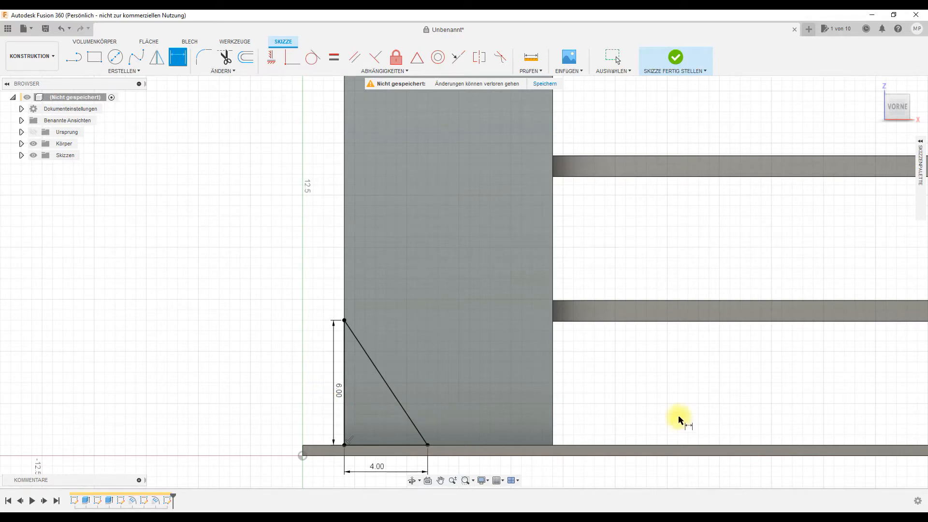
Measure the vertical distance between the top corners of the digit 1 in the engraved numbers 210 and 215.
key("Escape")
scroll(787, 335, "down", 4)
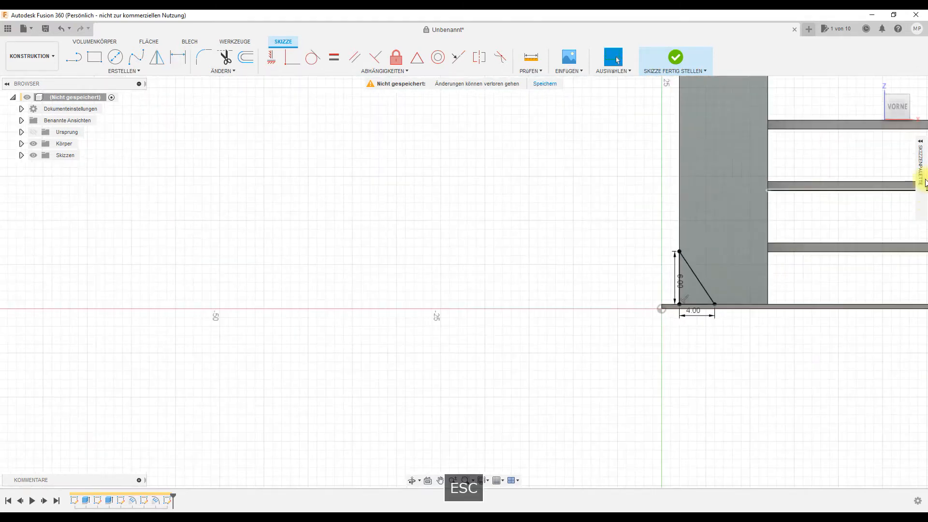
mouse_move(804, 234)
middle_mouse_down()
mouse_move(764, 315)
mouse_move(209, 486)
middle_mouse_up()
middle_click_drag(342, 214, 317, 199)
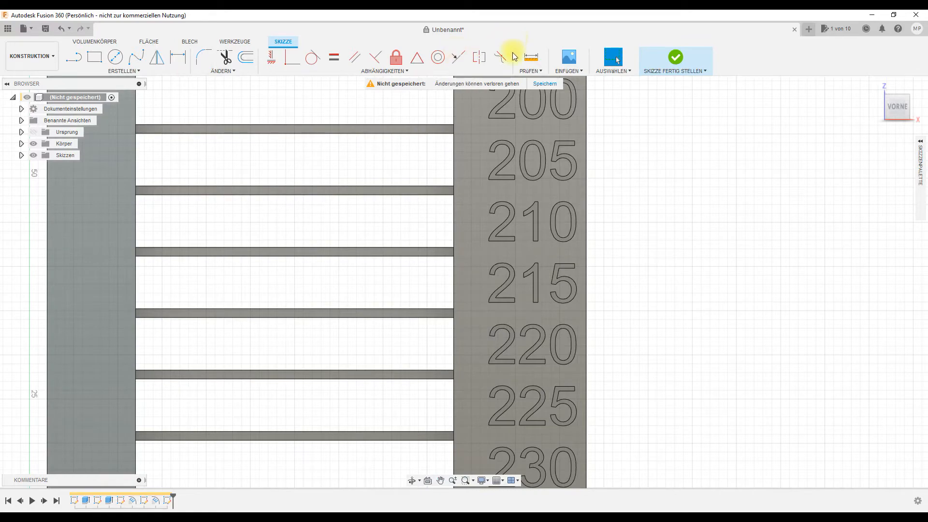
left_click(534, 59)
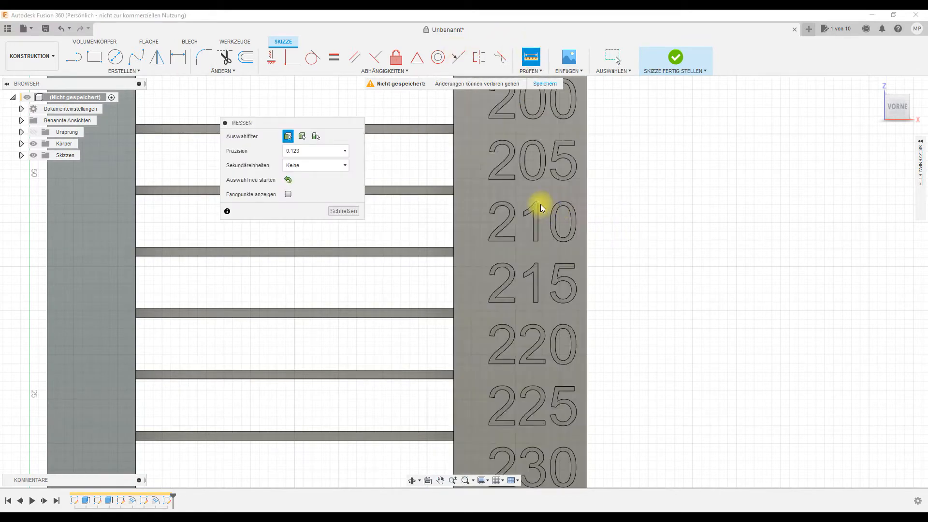
scroll(538, 218, "up", 4)
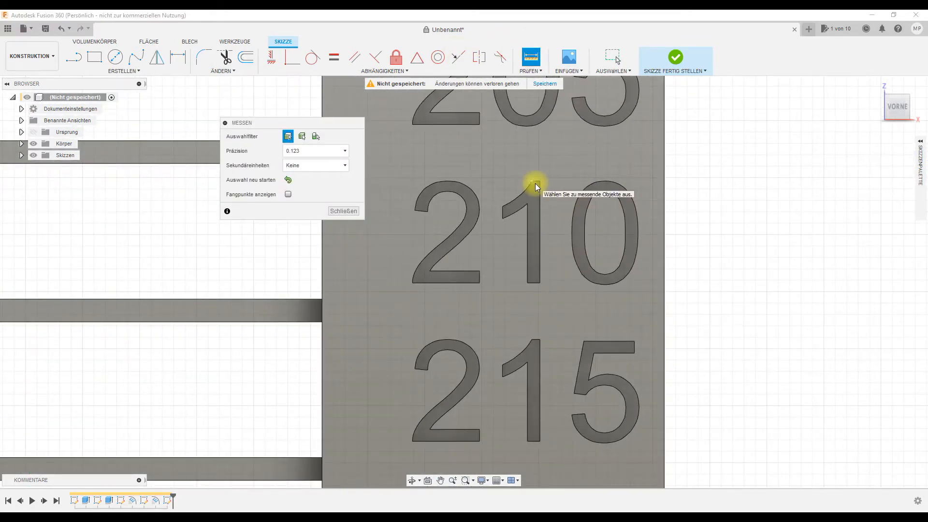
left_click(534, 182)
scroll(535, 188, "up", 1)
left_click(532, 340)
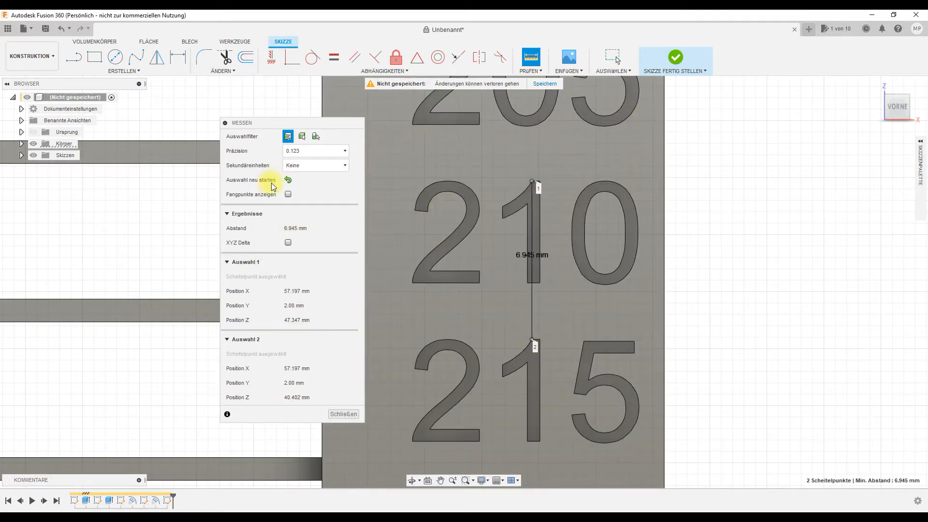
key("Escape")
Start a rectangular sketch pattern with the corner triangle's three lines as its objects.
scroll(151, 442, "down", 5)
middle_click_drag(99, 375, 522, 213)
left_click(98, 72)
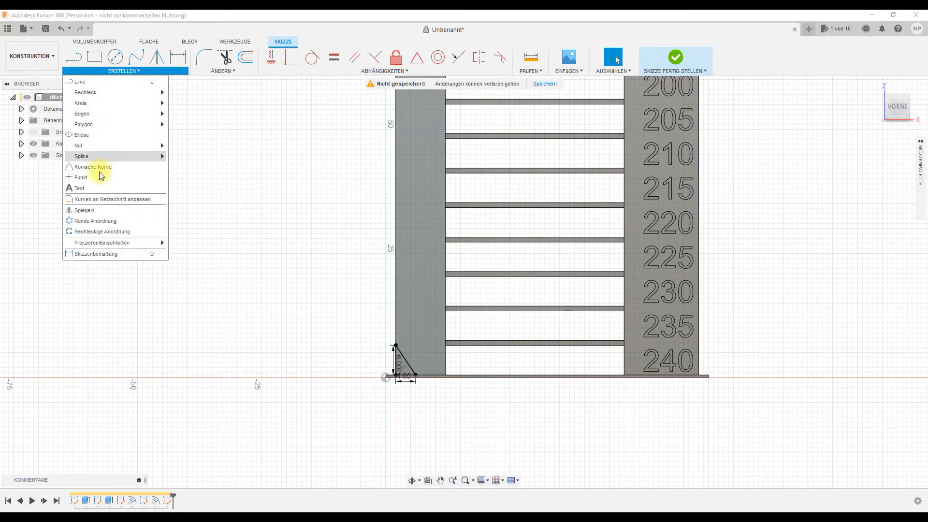
left_click(94, 232)
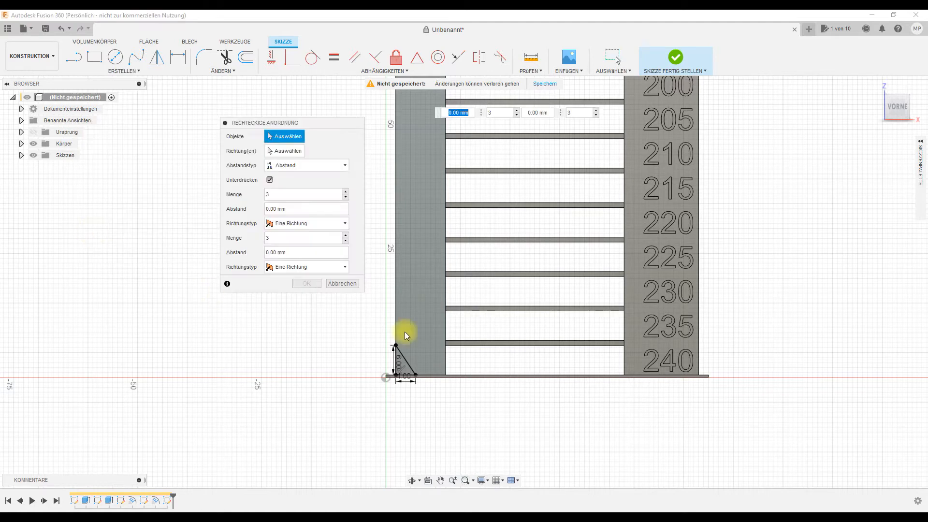
left_click(292, 254)
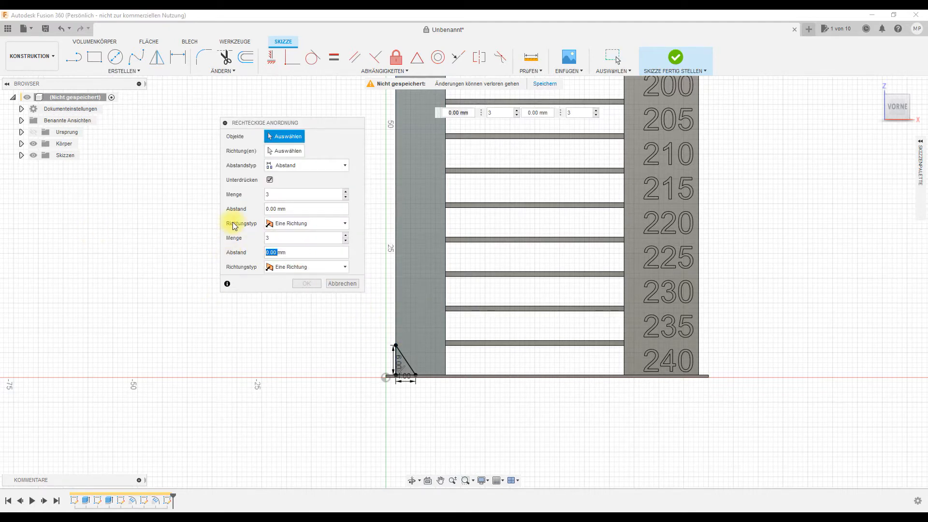
type("6,945mm")
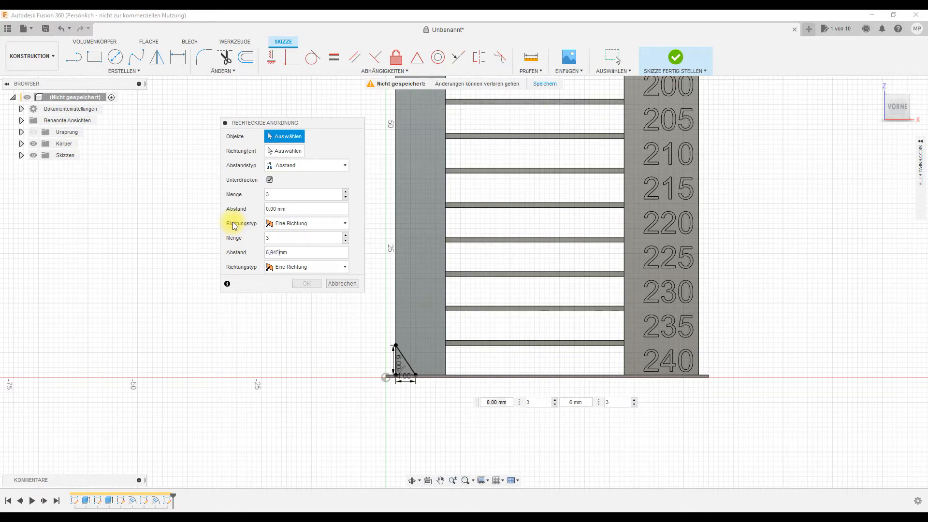
scroll(537, 327, "up", 4)
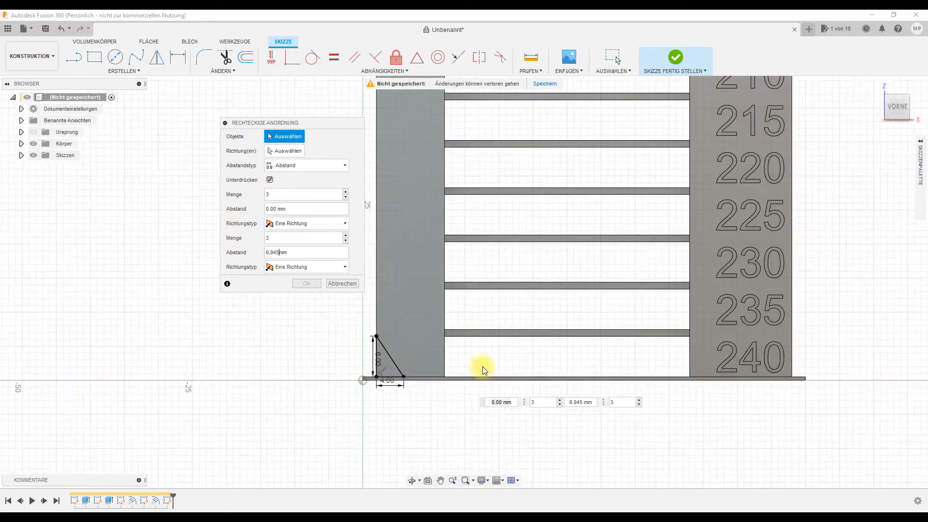
left_click(365, 360)
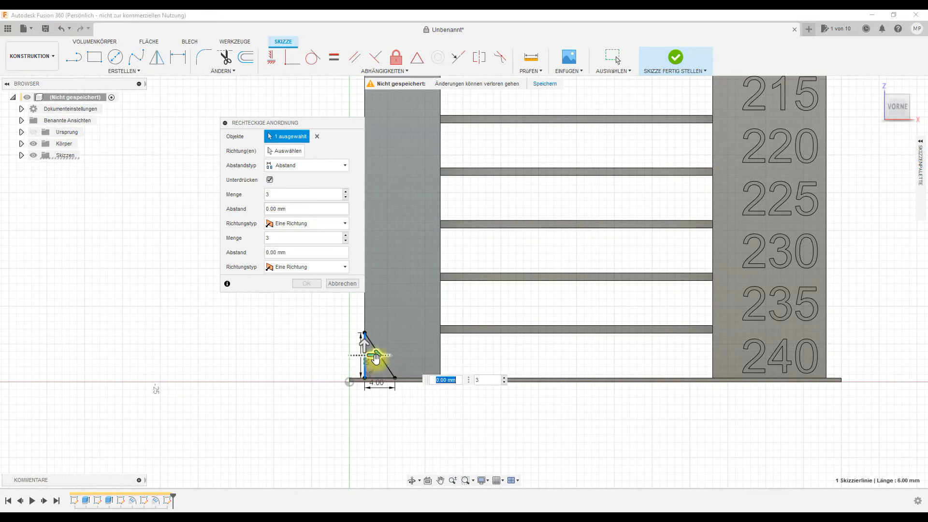
left_click(386, 379)
left_click(386, 379)
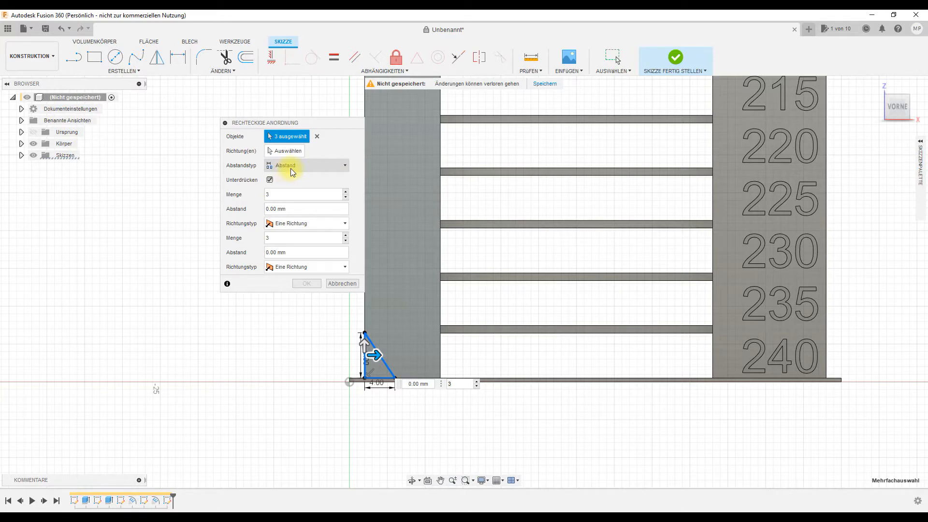
Set the pattern's vertical direction to a quantity of 5 and a spacing of 6.945 mm.
left_click(346, 237)
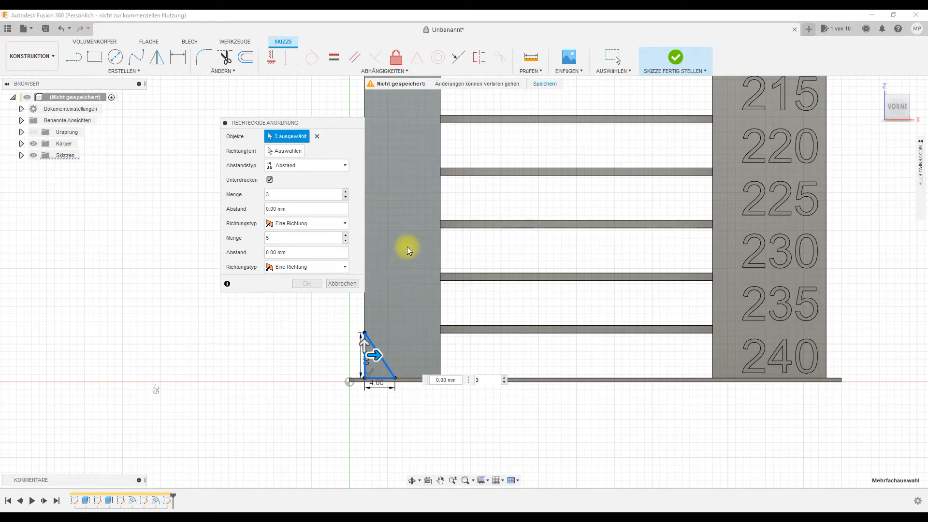
left_click(286, 152)
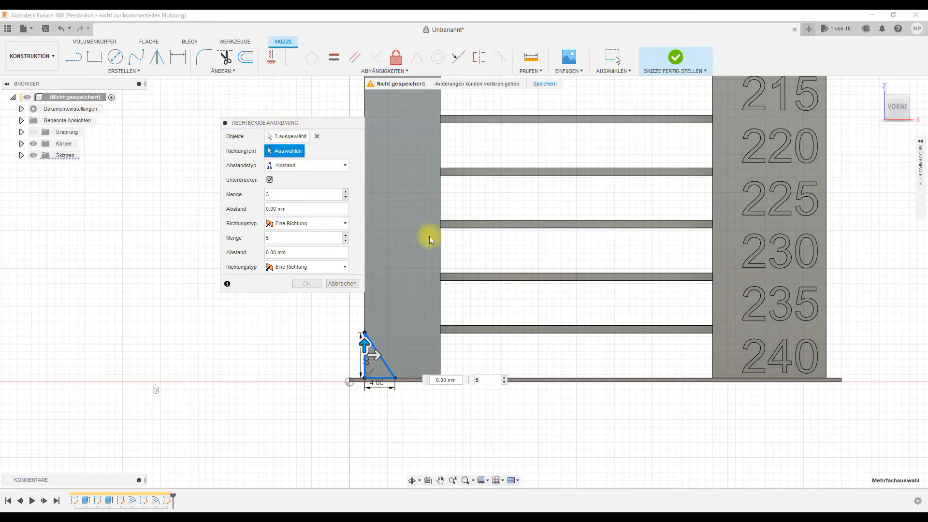
left_click(393, 377)
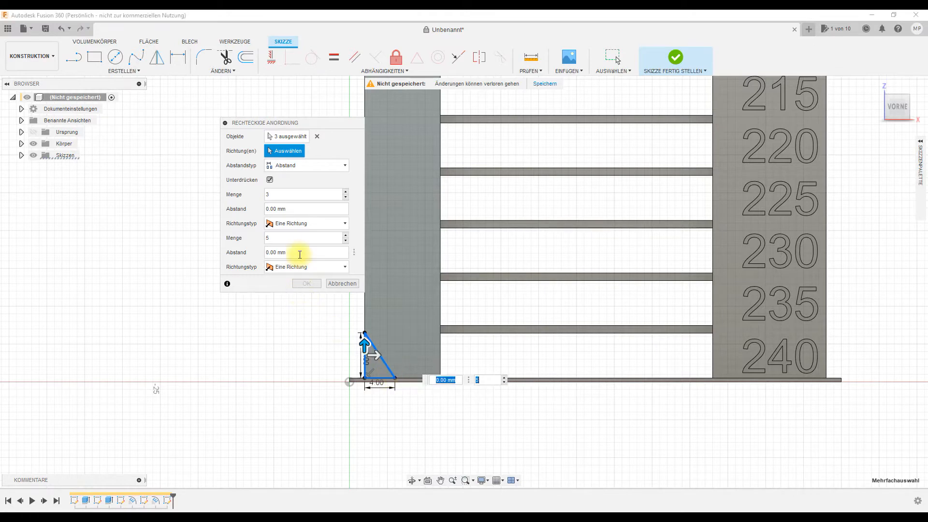
left_click(299, 253)
type("6.")
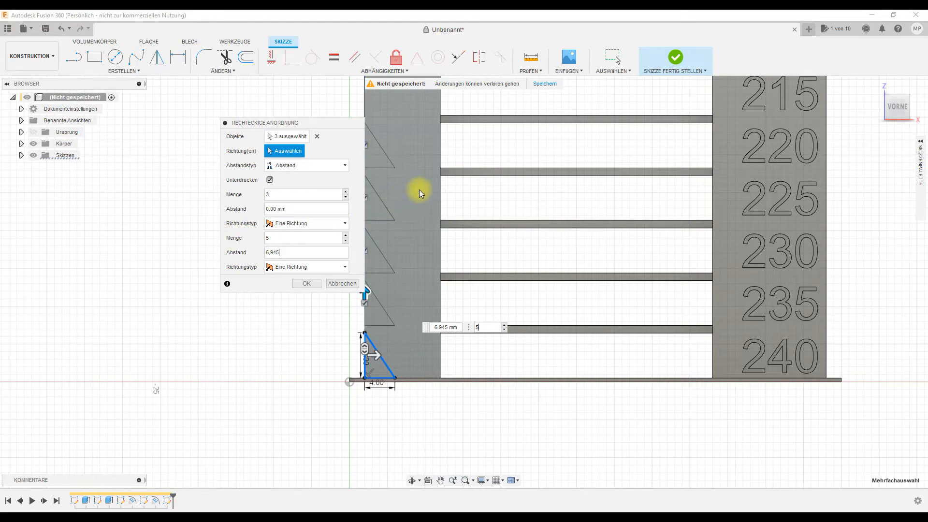
Raise the pattern's vertical quantity to 13 and apply the pattern.
scroll(416, 193, "down", 8)
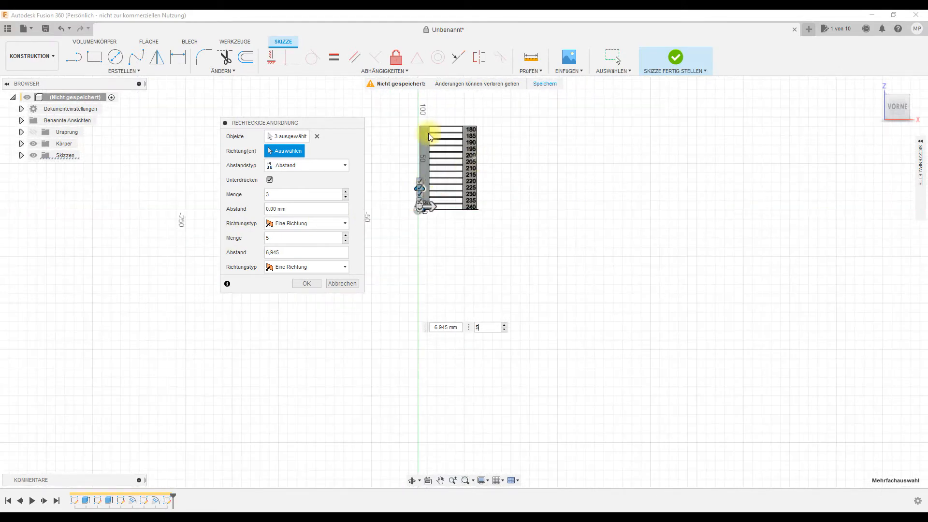
scroll(435, 270, "up", 4)
scroll(441, 269, "up", 4)
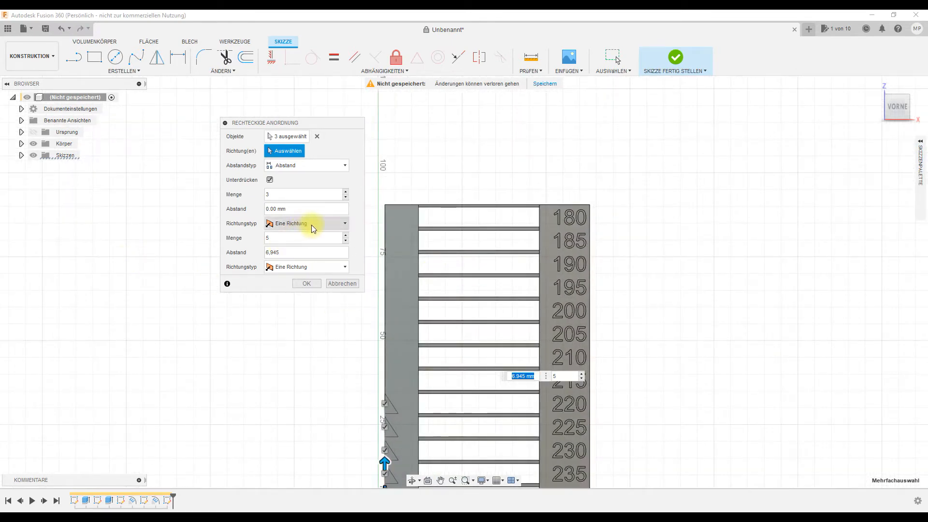
left_click(346, 236)
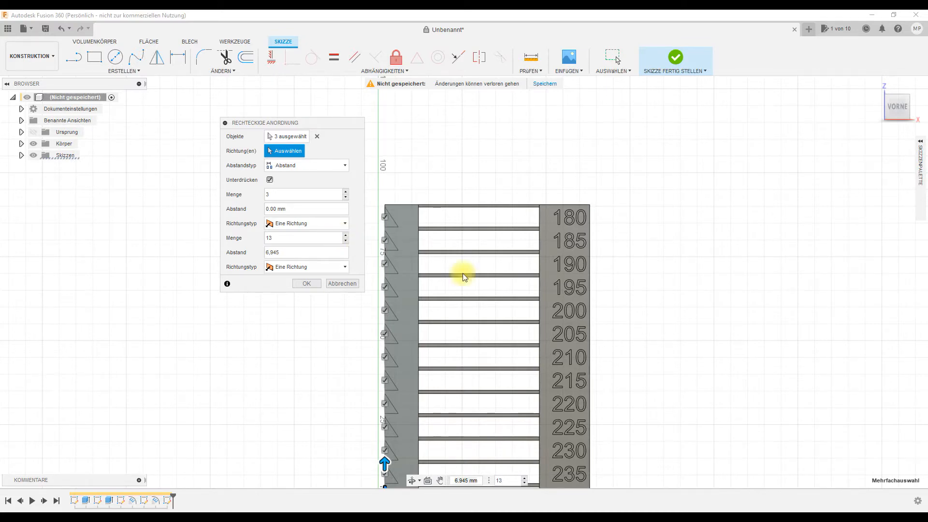
left_click(312, 285)
Finish the sketch containing the column of patterned triangles.
scroll(377, 336, "down", 3)
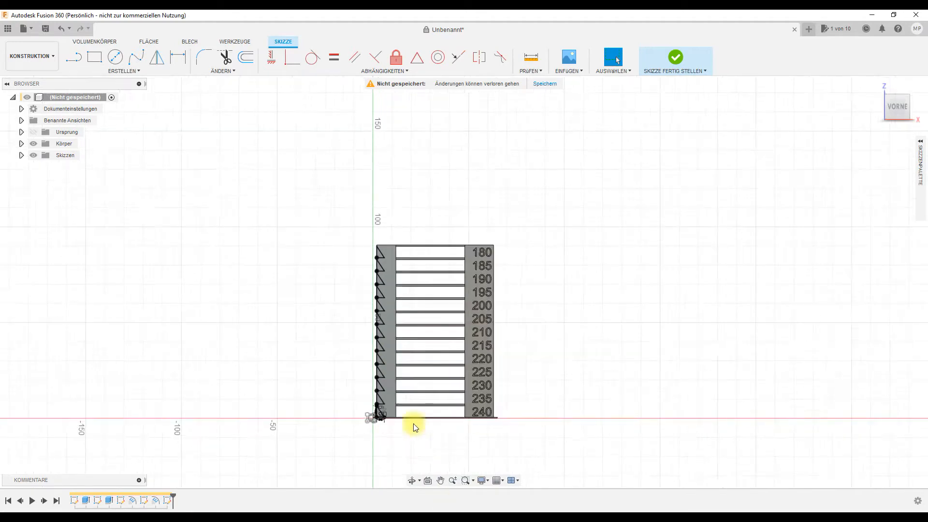
scroll(378, 355, "up", 3)
left_click(130, 71)
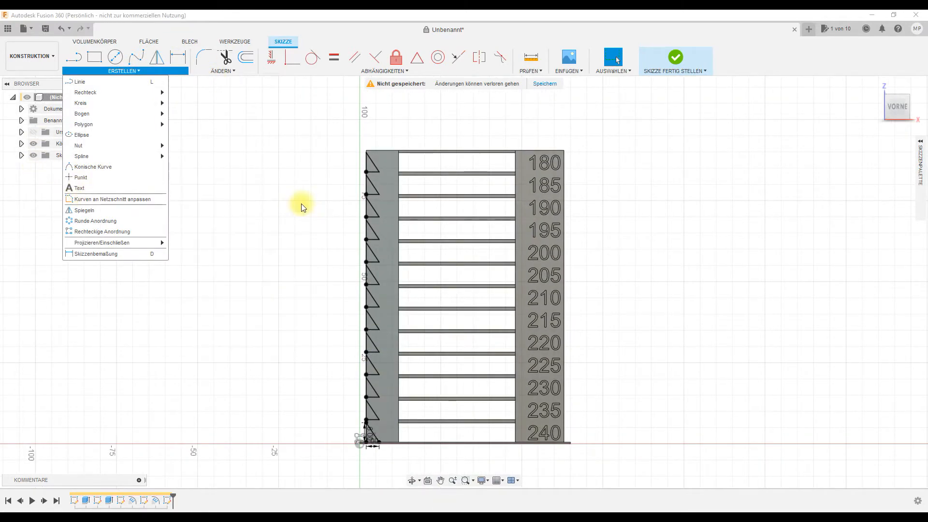
left_click(676, 57)
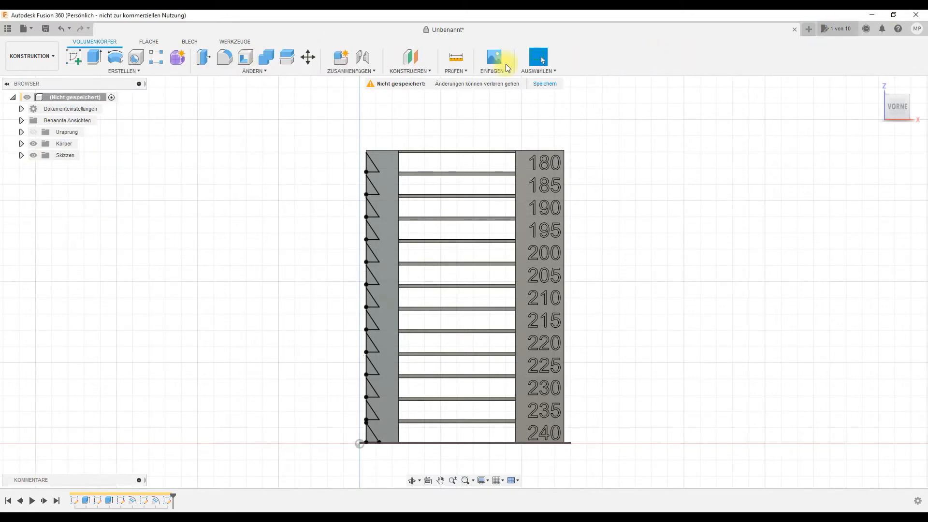
Start an Emboss feature and select all 13 triangle profiles along the unnumbered column.
left_click(100, 70)
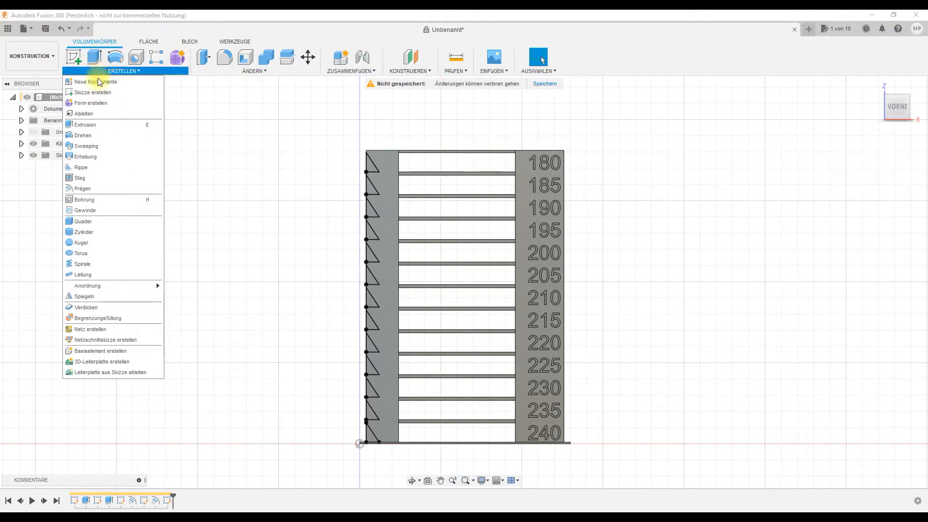
left_click(89, 190)
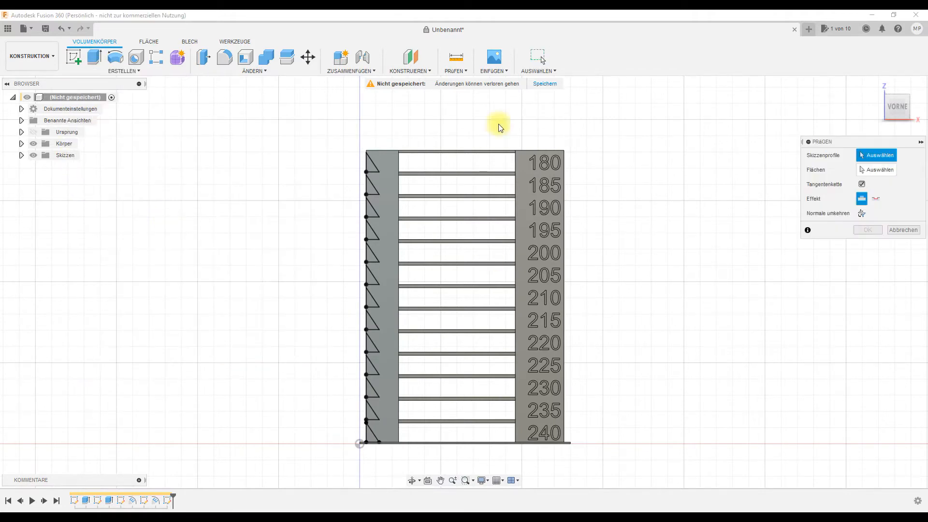
left_click(372, 167)
left_click(370, 188)
left_click(368, 208)
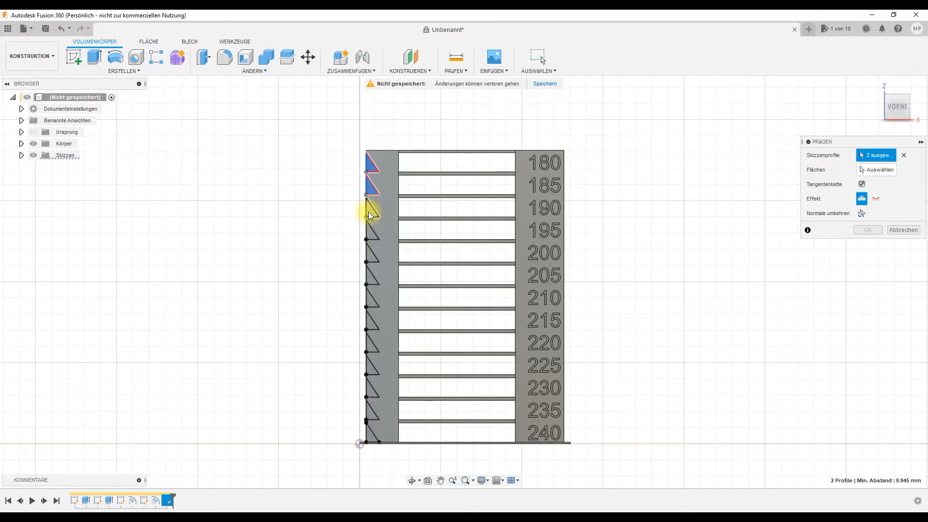
left_click(369, 236)
left_click(369, 256)
left_click(370, 277)
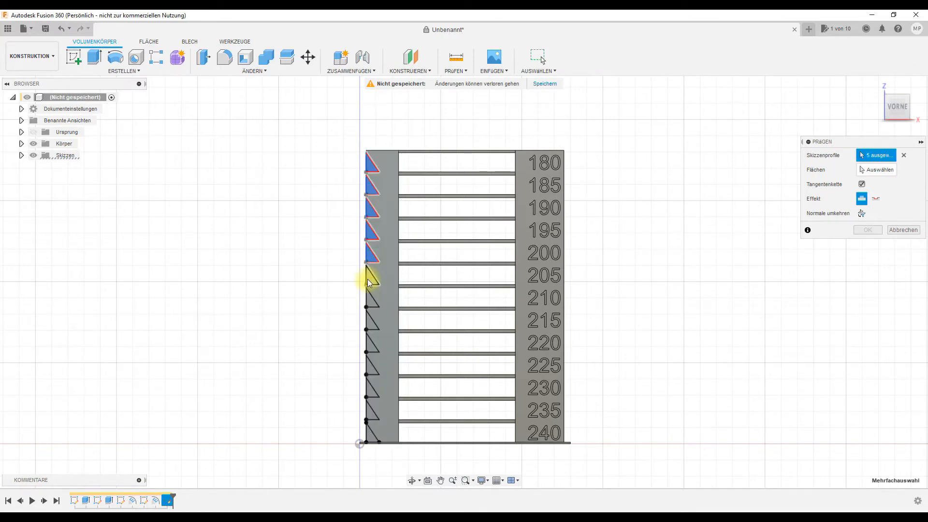
left_click(370, 299)
left_click(370, 321)
left_click(370, 343)
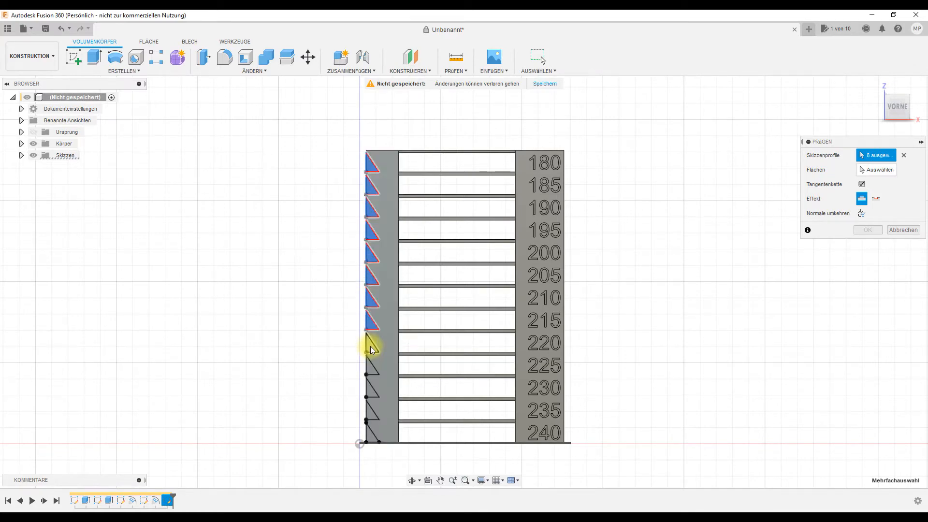
left_click(370, 366)
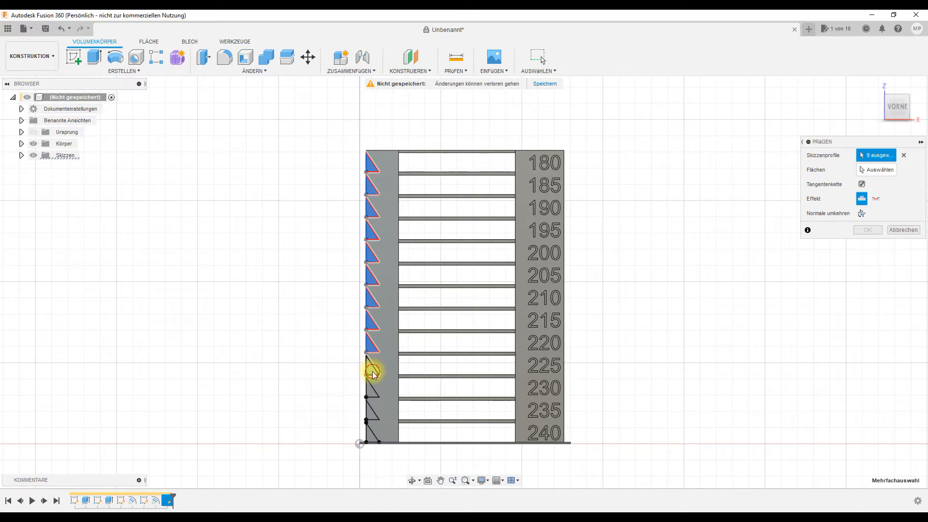
left_click(371, 396)
left_click(370, 412)
left_click(369, 435)
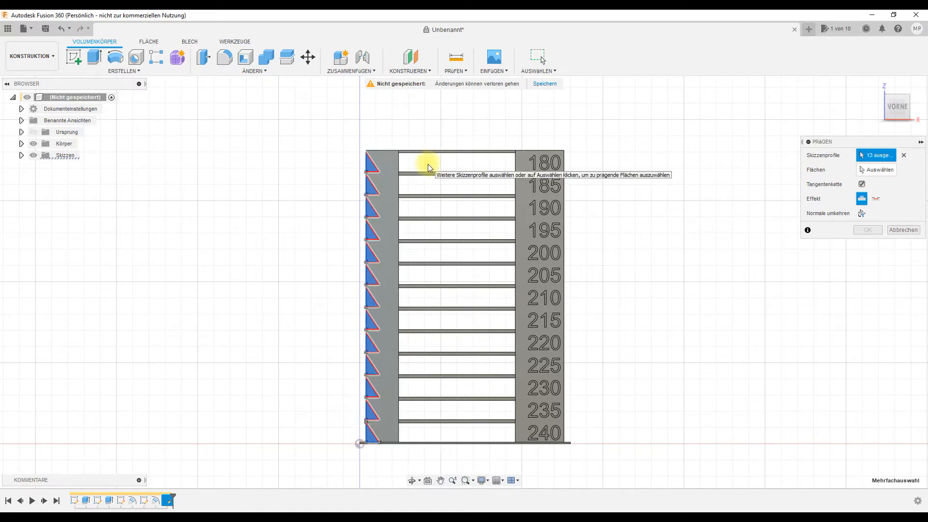
Apply the Emboss to the unnumbered column's front face with the Deboss effect selected and a depth of 10 mm.
left_click(885, 170)
left_click(384, 206)
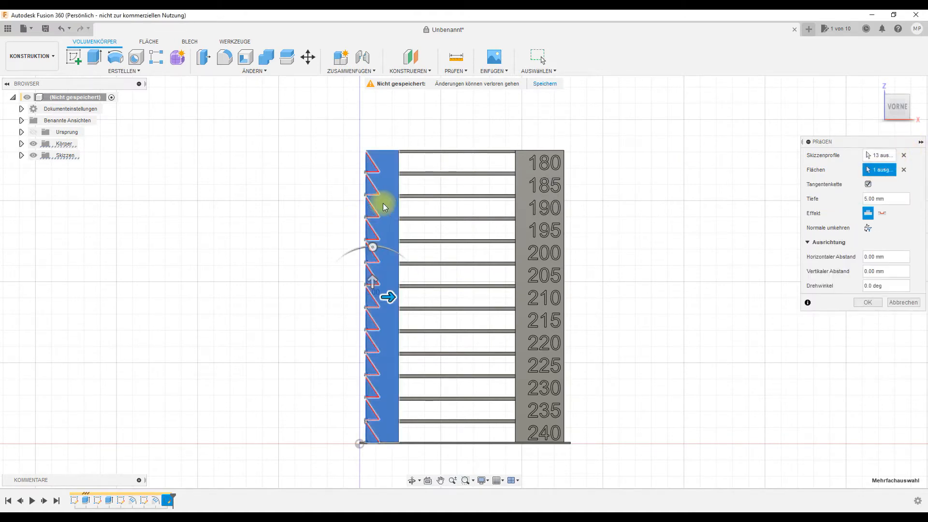
left_click(882, 213)
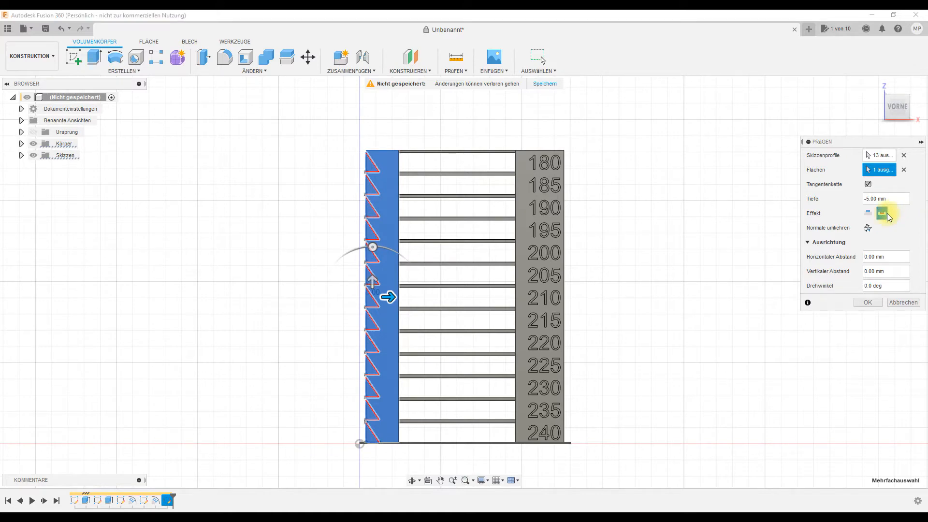
left_click_drag(891, 197, 848, 203)
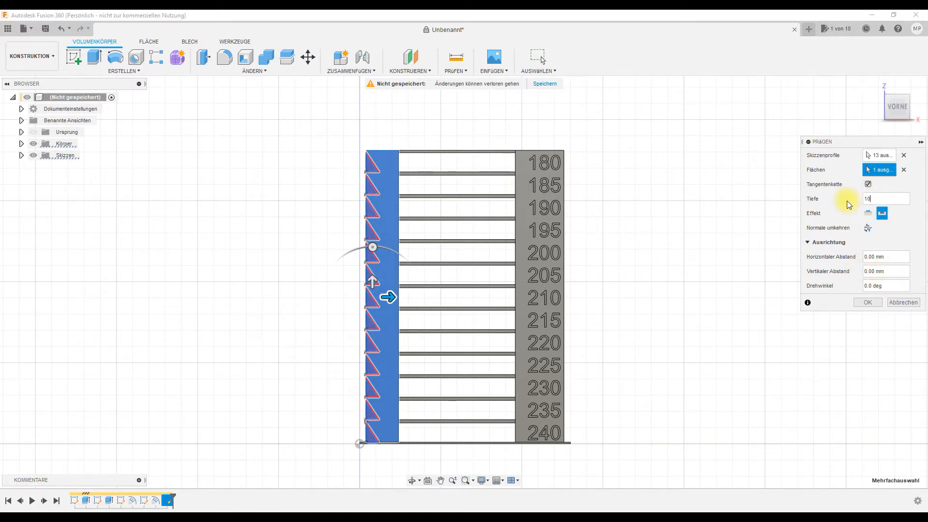
type("10")
key("Return")
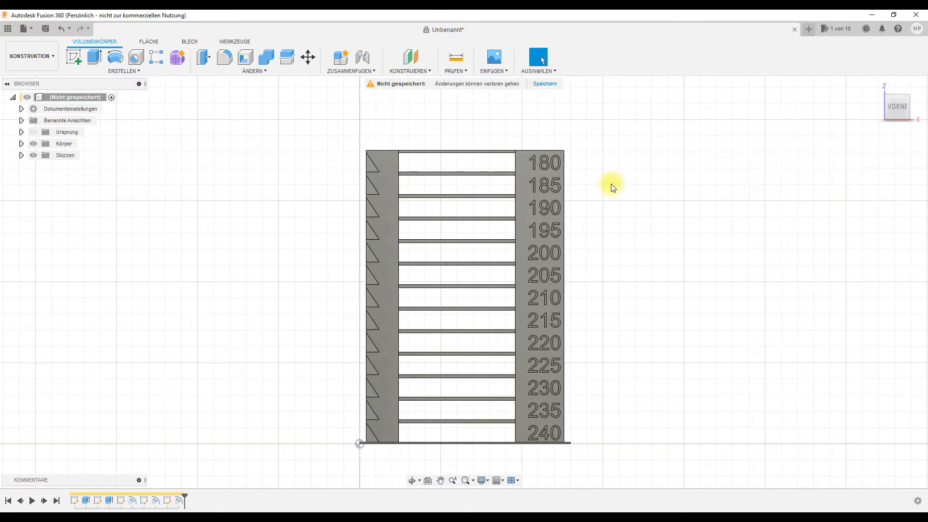
Check the notched body from below and undo the last triangle Emboss on the unnumbered column.
middle_click_drag(518, 159, 502, 181)
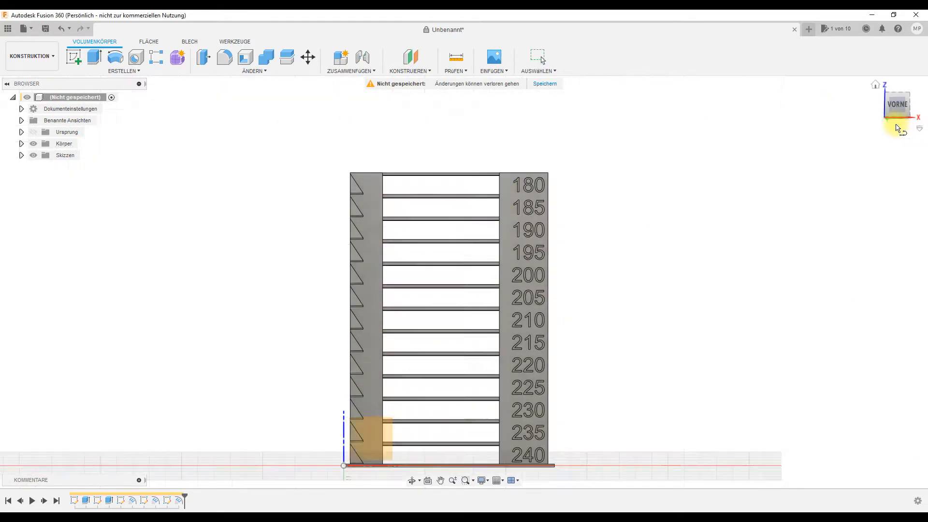
left_click(898, 126)
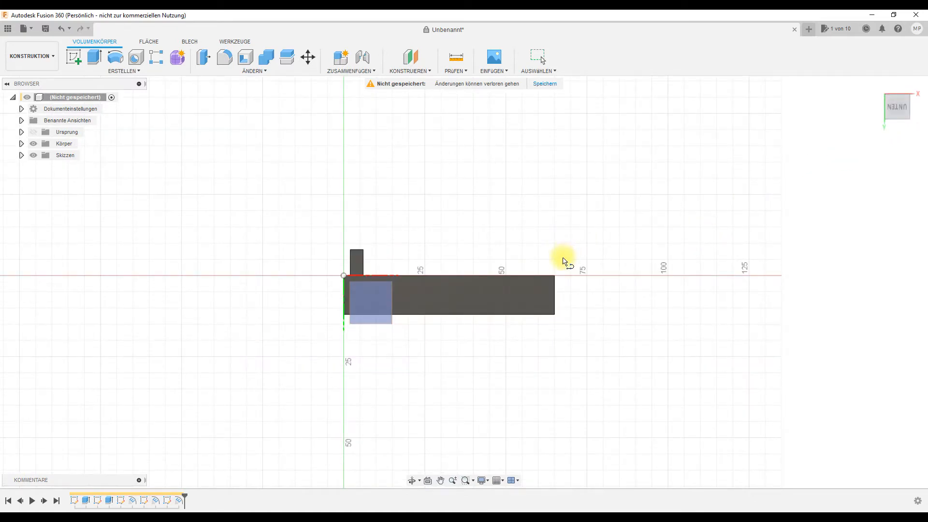
key("ctrl+z")
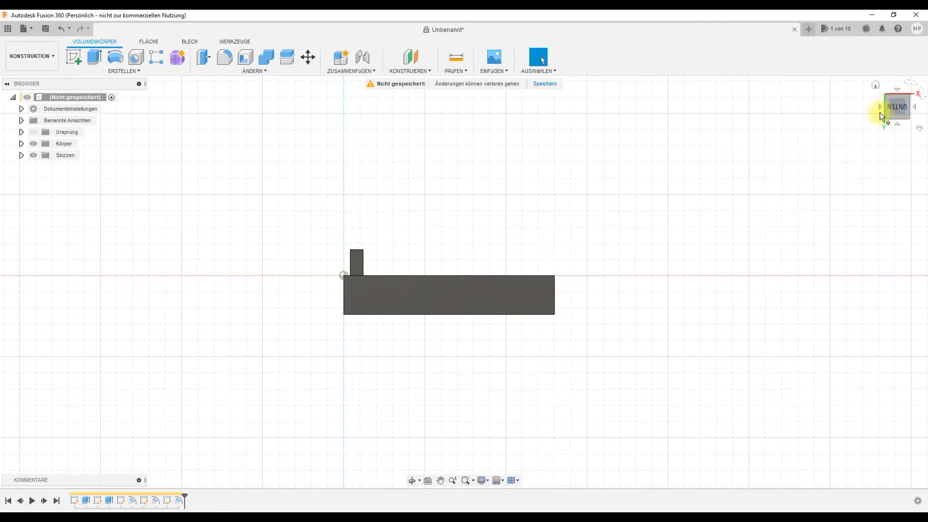
key("ctrl+z")
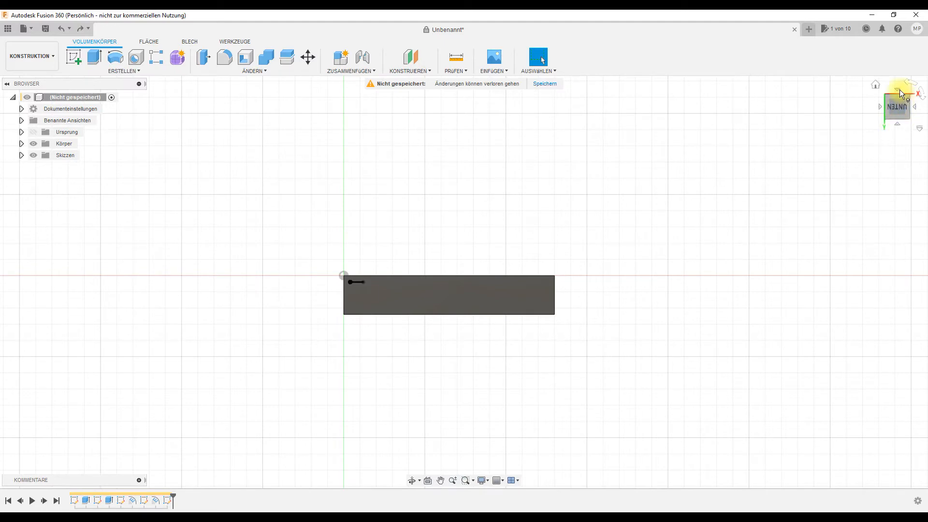
left_click(903, 95)
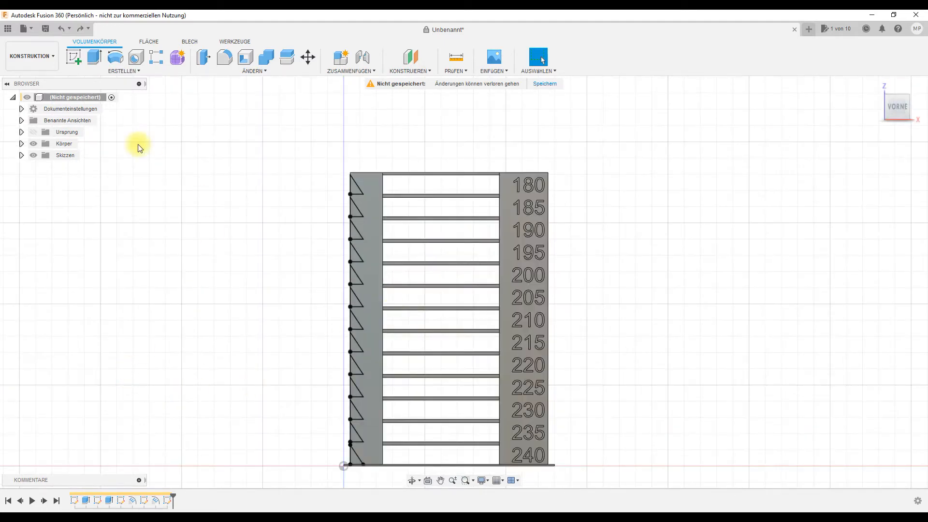
Start a new Emboss feature and select all 13 triangle profiles along the unnumbered column as its sketch profiles.
left_click(117, 71)
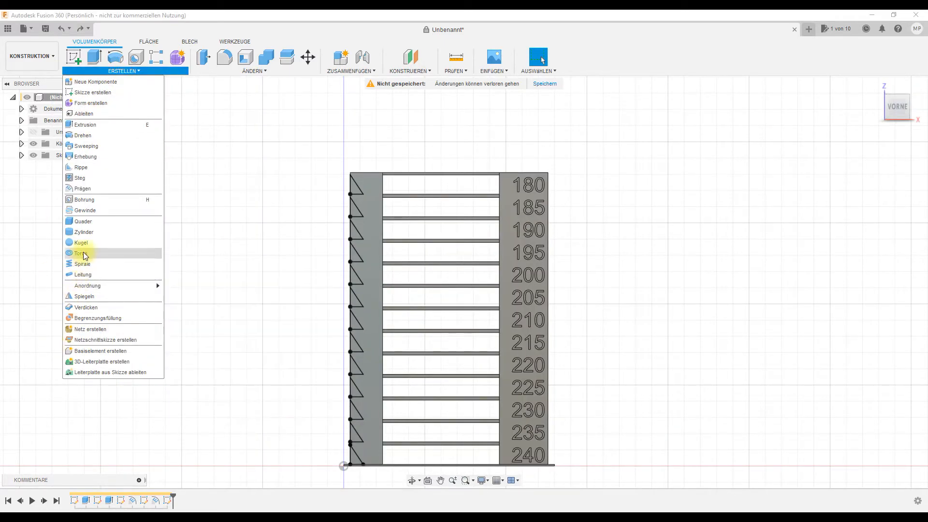
left_click(80, 189)
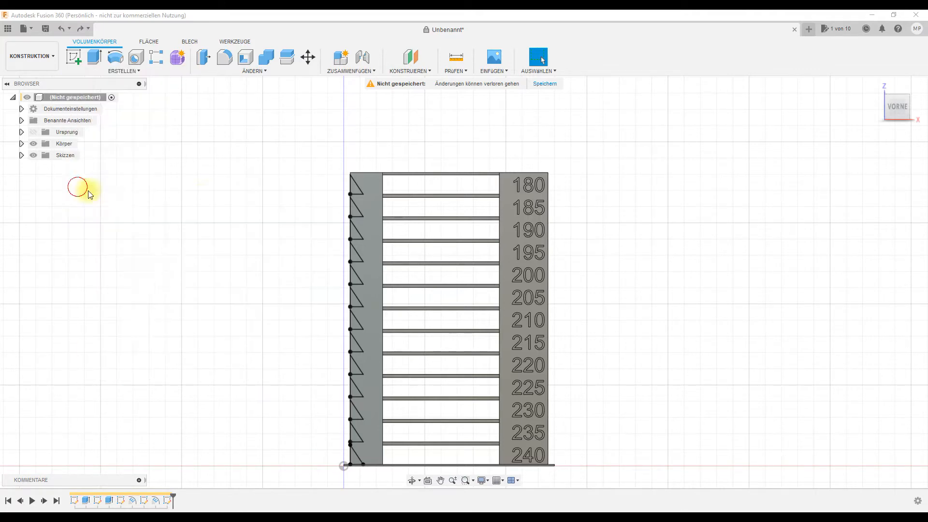
left_click(354, 187)
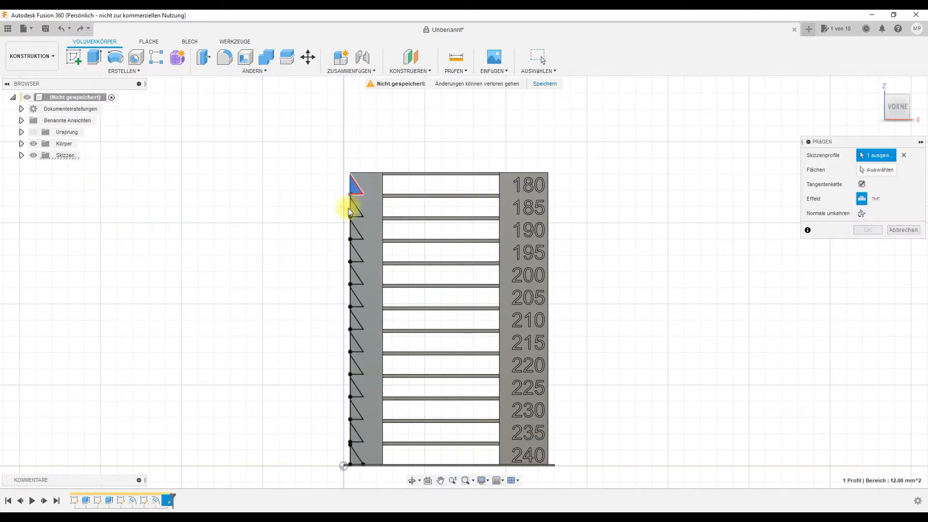
left_click(352, 213)
left_click(351, 234)
left_click(351, 253)
left_click(355, 275)
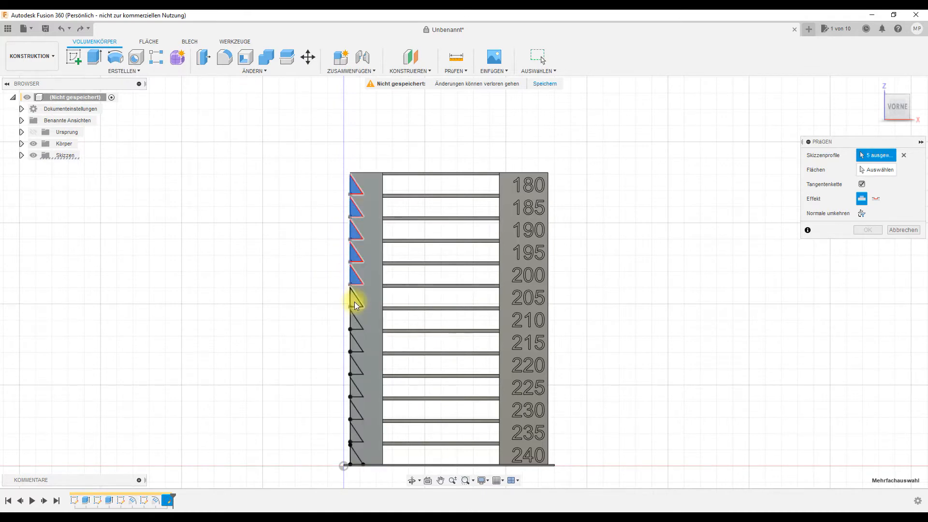
left_click(356, 321)
left_click(354, 351)
left_click(356, 367)
left_click(356, 390)
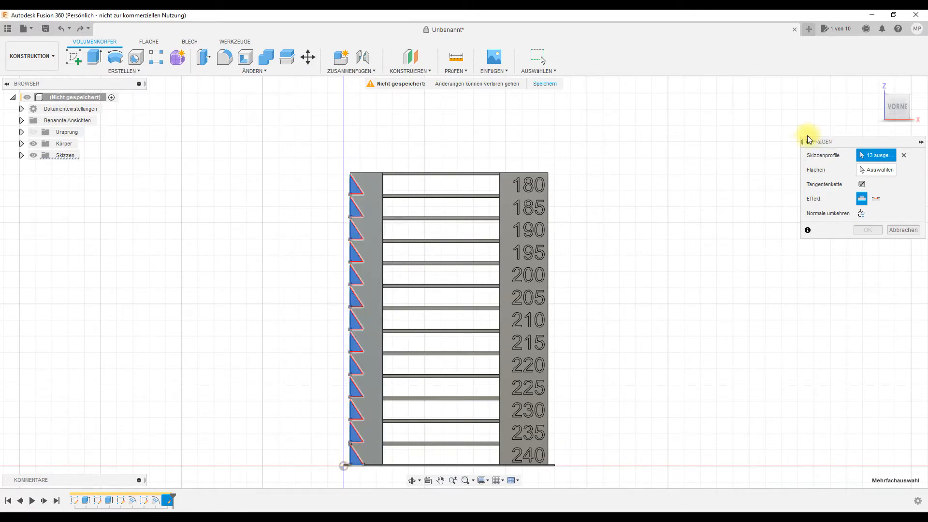
Apply the Emboss with the Deboss effect to the unnumbered column's front face at a depth of -10 mm.
left_click(879, 198)
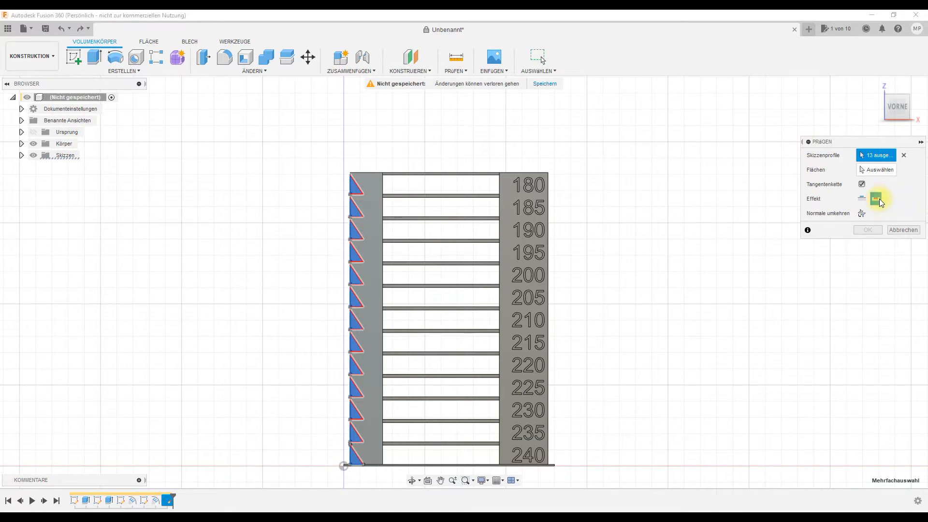
left_click(877, 170)
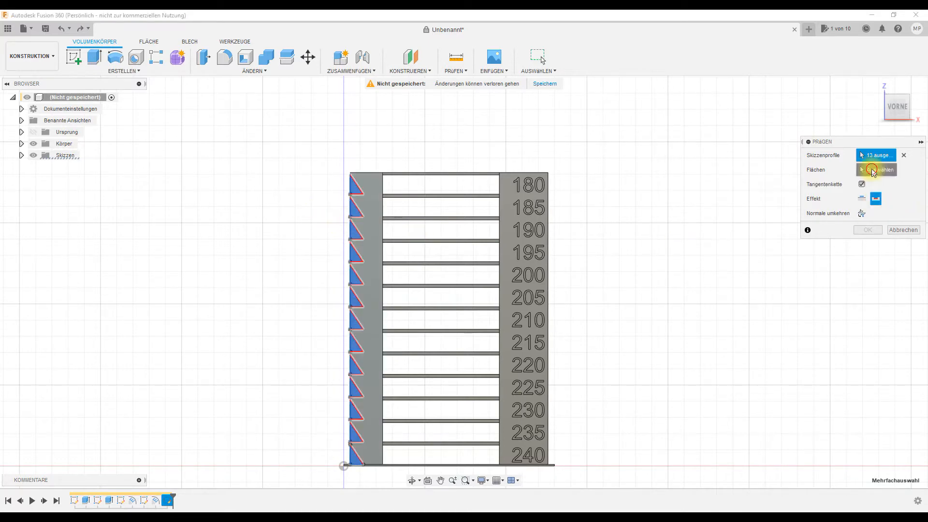
left_click(376, 235)
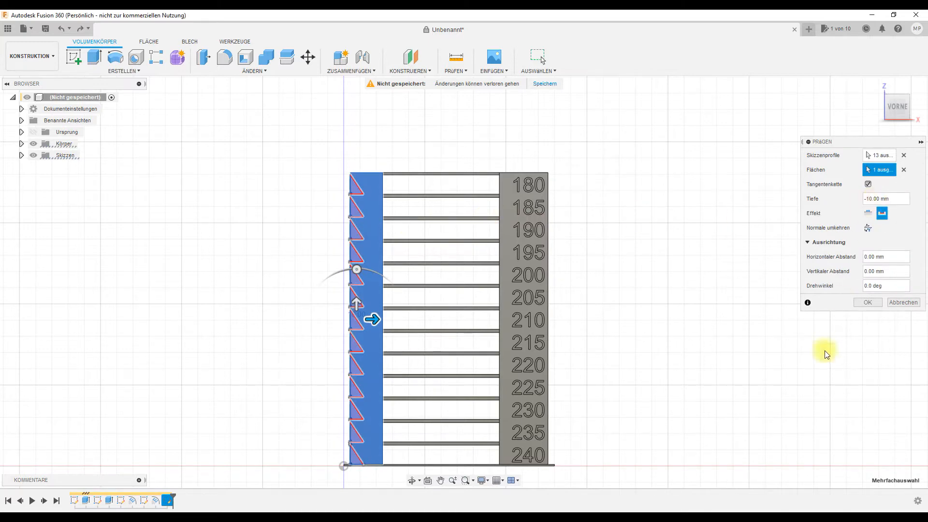
left_click(868, 302)
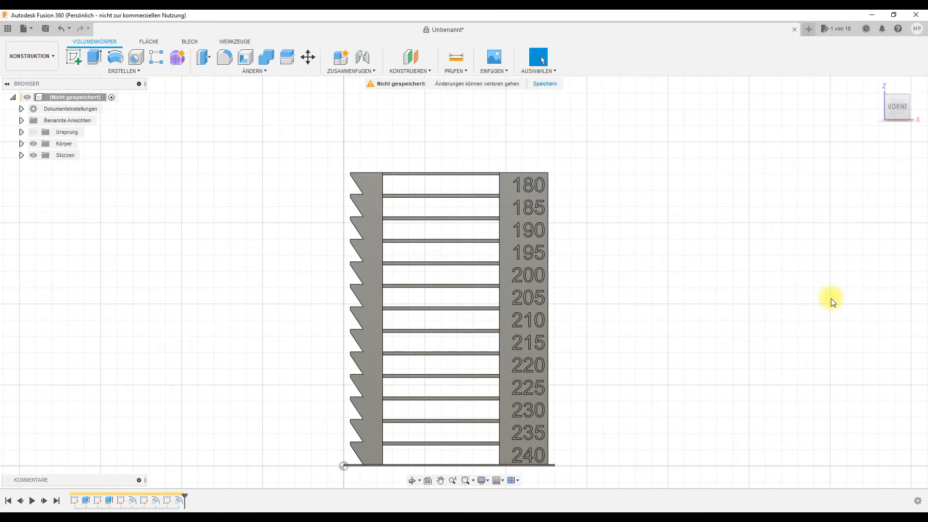
Start a 3D print export of the tower body with sending to the 3D print utility turned off.
scroll(375, 312, "down", 3)
scroll(498, 303, "up", 1)
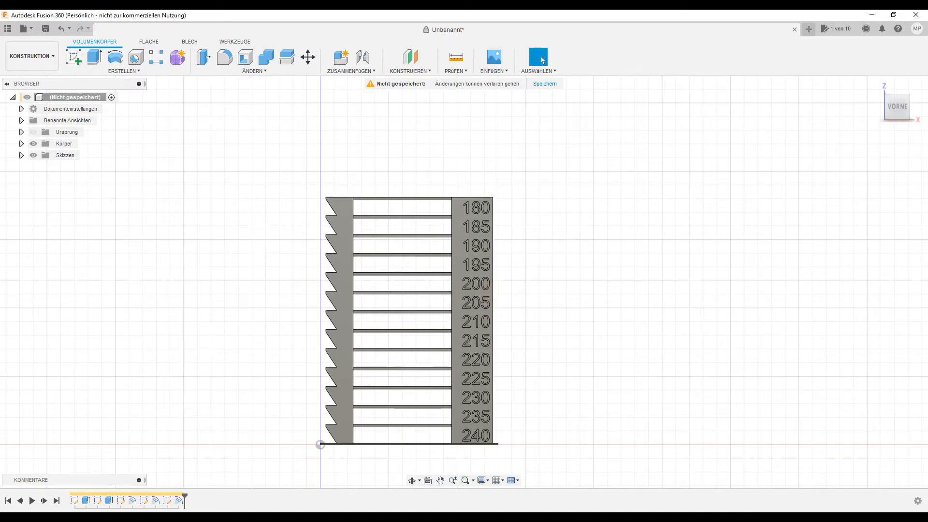
left_click(24, 28)
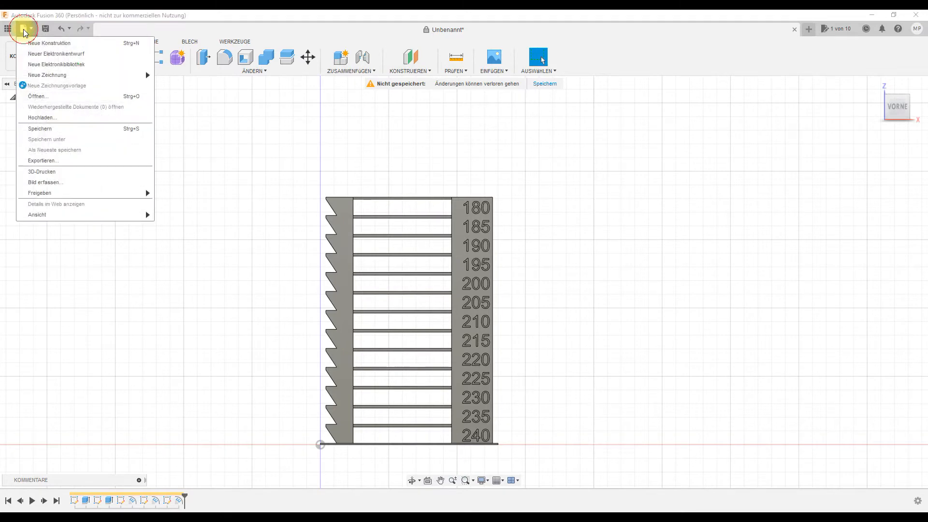
left_click(57, 172)
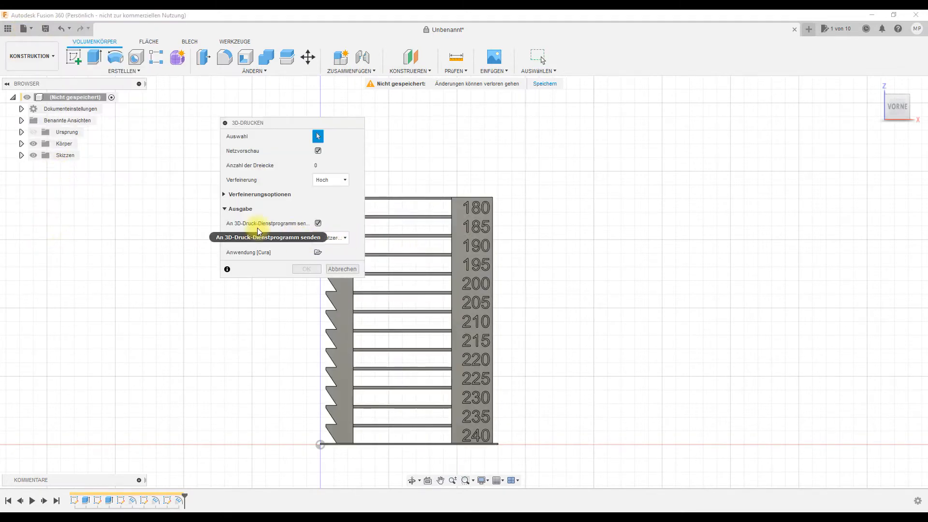
left_click(318, 223)
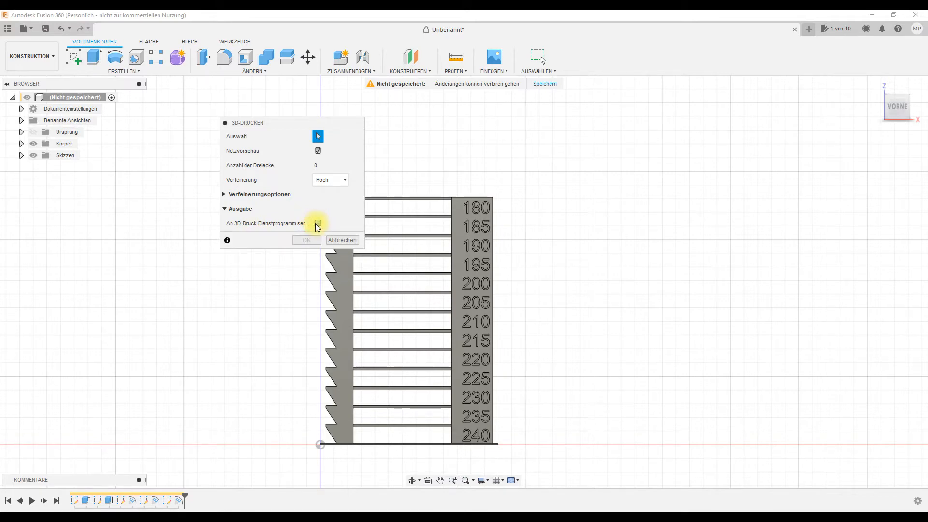
left_click(465, 260)
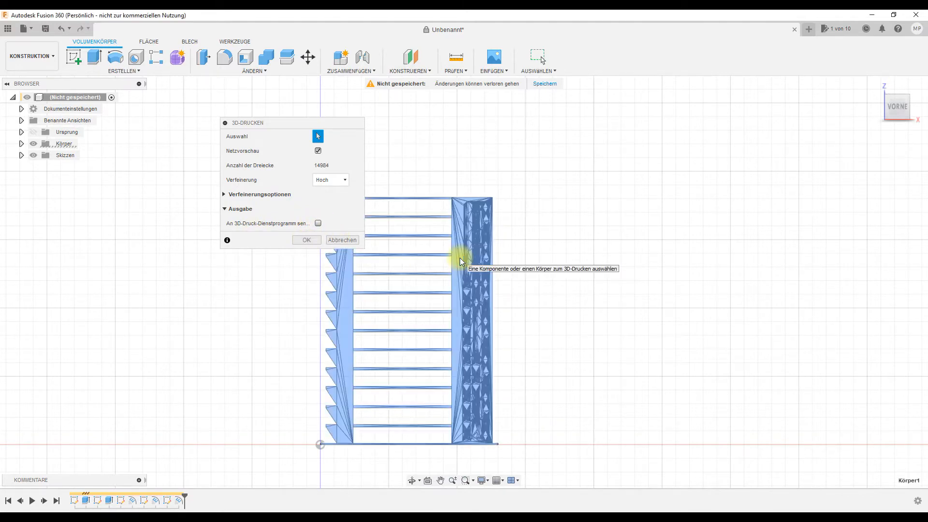
Set the mesh refinement to Mittel and confirm the export to an STL file.
left_click(346, 182)
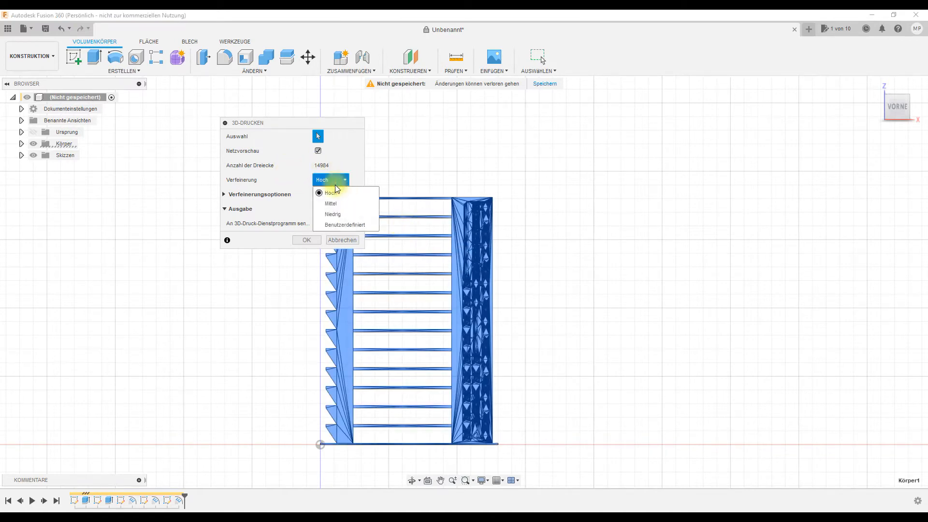
left_click(327, 208)
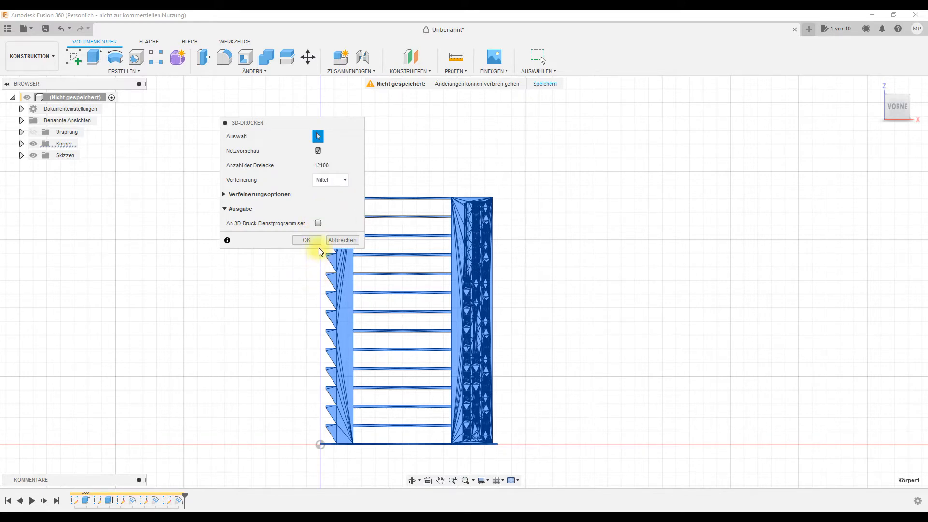
left_click(304, 240)
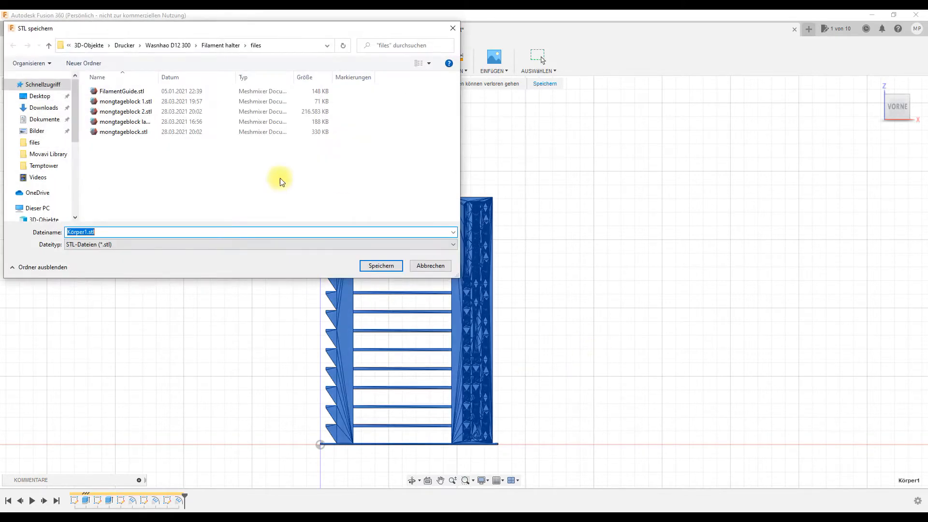
Choose the Temptower folder inside 3D-Objekte > Drucker as the save location for the STL file.
left_click(327, 45)
left_click(326, 45)
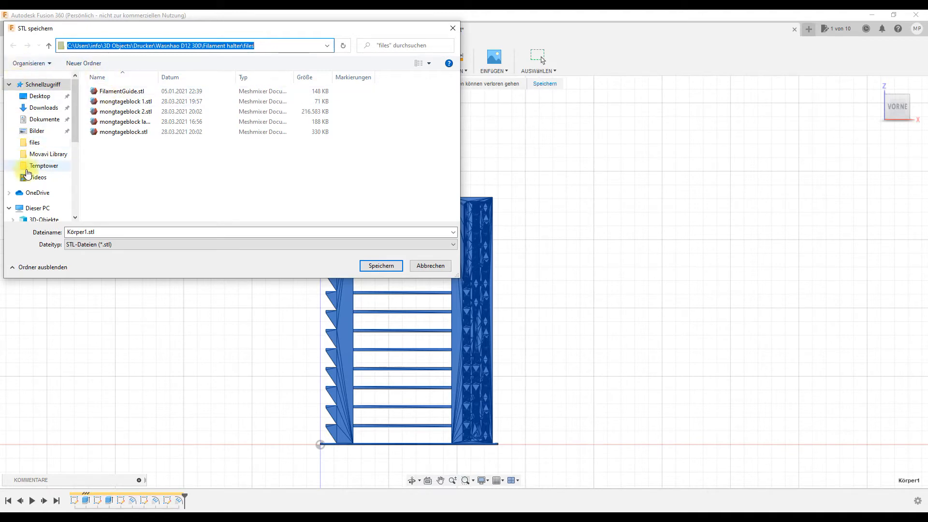
left_click(42, 218)
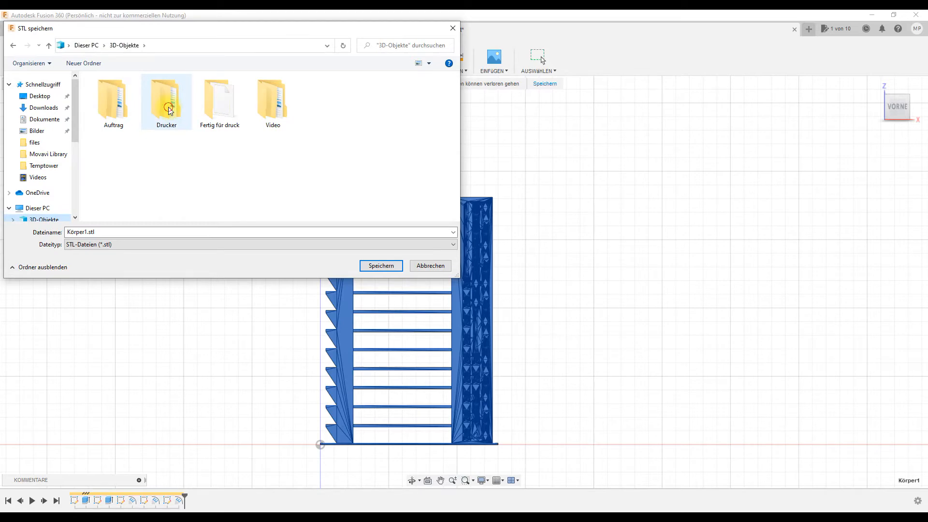
double_click(169, 109)
double_click(115, 107)
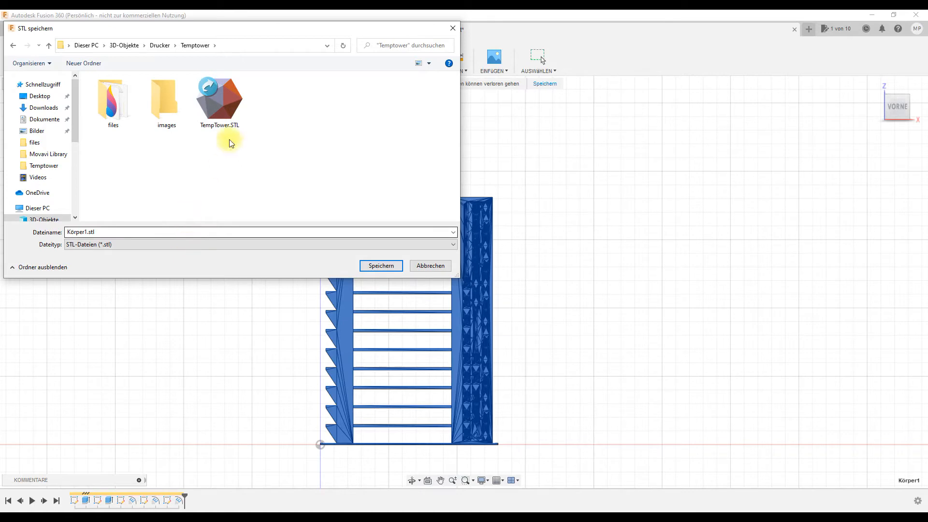
Save the mesh as "TempTower neu.STL" in the Temptower folder, basing the name on the existing TempTower.STL.
left_click(214, 127)
left_click(99, 230)
left_click(99, 230)
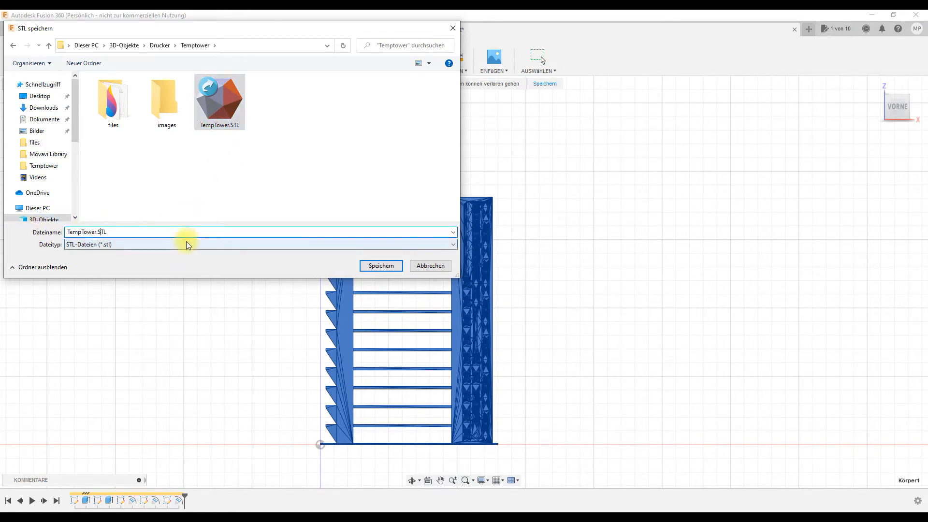
key("Left")
key("Left")
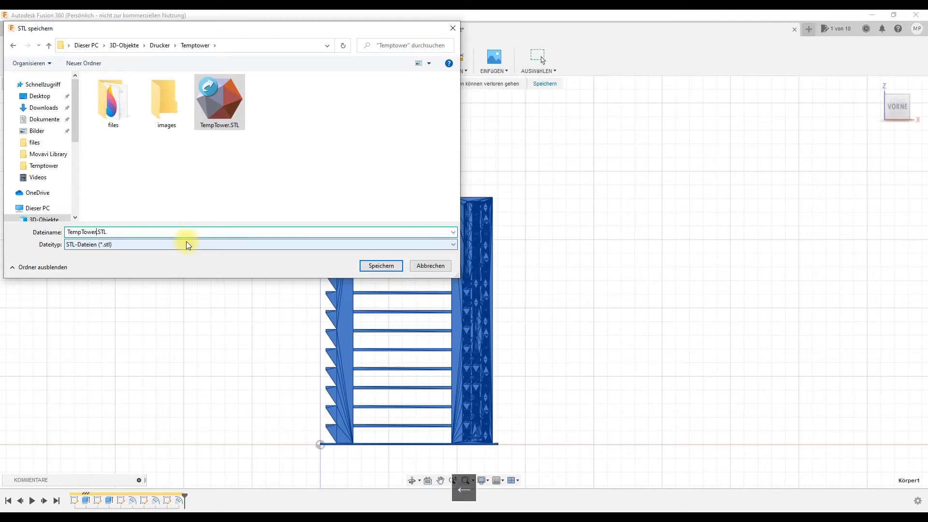
type("neu")
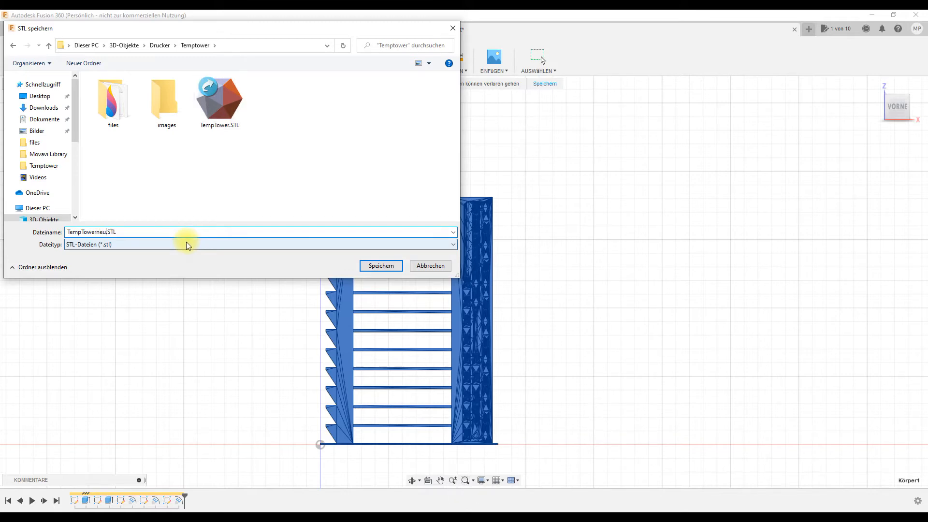
key("Left")
key("Left")
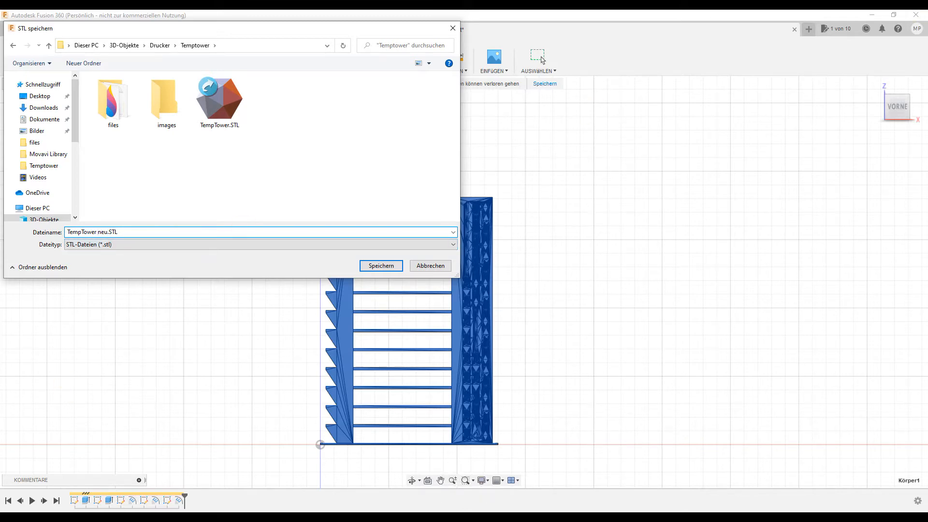
left_click(371, 266)
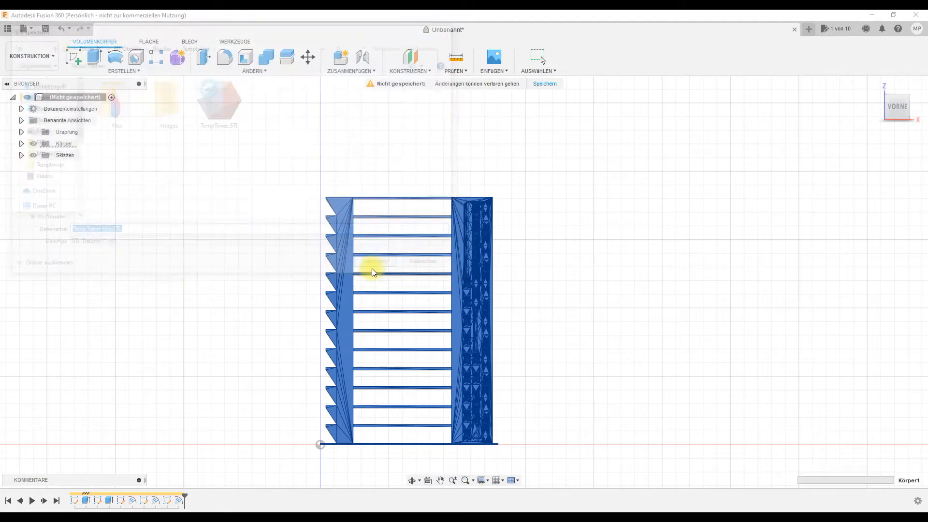
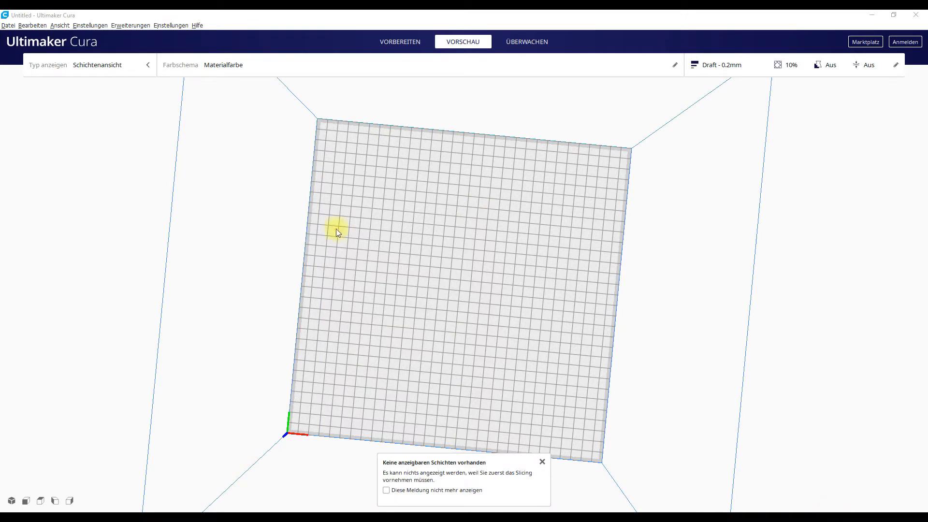
left_click(8, 26)
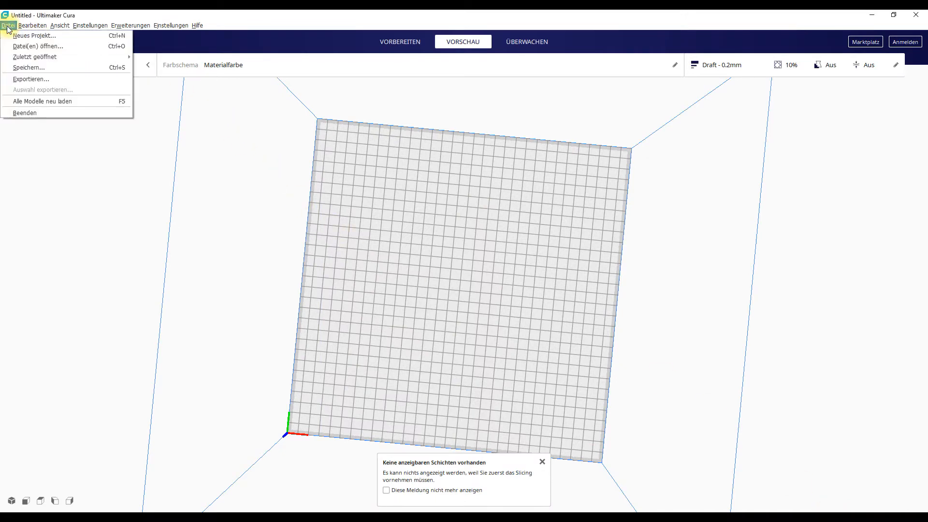
mouse_move(22, 61)
left_click(77, 165)
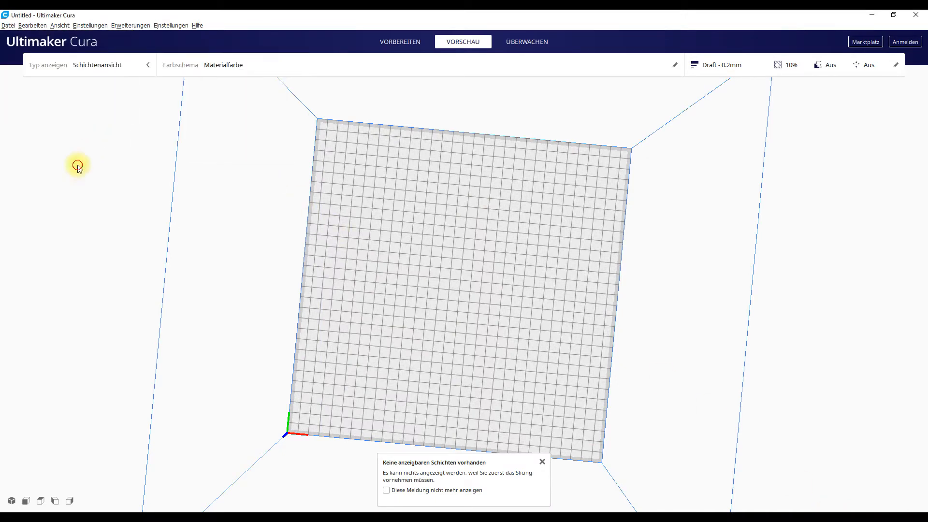
Go to Ultimaker Cura's prepare stage and choose Wanhao Duplicator i3 as the printer.
left_click(399, 41)
left_click(97, 65)
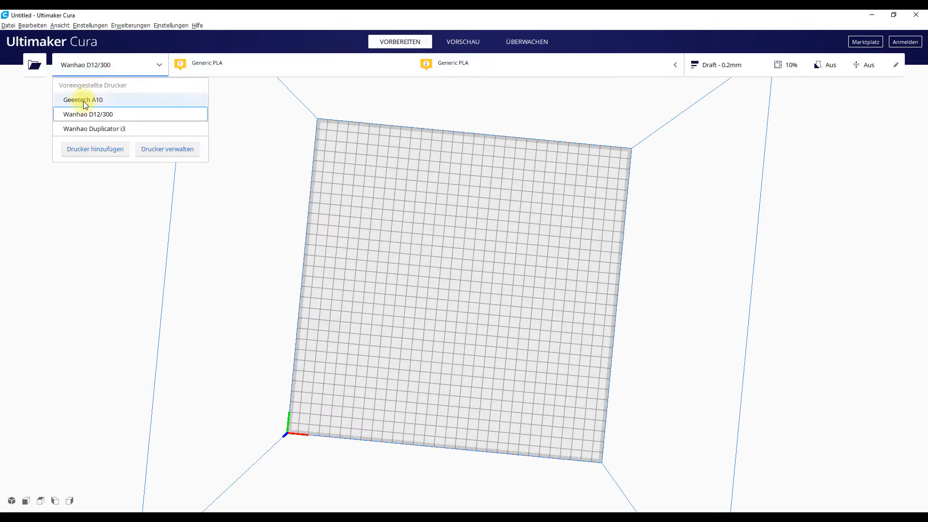
left_click(84, 130)
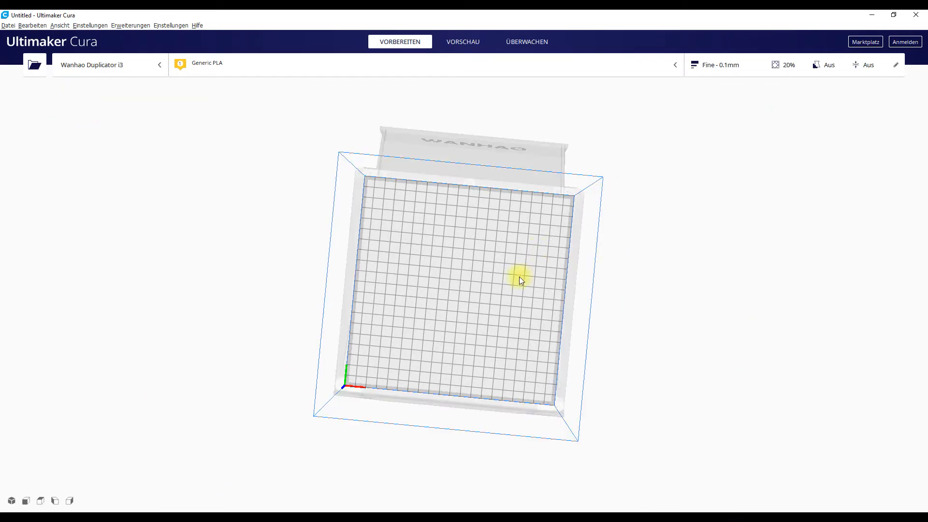
Load the model file TempTower neu.STL.stl from the Temptower folder onto the build plate.
left_click(8, 25)
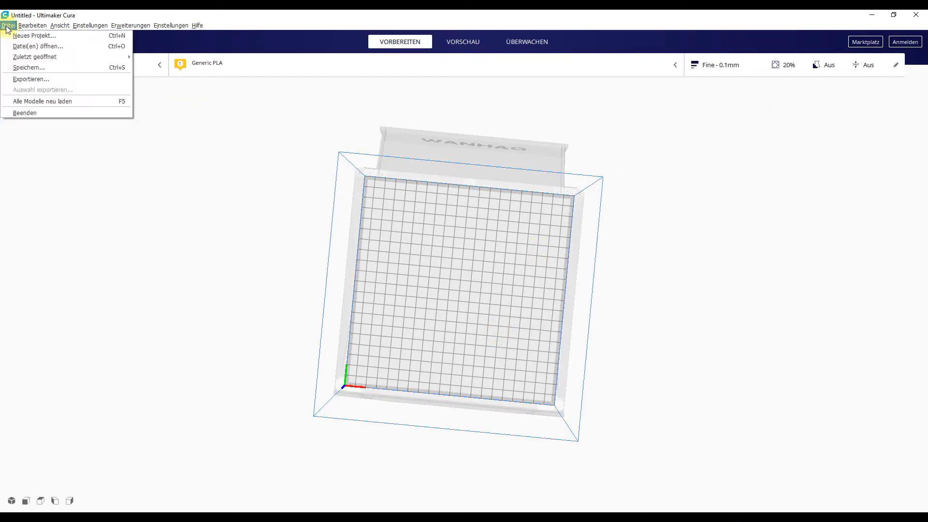
left_click(45, 46)
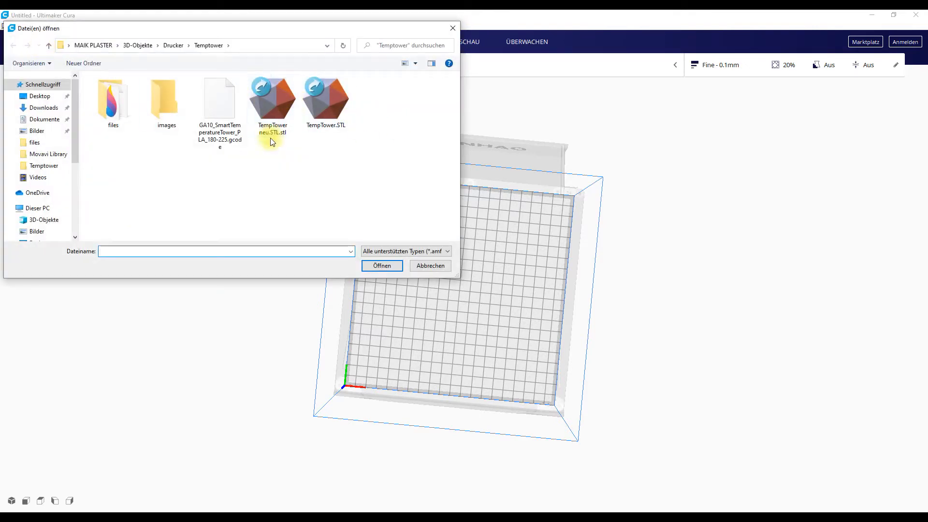
left_click(281, 100)
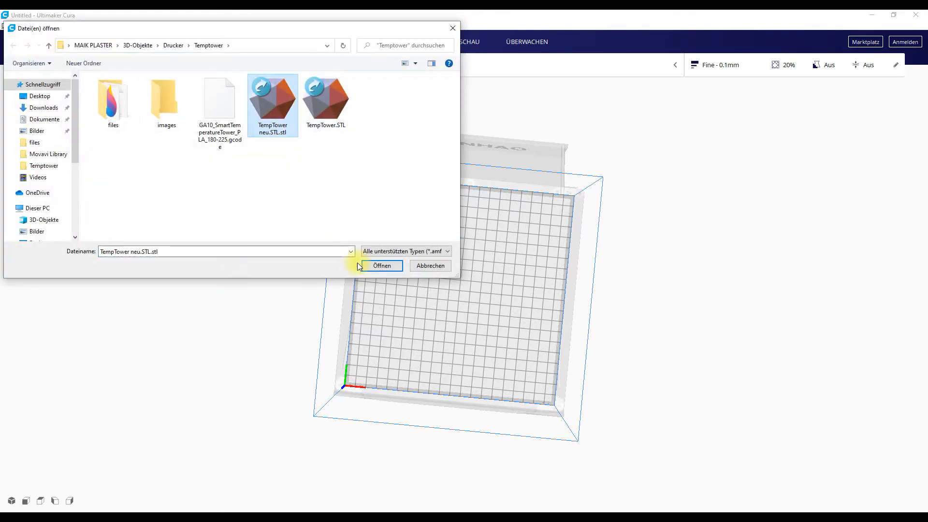
left_click(372, 264)
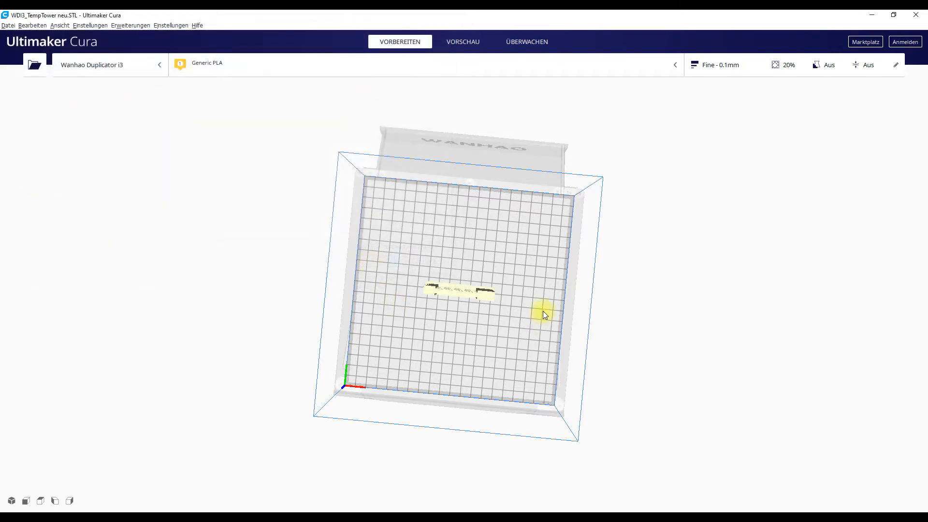
Delete all ChangeAtZ 5.1.1 post-processing scripts and slice the temperature tower.
right_click_drag(516, 347, 520, 272)
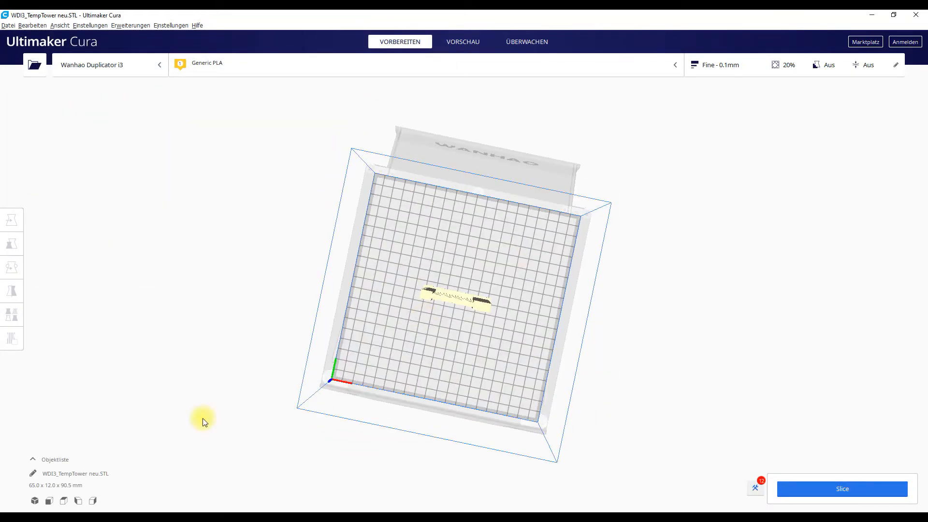
left_click(35, 501)
scroll(542, 305, "up", 5)
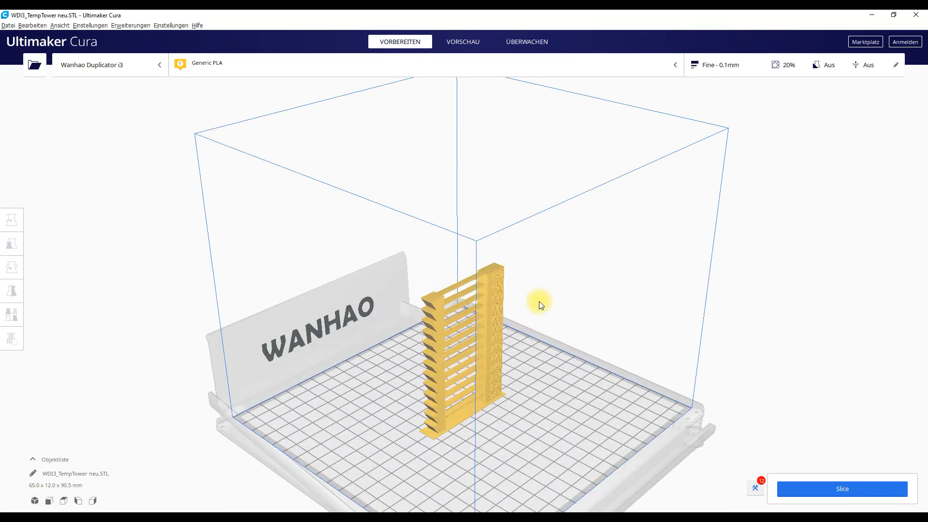
scroll(536, 304, "up", 3)
scroll(529, 308, "down", 1)
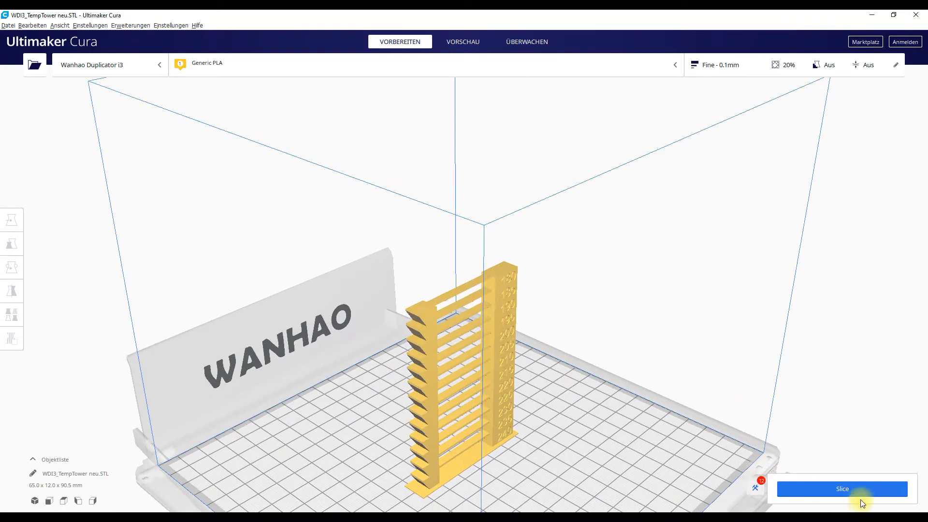
left_click(755, 488)
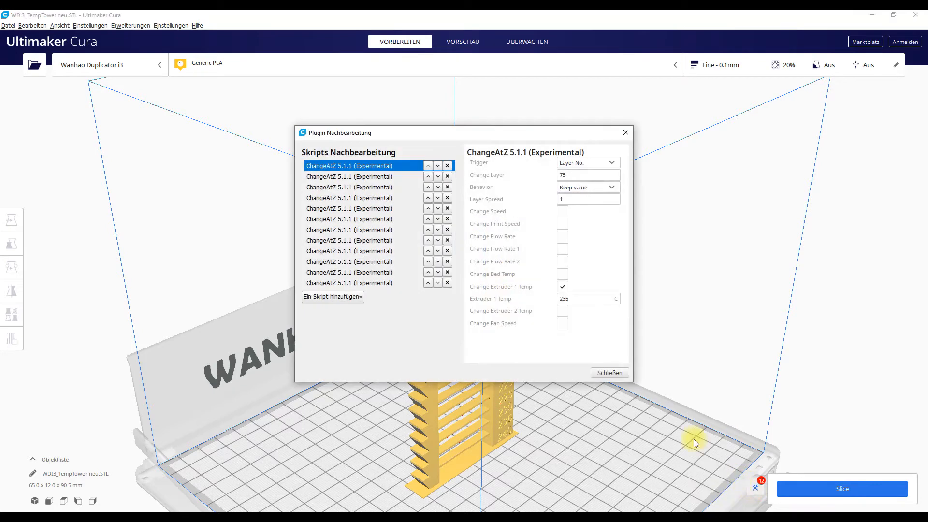
left_click(448, 167)
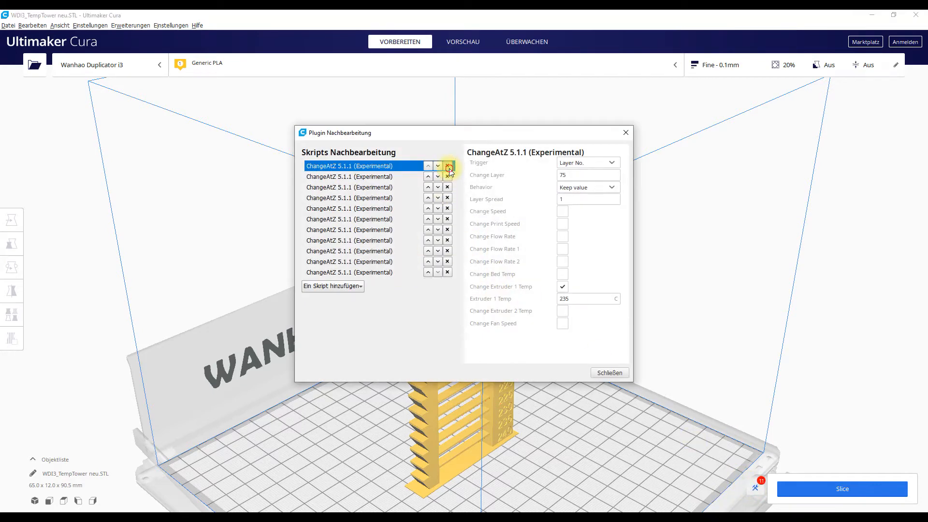
triple_click(448, 167)
triple_click(448, 166)
double_click(448, 166)
triple_click(448, 167)
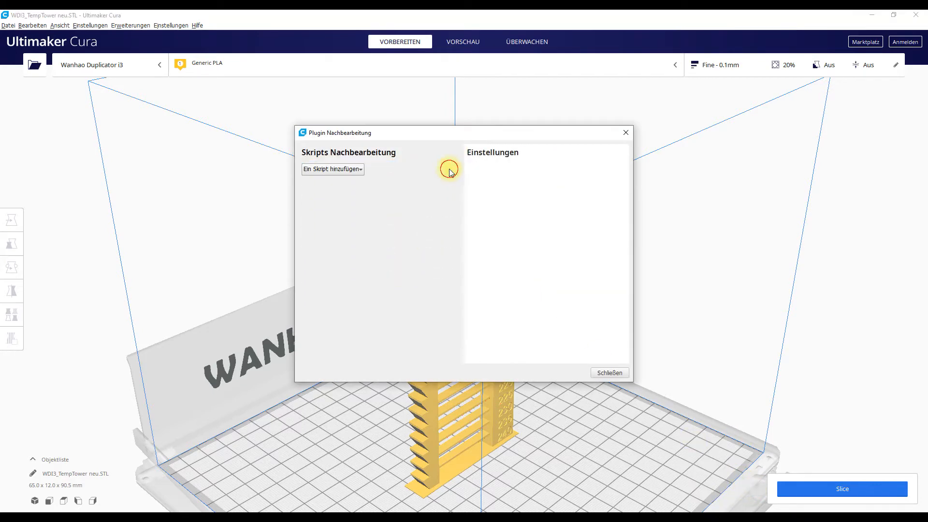
left_click(610, 373)
left_click(812, 490)
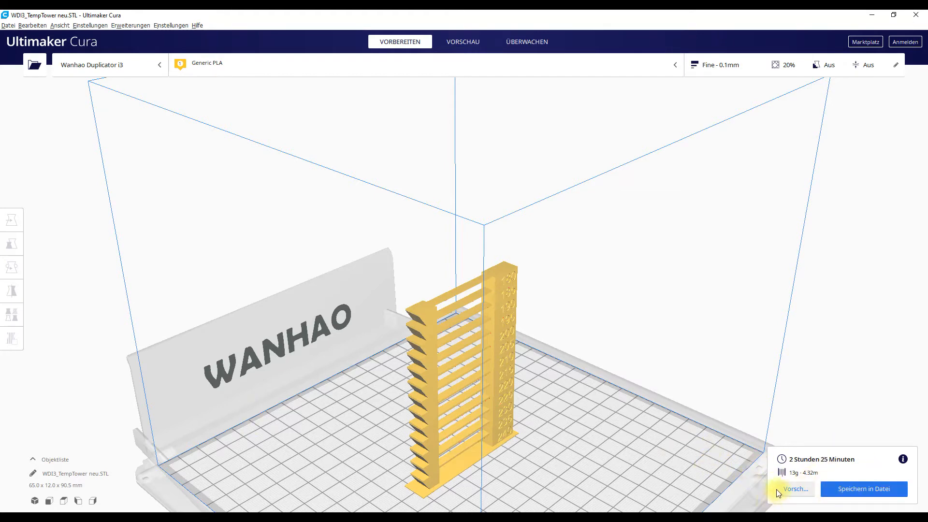
Switch the print profile to Draft - 0.2 mm, keeping the customized settings, and slice the tower again.
left_click(729, 71)
left_click(762, 111)
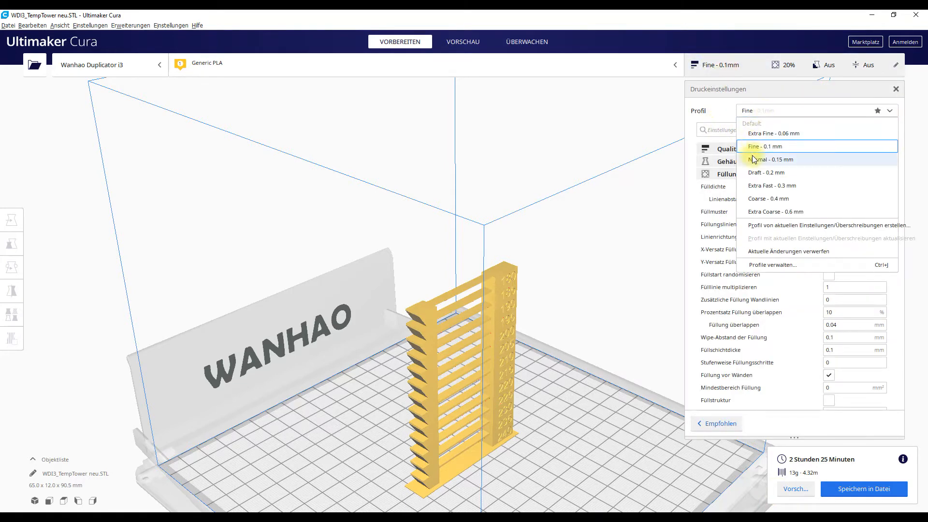
left_click(766, 172)
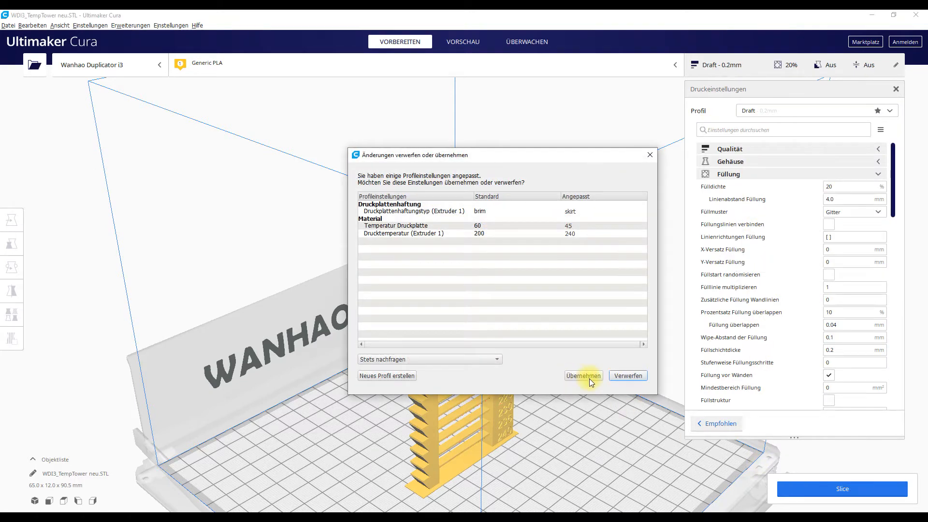
left_click(583, 376)
left_click(793, 488)
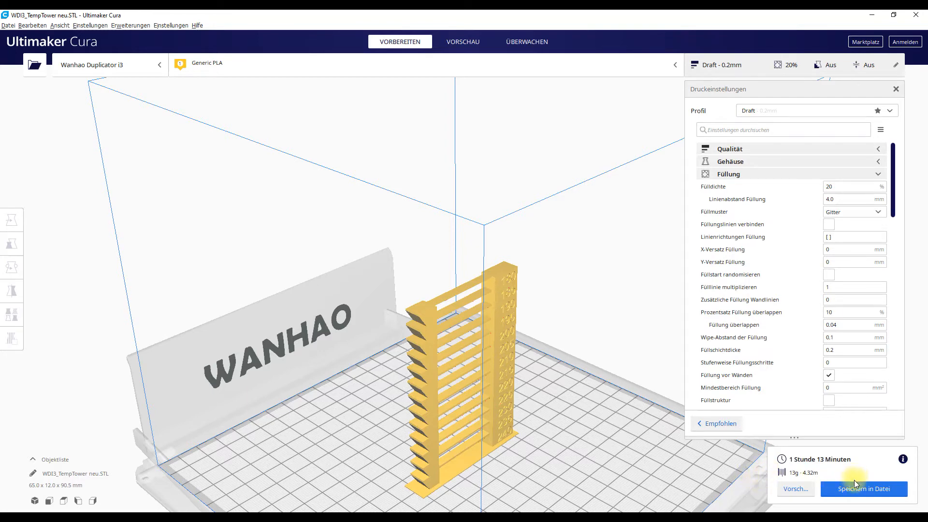
left_click(738, 72)
Preview the sliced tower from above with only layer 1 shown.
left_click(463, 43)
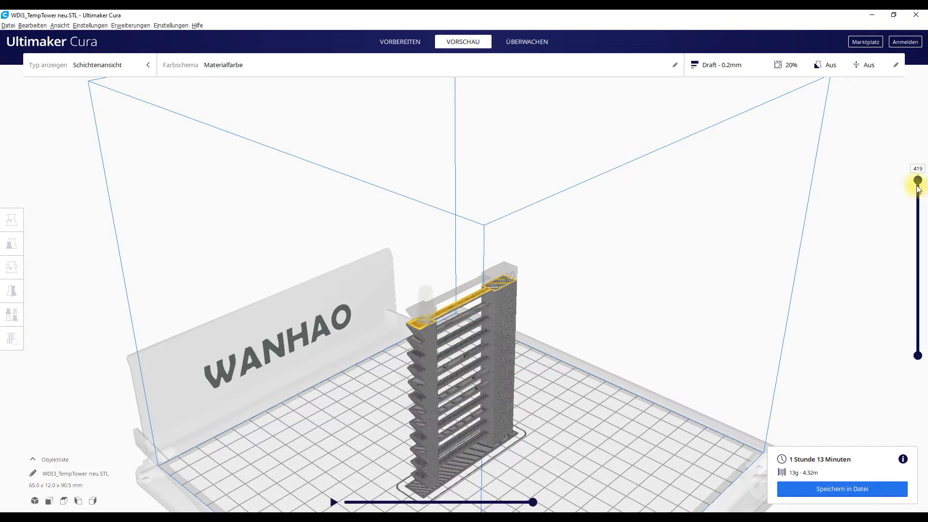
left_click_drag(917, 184, 909, 383)
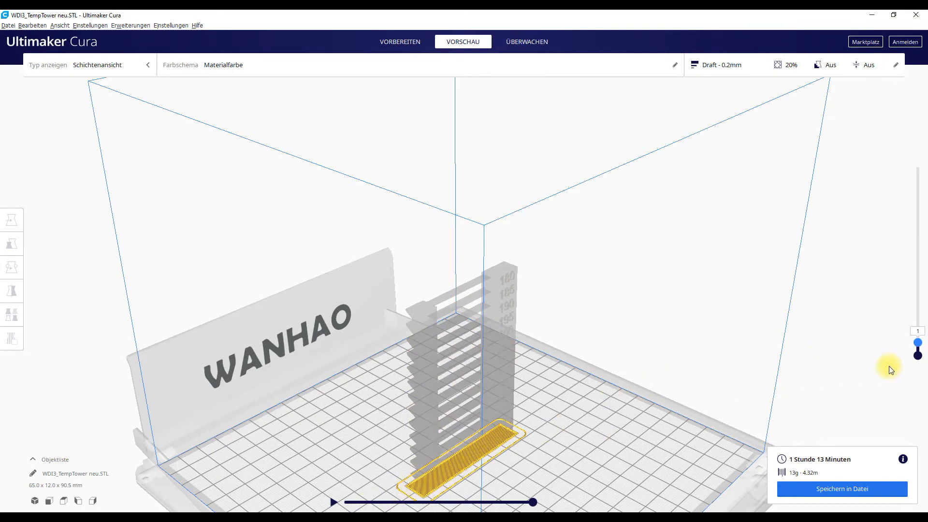
left_click(50, 501)
left_click(63, 501)
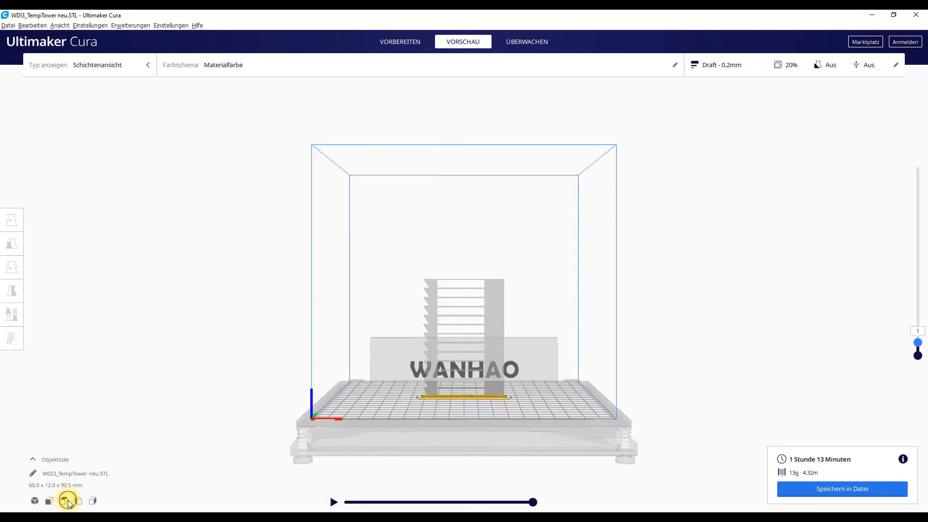
scroll(510, 286, "up", 8)
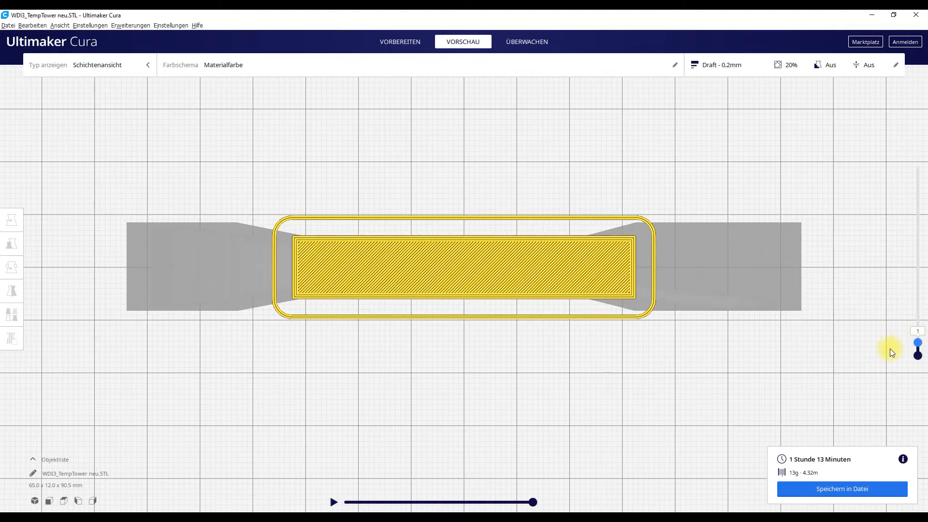
Step through the layer preview to layer 37, examining where the tower's first section changes to the next.
key("Up")
key("Up")
key("Up")
key("Up")
key("Up")
key("Up")
key("Up")
key("Up")
key("Up")
key("Up")
key("Up")
key("Up")
key("Up")
key("Up")
key("Up")
key("Up")
key("Up")
key("Up")
key("Up")
key("Up")
key("Up")
key("Up")
key("Up")
key("Up")
key("Up")
key("Up")
key("Up")
key("Up")
key("Up")
key("Up")
key("Up")
key("Up")
key("Up")
key("Up")
key("Up")
key("Up")
key("Up")
key("Up")
key("Down")
key("Down")
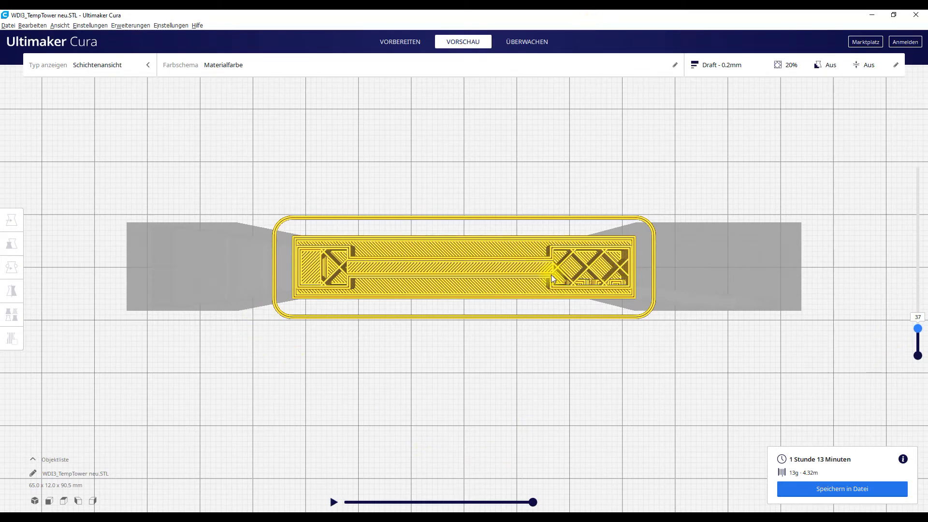
key("Up")
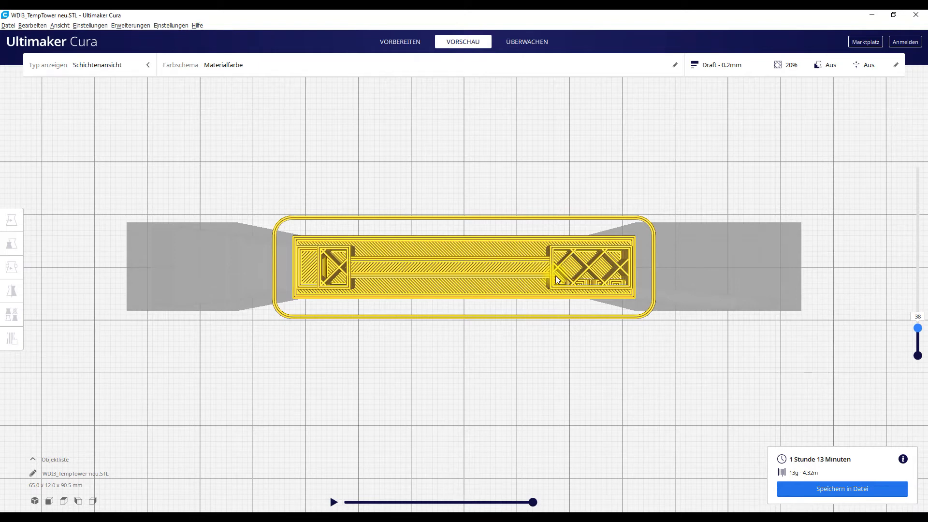
key("Down")
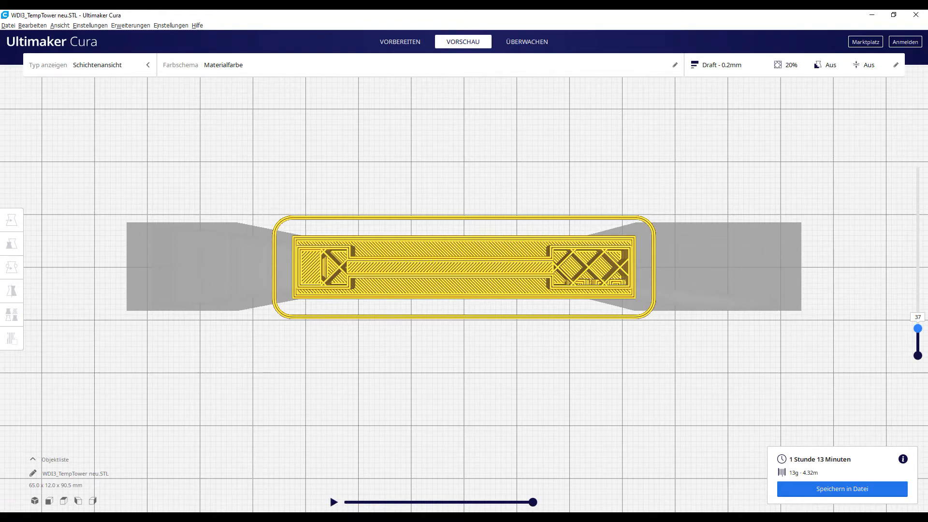
Set up a blank Microsoft Excel workbook side by side with Cura and enter layer number 37 in cell A1.
key("super")
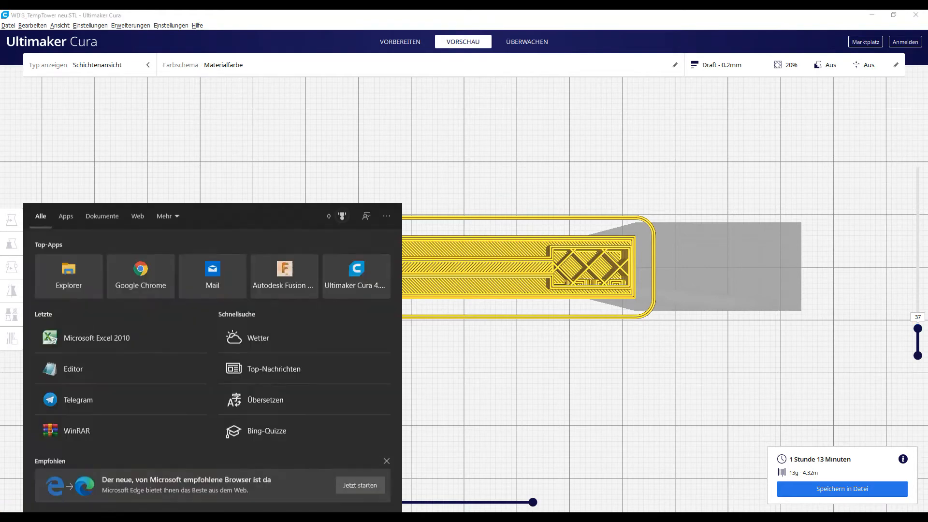
left_click(85, 335)
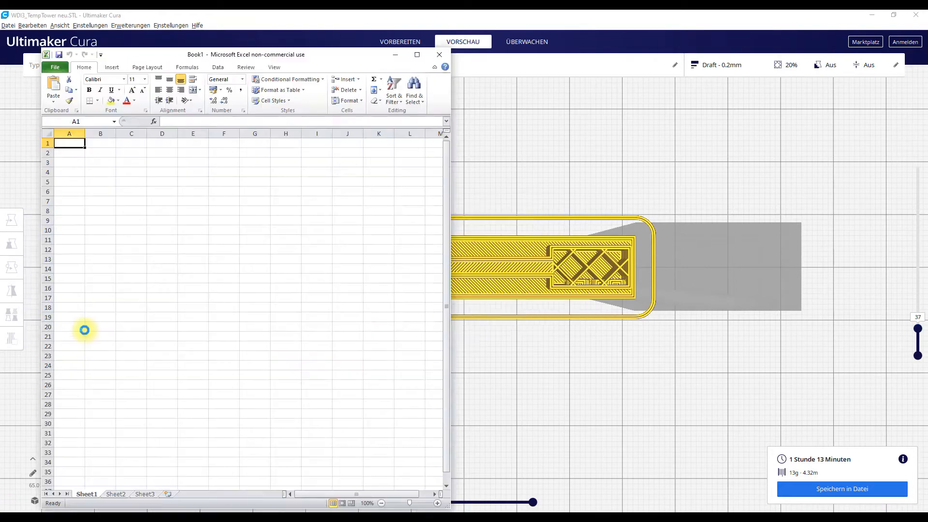
left_click(894, 15)
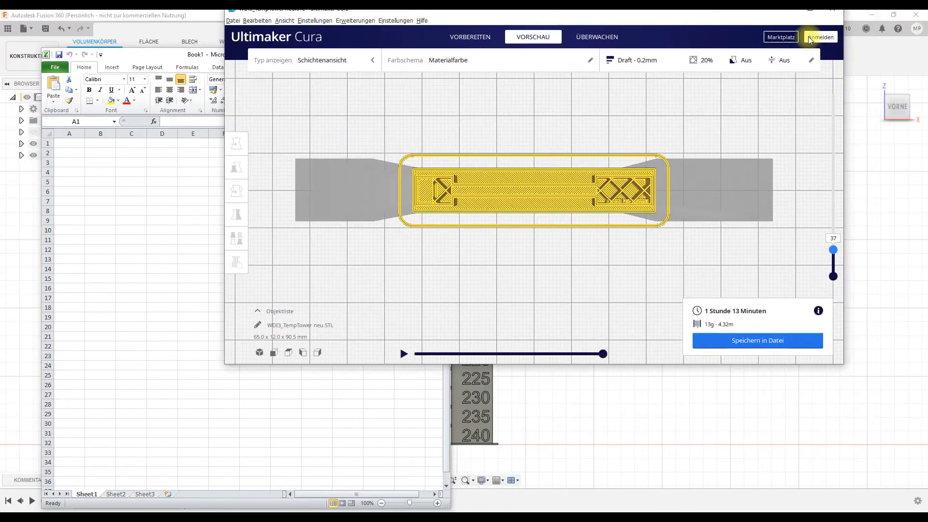
left_click_drag(692, 14, 927, 110)
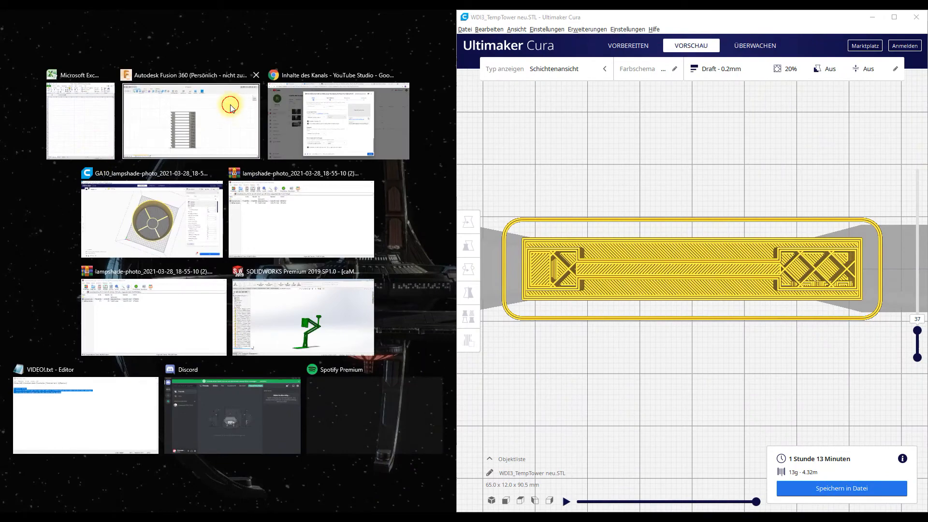
left_click(230, 104)
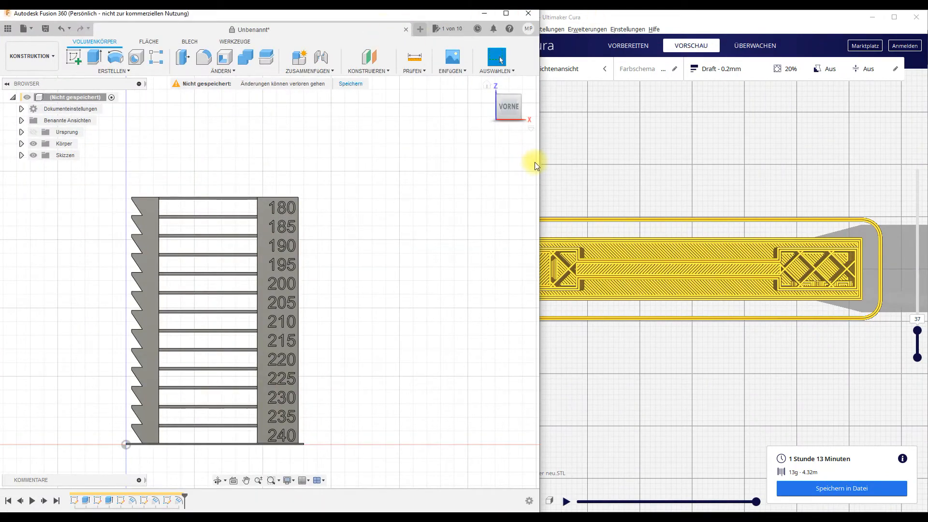
left_click_drag(540, 166, 462, 194)
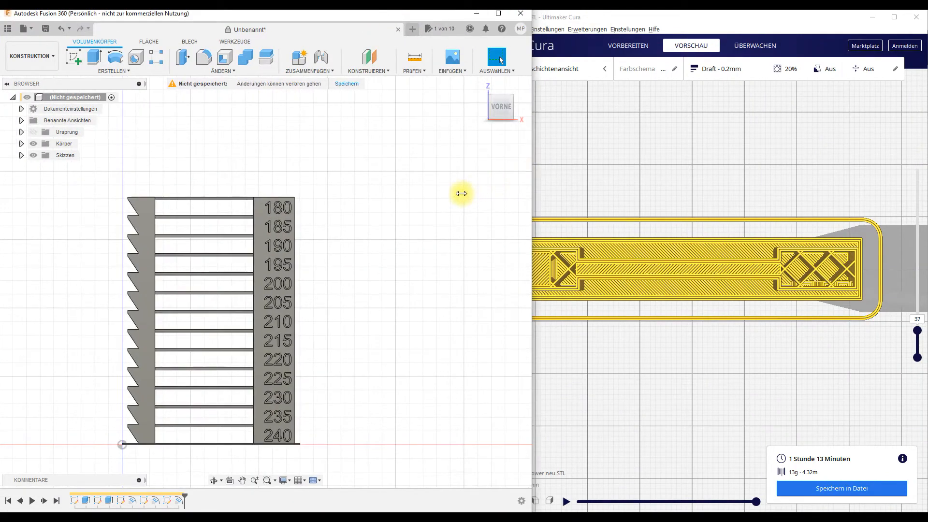
left_click(477, 13)
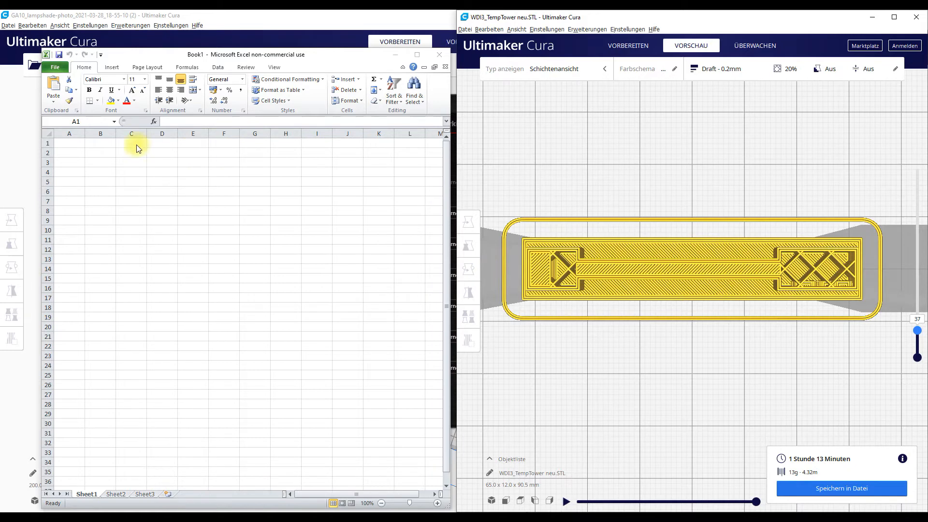
left_click(73, 141)
type("37")
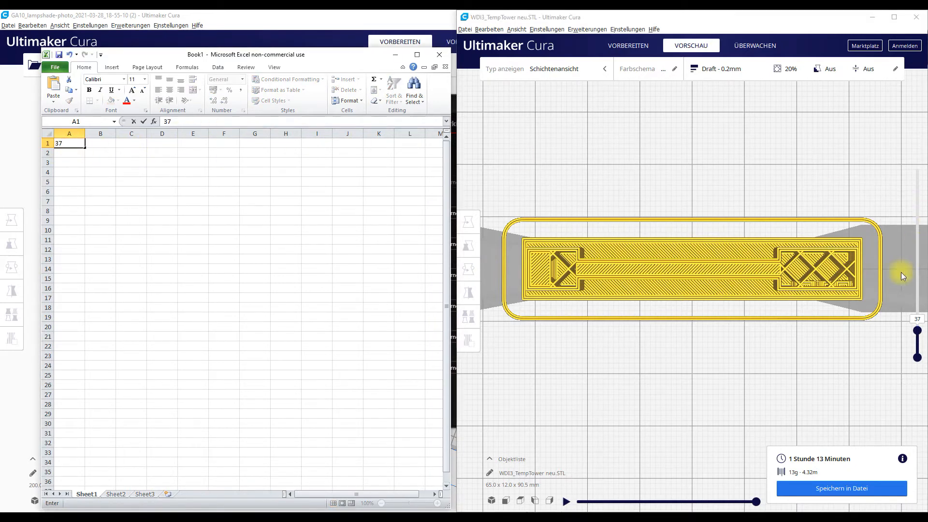
Step the Cura layer preview up to the tower's next section change at layer 71 and record 71 in cell A2.
left_click(918, 332)
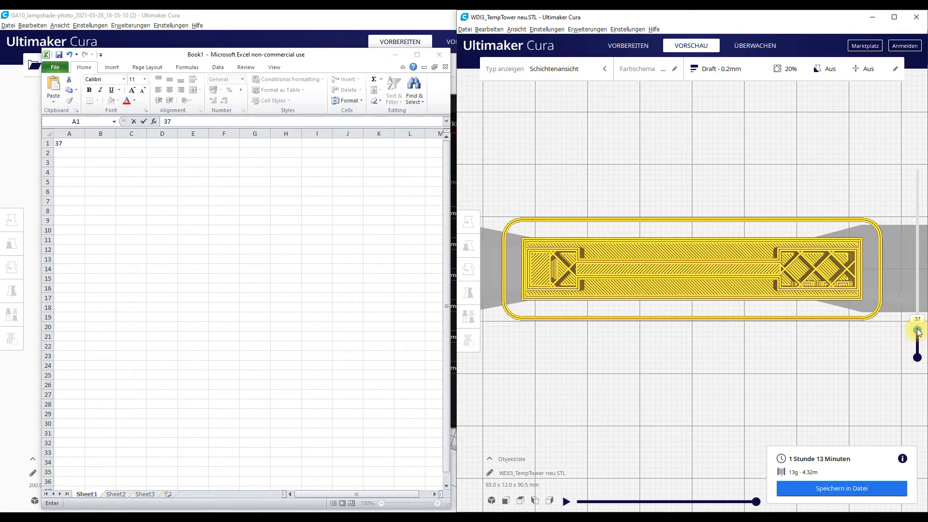
key("Up")
key("Up")
key("Up")
key("Up")
key("Up")
key("Up")
key("Up")
key("Up")
key("Up")
key("Up")
key("Up")
key("Up")
key("Up")
key("Up")
key("Up")
key("Up")
key("Up")
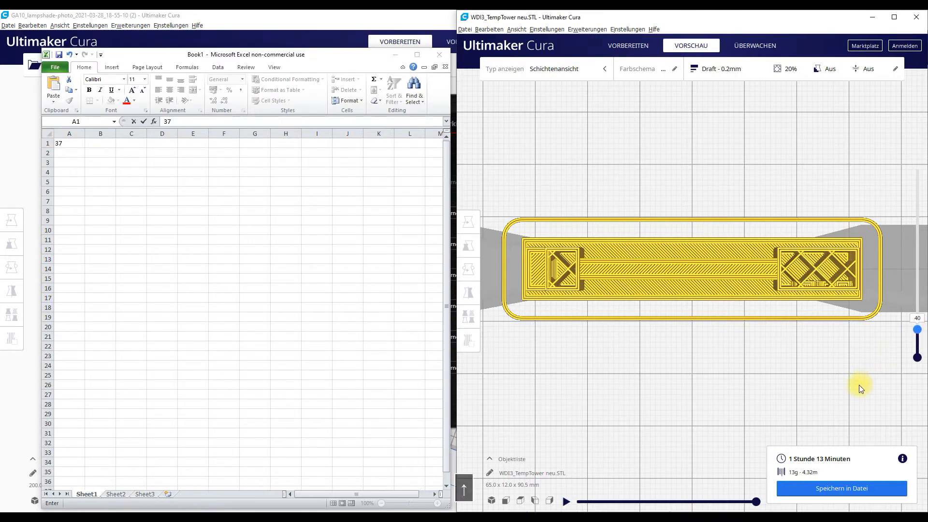
key("Up")
key("Up")
key("Up")
key("Up")
key("Up")
key("Up")
key("Up")
key("Up")
key("Up")
key("Up")
key("Up")
key("Up")
key("Up")
key("Up")
key("Up")
key("Up")
key("Up")
key("Up")
key("Up")
key("Up")
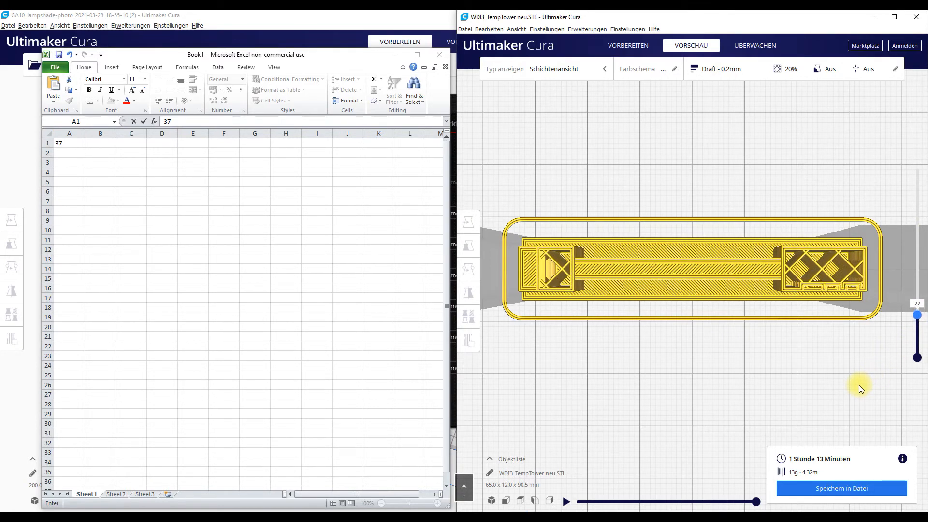
key("Down")
key("Down")
key("Down")
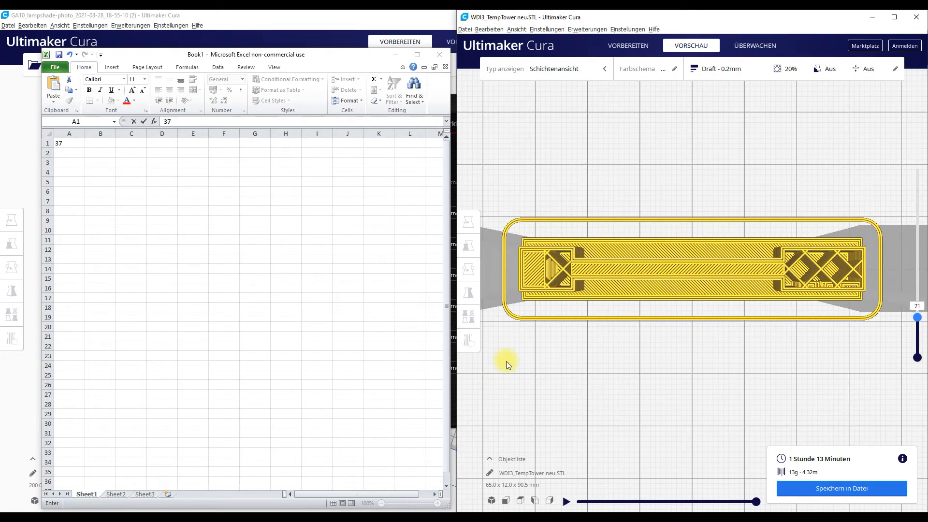
key("Up")
key("Down")
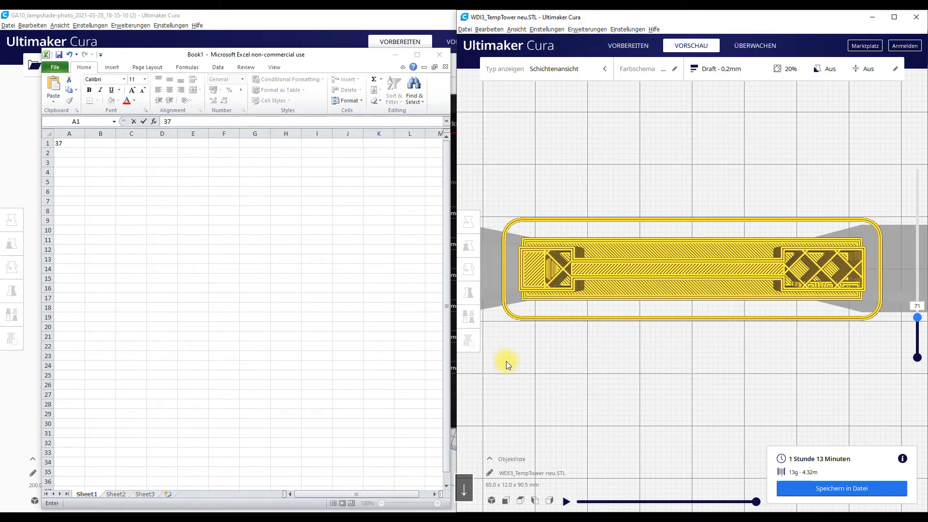
left_click(78, 152)
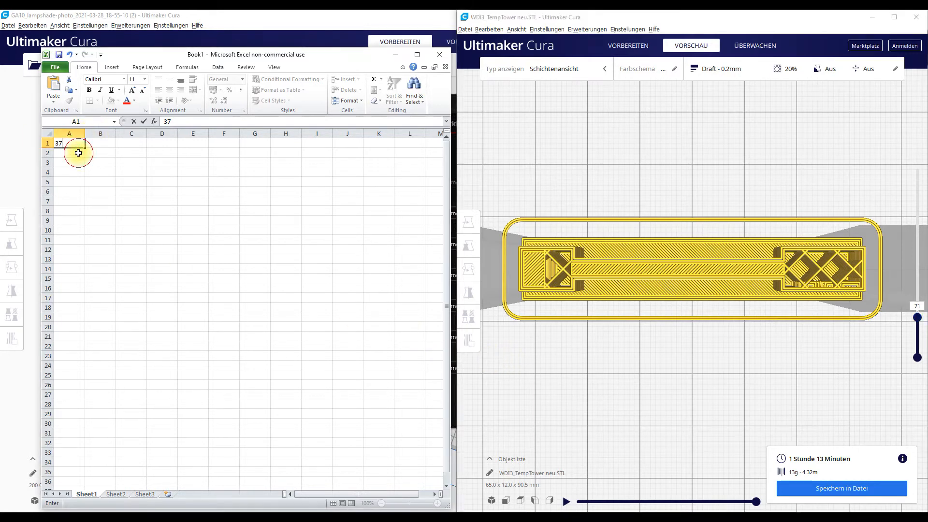
left_click(78, 156)
type("71")
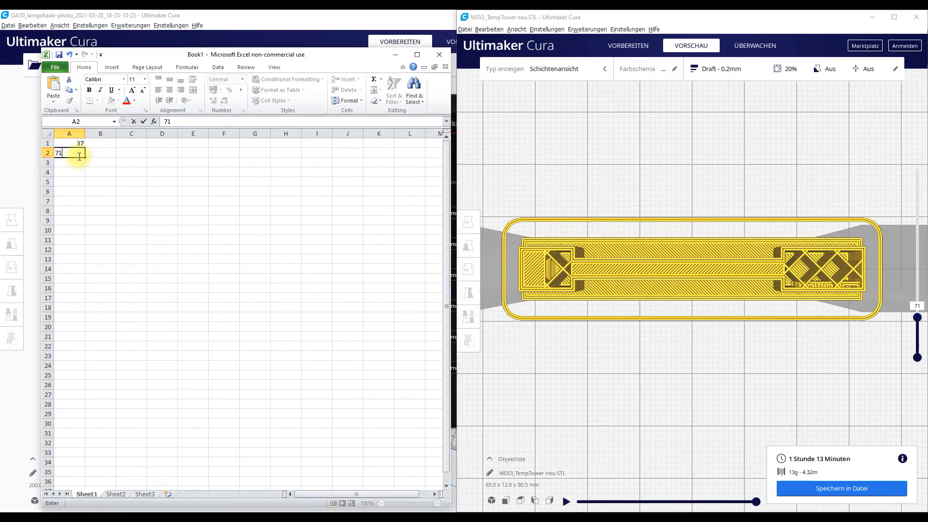
key("Return")
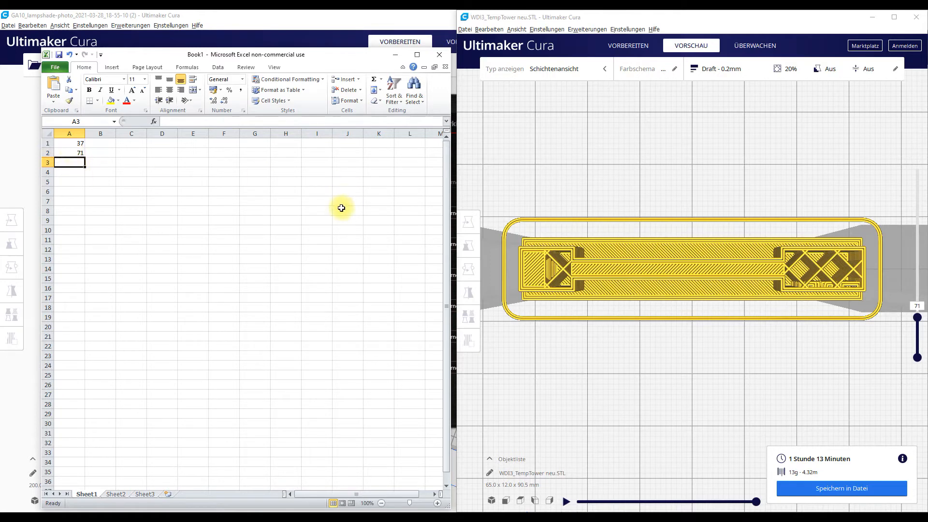
Advance the layer preview to the following section change at layer 106 and record 106 in cell A3.
key("Up")
key("Up")
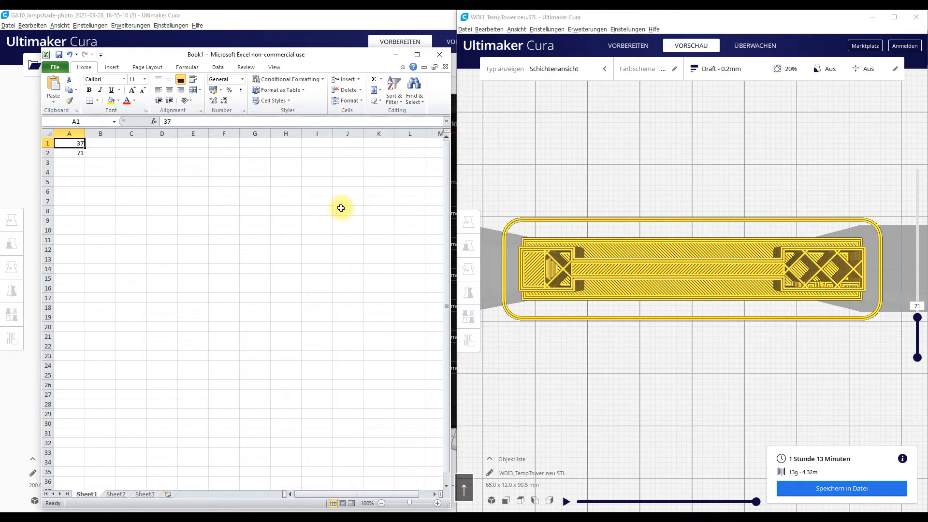
key("Down")
key("Down")
key("Down")
key("Up")
left_click(914, 319)
key("Up")
key("Up")
key("Up")
key("Up")
key("Up")
key("Up")
key("Up")
key("Up")
key("Up")
key("Up")
key("Up")
key("Up")
key("Up")
key("Up")
key("Up")
key("Up")
key("Up")
key("Up")
key("Up")
key("Up")
key("Up")
key("Up")
key("Up")
key("Up")
key("Up")
key("Up")
key("Up")
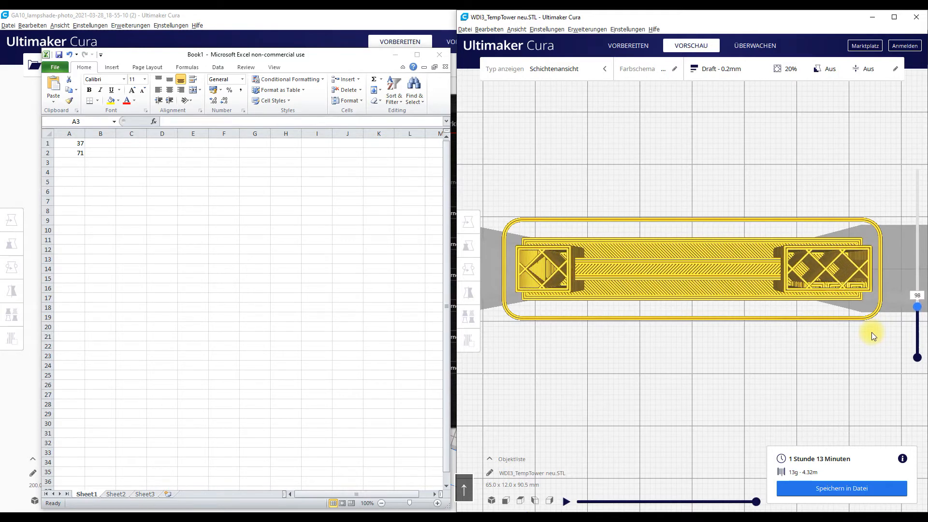
key("Up")
key("Up")
key("Up")
key("Up")
key("Up")
key("Up")
key("Up")
key("Up")
key("Up")
key("Up")
key("Up")
key("Down")
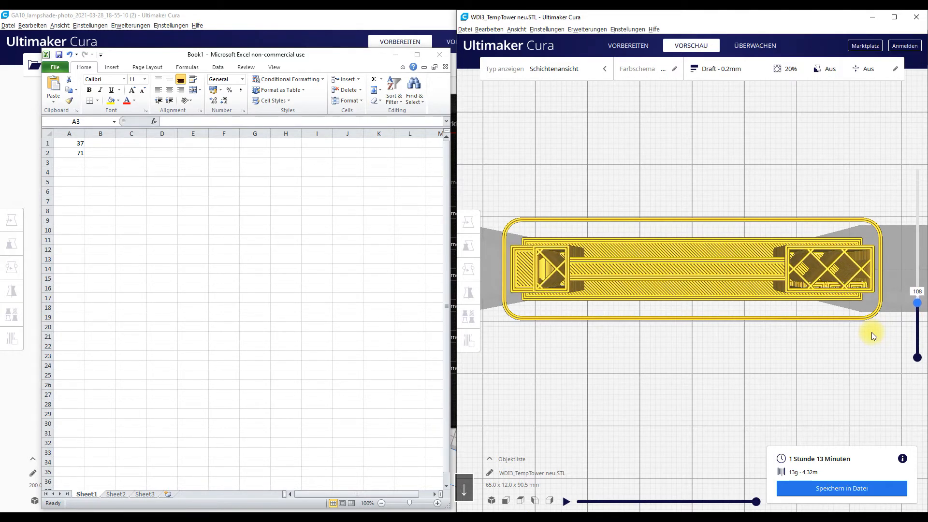
key("Down")
key("Down")
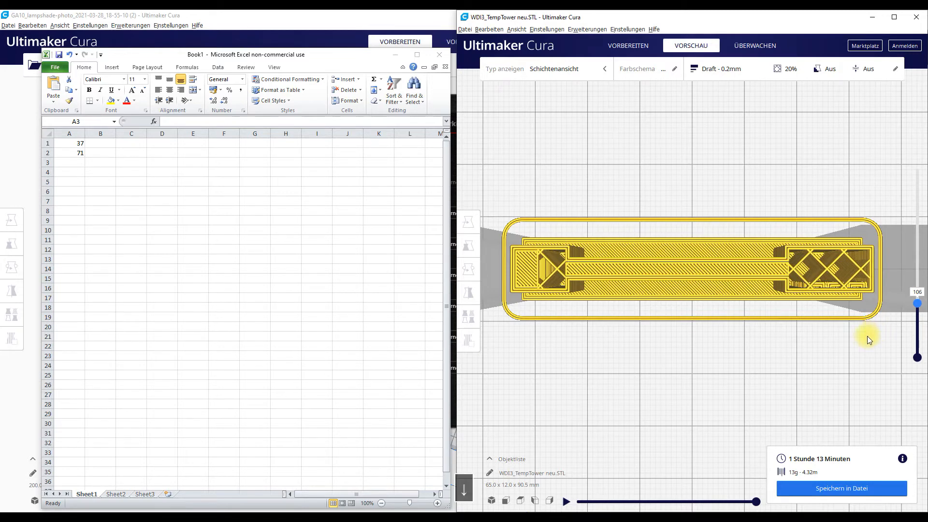
left_click(76, 164)
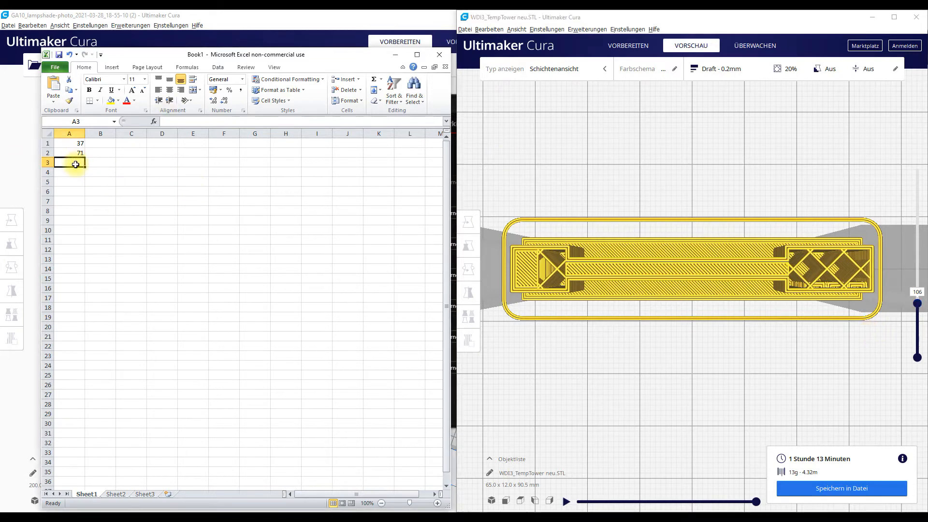
type("106")
key("Return")
Preview the complete tower up to layer 452 and compare the recorded layer numbers in cells A2 and A3.
left_click_drag(917, 304, 923, 142)
left_click(70, 153)
left_click(70, 153)
mouse_move(71, 152)
left_mouse_down()
mouse_move(71, 172)
mouse_move(70, 163)
left_mouse_up()
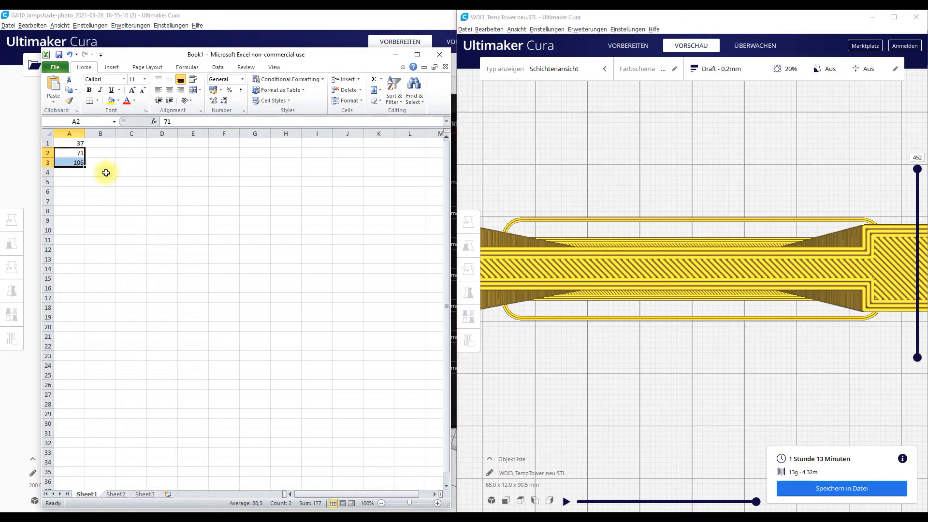
mouse_move(85, 164)
left_mouse_down()
mouse_move(77, 265)
mouse_move(75, 167)
left_mouse_up()
left_click(75, 173)
Bring the layer preview to the fourth section change at layer 141 and enter 141 in cell A4.
left_click_drag(917, 171, 900, 310)
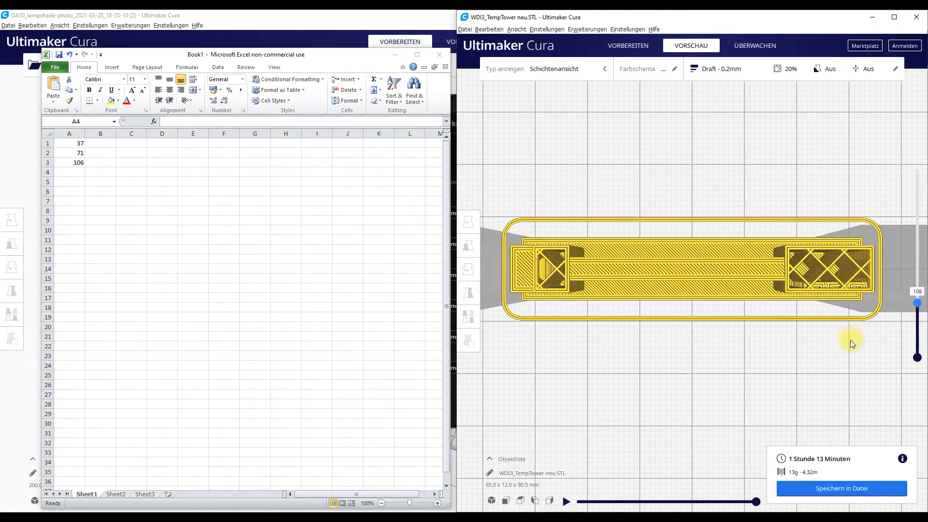
key("Up")
key("Up")
key("Up")
key("Up")
key("Up")
key("Up")
key("Up")
key("Up")
key("Up")
key("Up")
key("Up")
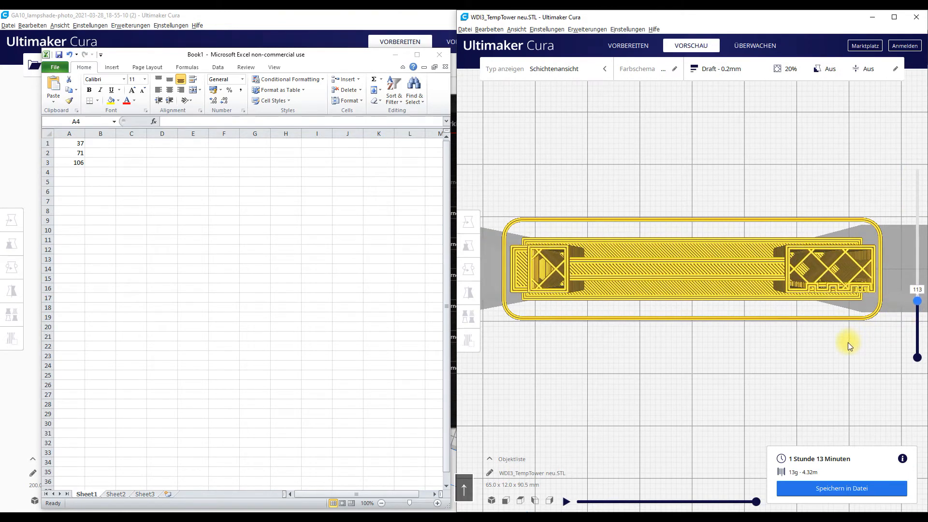
key("Up")
key("Up")
key("Up")
key("Up")
key("Up")
key("Up")
key("Up")
key("Up")
key("Up")
key("Up")
key("Up")
key("Up")
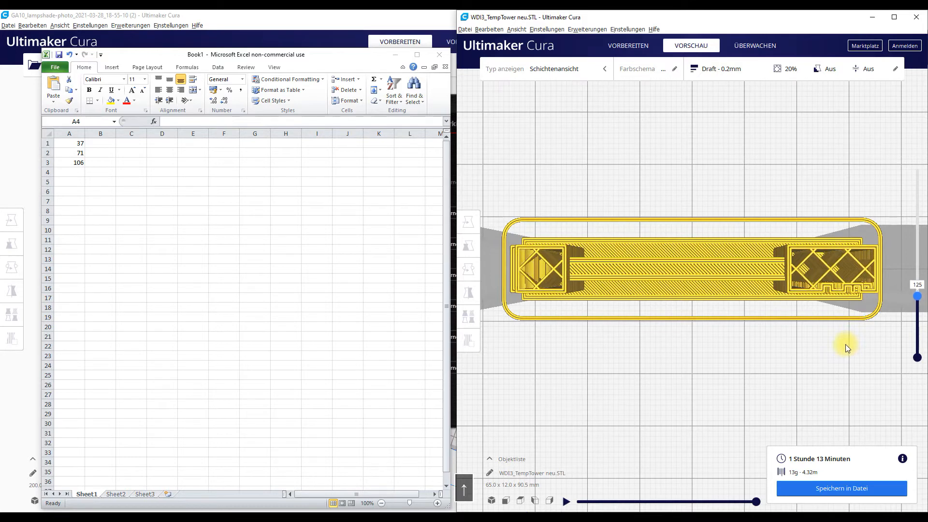
key("Up")
key("Up")
key("Up")
key("Up")
key("Up")
key("Up")
key("Up")
key("Up")
key("Up")
key("Up")
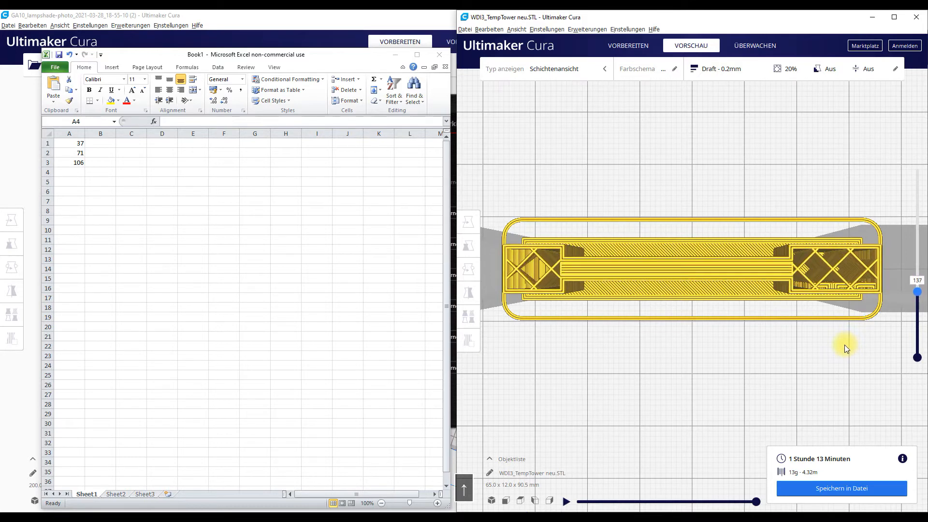
key("Up")
key("Up")
key("Up")
key("Up")
key("Up")
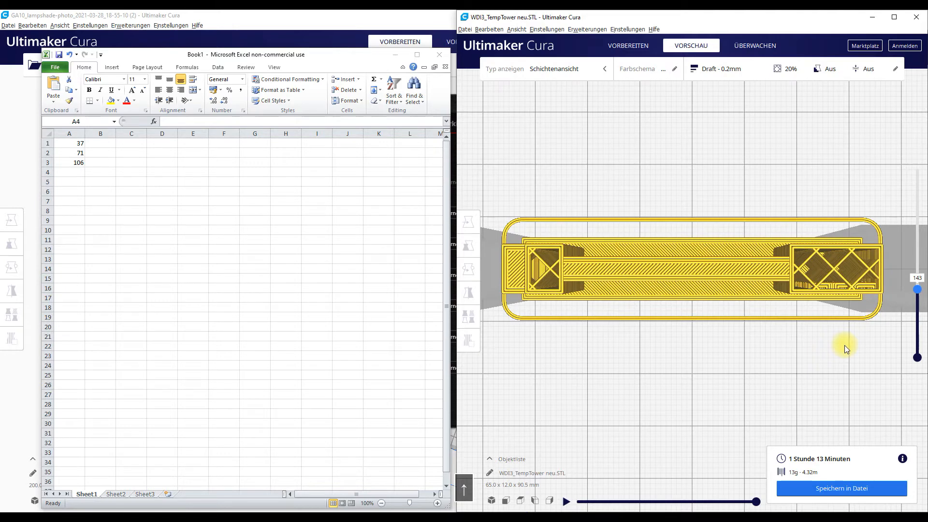
key("Down")
key("Down")
key("Down")
key("Down")
key("Down")
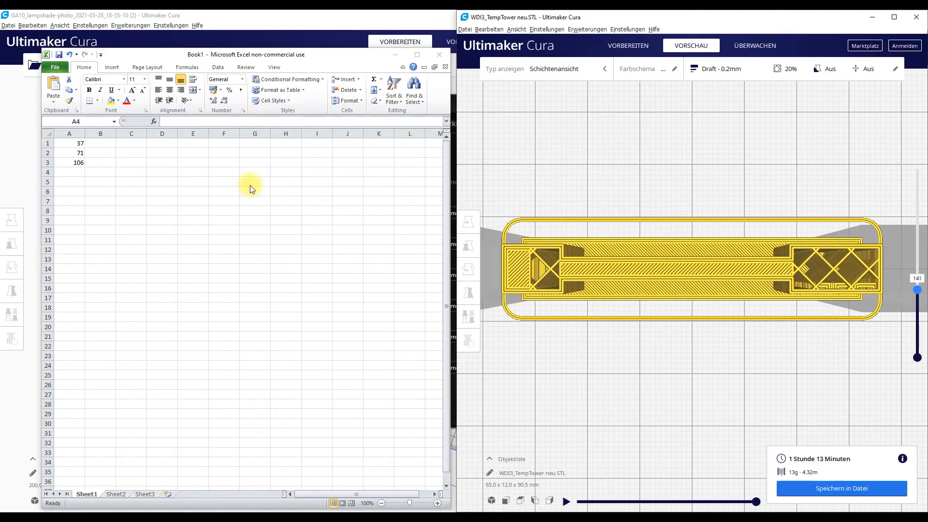
left_click(73, 171)
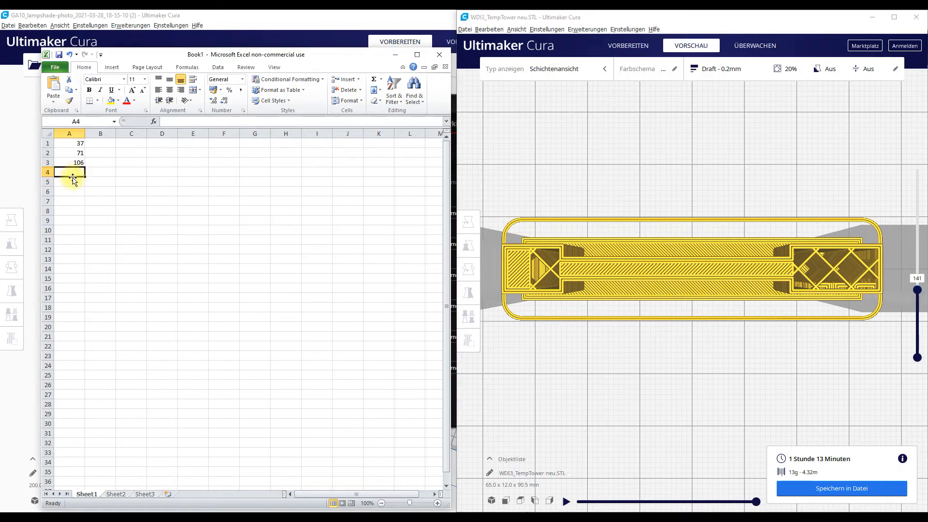
type("141")
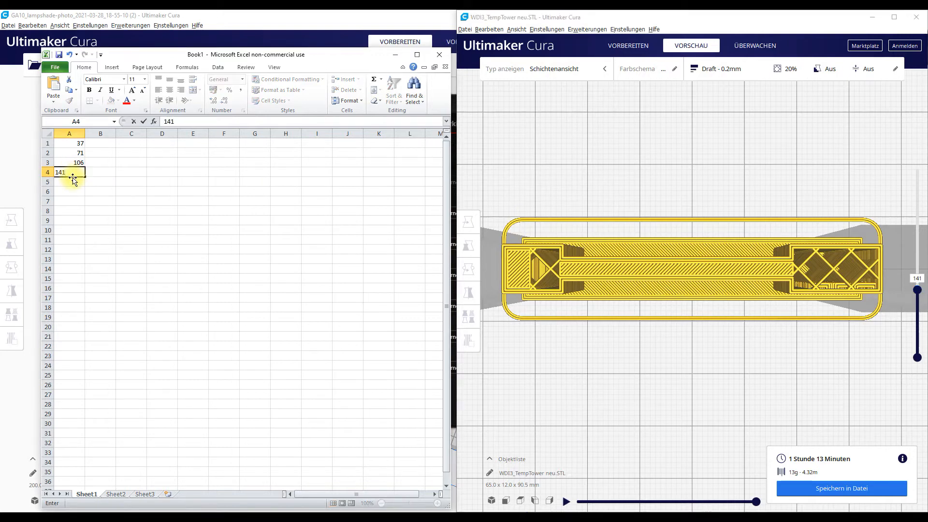
Advance the Cura layer preview to the fifth section change at layer 176 and record 176 in cell A5.
left_click(920, 279)
key("Up")
key("Up")
key("Up")
key("Up")
key("Up")
key("Up")
key("Up")
key("Up")
key("Up")
key("Up")
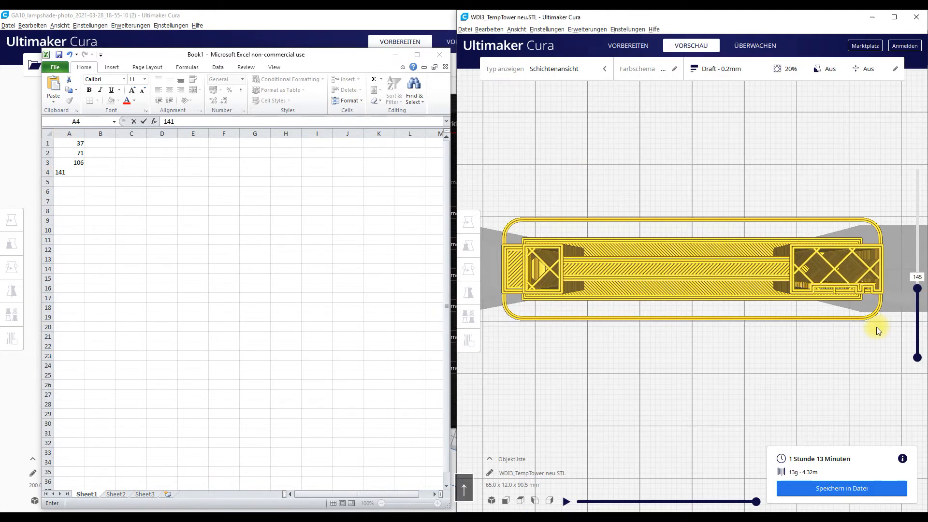
key("Up")
key("Up")
key("Up")
key("Up")
key("Up")
key("Up")
key("Up")
key("Up")
key("Up")
key("Up")
key("Up")
key("Up")
key("Up")
key("Up")
key("Up")
key("Up")
key("Up")
key("Up")
key("Up")
key("Up")
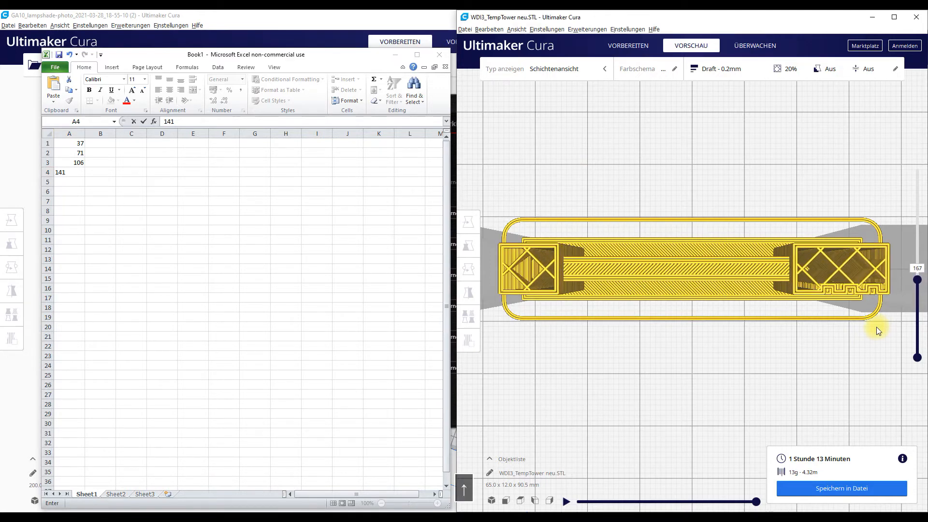
key("Up")
key("Up")
key("Up")
key("Up")
key("Down")
key("Down")
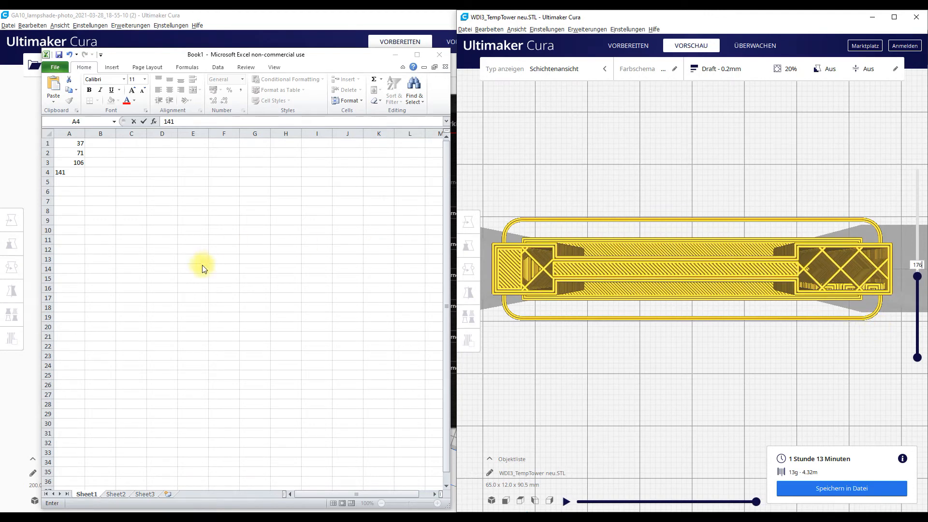
left_click(72, 184)
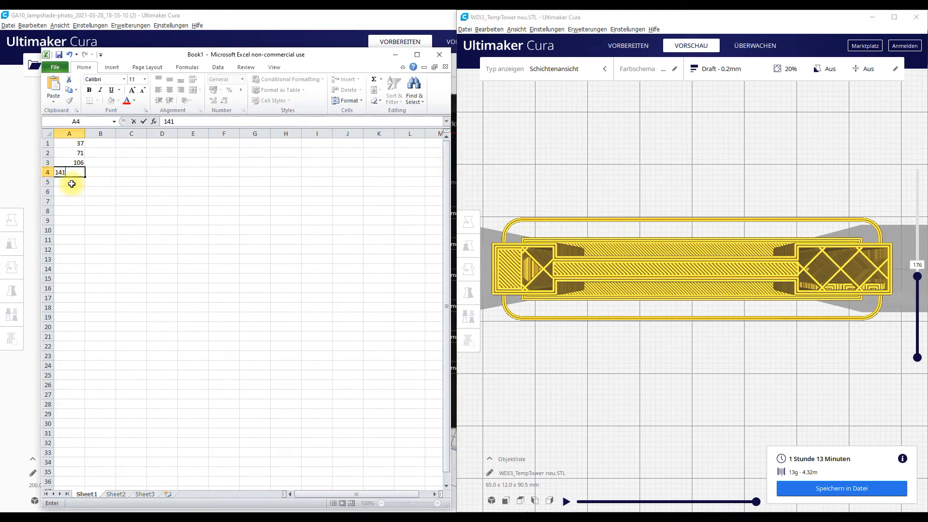
type("1")
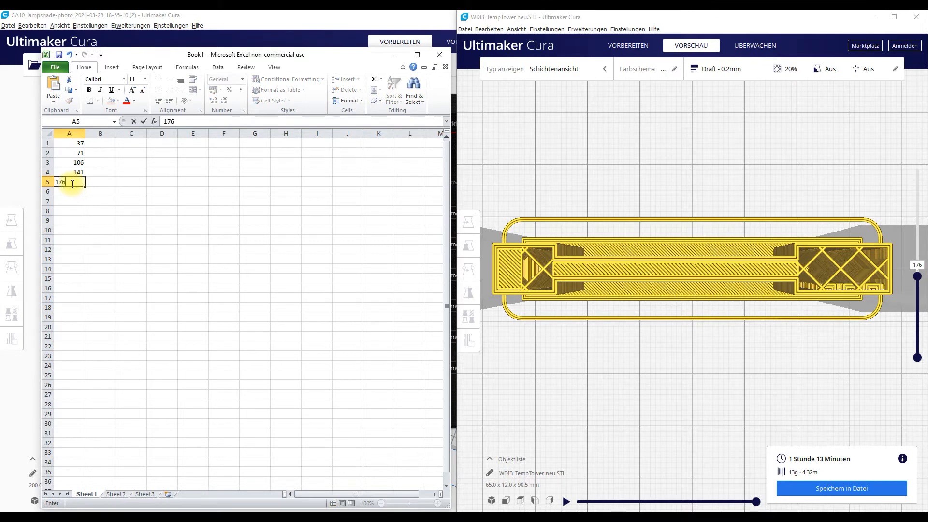
type("76")
left_click(77, 192)
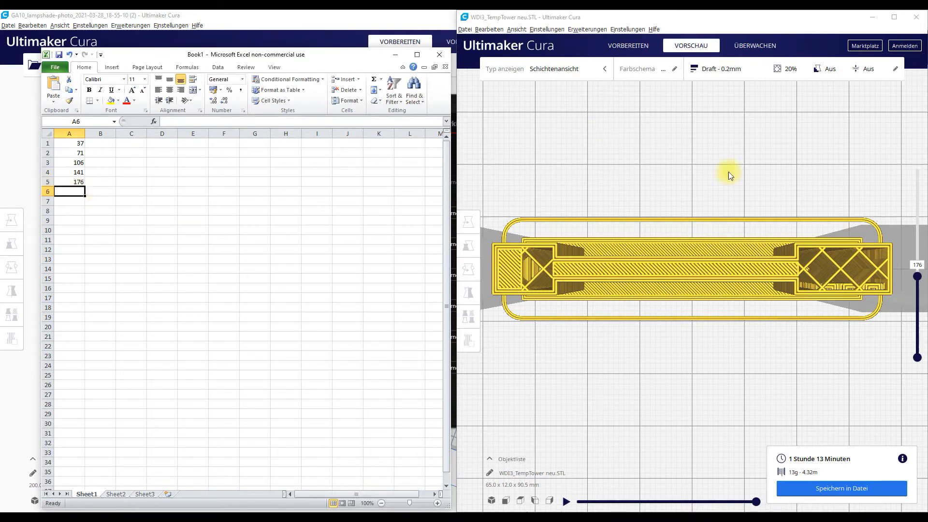
Step the layer preview up to the tower's sixth section change at layer 210 and enter 210 in cell A6.
left_click(917, 278)
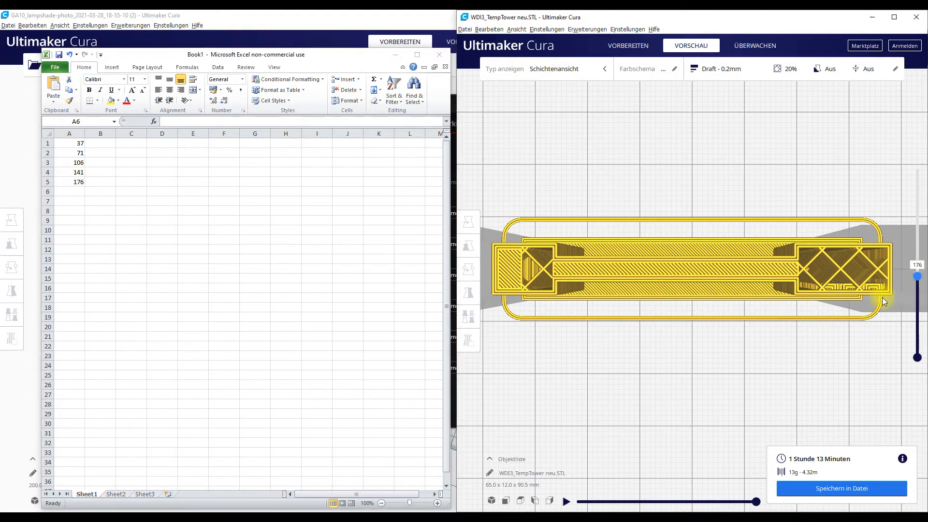
key("Up")
key("Up")
key("Up")
key("Up")
key("Up")
key("Up")
key("Up")
key("Up")
key("Up")
key("Up")
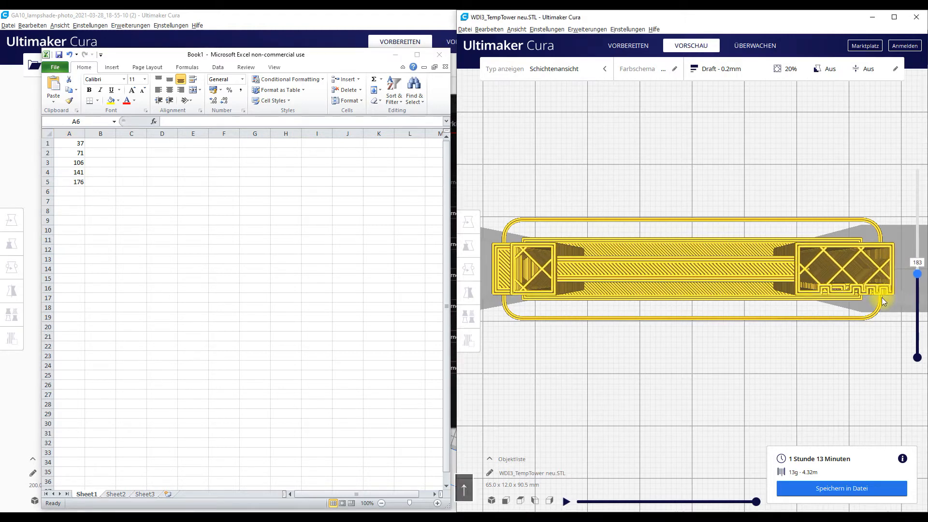
key("Up")
key("Up")
key("Up")
key("Up")
key("Up")
key("Up")
key("Up")
key("Up")
key("Up")
key("Up")
key("Up")
key("Up")
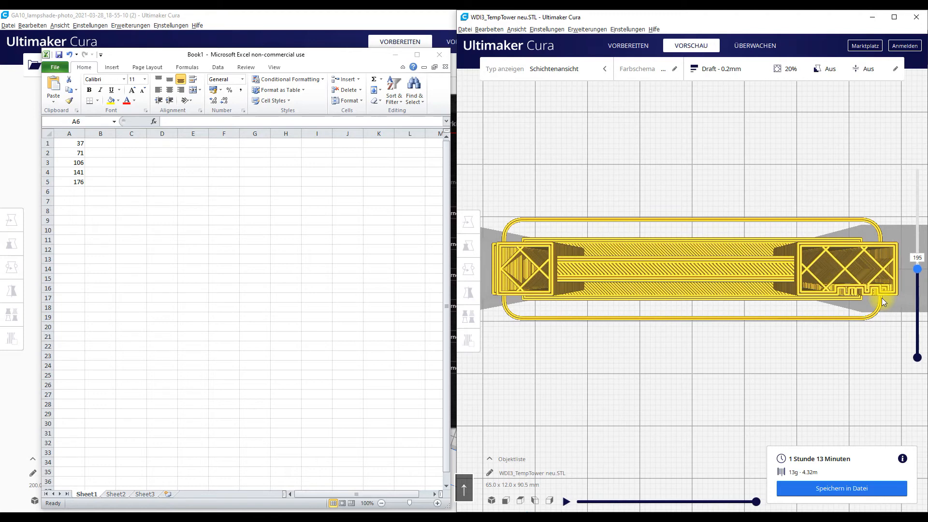
key("Up")
key("Up")
key("Up")
key("Up")
key("Up")
key("Up")
key("Up")
key("Up")
key("Up")
key("Up")
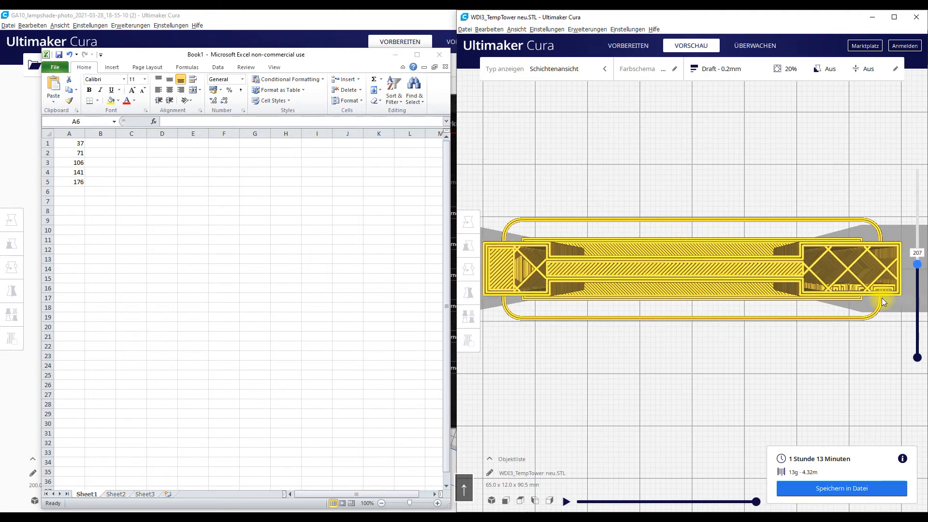
key("Up")
key("Up")
key("Up")
key("Up")
key("Down")
key("Down")
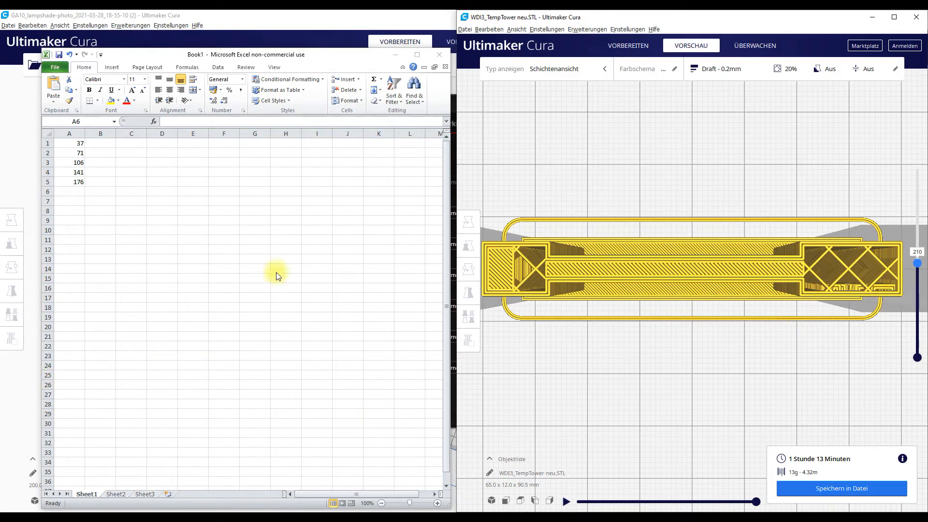
left_click(70, 194)
type("210")
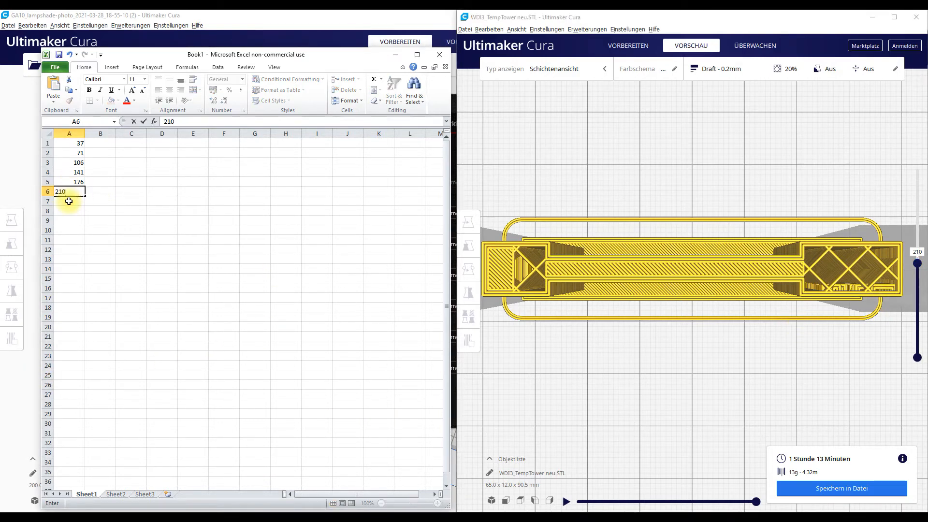
left_click(69, 201)
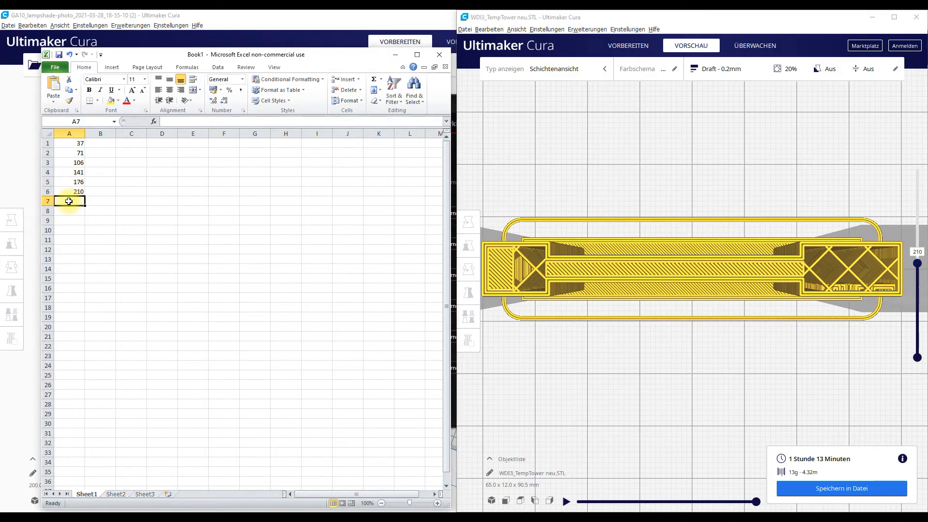
Bring the layer preview to the seventh section change at layer 245 and record 245 in cell A7.
left_click(919, 252)
key("Up")
key("Up")
key("Up")
key("Up")
key("Up")
key("Up")
key("Up")
key("Up")
key("Up")
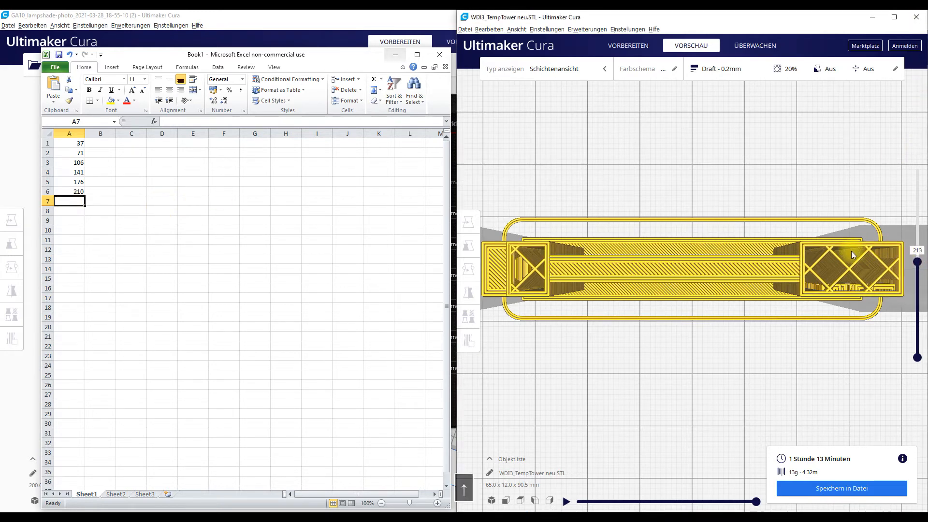
key("Up")
key("Up")
key("Up")
key("Up")
key("Up")
key("Up")
key("Up")
key("Up")
key("Up")
key("Up")
key("Up")
key("Up")
key("Up")
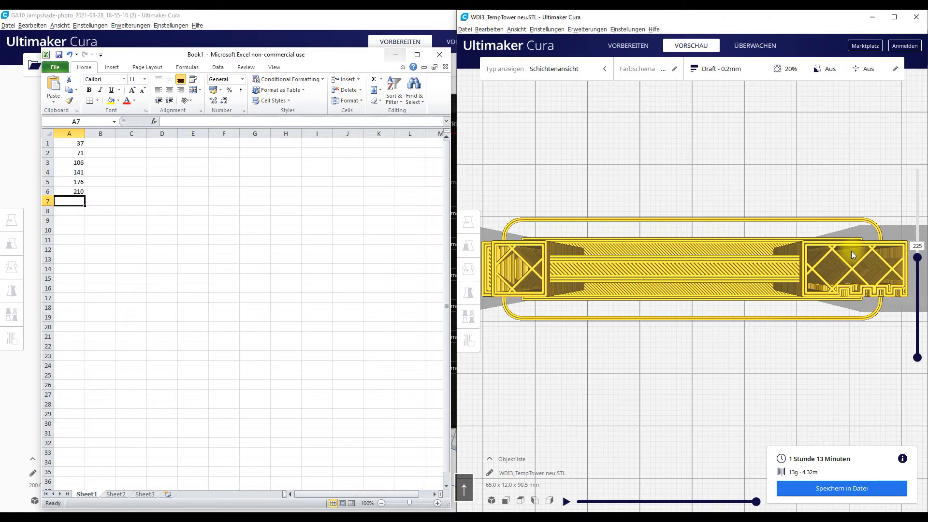
key("Up")
key("Up")
key("Up")
key("Up")
key("Up")
key("Up")
key("Up")
key("Up")
key("Up")
key("Up")
key("Up")
key("Up")
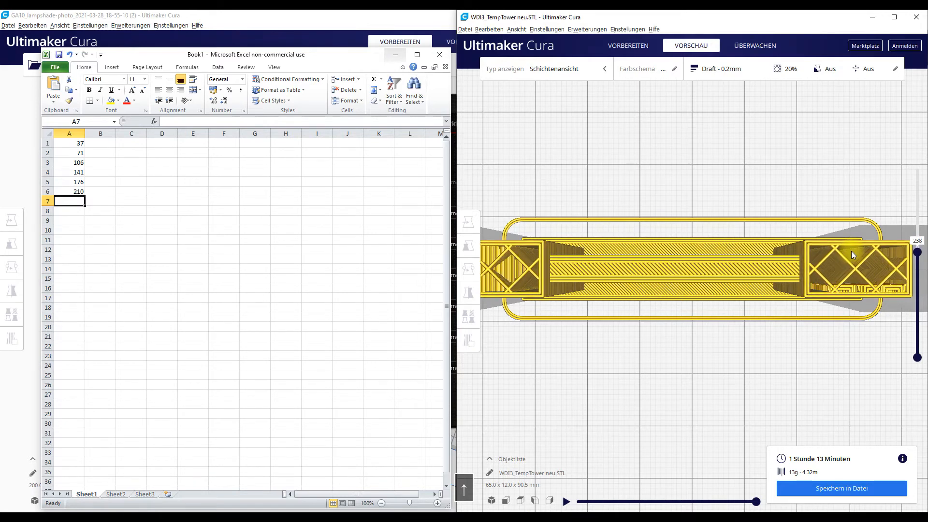
key("Up")
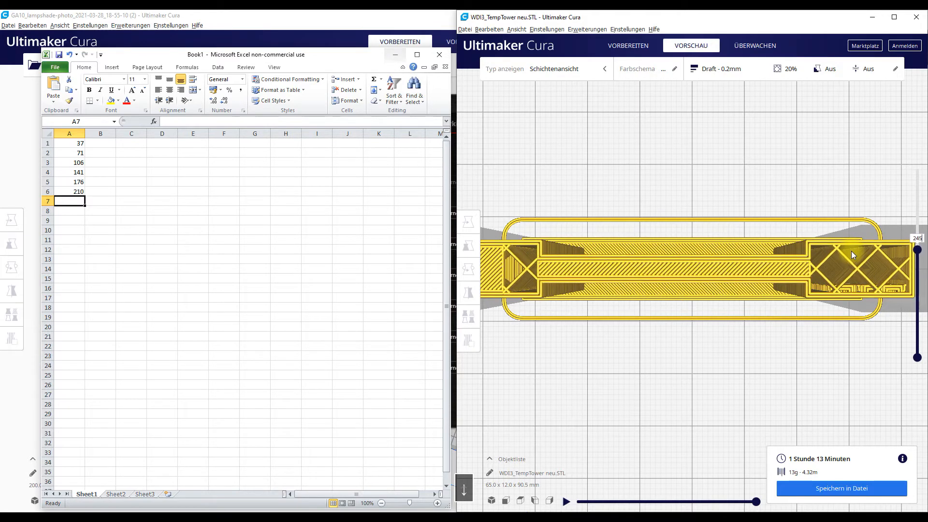
left_click(80, 200)
type("245")
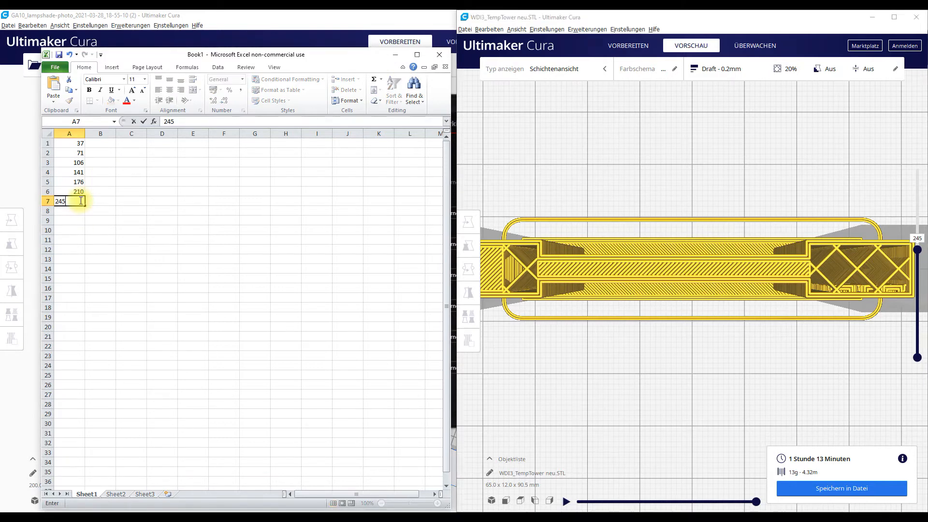
key("Return")
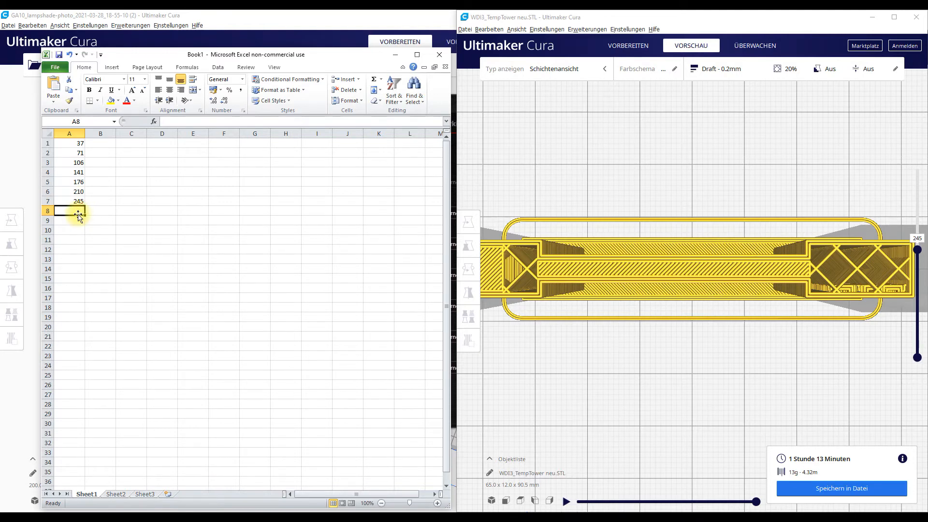
Advance the Cura layer preview to the tower's eighth section change at layer 280 and enter 280 in cell A8.
left_click(919, 238)
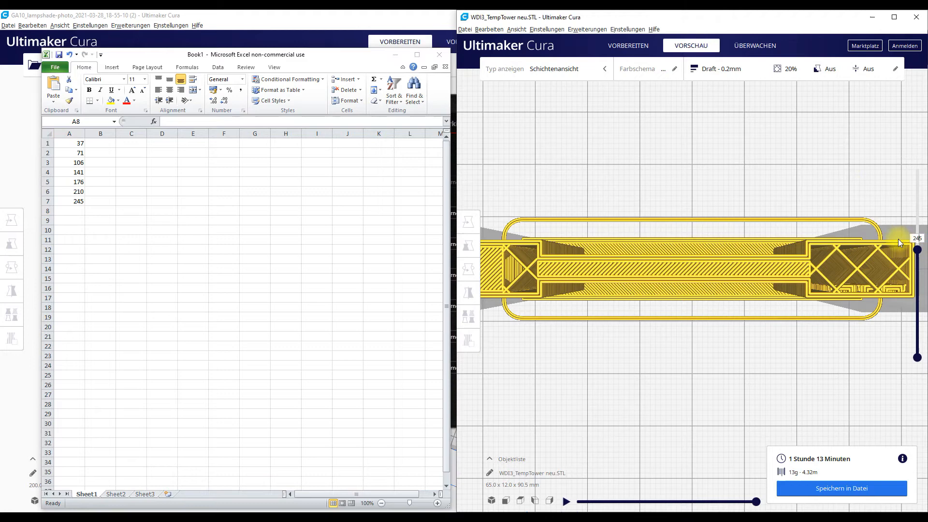
key("Up")
key("Up")
key("Up")
key("Up")
key("Up")
key("Up")
key("Up")
key("Up")
key("Up")
key("Up")
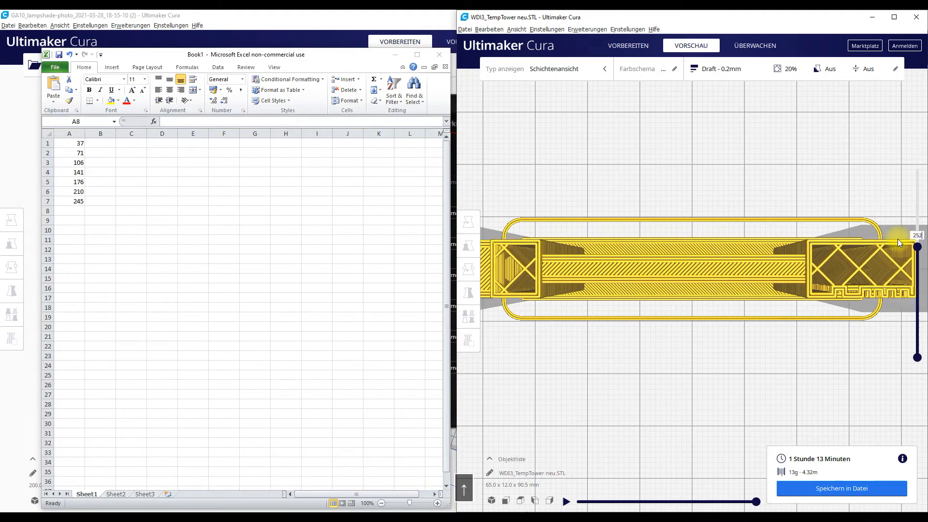
key("Up")
key("Up")
key("Up")
key("Up")
key("Up")
key("Up")
key("Up")
key("Up")
key("Up")
key("Up")
key("Up")
key("Up")
key("Up")
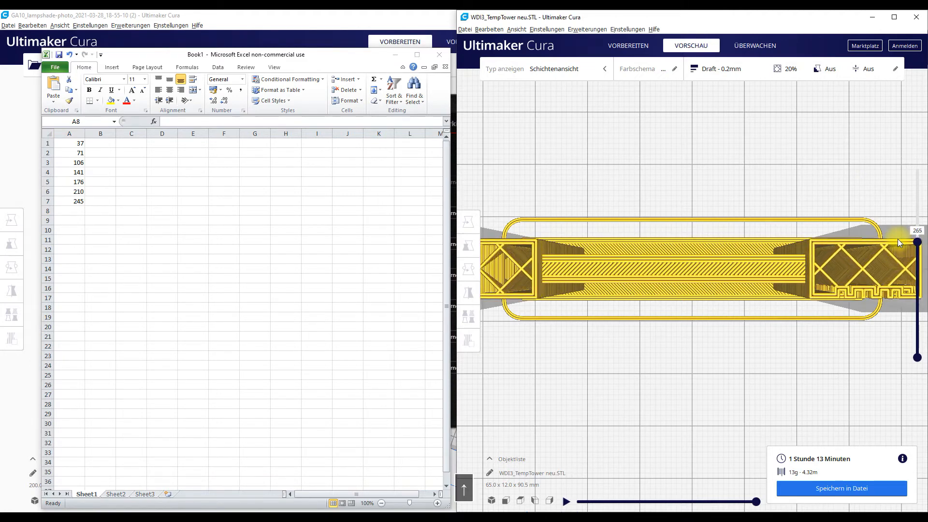
key("Up")
key("Up")
key("Up")
key("Up")
key("Up")
key("Up")
key("Up")
key("Up")
key("Up")
key("Up")
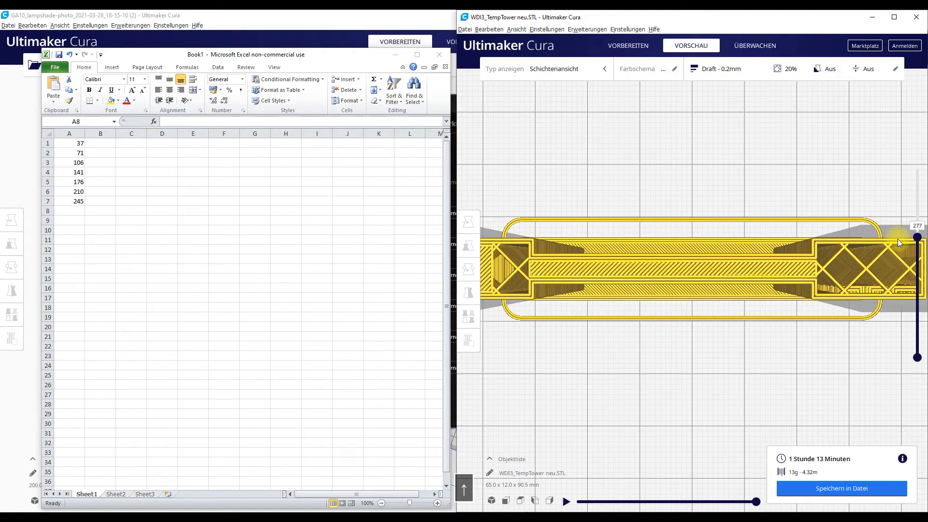
key("Up")
key("Up")
key("Up")
key("Up")
key("Down")
key("Down")
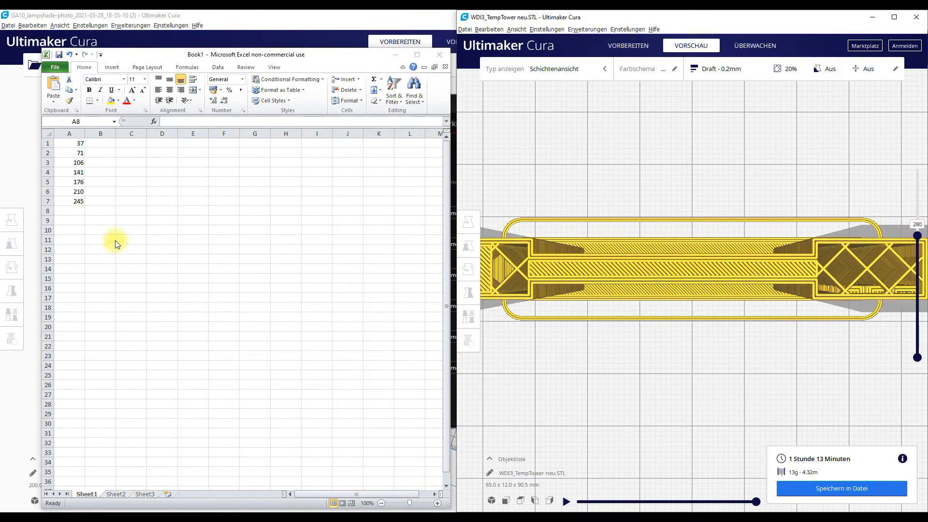
left_click(74, 210)
type("280")
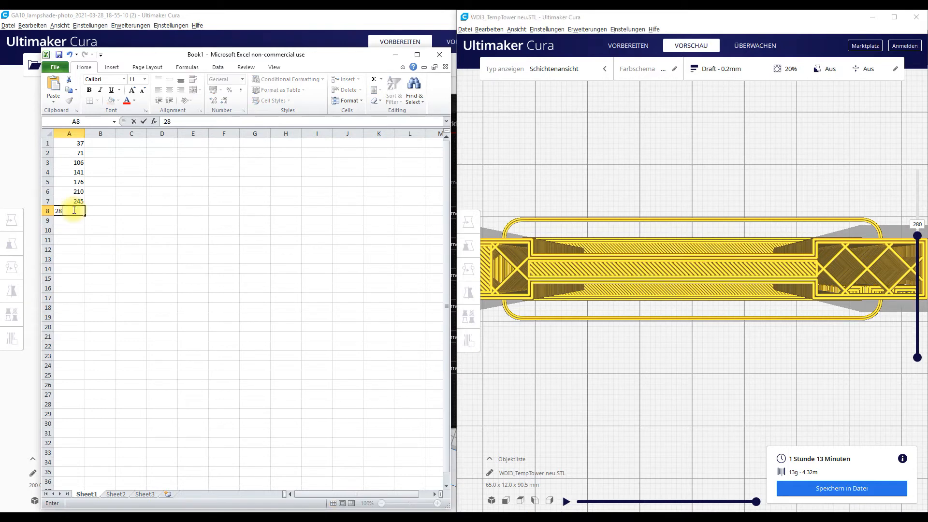
Bring the layer preview up to the ninth section change at layer 315 and record 315 in cell A9.
left_click(920, 224)
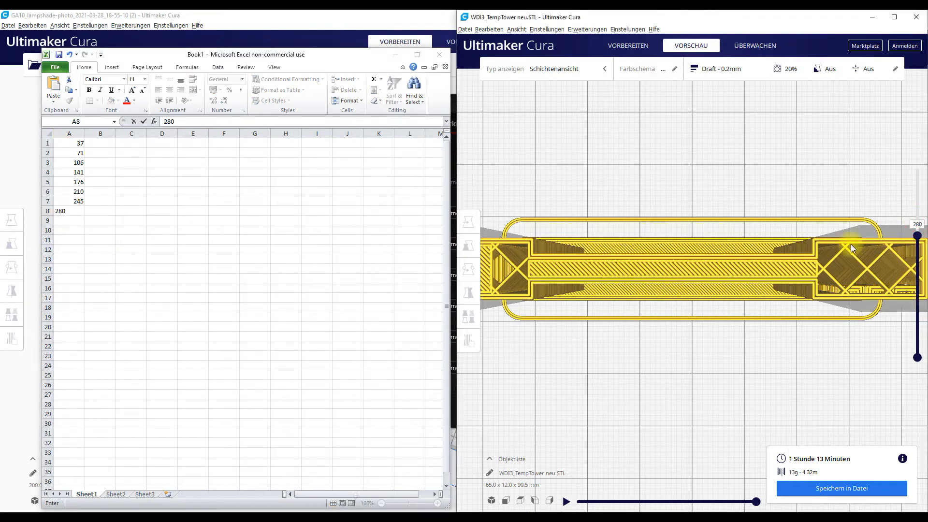
key("Up")
key("Up")
key("Up")
key("Up")
key("Up")
key("Up")
key("Up")
key("Up")
key("Up")
key("Up")
key("Up")
key("Up")
key("Up")
key("Up")
key("Up")
key("Up")
key("Up")
key("Up")
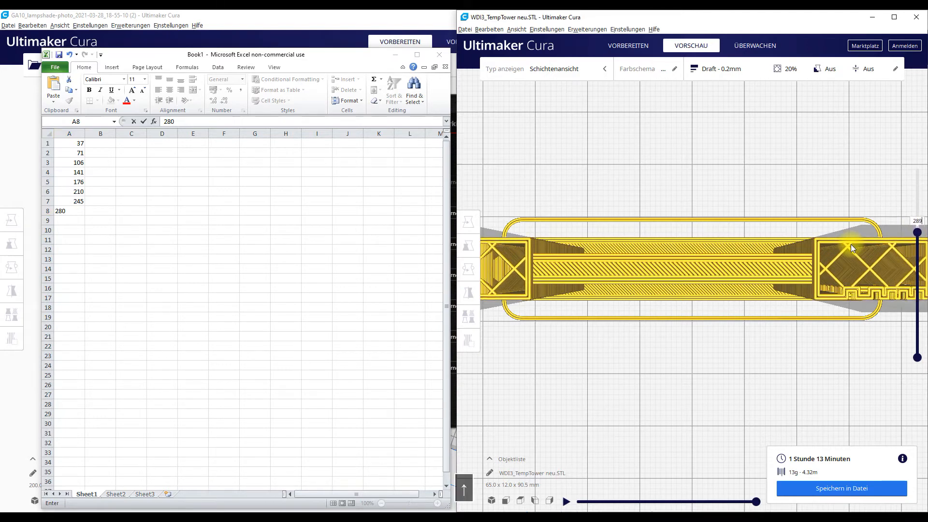
key("Up")
key("Up")
key("Up")
key("Up")
key("Up")
key("Up")
key("Up")
key("Up")
key("Up")
key("Up")
key("Up")
key("Up")
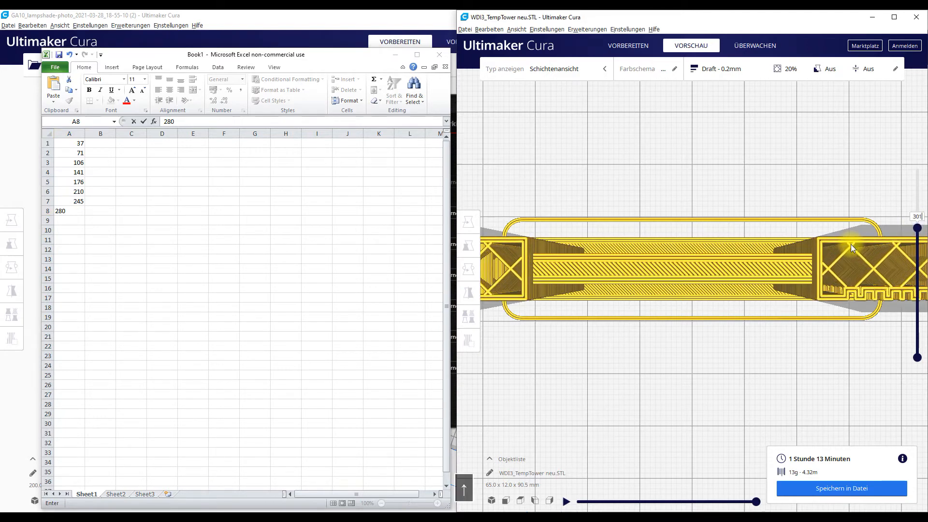
key("Up")
key("Up")
key("Up")
key("Up")
key("Up")
key("Up")
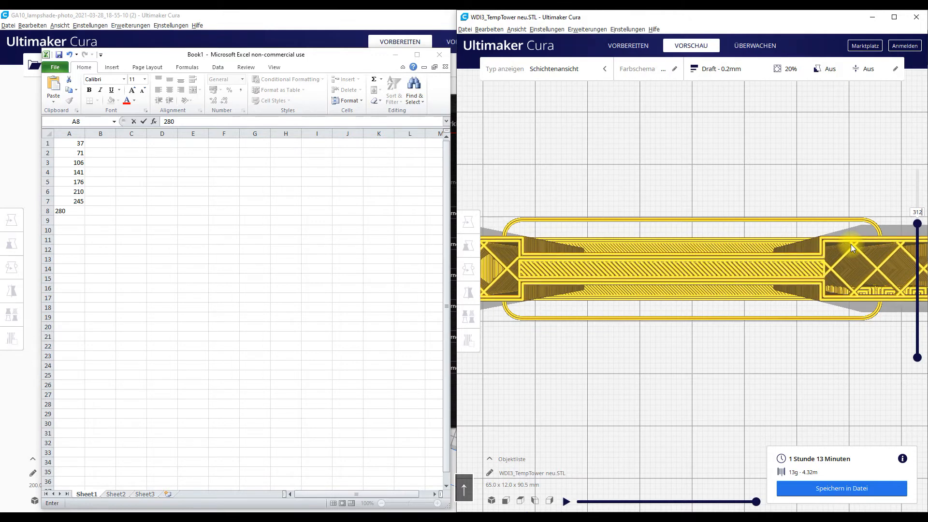
key("Down")
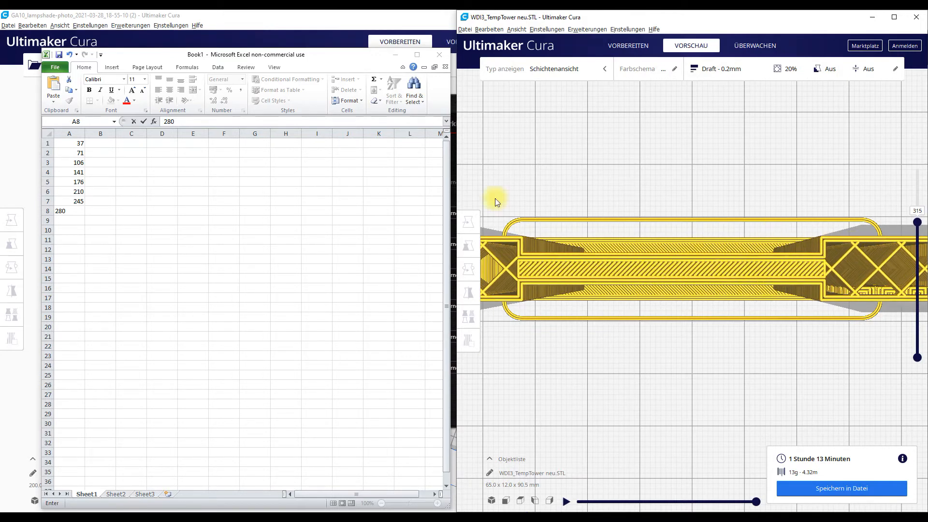
left_click(78, 220)
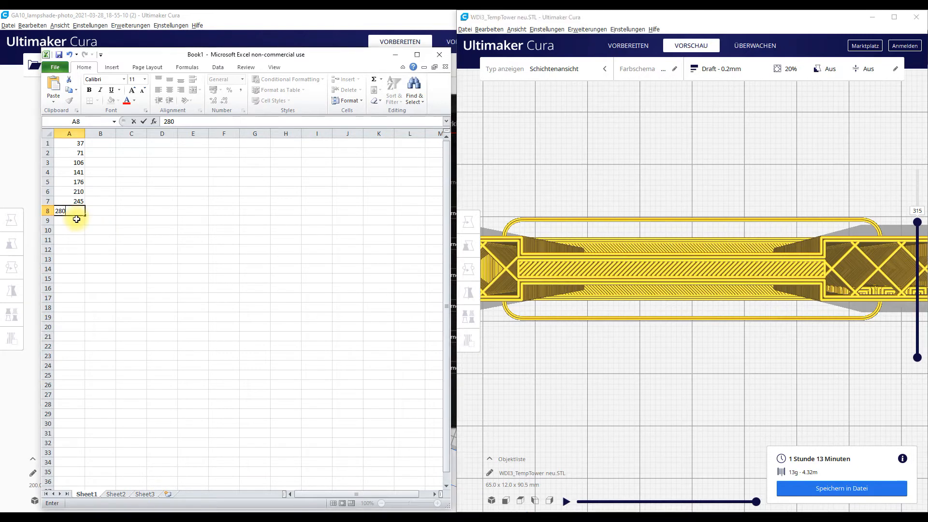
left_click(78, 221)
type("315")
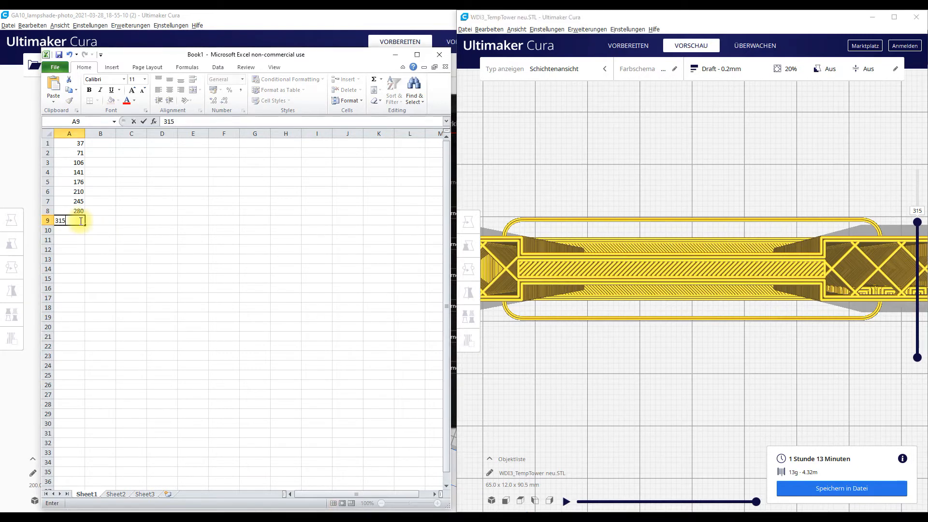
key("Return")
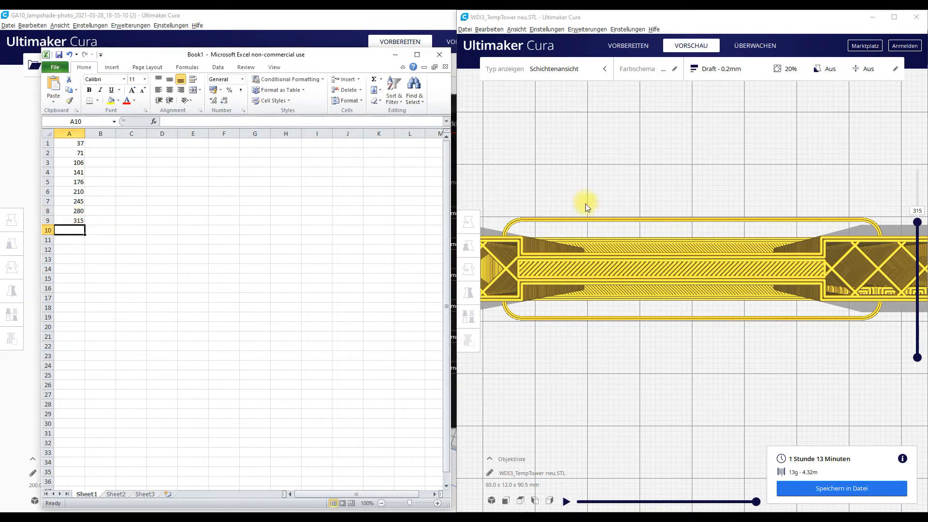
Step the Cura layer preview to the tenth section change at layer 349 and enter 349 in cell A10.
left_click(917, 222)
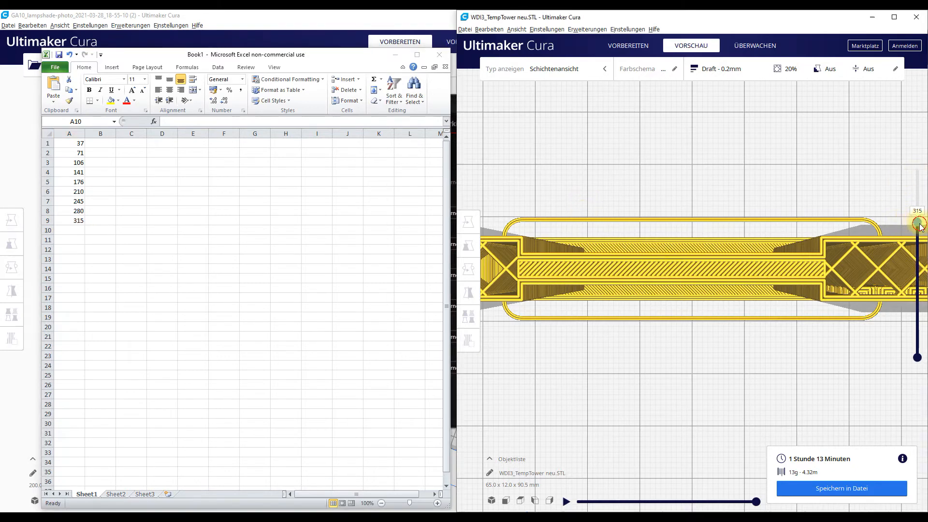
key("Up")
key("Up")
key("Up")
key("Up")
key("Up")
key("Up")
key("Up")
key("Up")
key("Up")
key("Up")
key("Up")
key("Up")
key("Up")
key("Up")
key("Up")
key("Up")
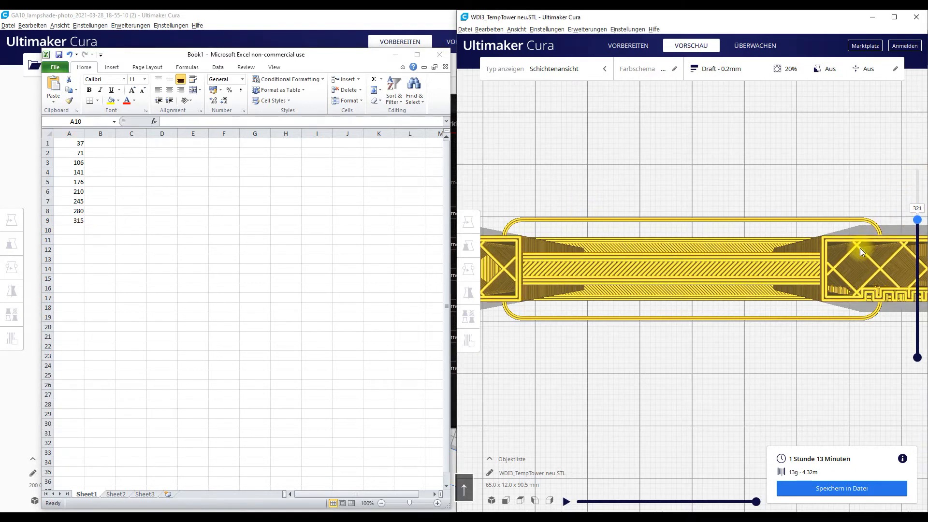
key("Up")
key("Up")
key("Up")
key("Up")
key("Up")
key("Up")
key("Up")
key("Up")
key("Up")
key("Up")
key("Up")
key("Up")
key("Up")
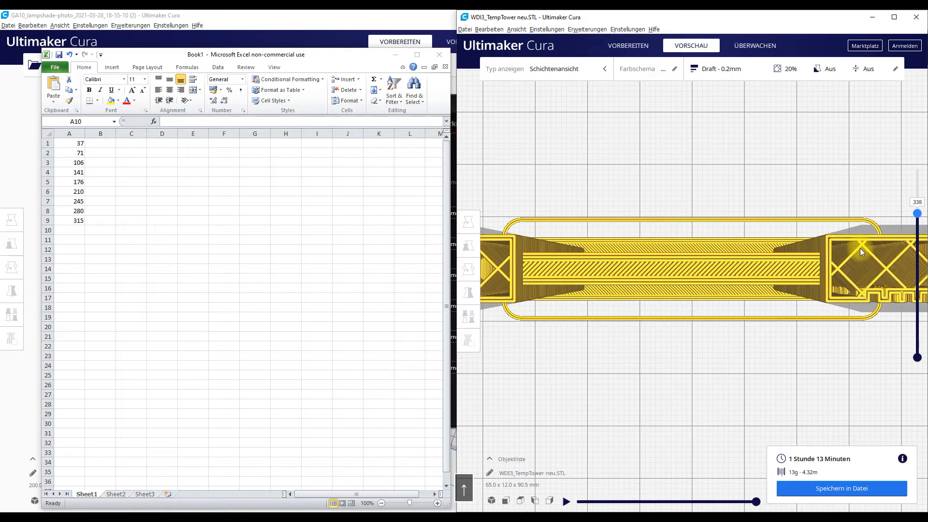
key("Up")
key("Up")
key("Up")
key("Up")
key("Up")
key("Up")
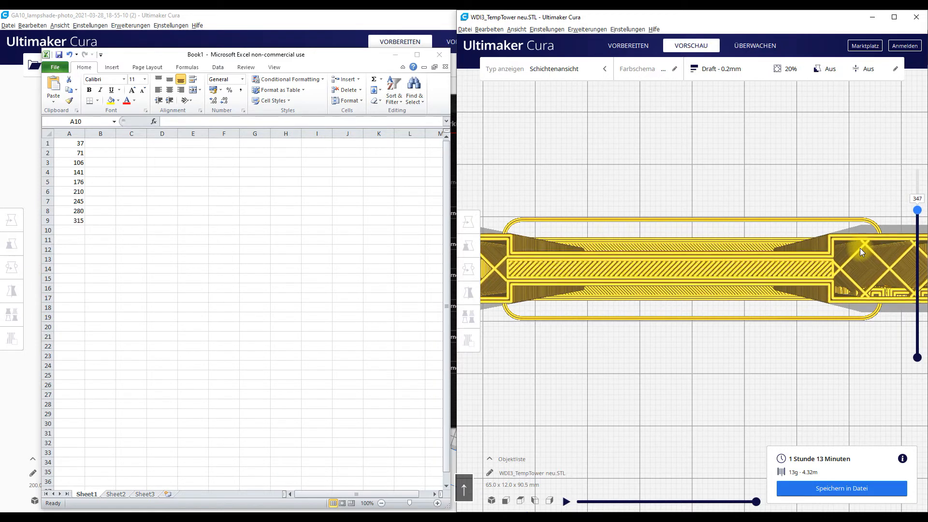
key("Down")
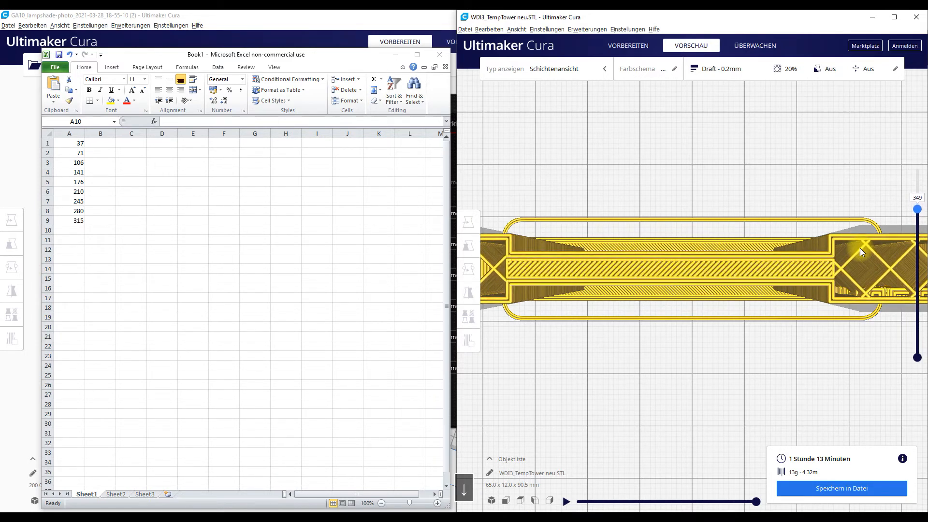
left_click(78, 230)
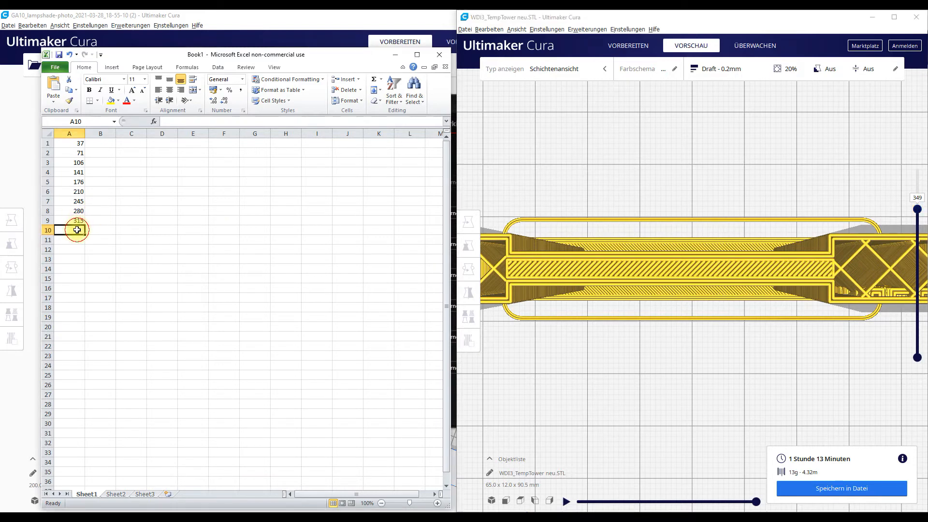
type("349")
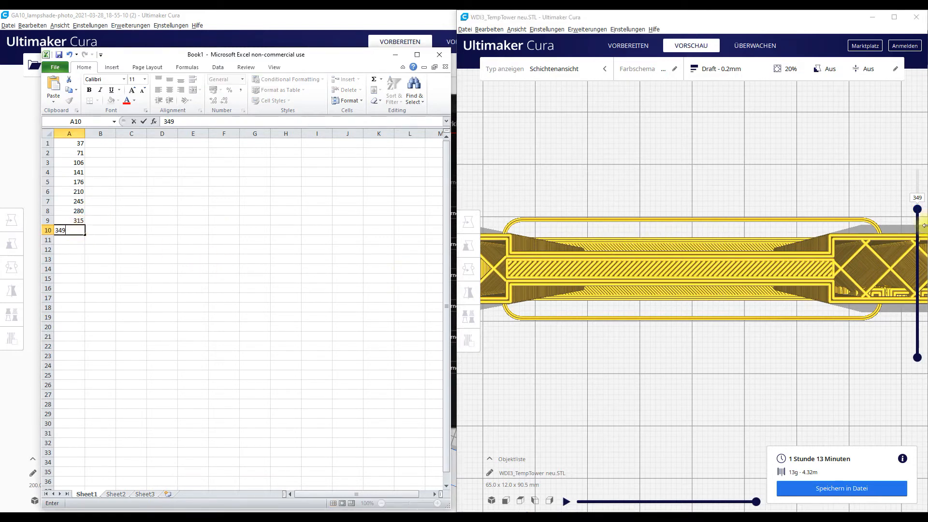
Advance the Cura layer preview to the tower's eleventh section change at layer 384 and enter 384 in cell A11.
left_click(918, 209)
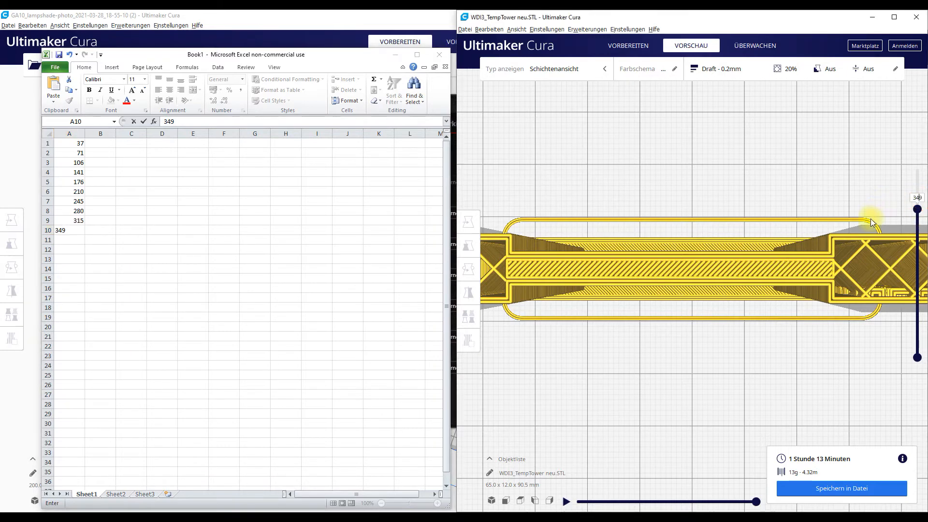
key("Up")
key("Up")
key("Up")
key("Up")
key("Up")
key("Up")
key("Up")
key("Up")
key("Up")
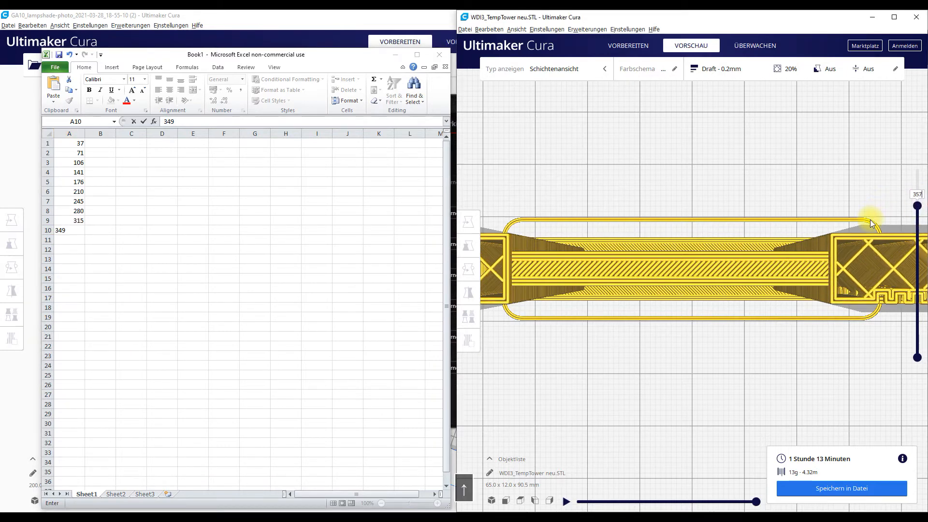
key("Up")
key("Up")
key("Up")
key("Up")
key("Up")
key("Up")
key("Up")
key("Up")
key("Up")
key("Up")
key("Up")
key("Up")
key("Up")
key("Up")
key("Up")
key("Up")
key("Up")
key("Up")
key("Up")
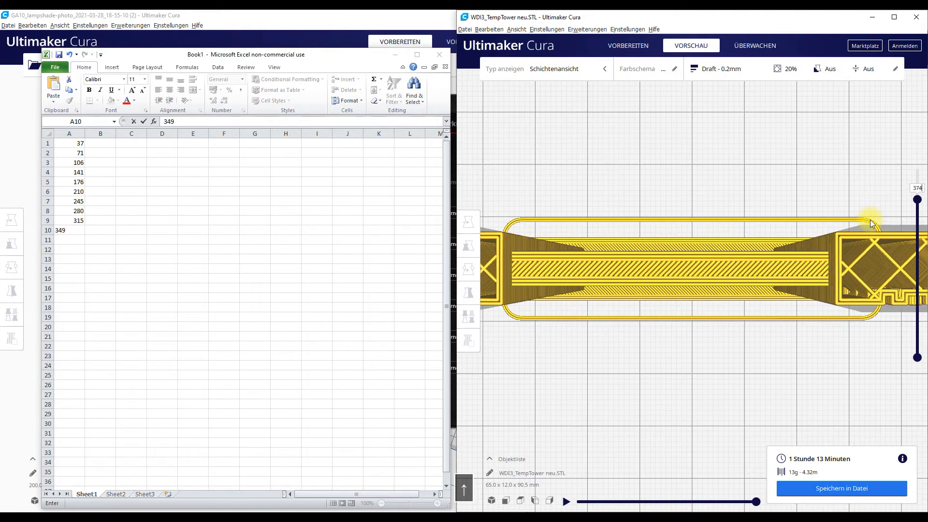
key("Up")
key("Up")
key("Up")
key("Up")
key("Up")
key("Up")
key("Up")
key("Up")
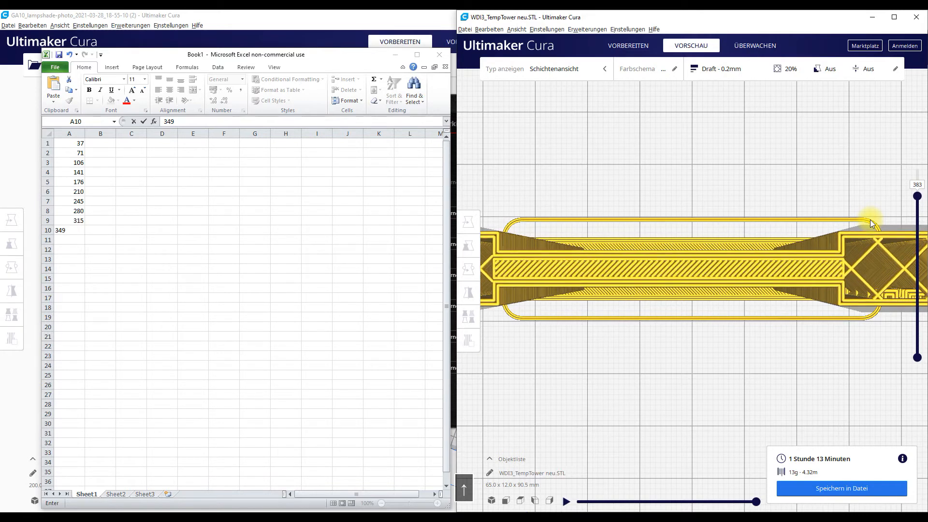
key("Down")
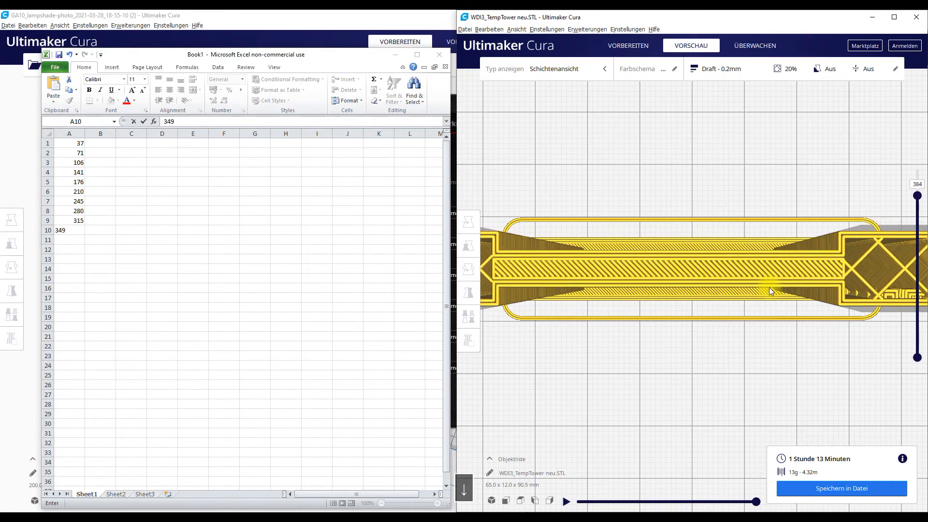
left_click(77, 238)
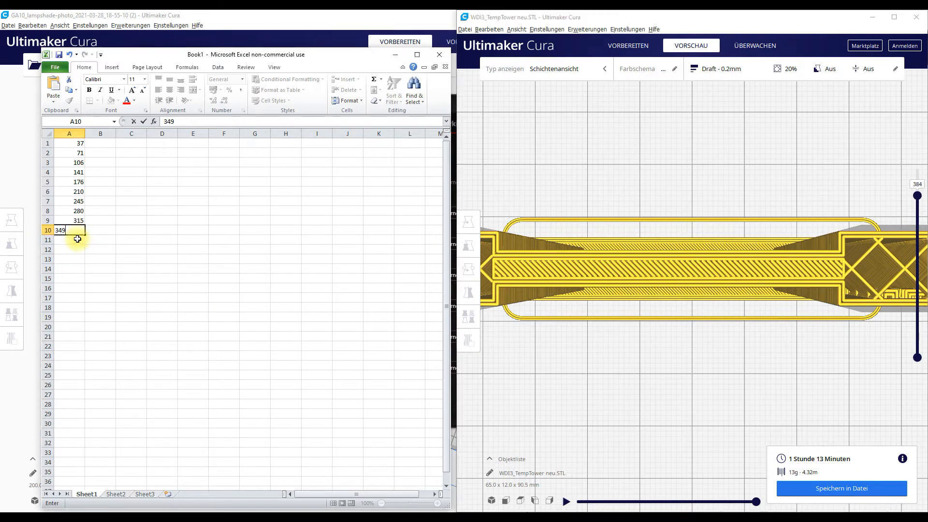
key("Return")
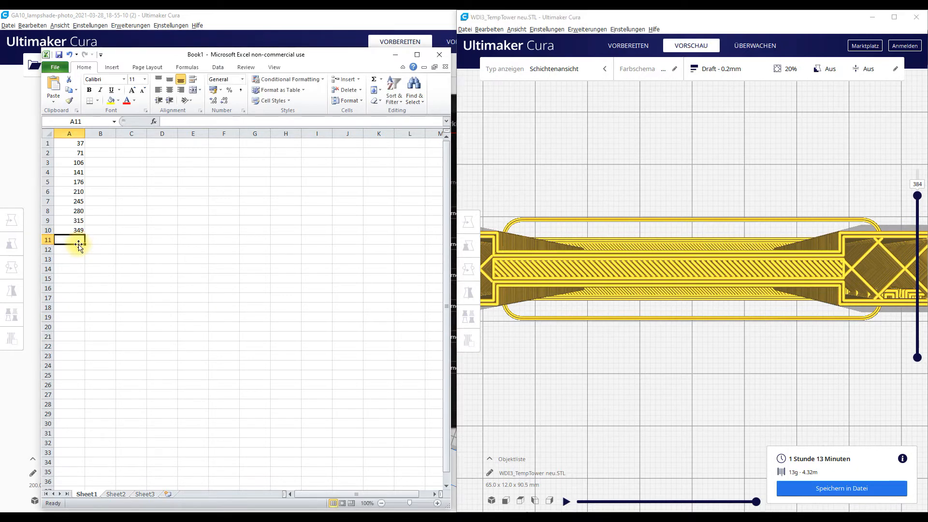
type("384")
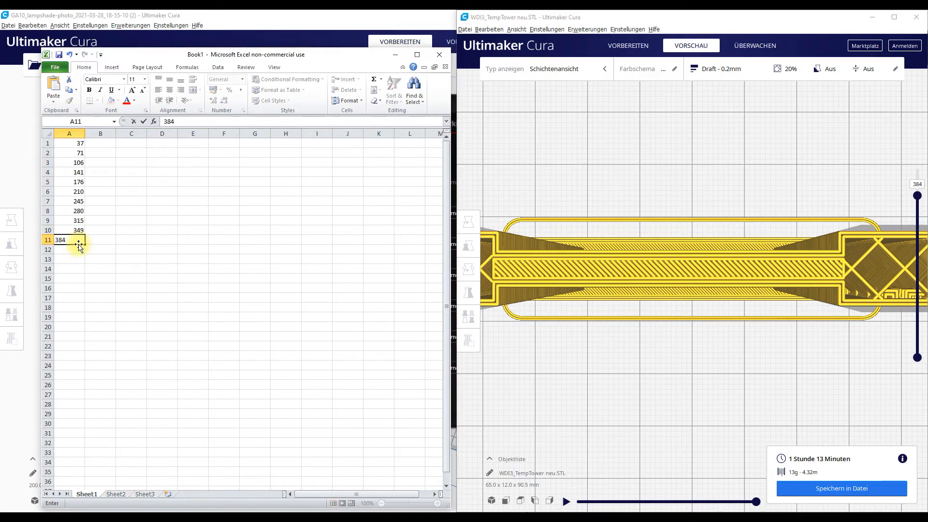
key("Return")
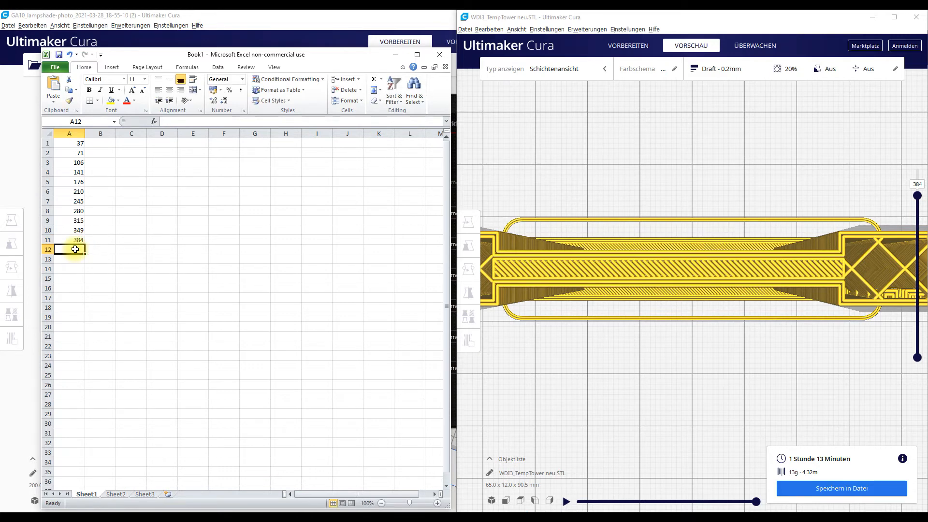
Bring the layer preview up to the twelfth section change at layer 419 and record 419 in cell A12.
left_click(918, 196)
key("Up")
key("Up")
key("Up")
key("Up")
key("Up")
key("Up")
key("Up")
key("Up")
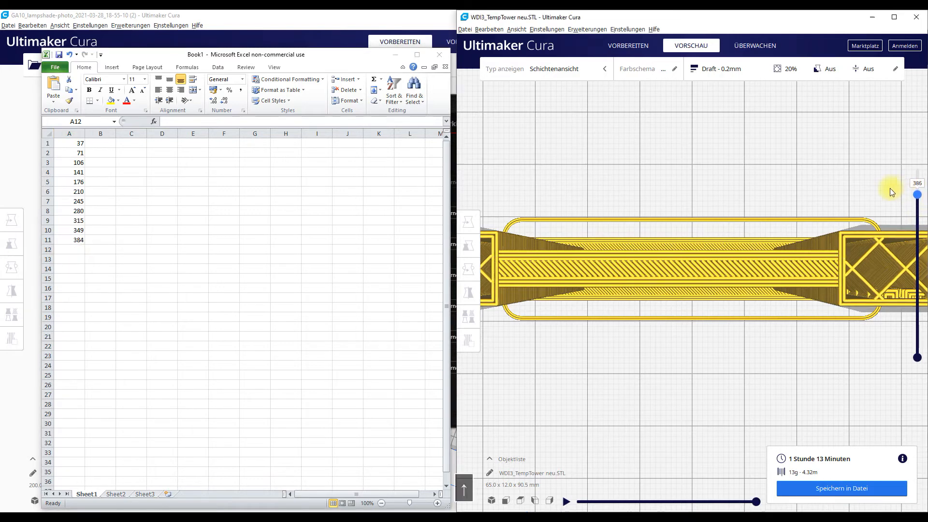
key("Up")
key("Up")
key("Up")
key("Up")
key("Up")
key("Up")
key("Up")
key("Up")
key("Up")
key("Up")
key("Up")
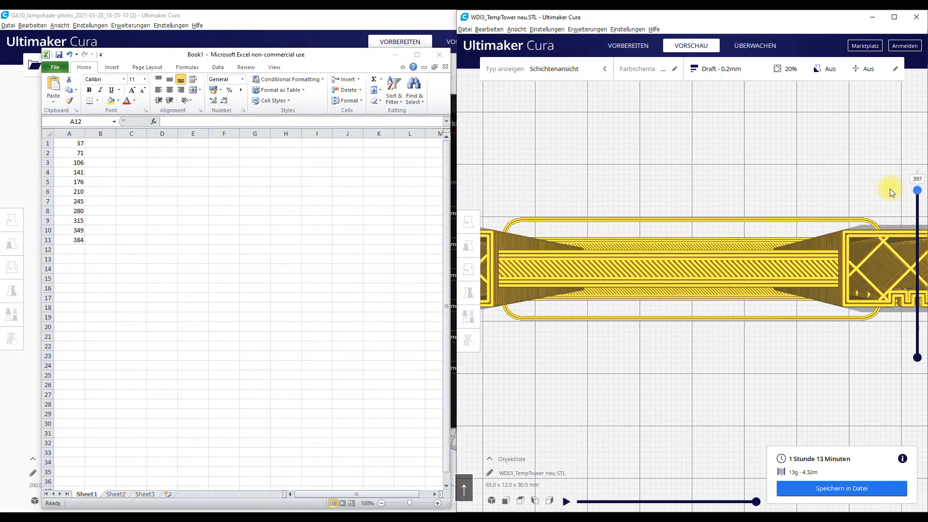
key("Up")
key("Up")
key("Up")
key("Up")
key("Up")
key("Up")
key("Up")
key("Up")
key("Up")
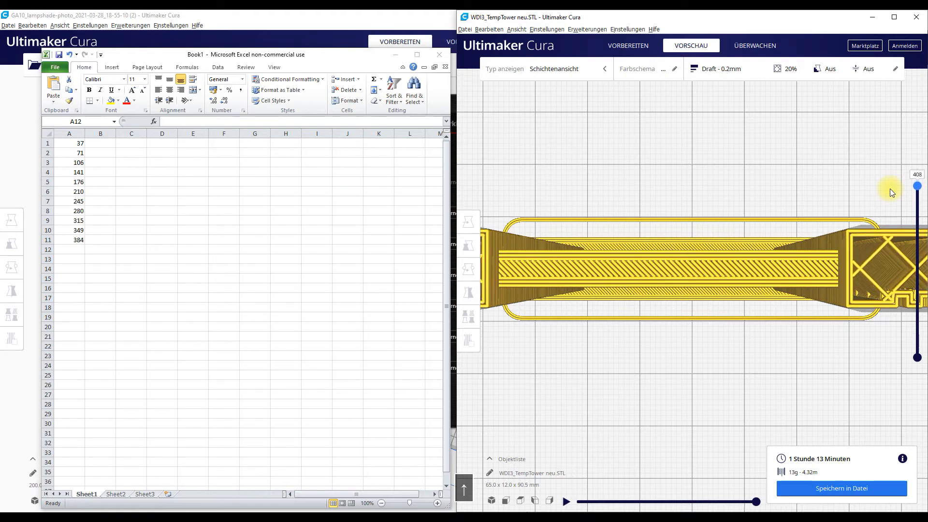
key("Up")
key("Up")
key("Up")
key("Up")
key("Up")
key("Up")
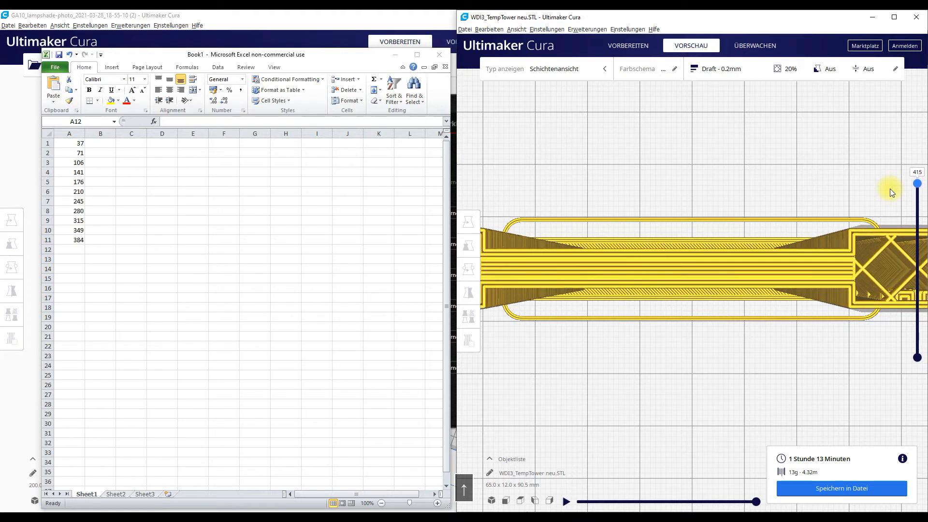
key("Up")
key("Up")
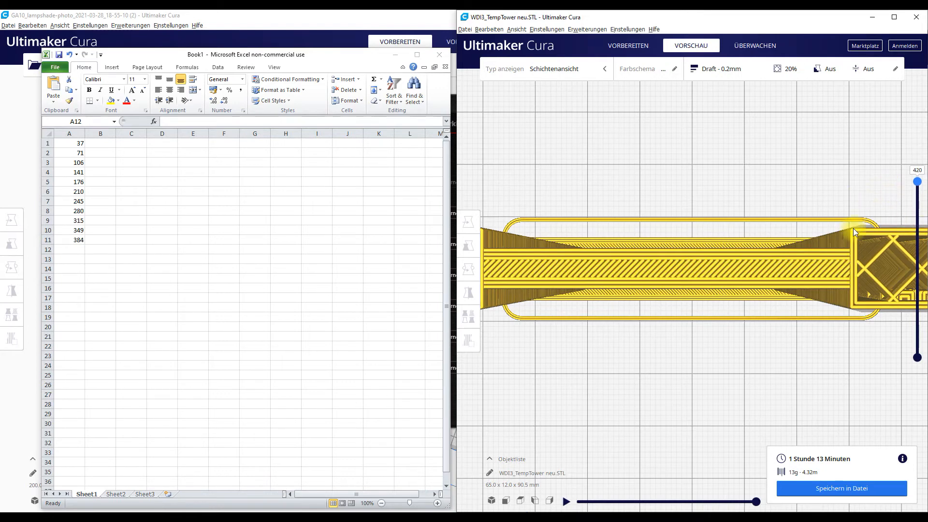
key("Down")
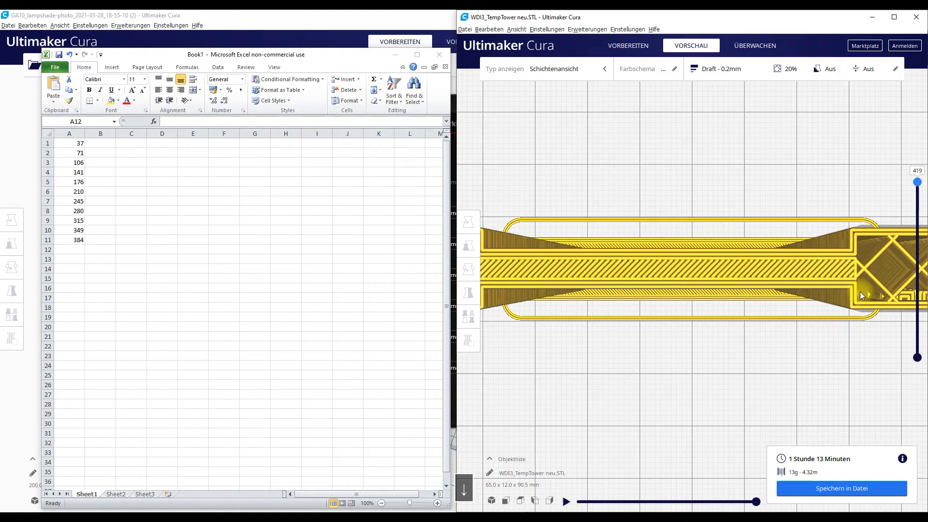
left_click(80, 250)
type("419")
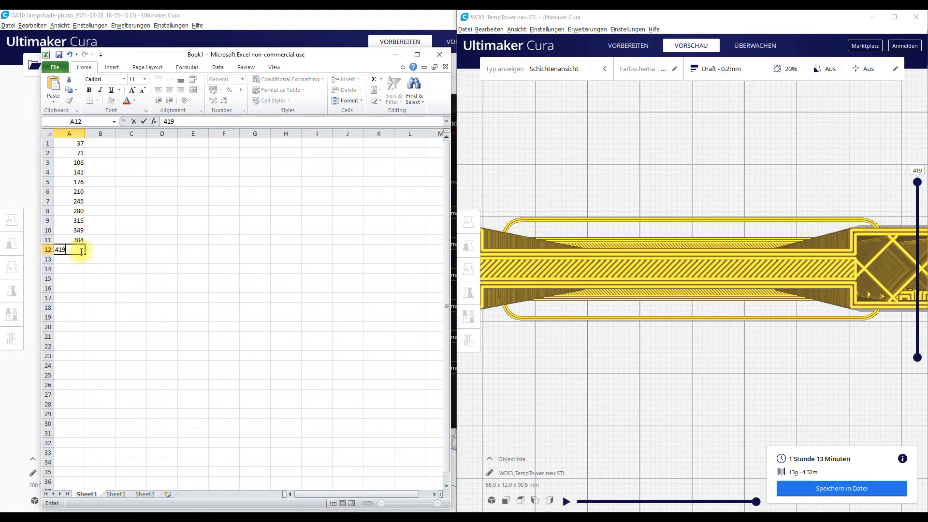
Step the Cura layer preview on from layer 419 to layer 452 to check the tower's last section for further changes.
left_click(917, 182)
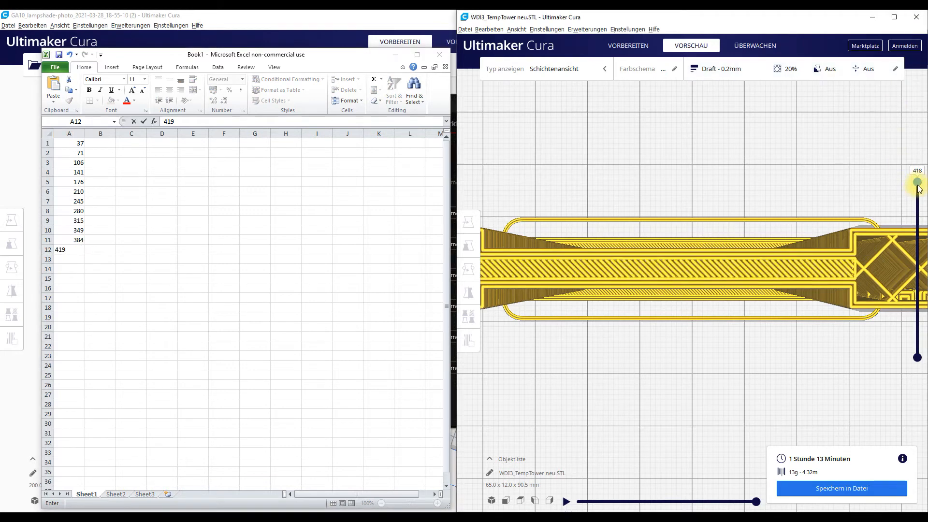
key("Up")
key("Up")
key("Up")
key("Up")
key("Up")
key("Up")
key("Up")
key("Up")
key("Up")
key("Up")
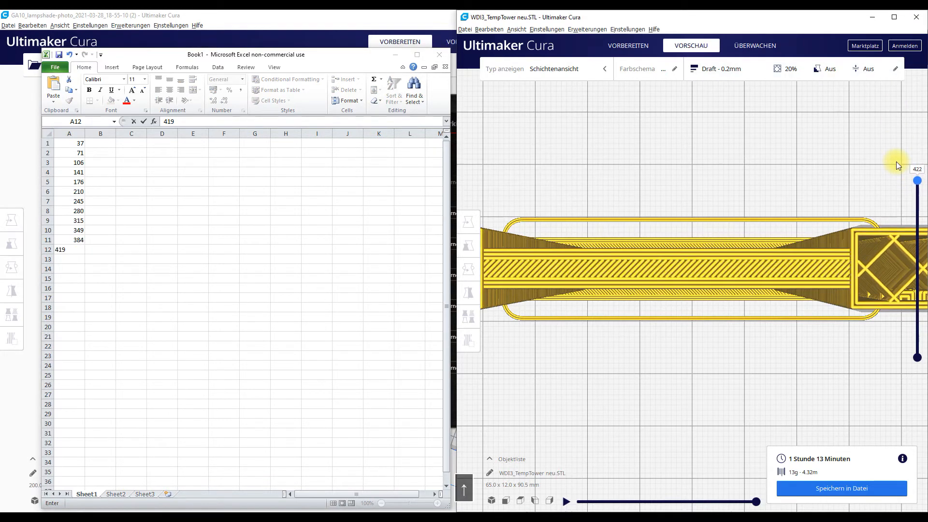
key("Up")
key("Up")
key("Up")
key("Up")
key("Up")
key("Up")
key("Up")
key("Up")
key("Up")
key("Up")
key("Up")
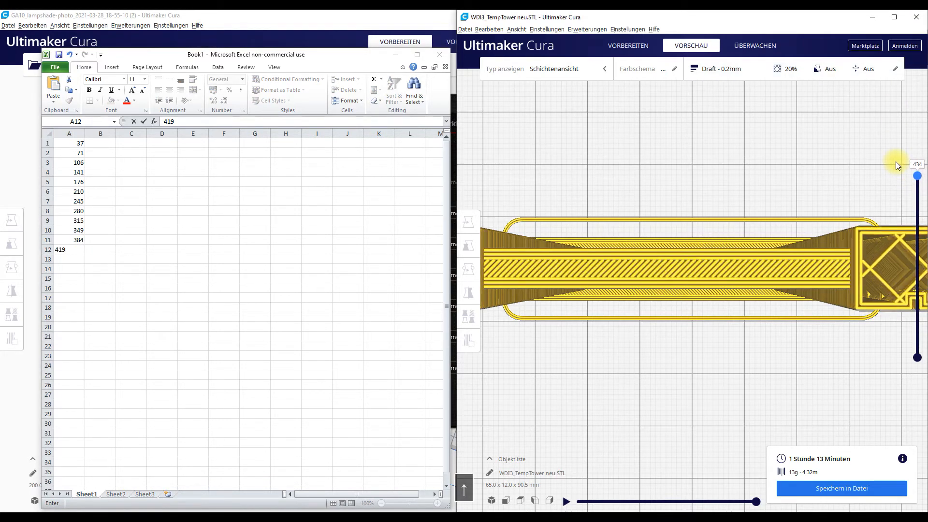
key("Up")
key("Up")
key("Up")
key("Up")
key("Up")
key("Up")
key("Up")
key("Up")
key("Up")
key("Up")
key("Up")
key("Up")
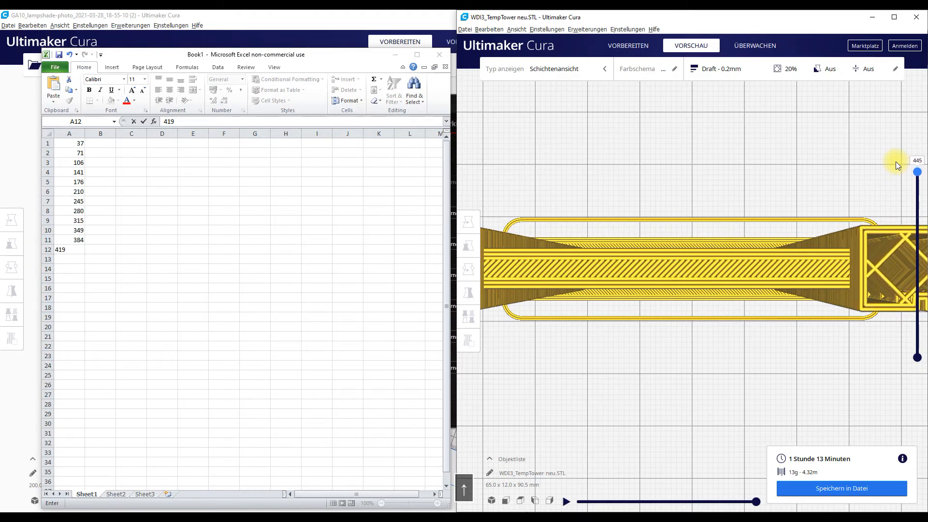
key("Up")
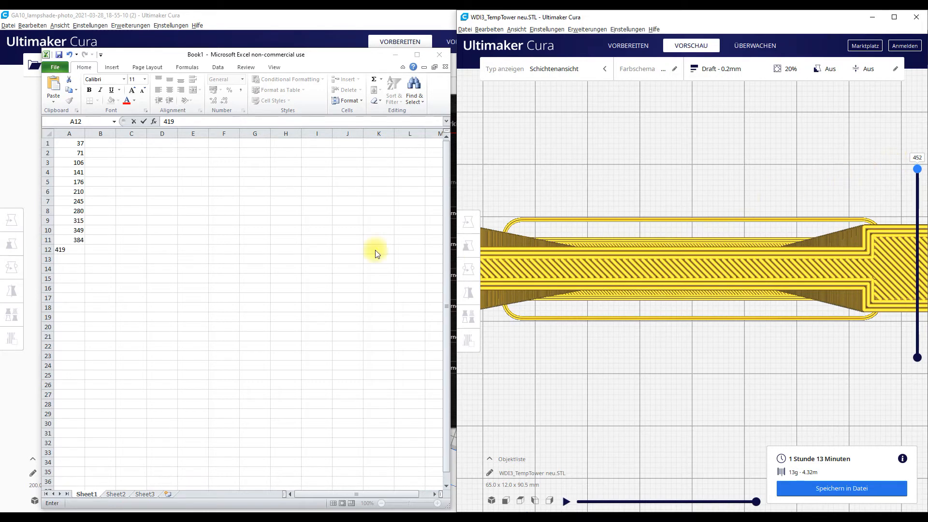
Enter temperatures 180 in B12 and 185 in B11 of the spreadsheet, and extend the series upward to 235 in B1.
left_click(102, 255)
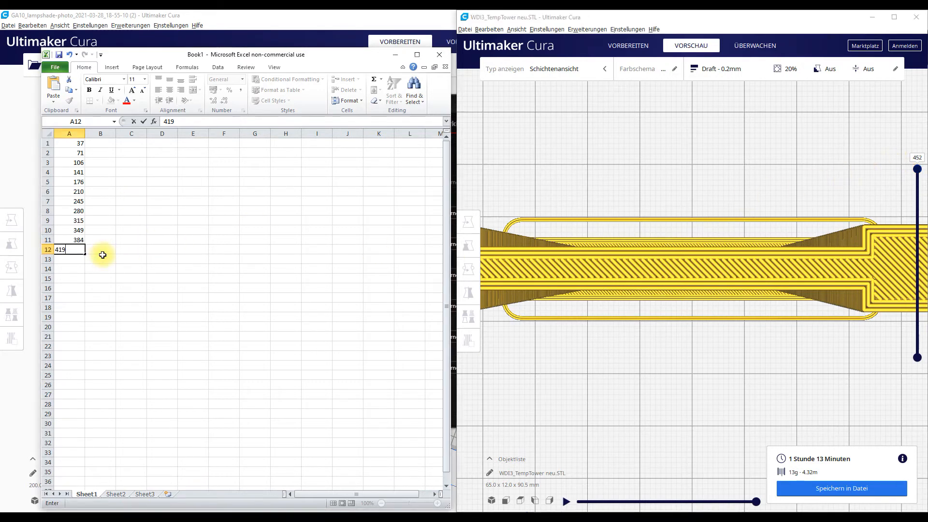
left_click(102, 255)
type("180")
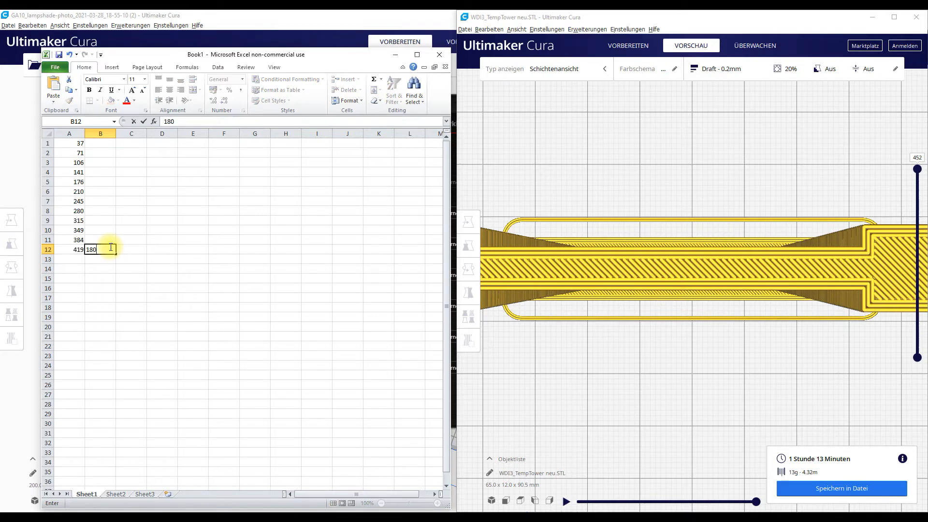
key("Up")
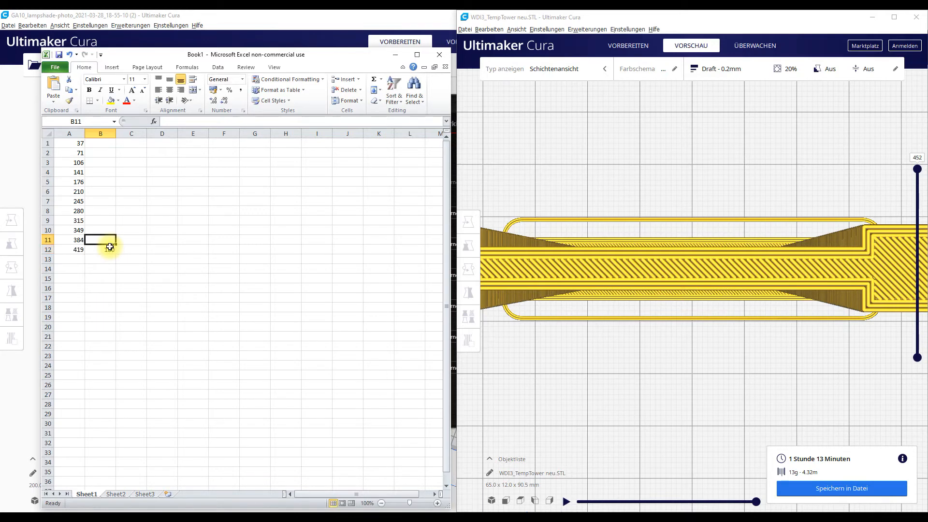
type("185")
key("Return")
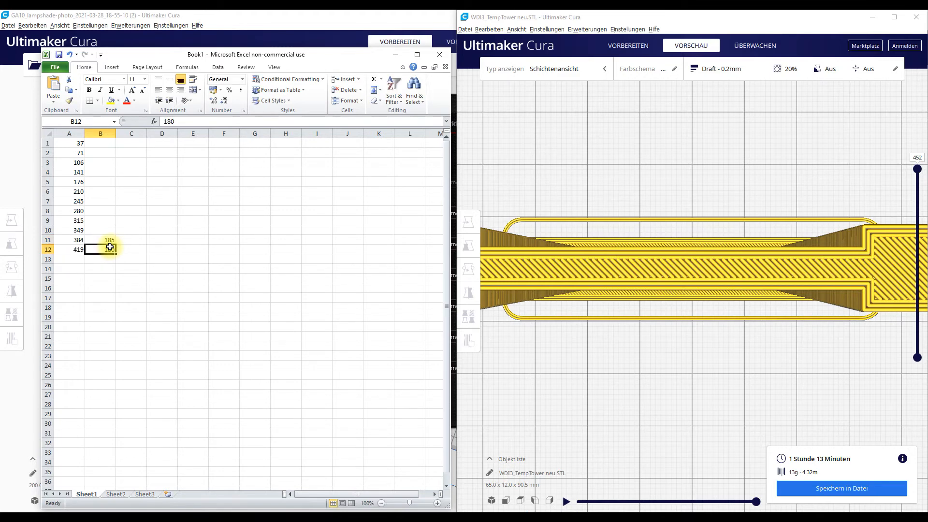
left_click_drag(101, 239, 118, 143)
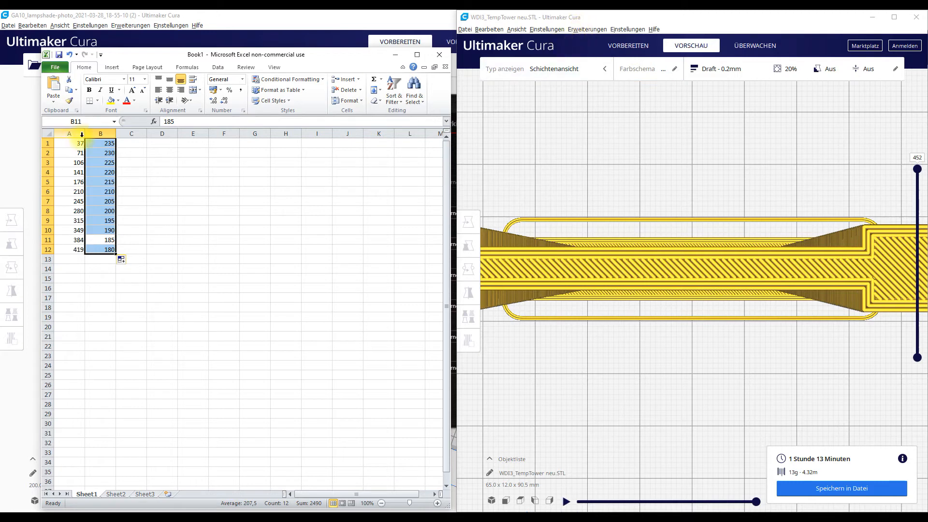
left_click(151, 152)
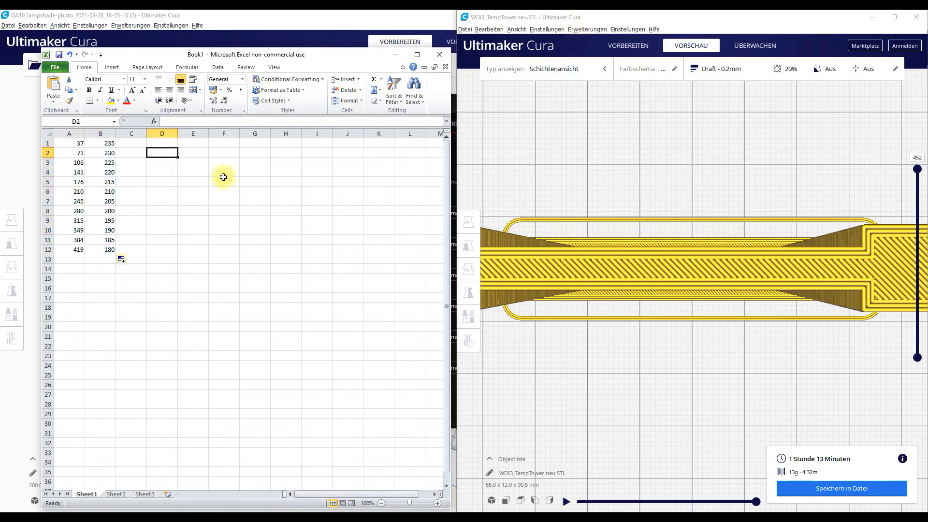
Switch to Cura and add the ChangeAtZ 5.1.1 (Experimental) script to the G-code post-processing scripts.
left_click(587, 29)
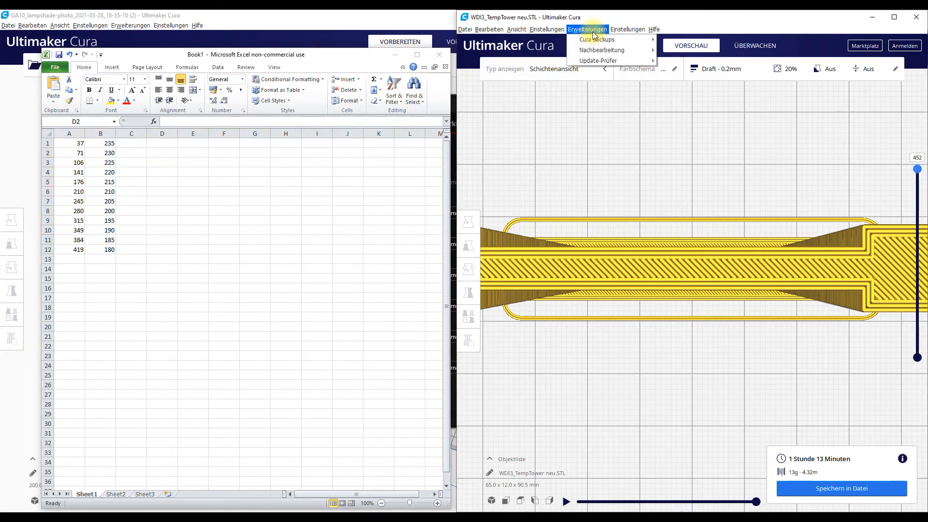
mouse_move(594, 52)
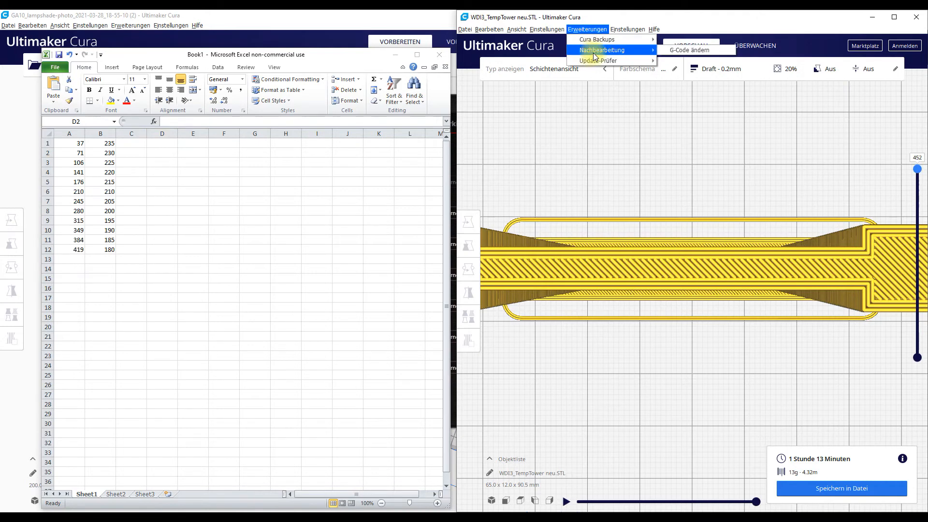
left_click(686, 52)
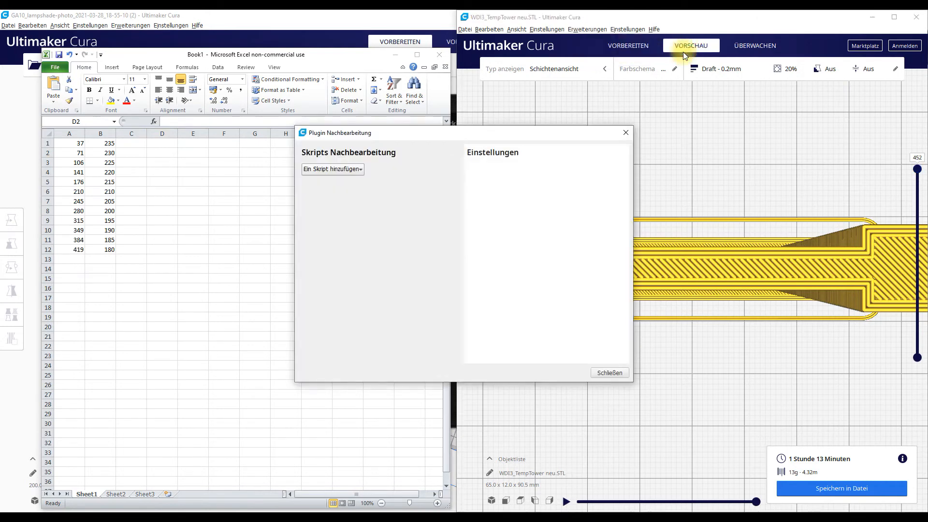
left_click(321, 170)
left_click(326, 192)
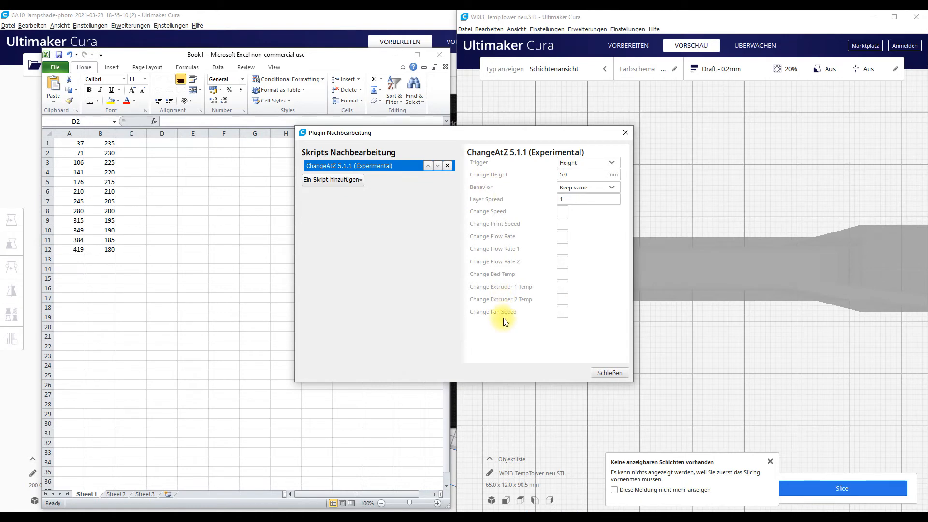
Set the first ChangeAtZ script to trigger by layer number at layer 137 and change the Extruder 1 temperature to 235 °C.
left_click(596, 163)
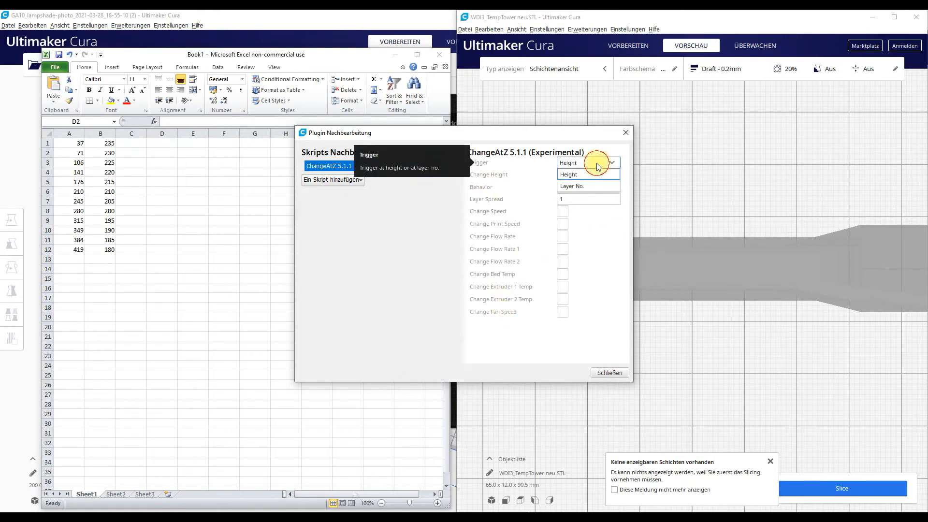
left_click(581, 189)
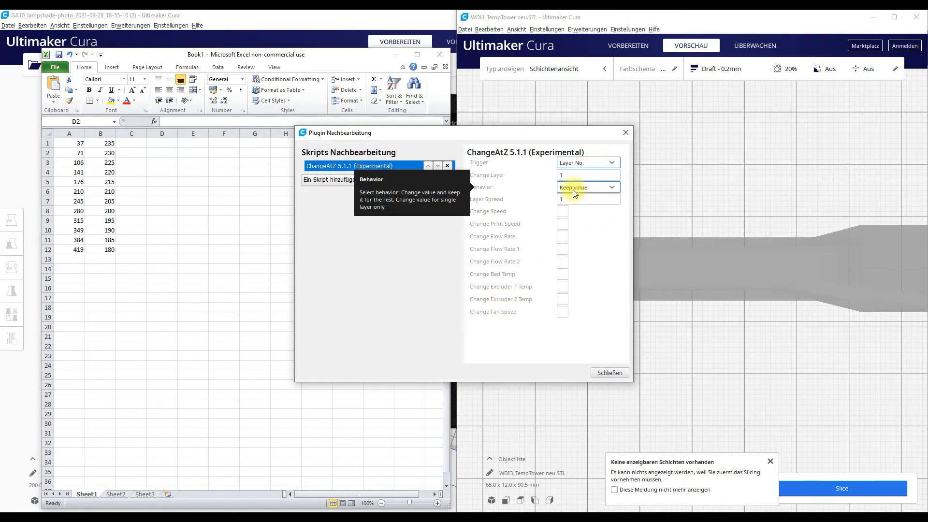
left_click(575, 175)
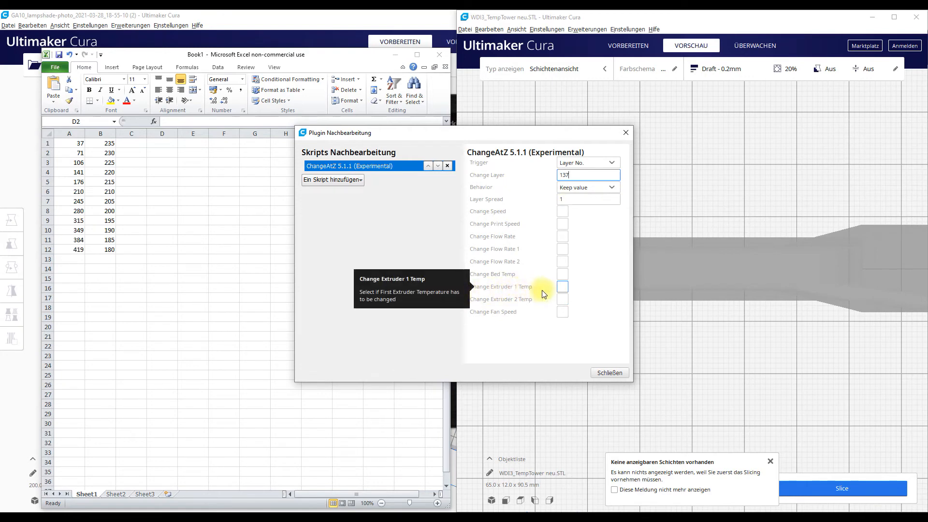
left_click(561, 289)
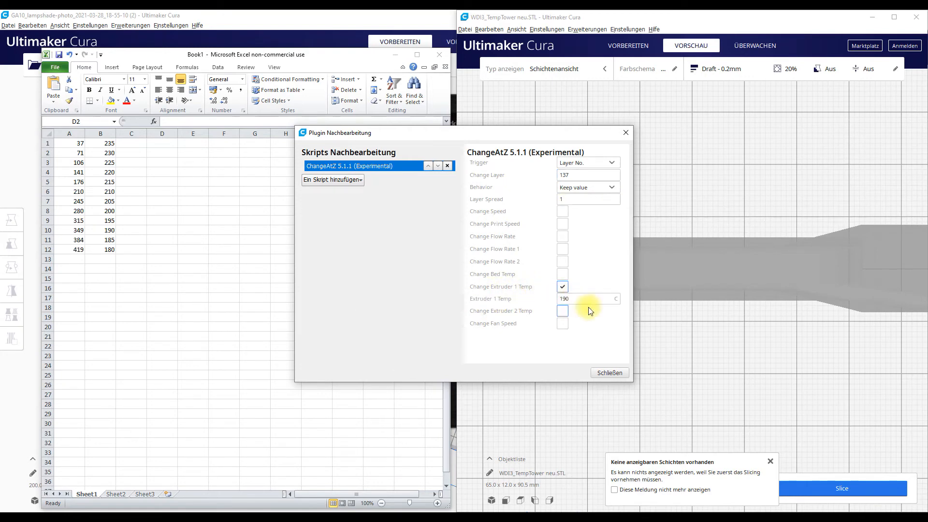
left_click(564, 299)
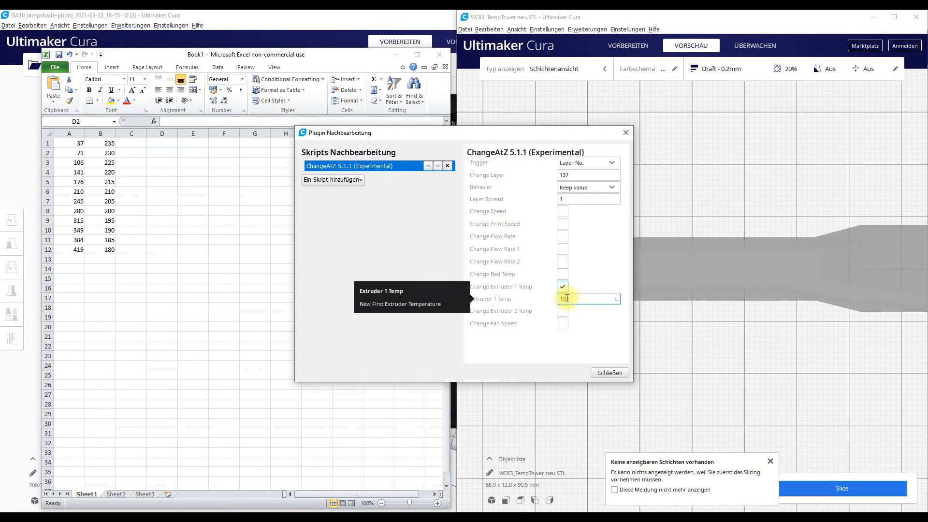
left_click_drag(569, 298, 540, 301)
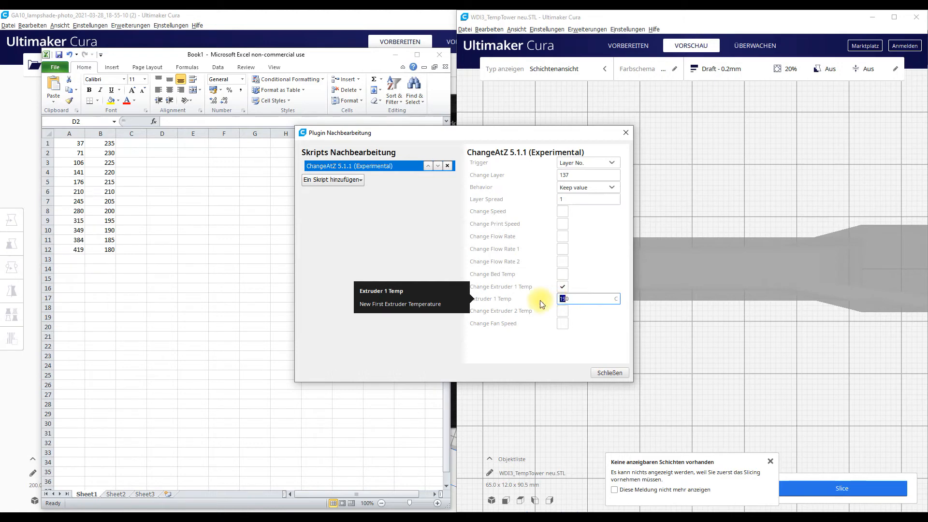
type("235")
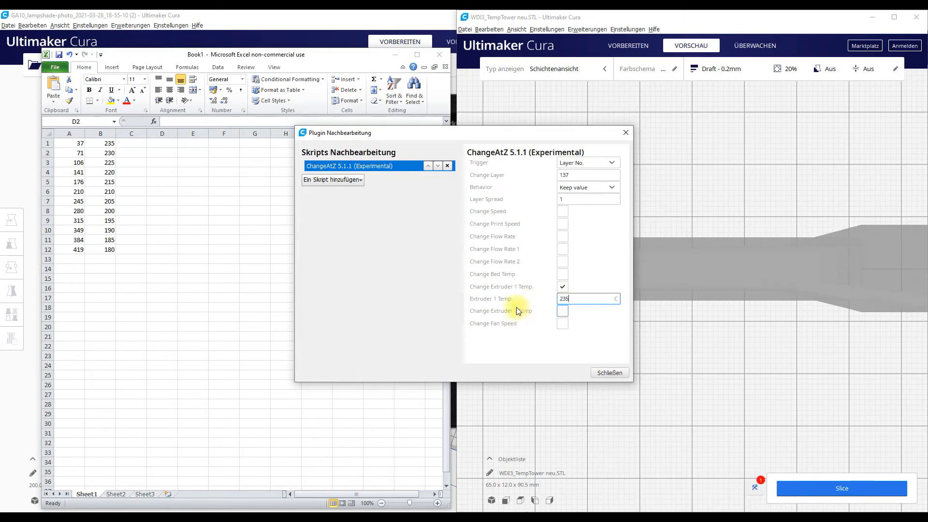
Add a second ChangeAtZ 5.1.1 script triggered by layer number, with the Extruder 1 temperature changed to 230 °C.
left_click(344, 181)
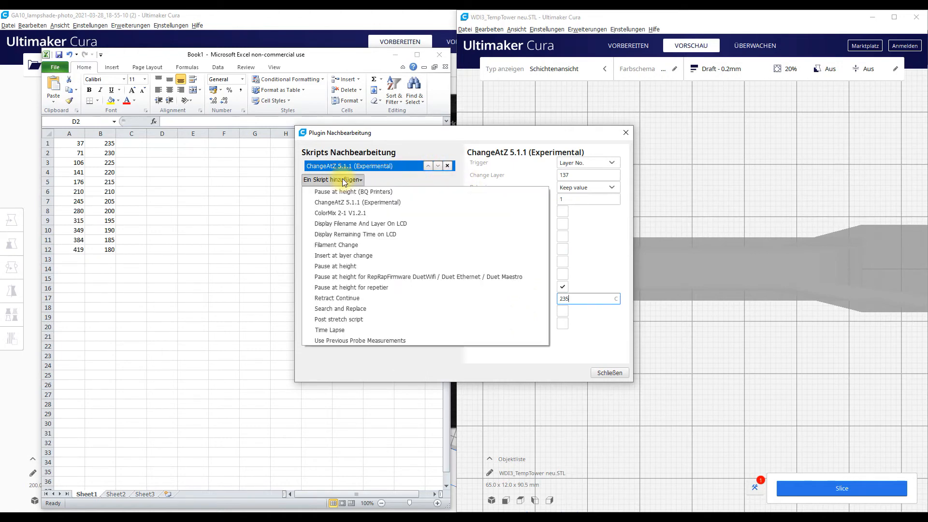
left_click(332, 202)
left_click(587, 162)
left_click(571, 181)
left_click(574, 176)
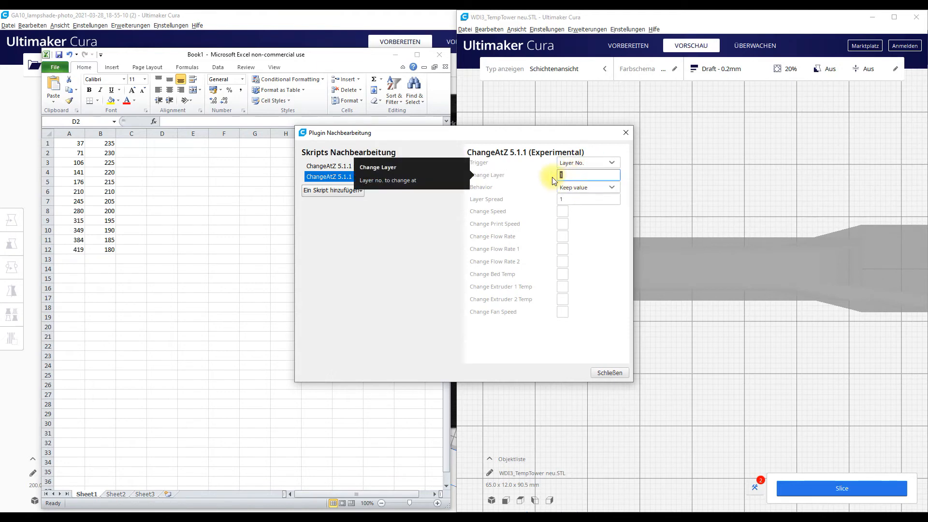
left_click(561, 286)
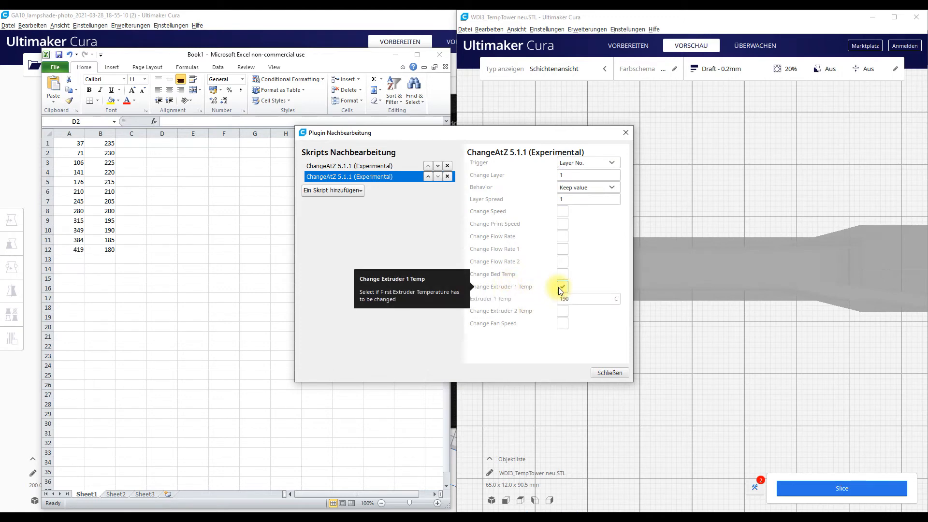
double_click(563, 298)
type("230")
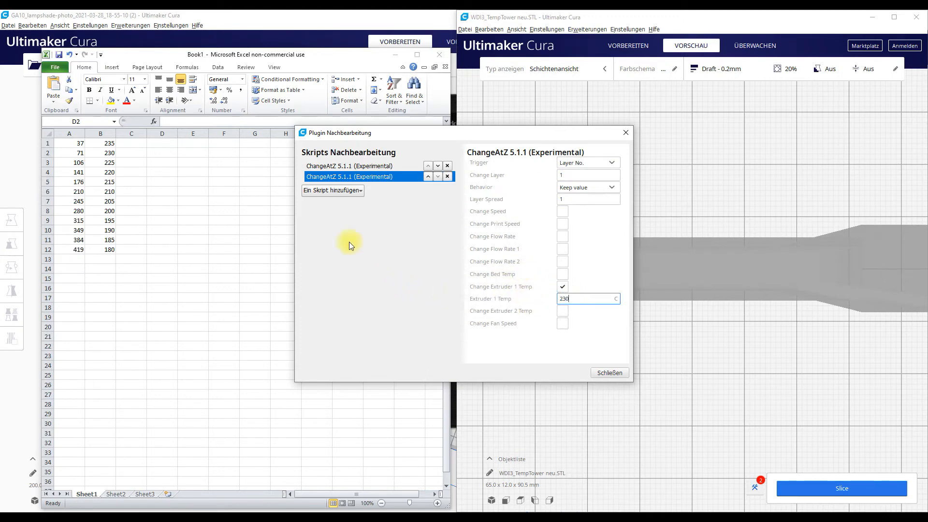
Add a third ChangeAtZ 5.1.1 script triggered by layer number, with the Extruder 1 temperature changed to 225 °C.
left_click(323, 191)
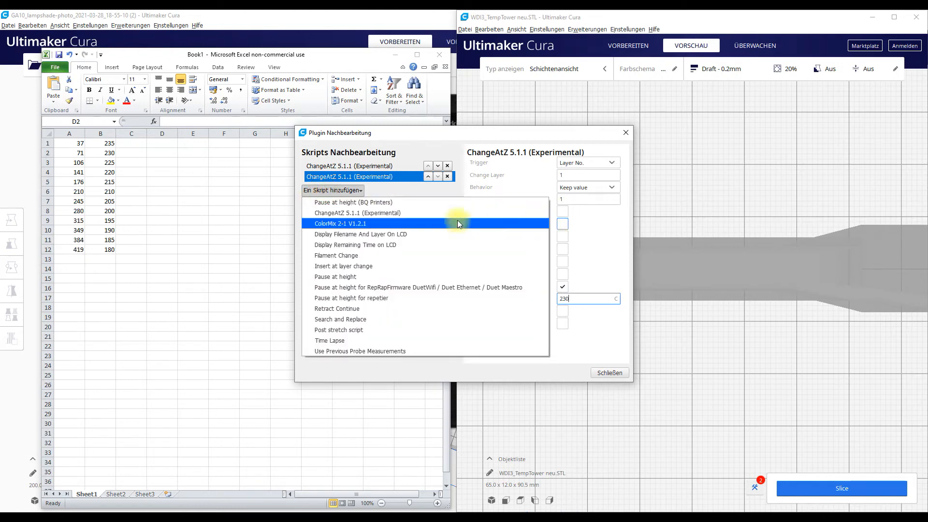
left_click(424, 218)
left_click(578, 162)
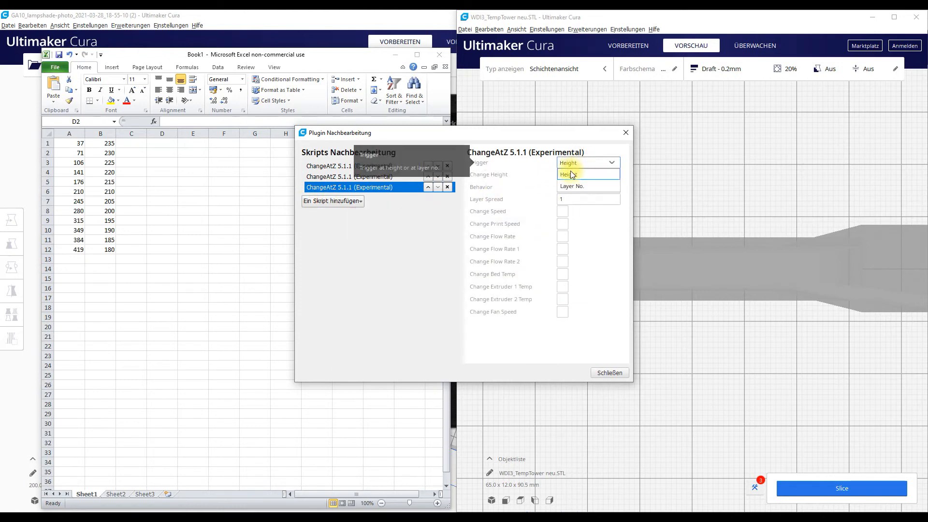
left_click(568, 188)
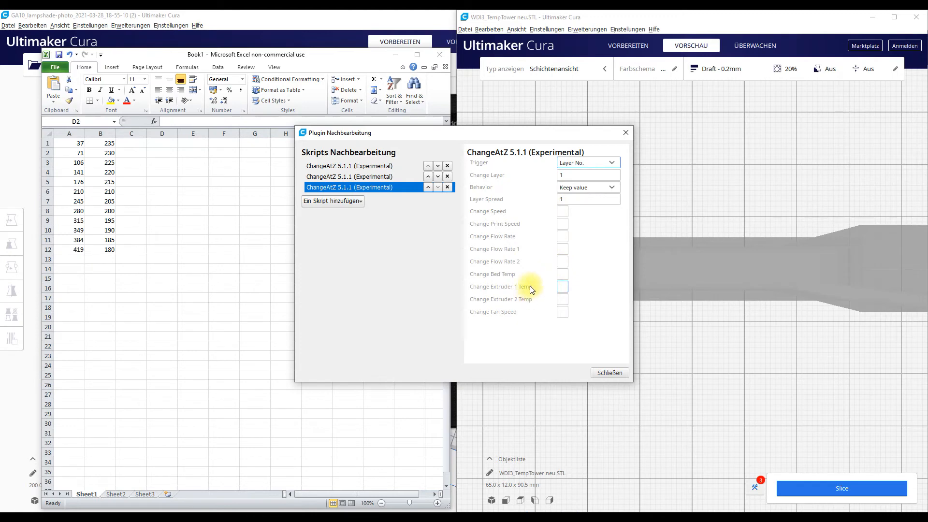
left_click(562, 287)
double_click(563, 298)
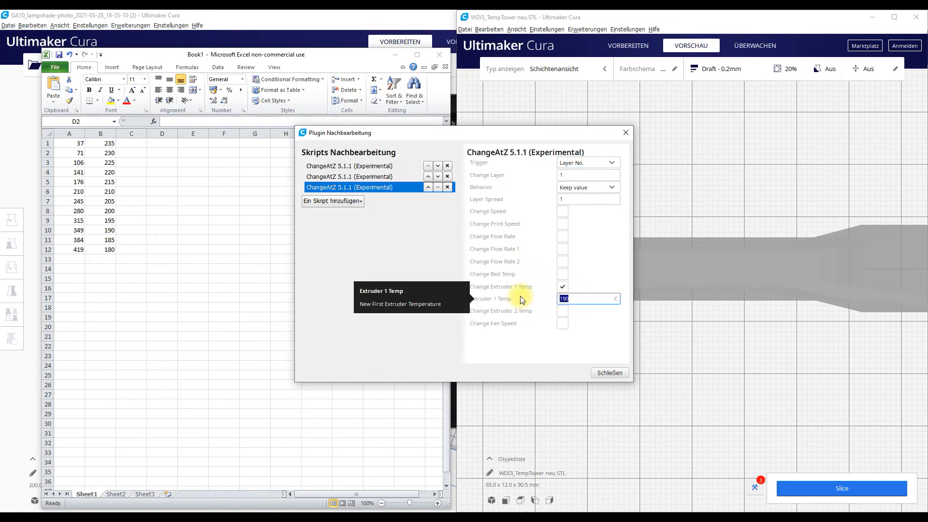
type("225")
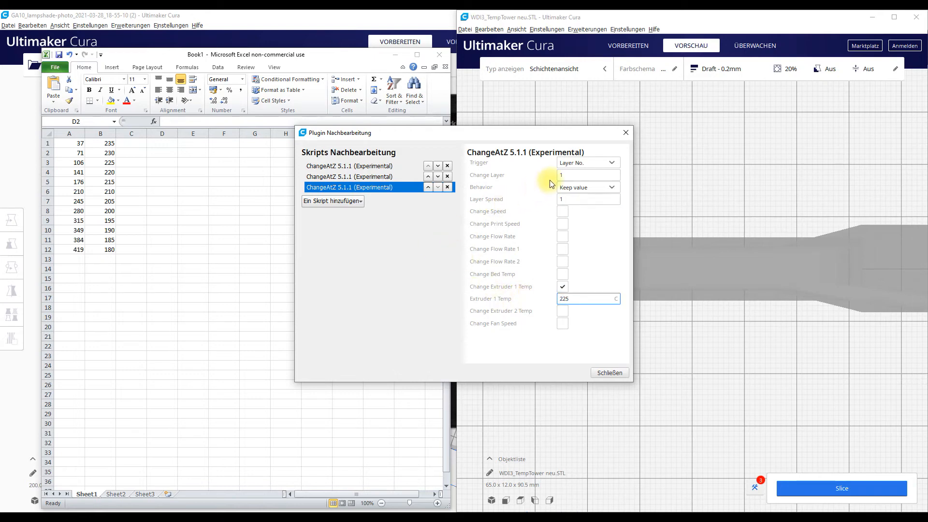
Set the change layer to 106 in the third ChangeAtZ script and to 71 in the second one.
double_click(569, 176)
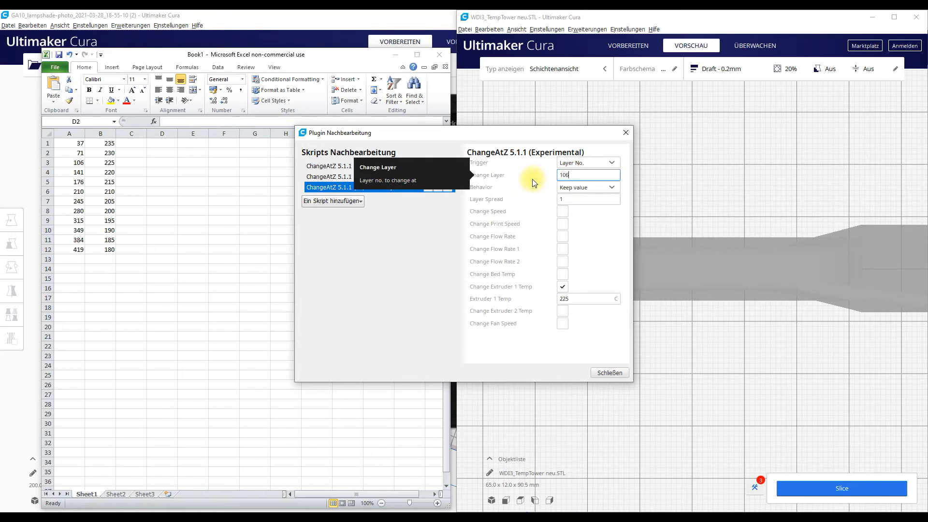
left_click(335, 178)
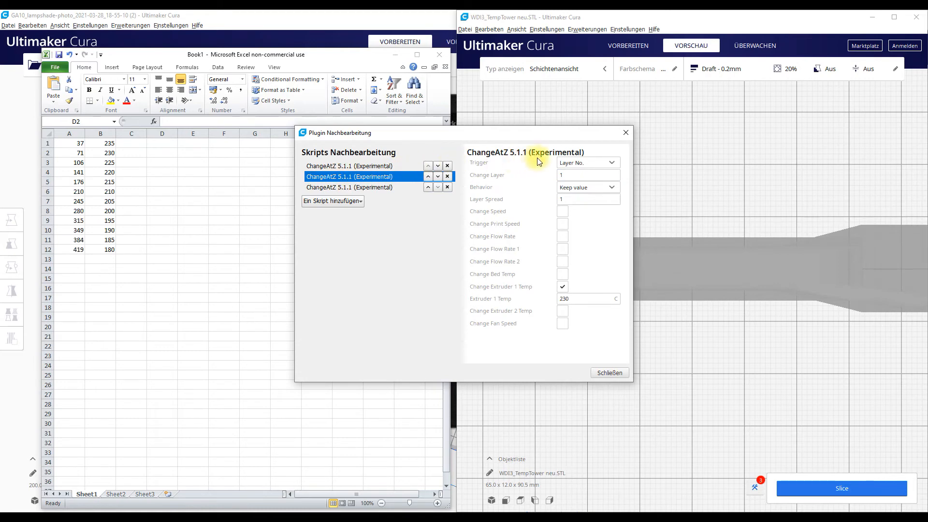
double_click(564, 173)
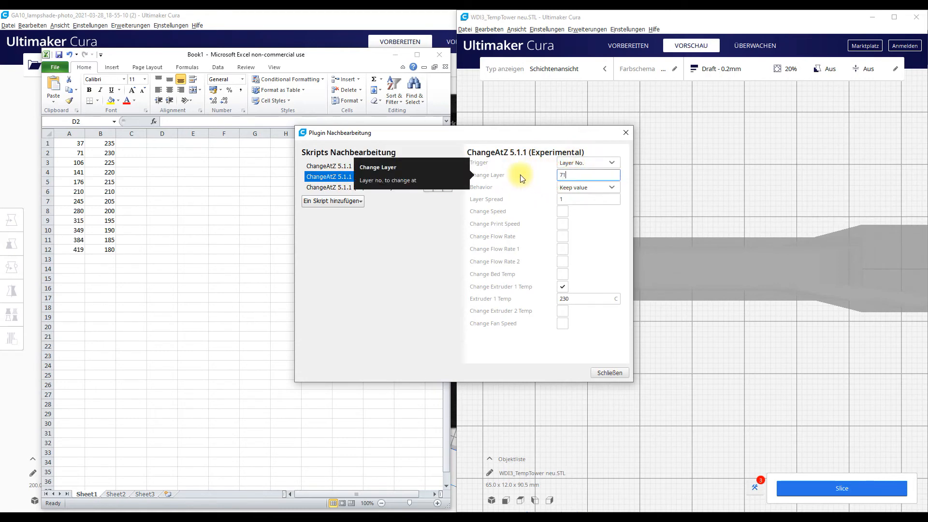
Add a fourth ChangeAtZ 5.1.1 script triggered at layer number 141 that changes the Extruder 1 temperature to 220 °C.
left_click(348, 202)
left_click(338, 224)
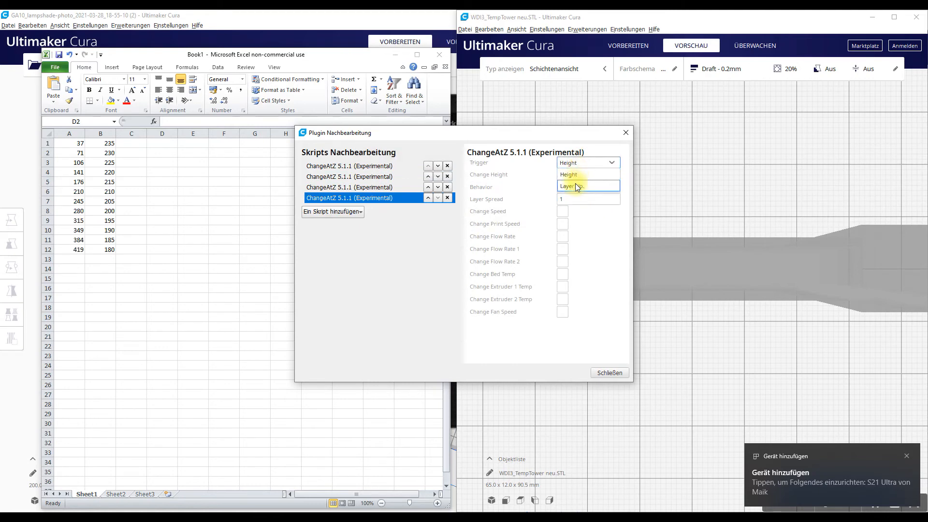
left_click(575, 185)
double_click(571, 179)
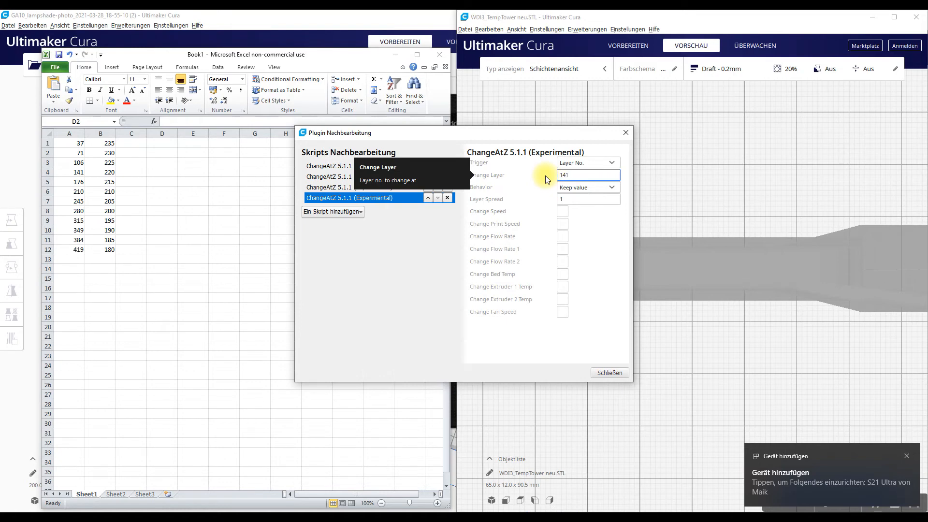
left_click(562, 290)
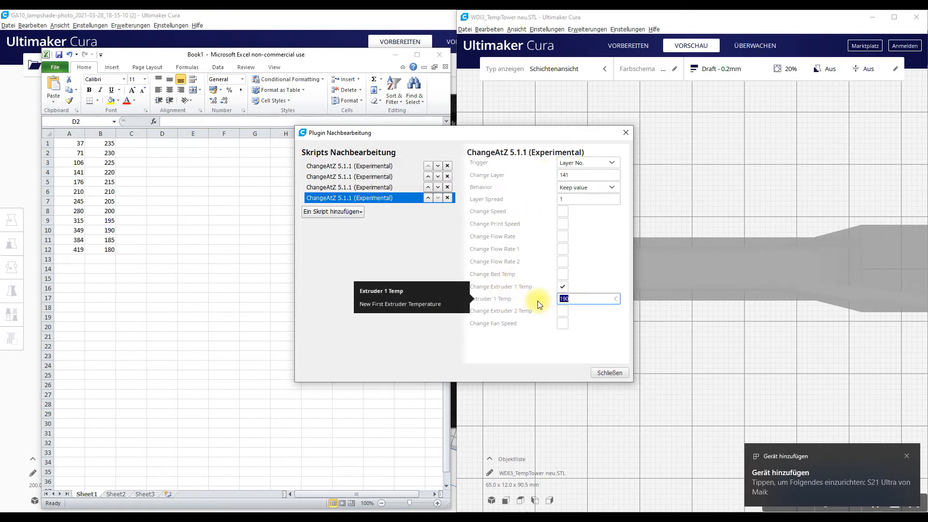
type("220")
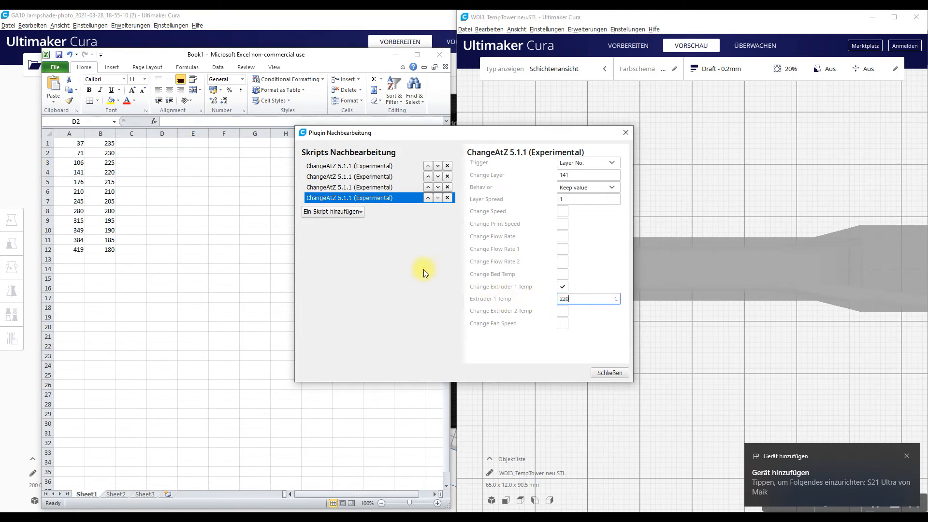
Add a fifth ChangeAtZ 5.1.1 script triggered at layer number 176 that changes the Extruder 1 temperature to 215 °C.
left_click(332, 212)
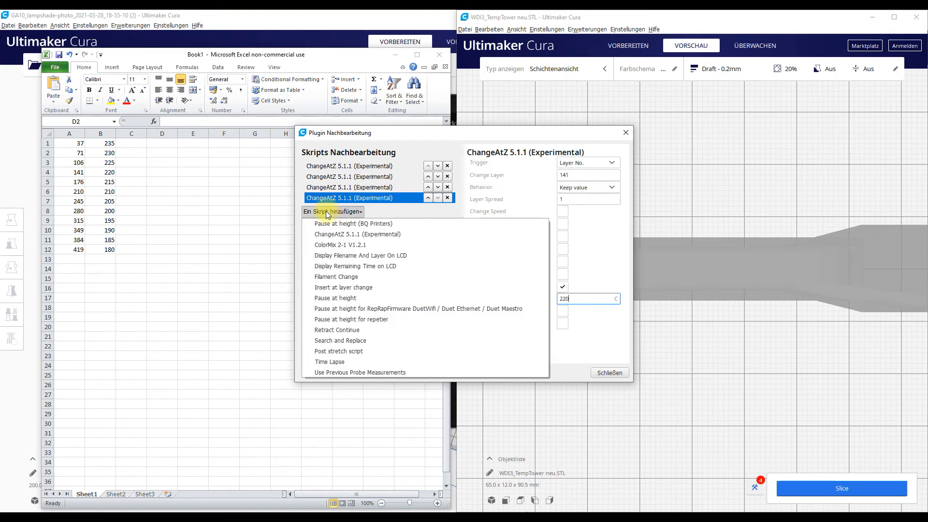
left_click(323, 233)
left_click(574, 163)
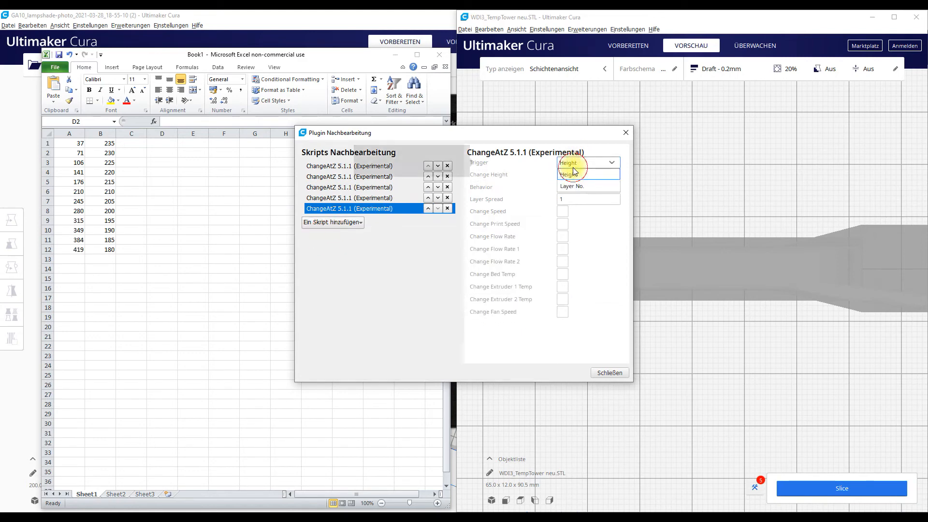
left_click(569, 186)
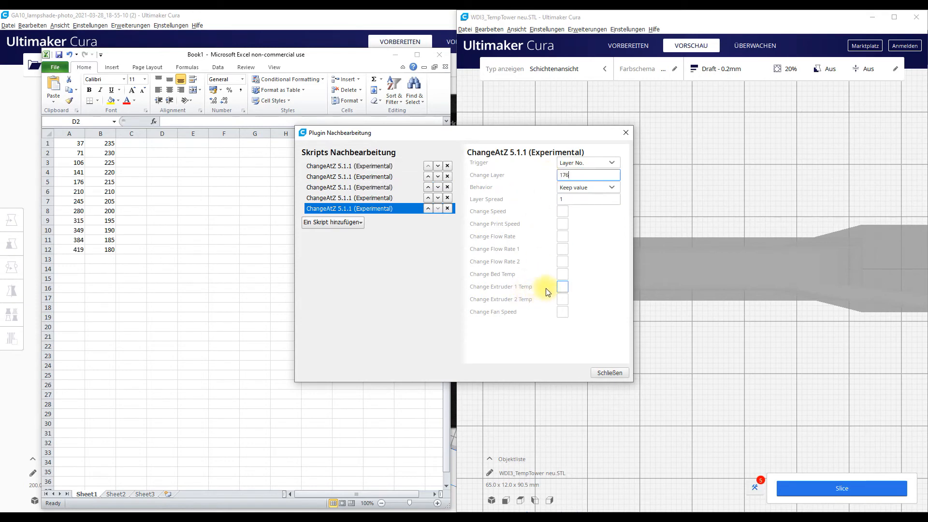
left_click(563, 285)
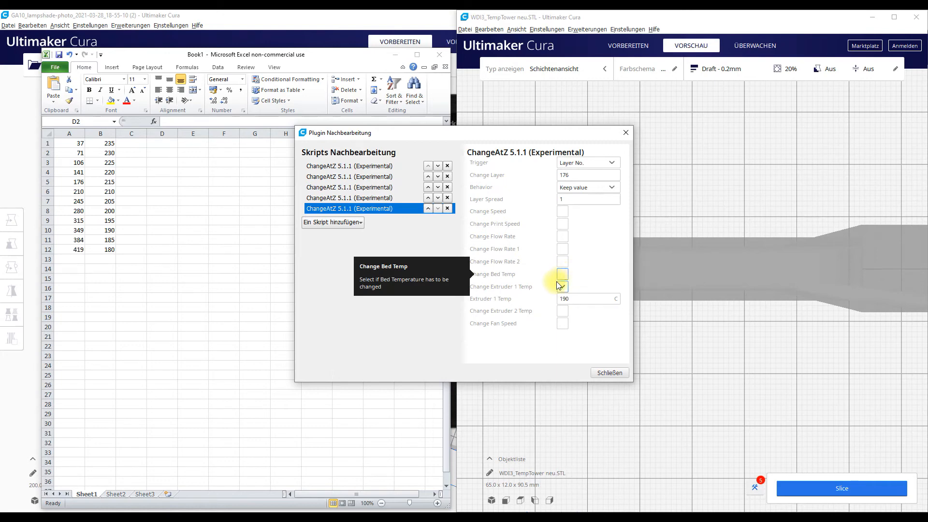
double_click(564, 299)
type("215")
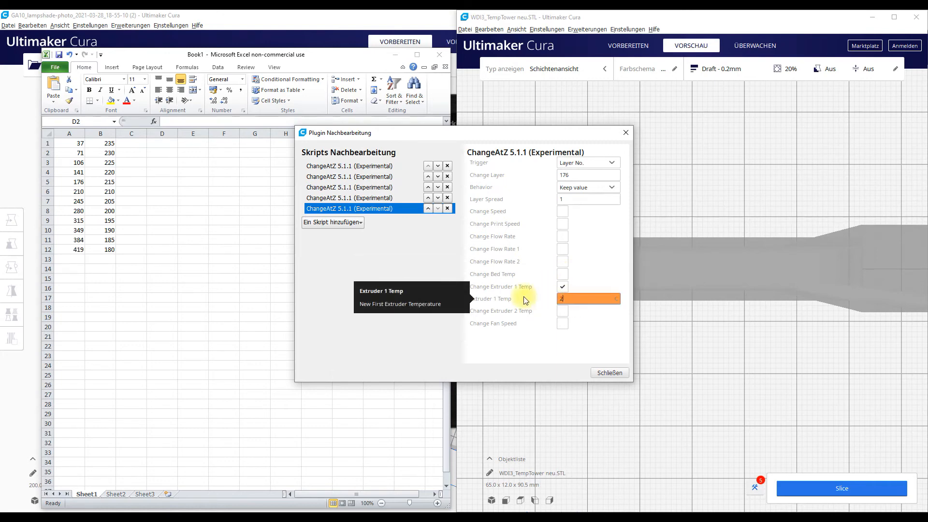
Add a sixth ChangeAtZ 5.1.1 script triggered at layer number 210 that changes the Extruder 1 temperature to 210 °C.
left_click(314, 222)
left_click(340, 244)
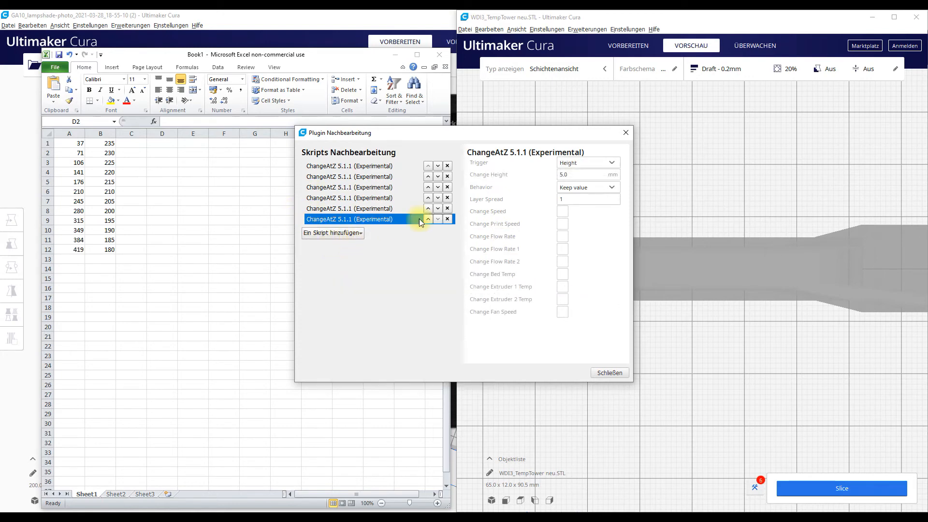
left_click(586, 162)
left_click(573, 175)
left_click(561, 175)
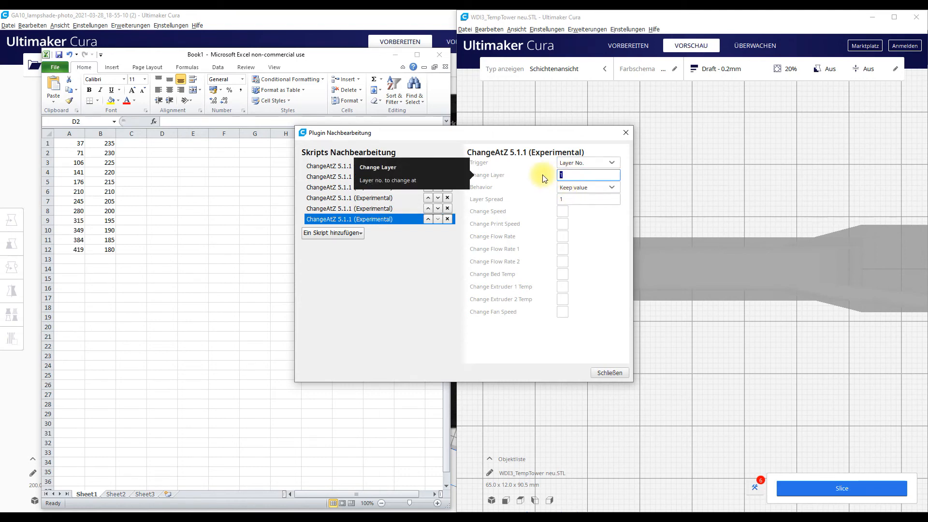
type("210")
left_click(562, 291)
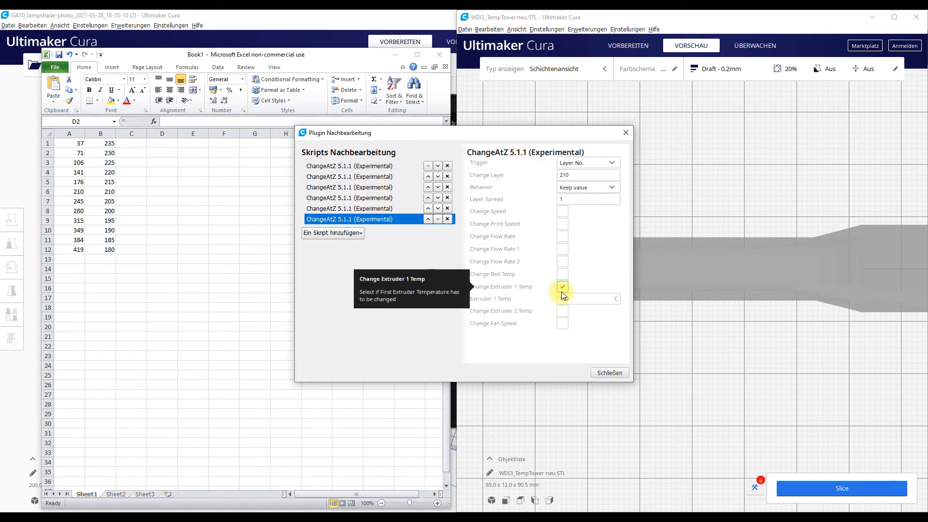
left_click_drag(574, 299, 506, 299)
type("210")
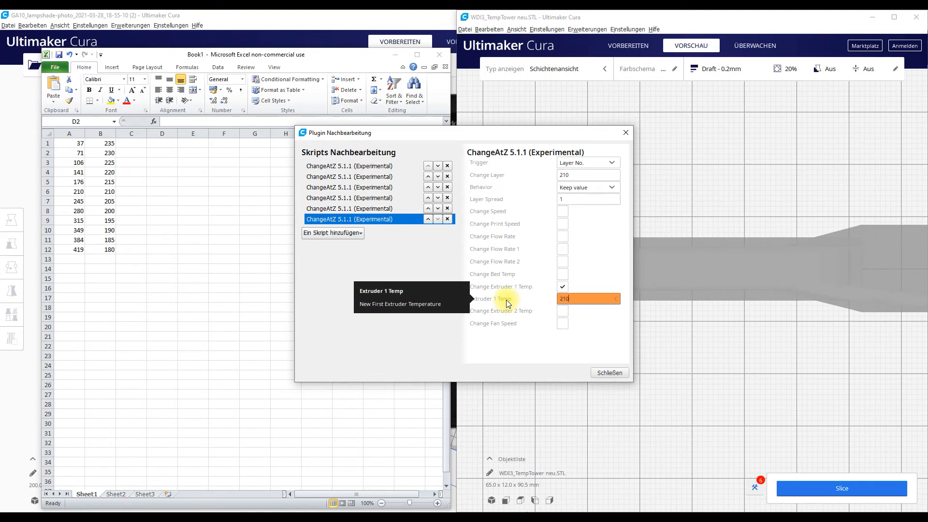
Add a seventh ChangeAtZ 5.1.1 script triggered at layer number 245 that changes the Extruder 1 temperature to 205 °C.
left_click(329, 233)
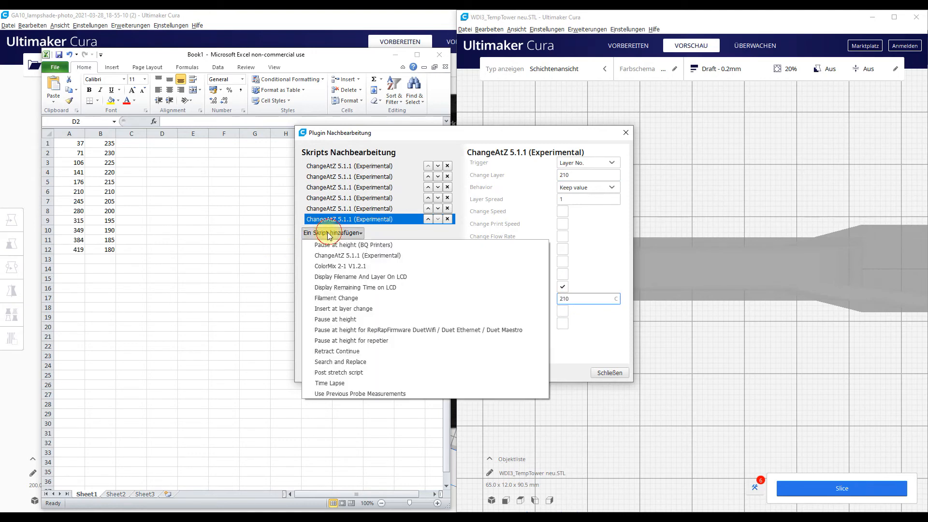
left_click(334, 256)
left_click(587, 163)
left_click(580, 175)
double_click(562, 175)
type("245")
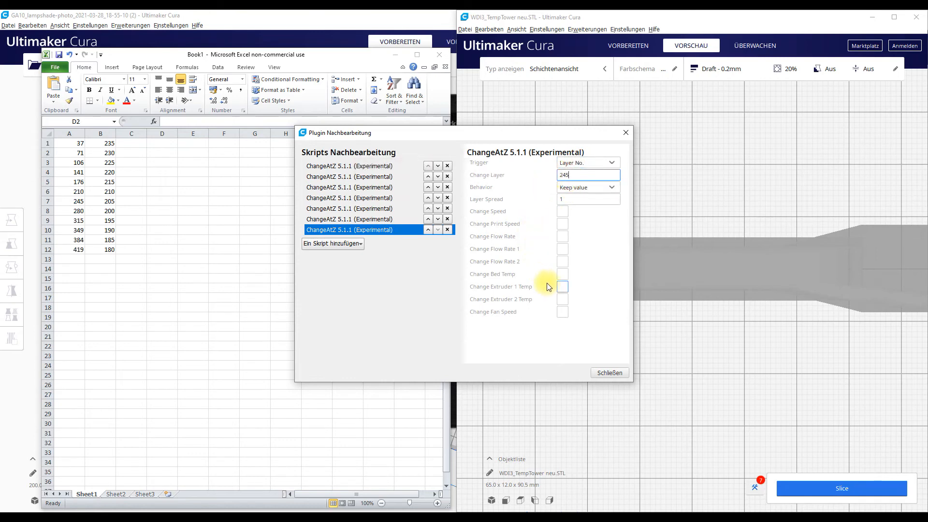
left_click(563, 287)
double_click(564, 298)
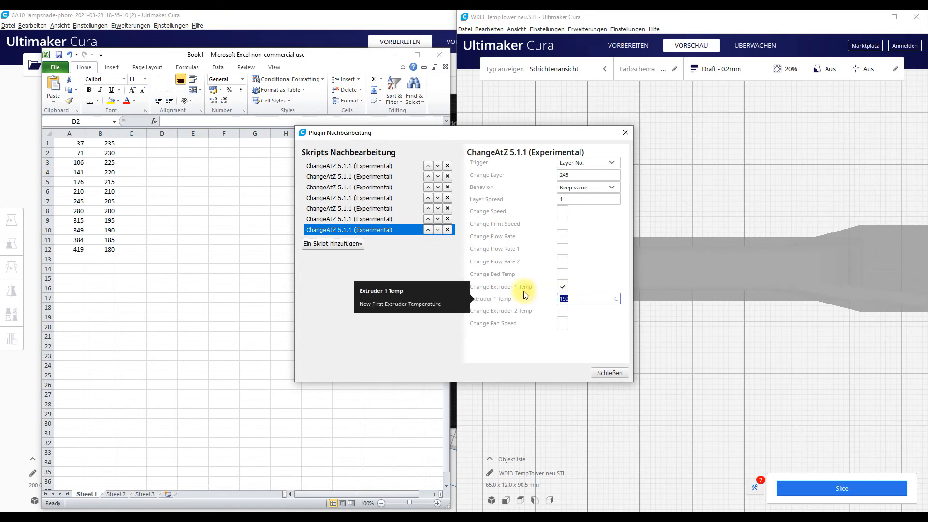
type("205")
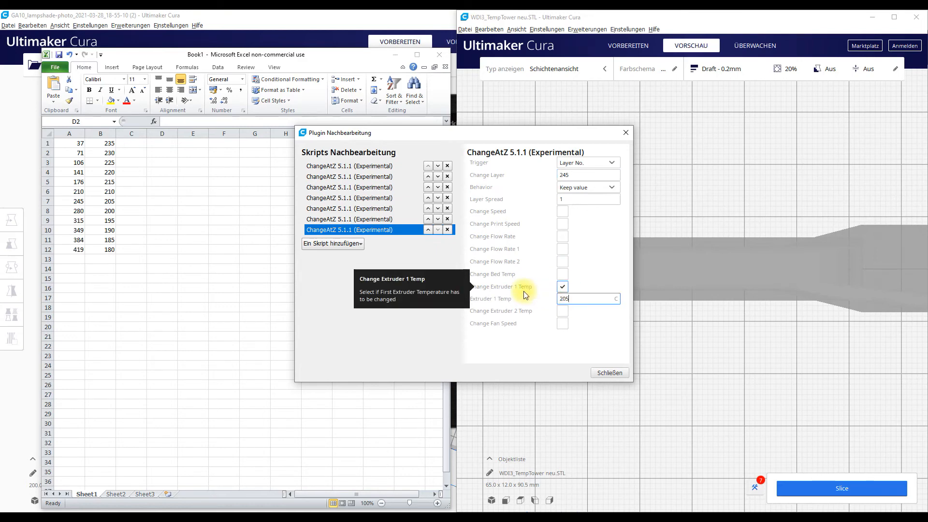
Close the post-processing plugin window and reopen it to modify the G-code.
left_click(609, 373)
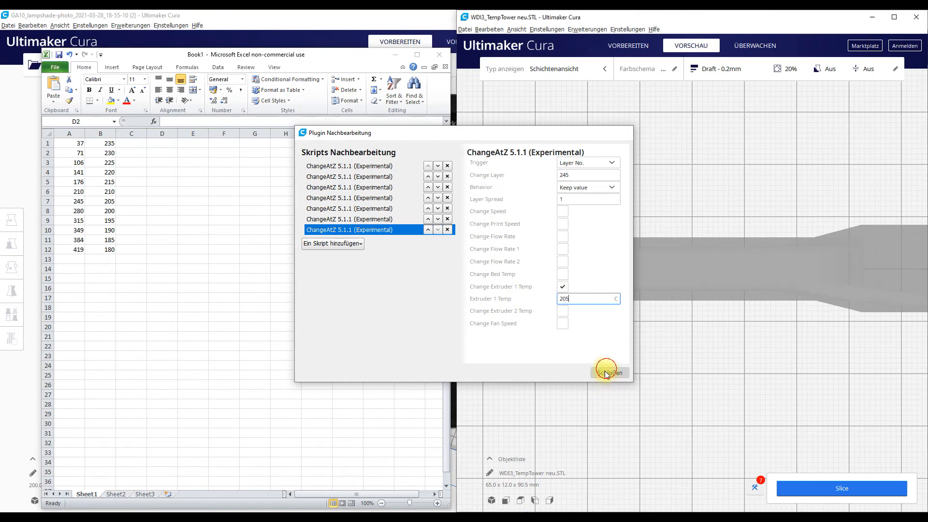
left_click(545, 29)
mouse_move(587, 29)
mouse_move(587, 50)
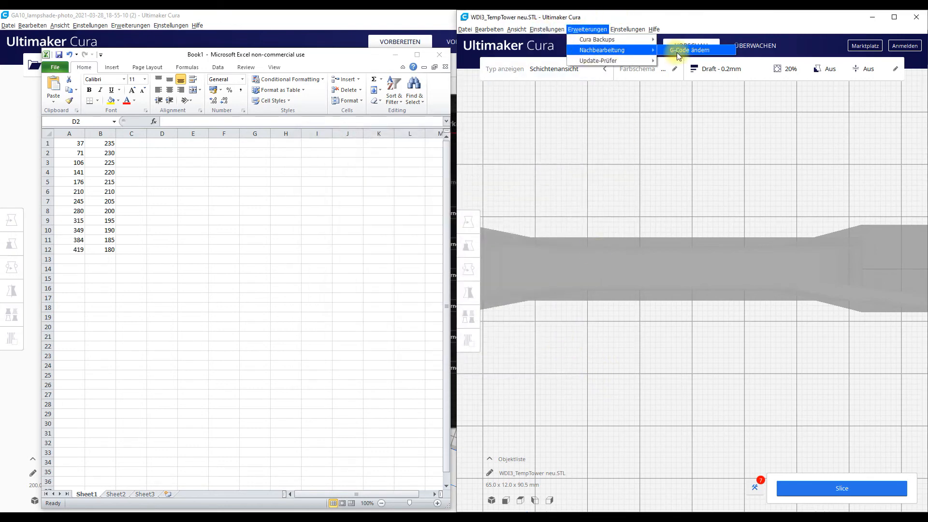
left_click(682, 51)
Add an eighth ChangeAtZ 5.1.1 script triggered at layer number 280 that changes the Extruder 1 temperature to 200 °C.
left_click(347, 245)
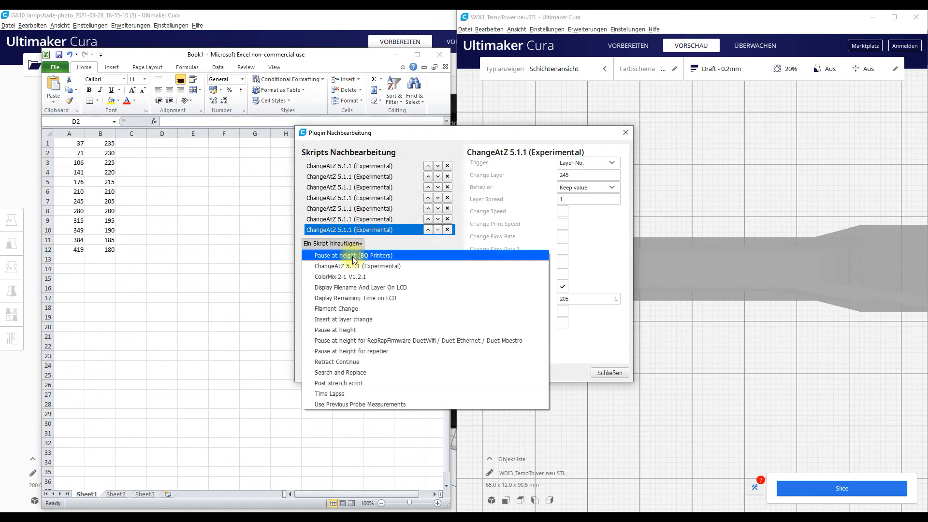
left_click(343, 265)
left_click(577, 166)
left_click(572, 188)
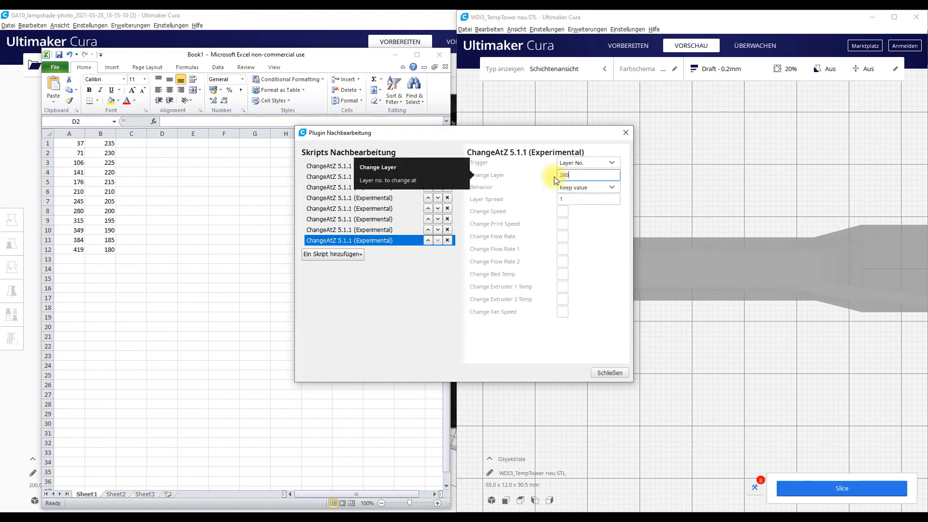
left_click(566, 289)
type("200")
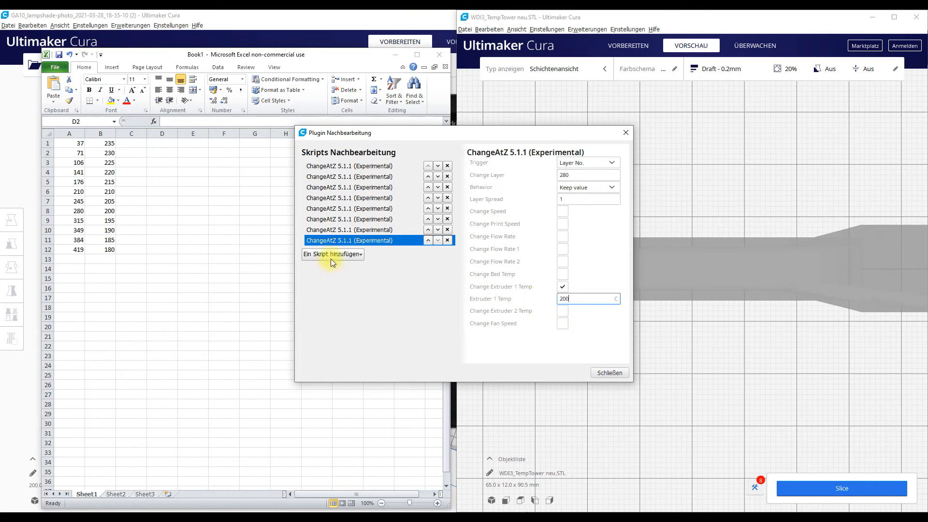
Add a ninth ChangeAtZ 5.1.1 script triggered at layer number 315 that changes the Extruder 1 temperature to 195 °C.
left_click(331, 260)
left_click(333, 276)
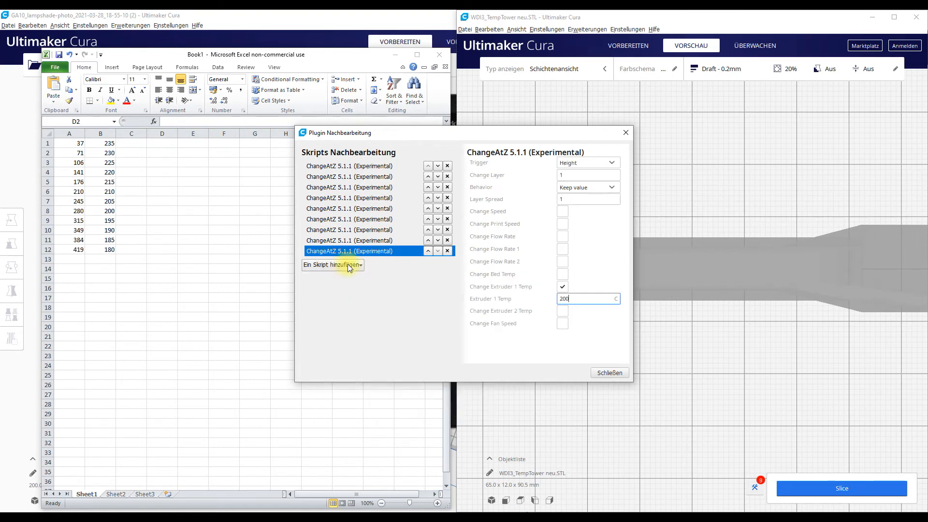
left_click(570, 165)
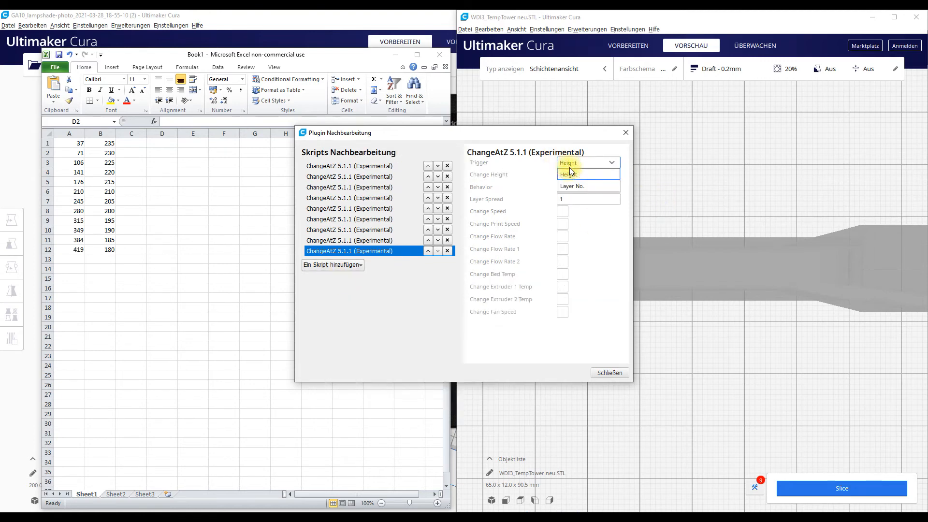
left_click(573, 186)
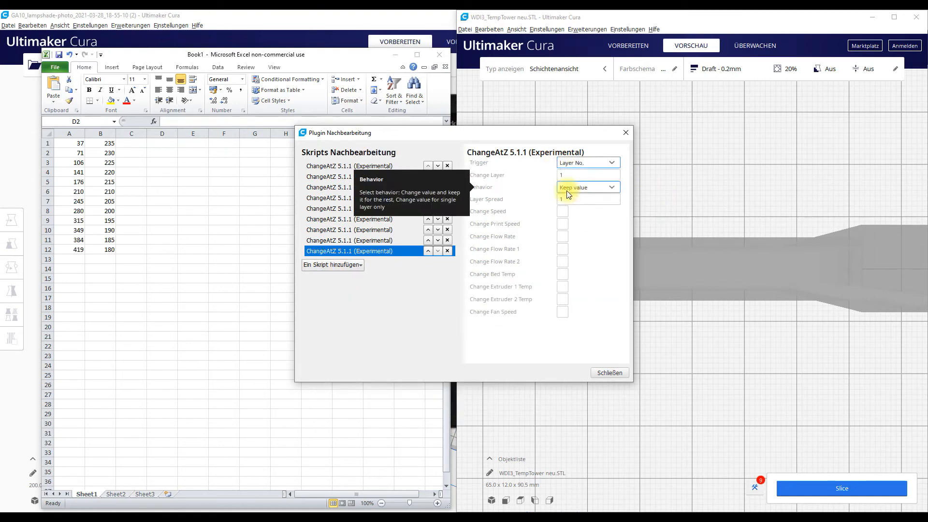
left_click(574, 176)
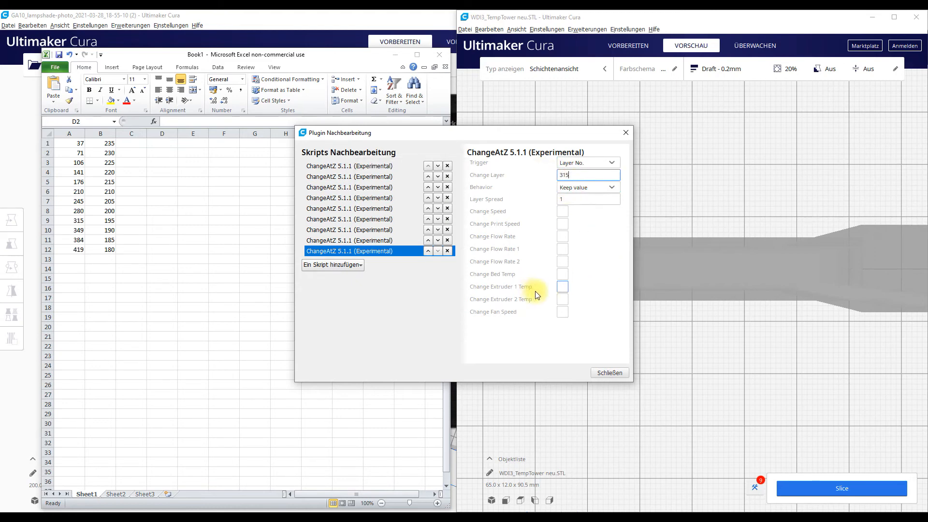
left_click(563, 287)
left_click(564, 298)
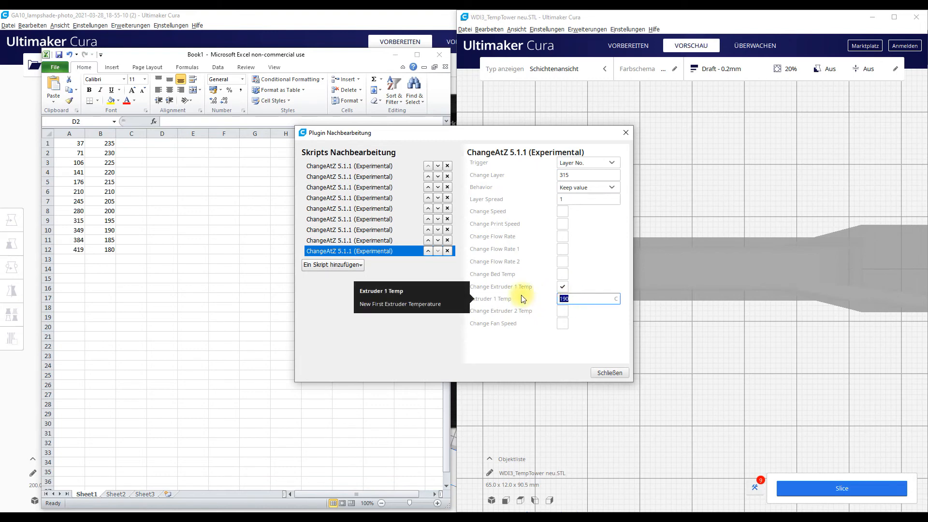
type("195")
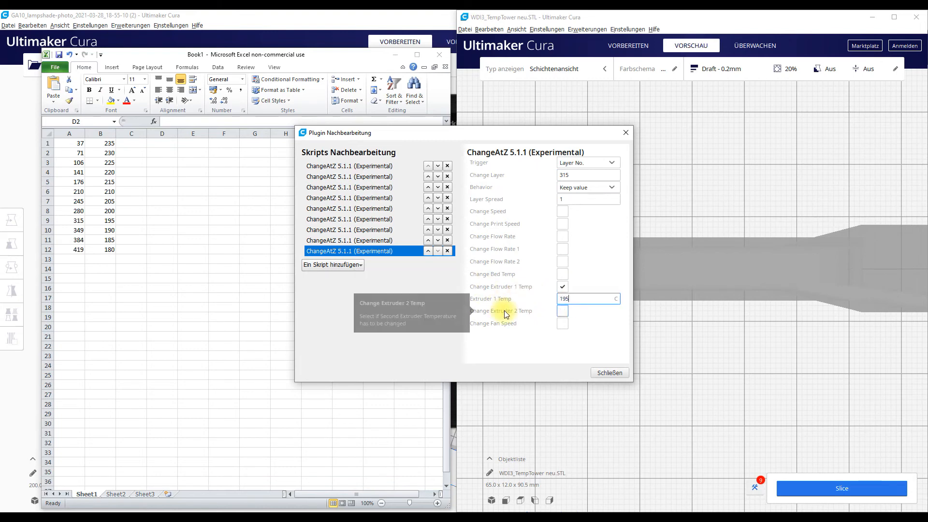
Add a tenth ChangeAtZ 5.1.1 script triggered at layer number 349 that changes the Extruder 1 temperature to 190 °C.
left_click(332, 265)
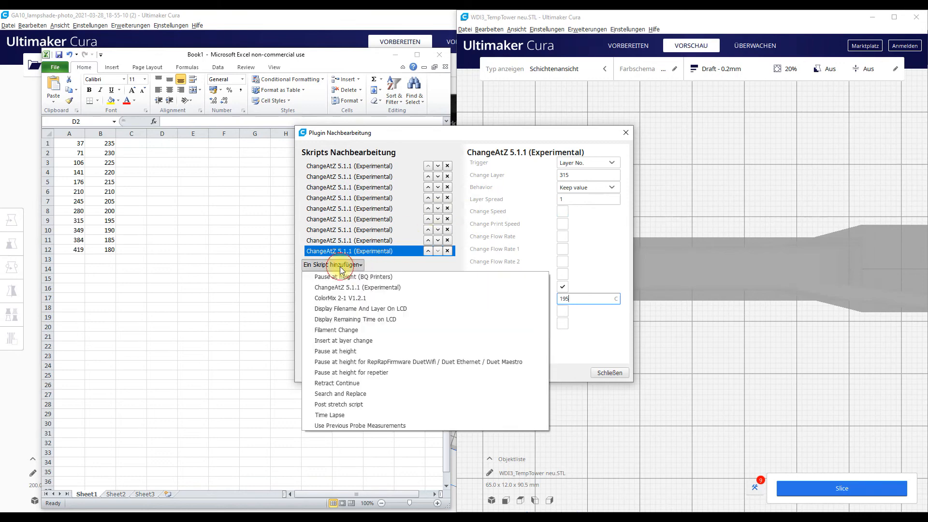
left_click(339, 288)
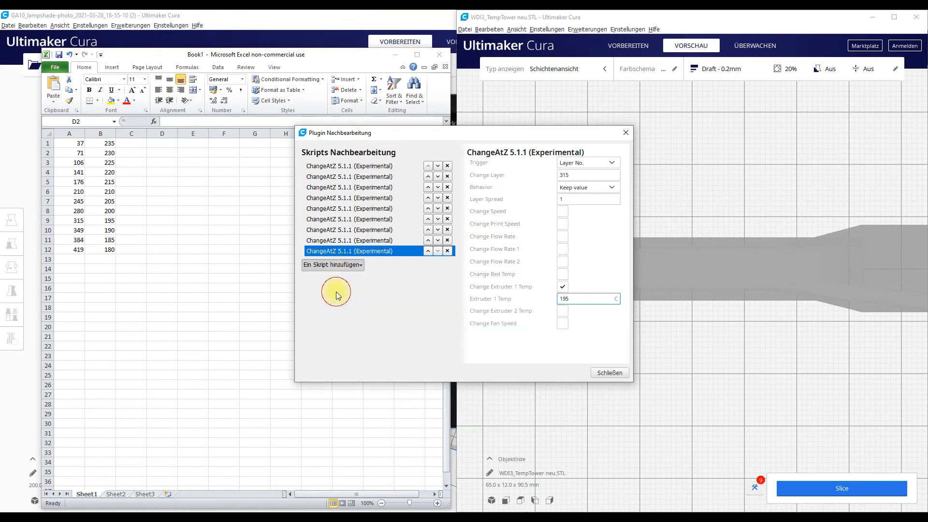
left_click(584, 161)
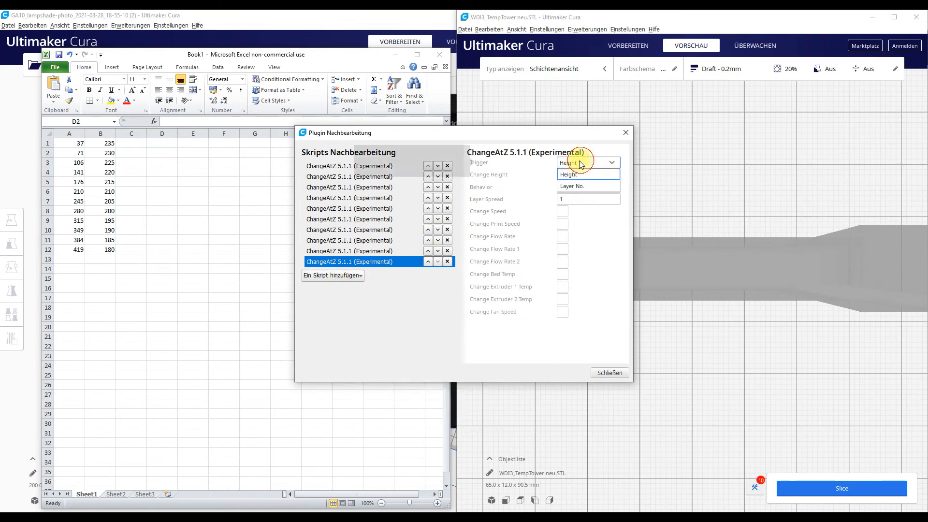
left_click(564, 187)
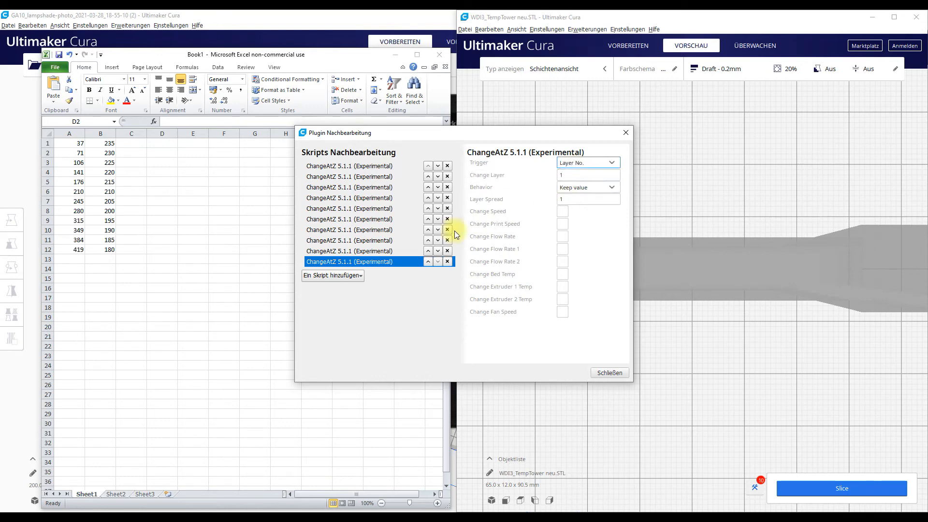
left_click(562, 287)
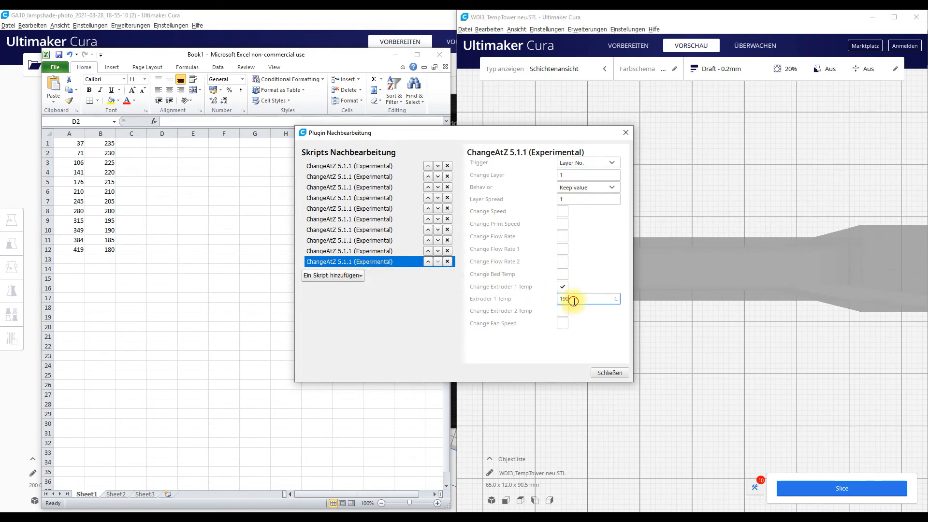
double_click(564, 299)
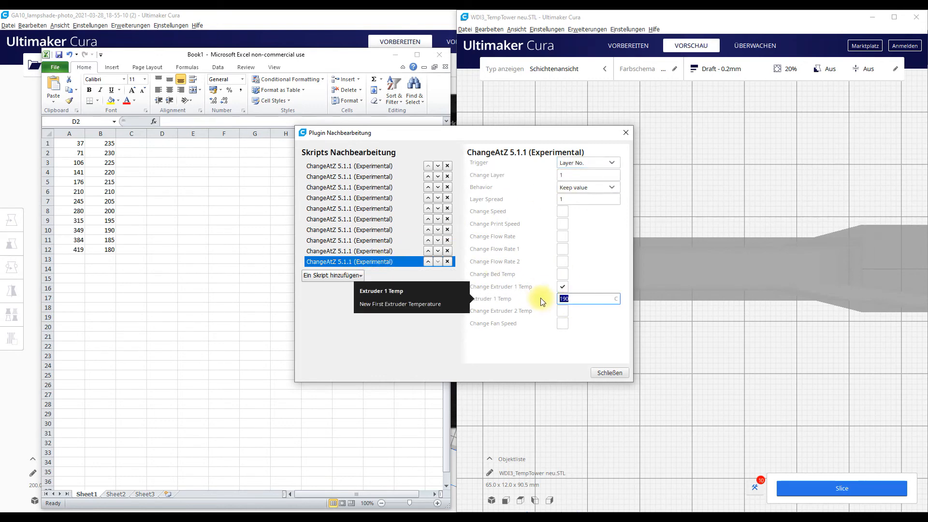
left_click(580, 176)
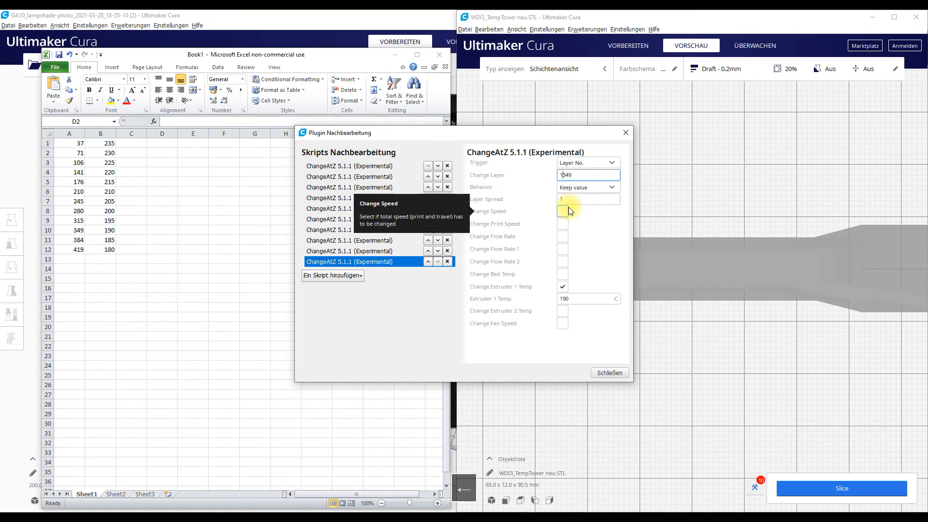
key("BackSpace")
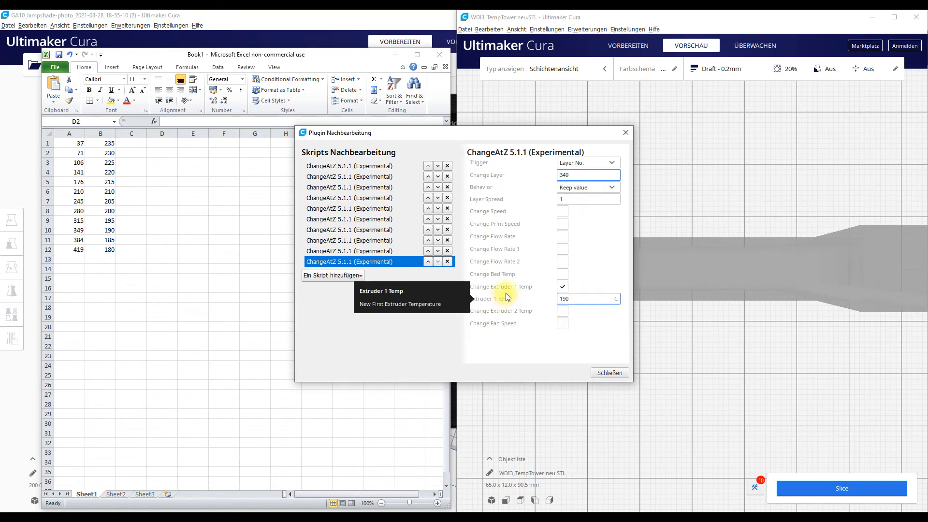
Add an eleventh ChangeAtZ 5.1.1 script triggered at layer number 384 that changes the Extruder 1 temperature to 185 °C.
left_click(331, 276)
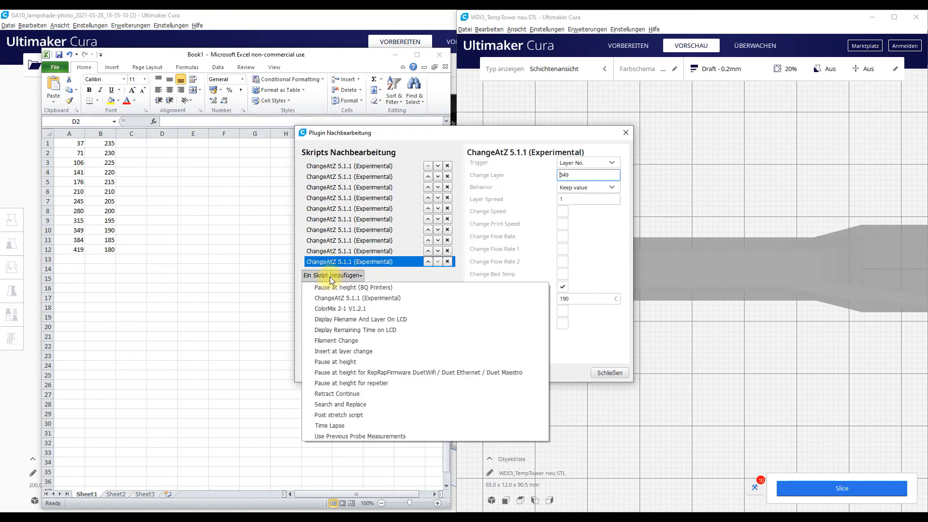
left_click(331, 298)
left_click(595, 163)
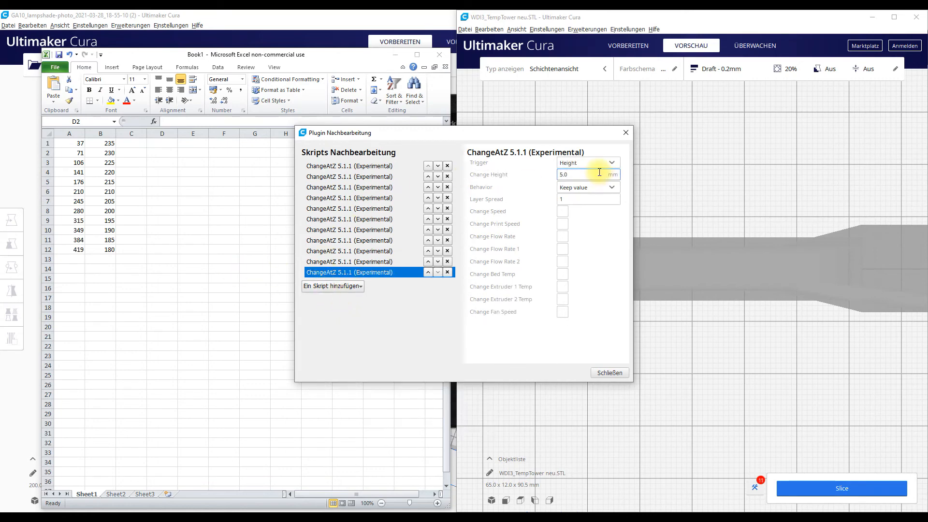
left_click(579, 186)
double_click(570, 175)
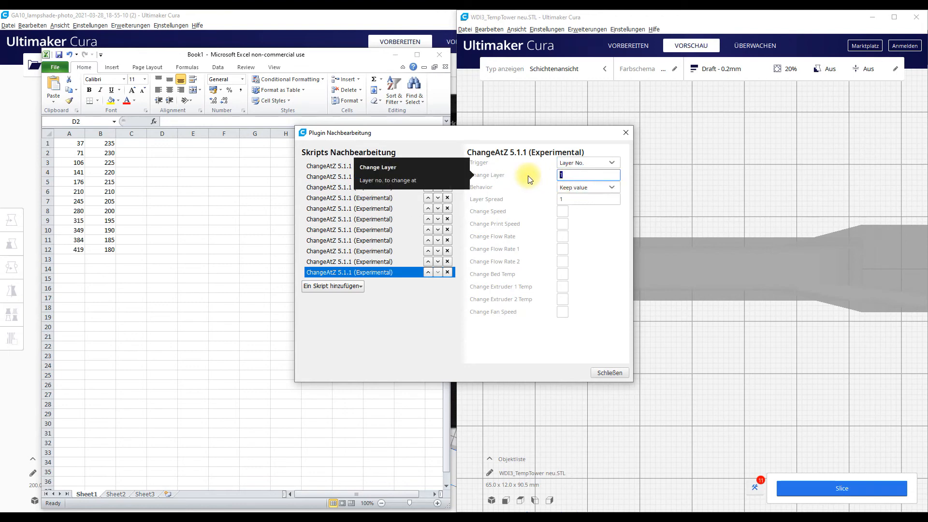
type("384")
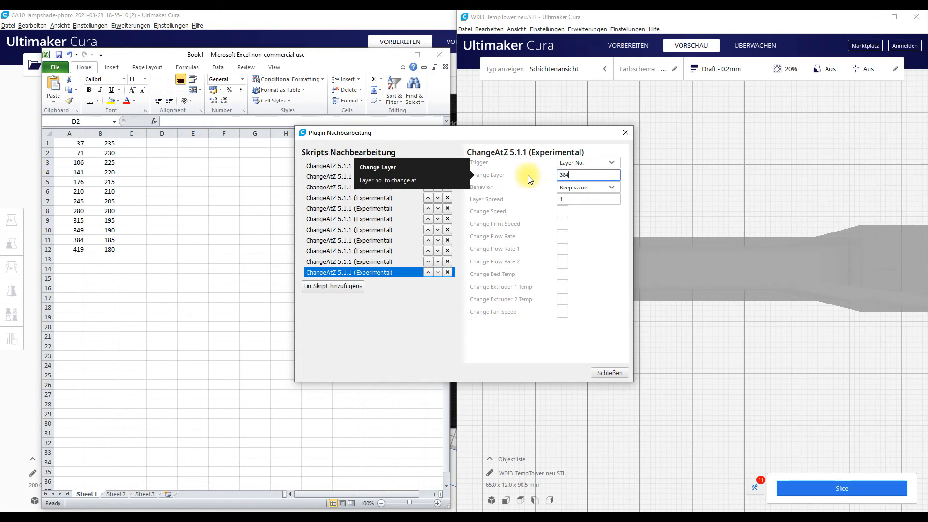
left_click(562, 287)
double_click(576, 298)
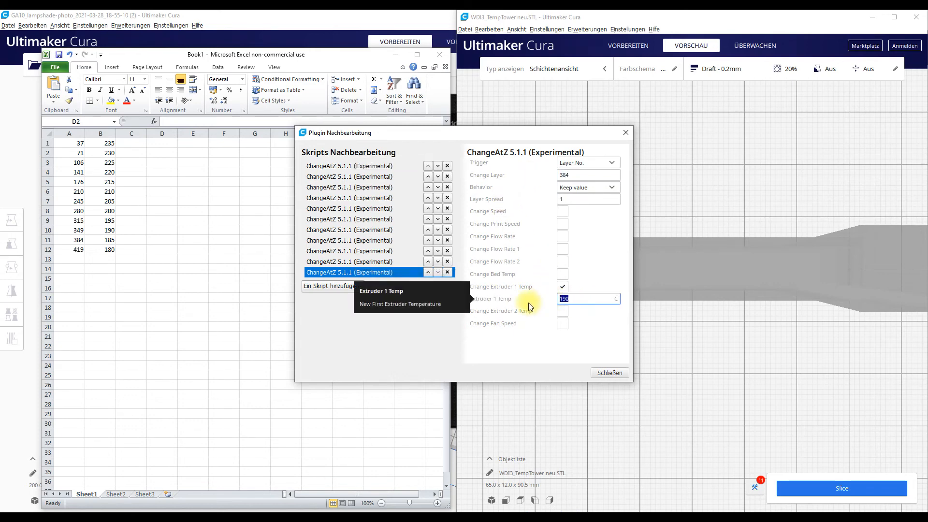
type("185")
Add a twelfth ChangeAtZ 5.1.1 script triggered at layer number 419 that changes the Extruder 1 temperature to 180 °C.
left_click(333, 287)
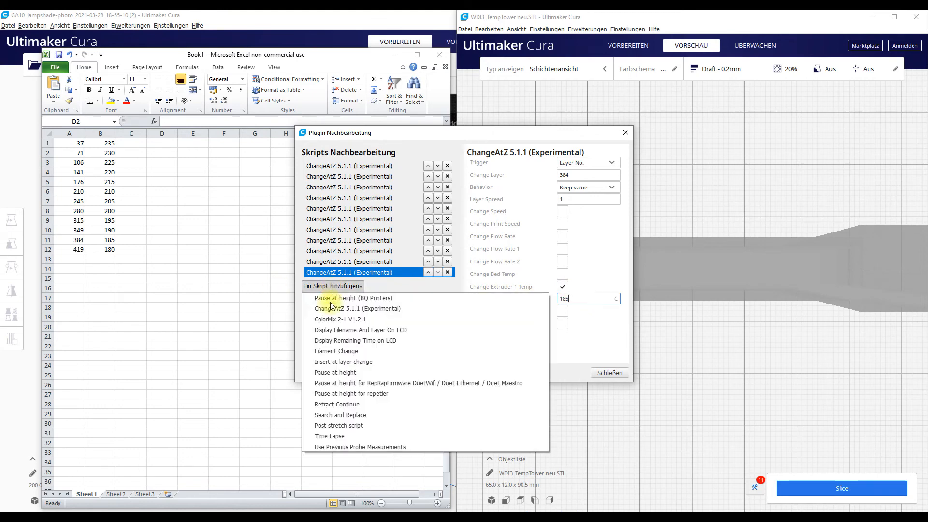
left_click(333, 308)
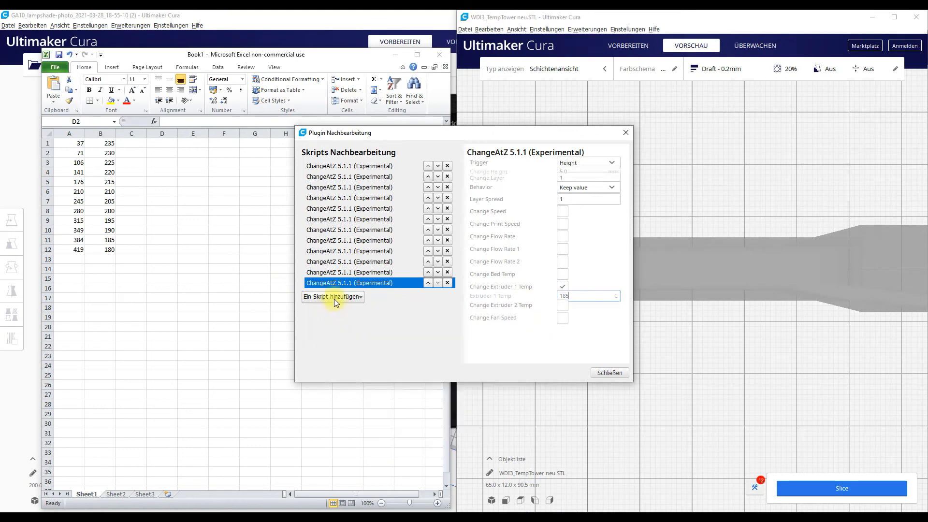
left_click(585, 163)
left_click(576, 185)
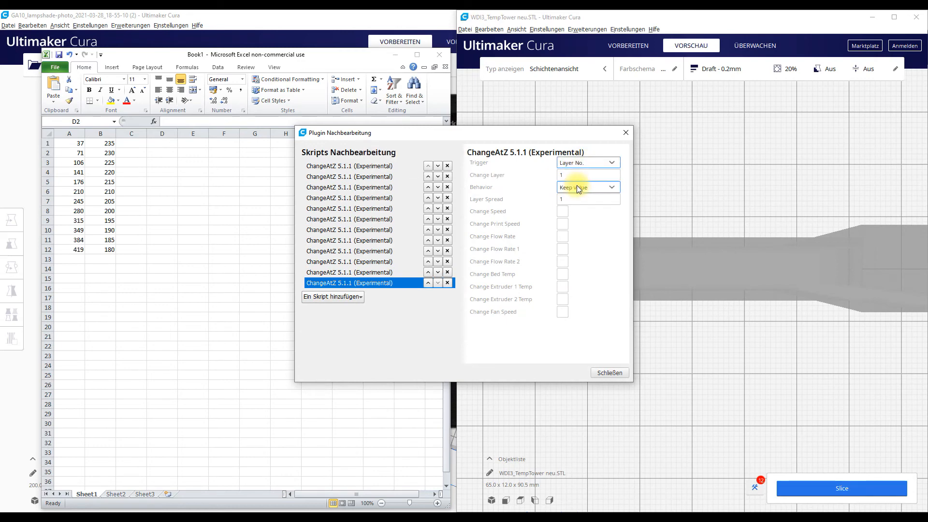
double_click(560, 175)
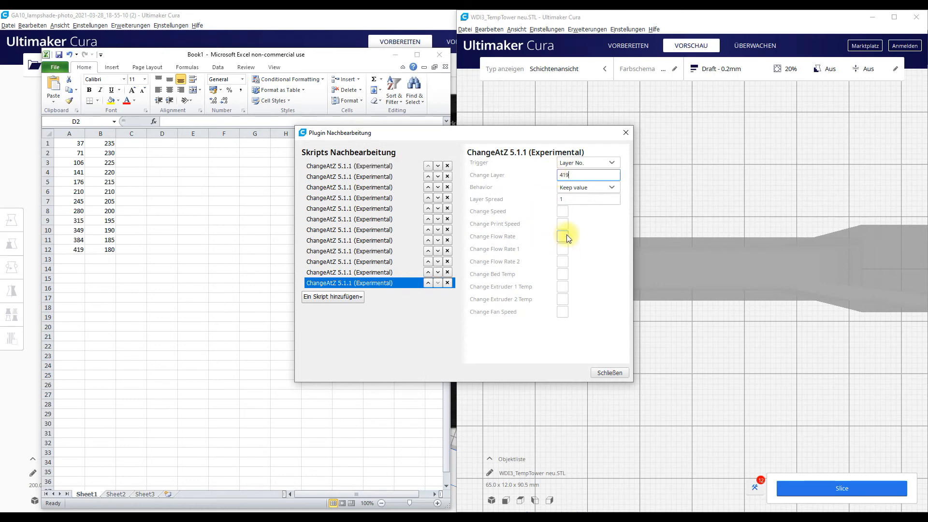
left_click(562, 287)
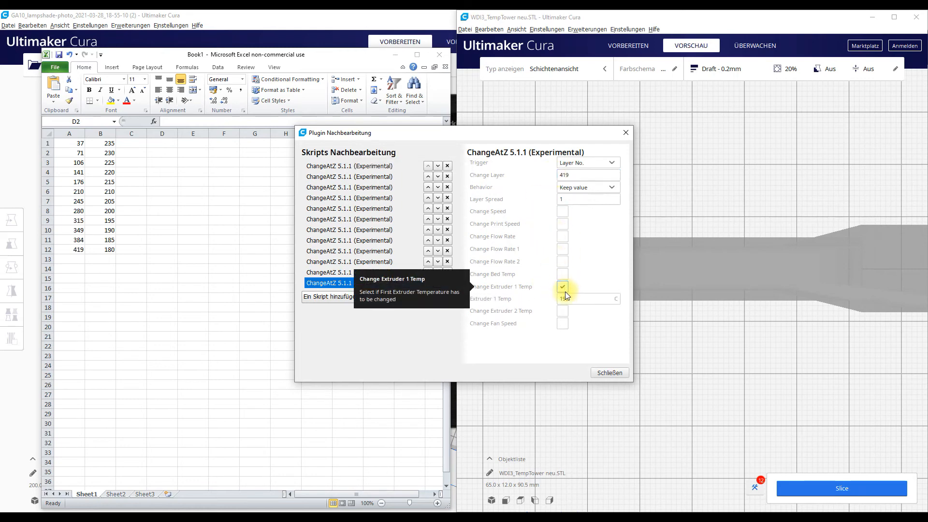
double_click(579, 298)
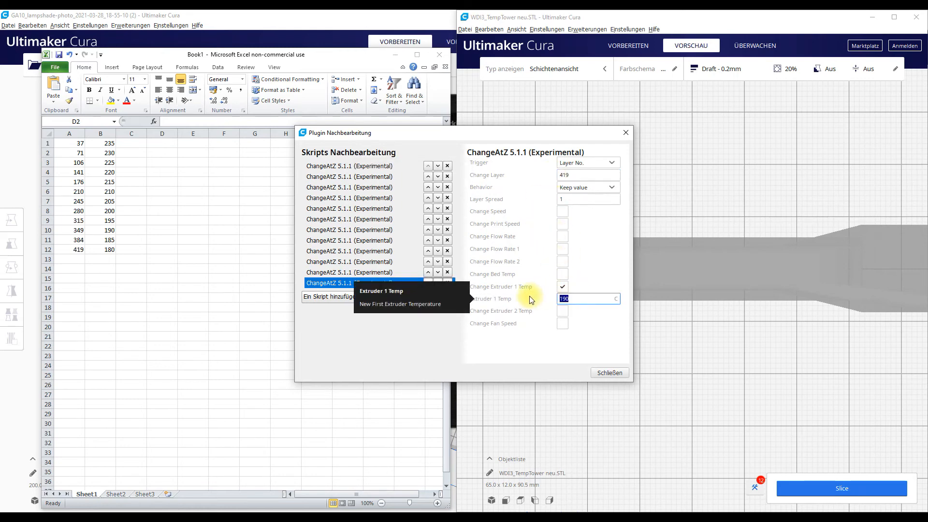
type("180")
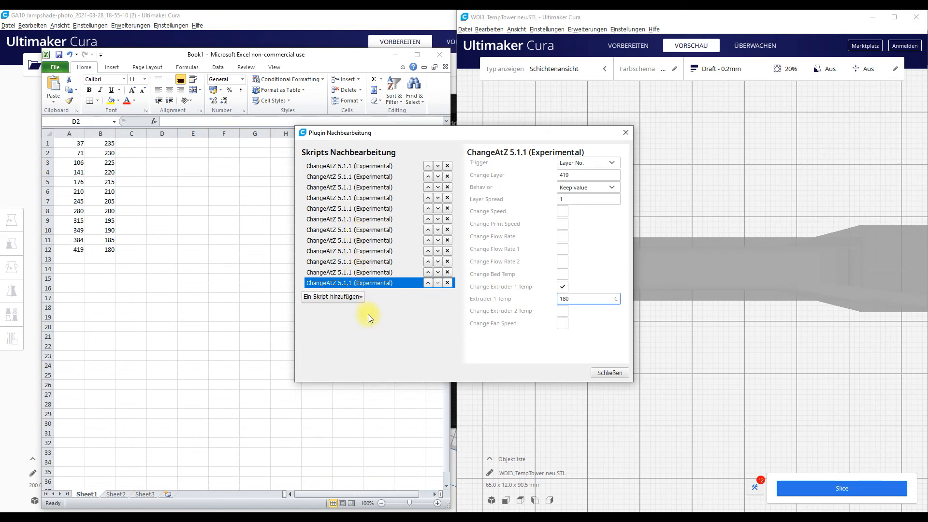
Correct the first ChangeAtZ script so that it triggers at layer number 37.
left_click(380, 170)
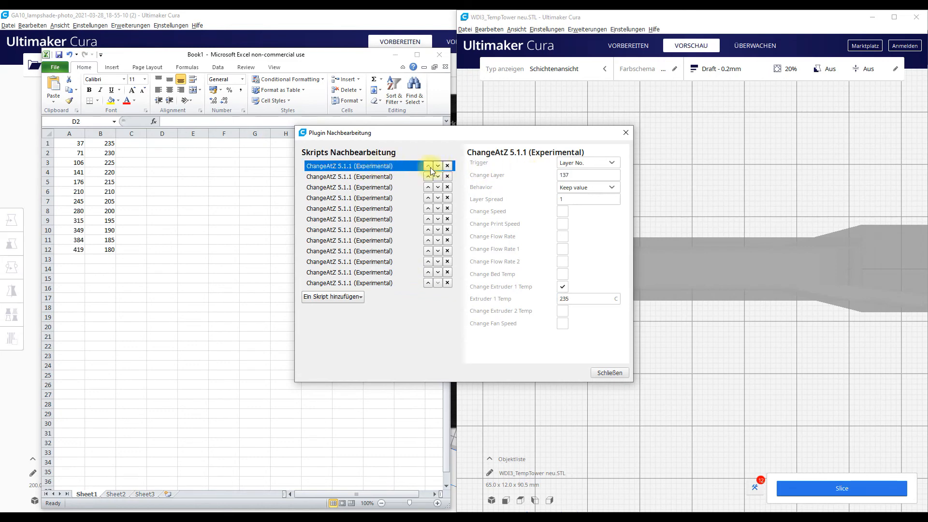
left_click(563, 175)
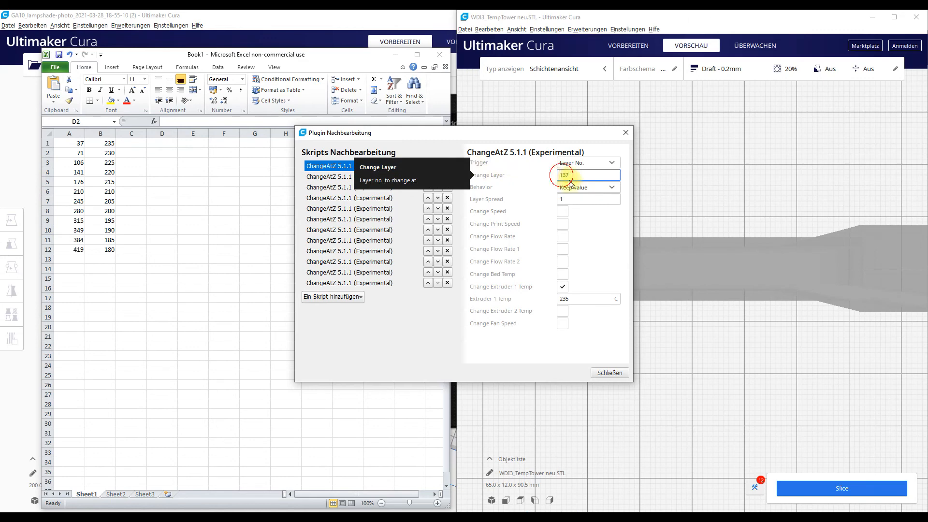
key("Delete")
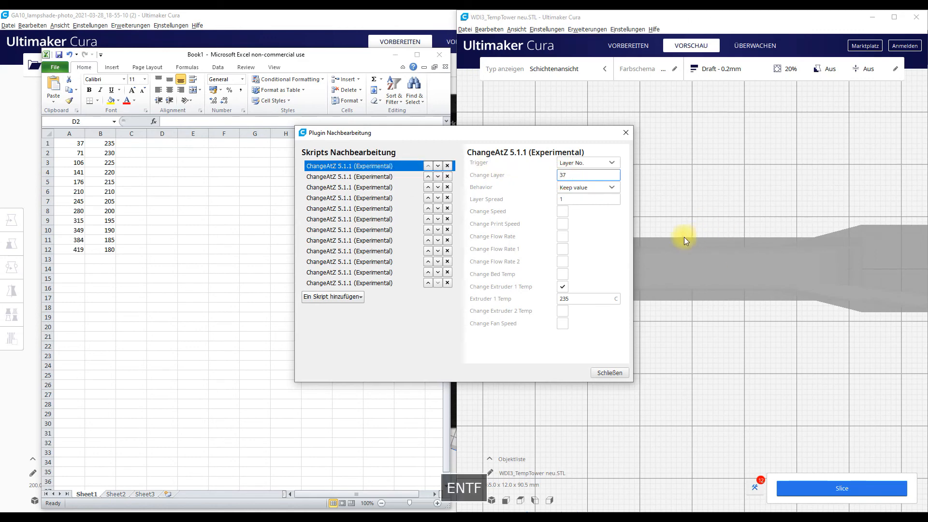
left_click(579, 299)
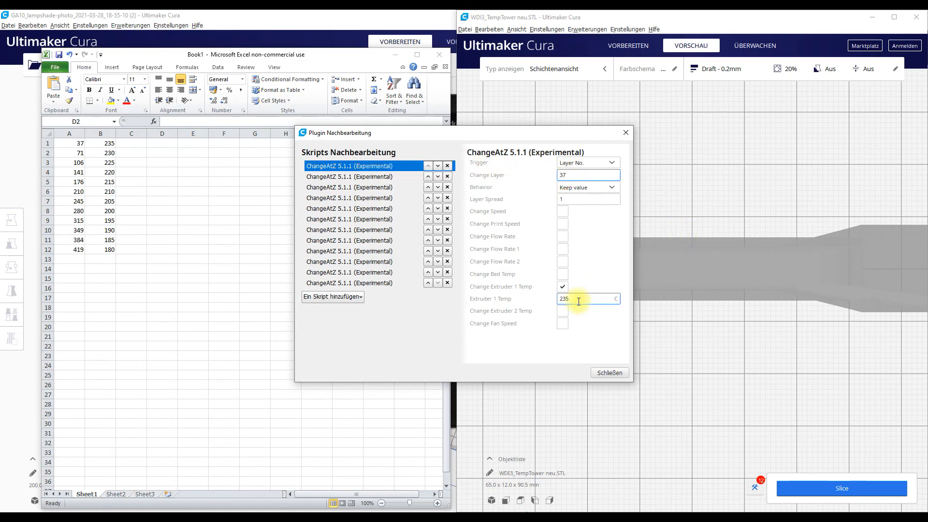
Check the layer number and Extruder 1 temperature of the remaining ChangeAtZ scripts against the Excel list and close the post-processing dialog.
left_click(375, 178)
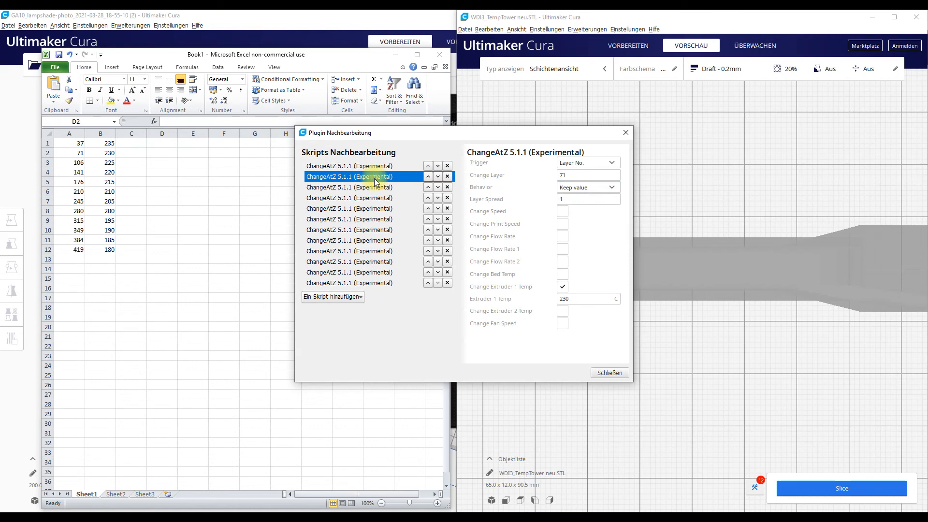
left_click(376, 188)
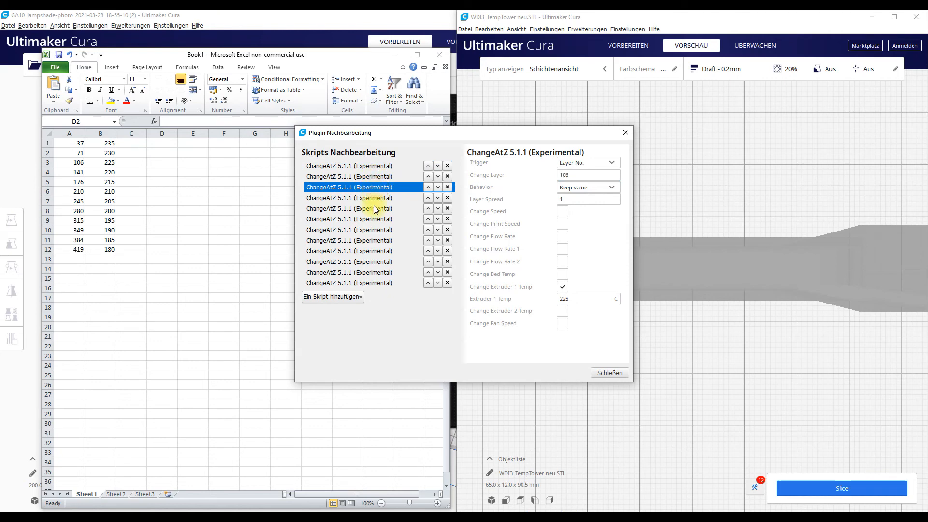
left_click(375, 201)
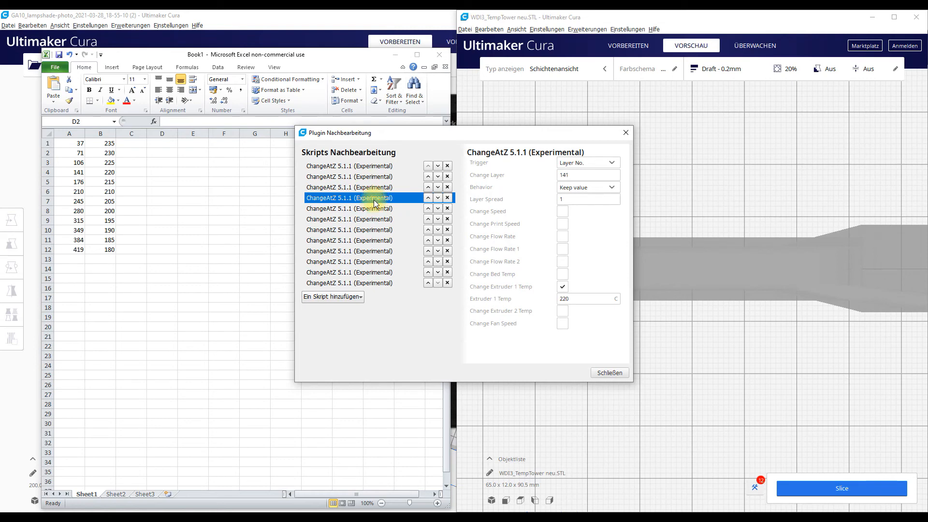
left_click(375, 208)
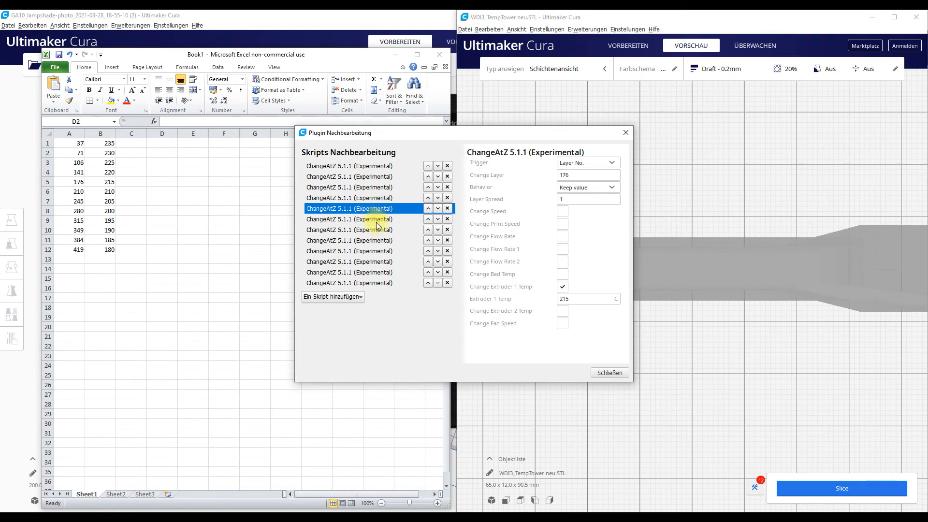
left_click(376, 219)
left_click(377, 231)
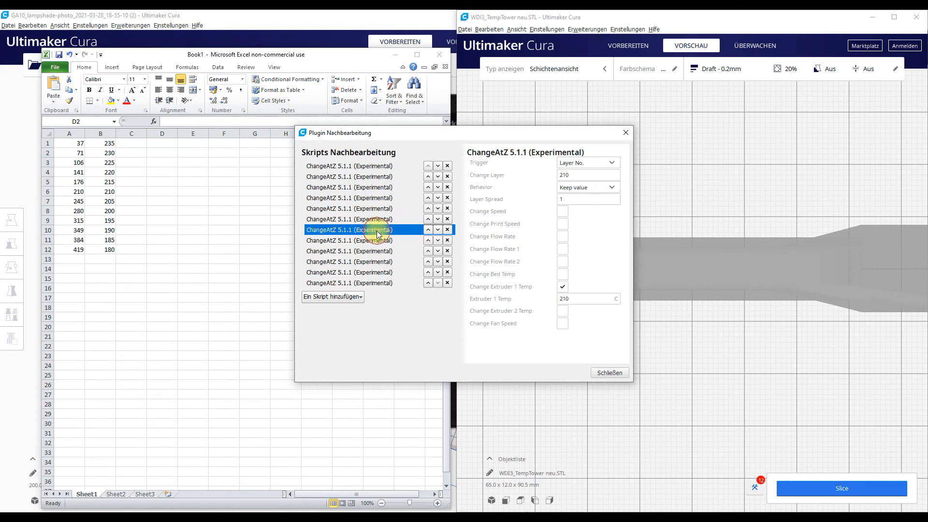
left_click(378, 241)
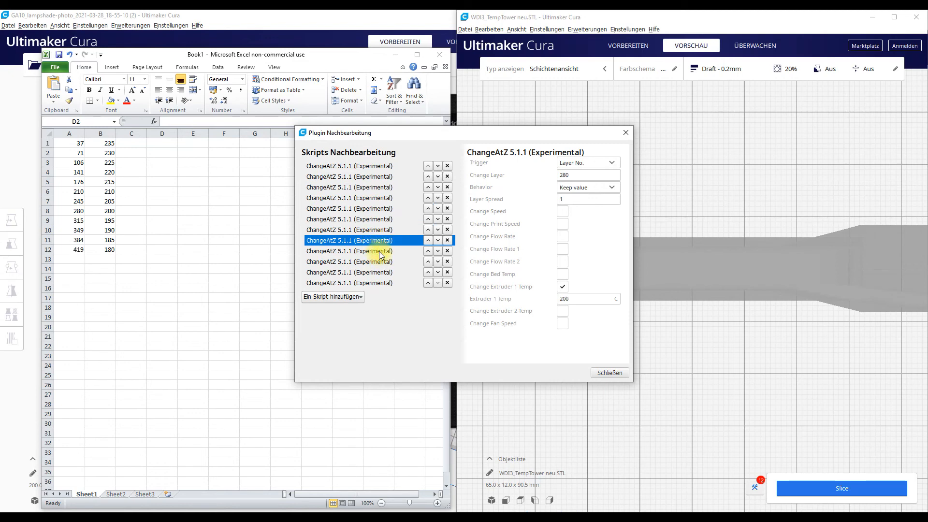
left_click(380, 251)
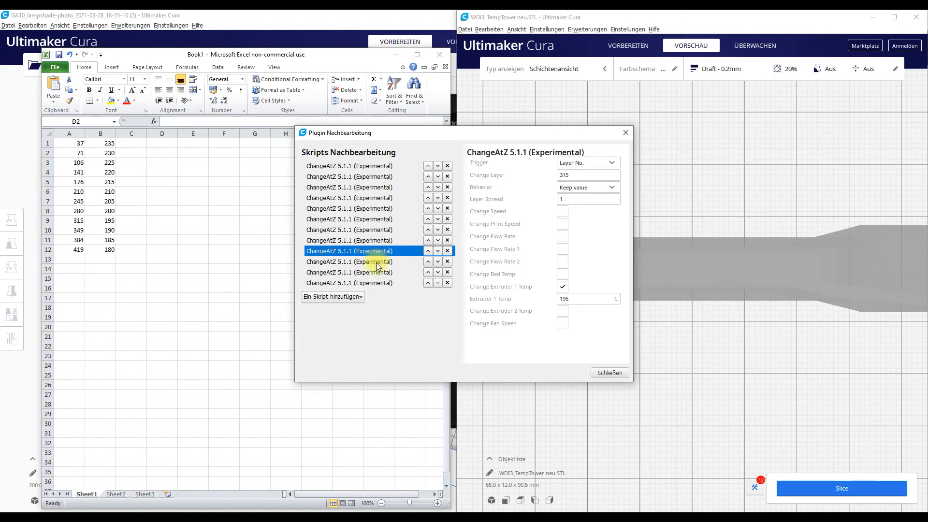
left_click(378, 264)
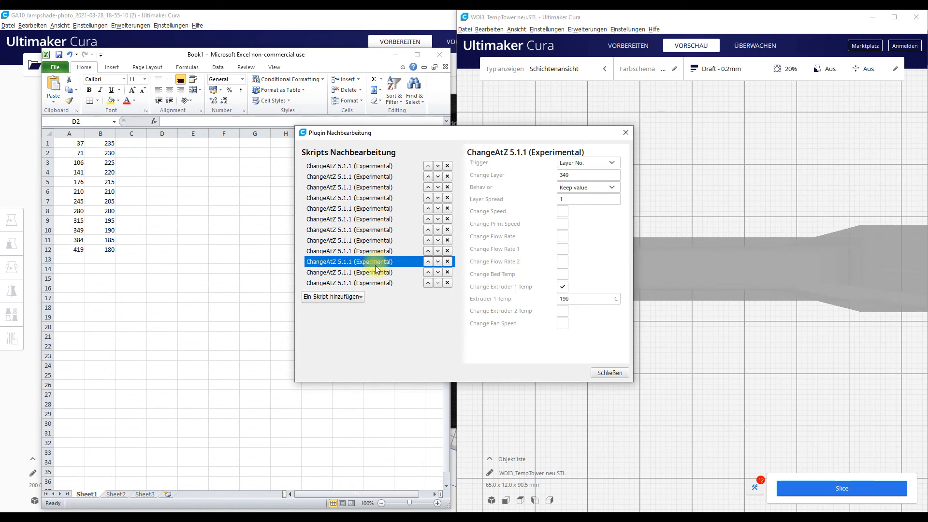
left_click(370, 272)
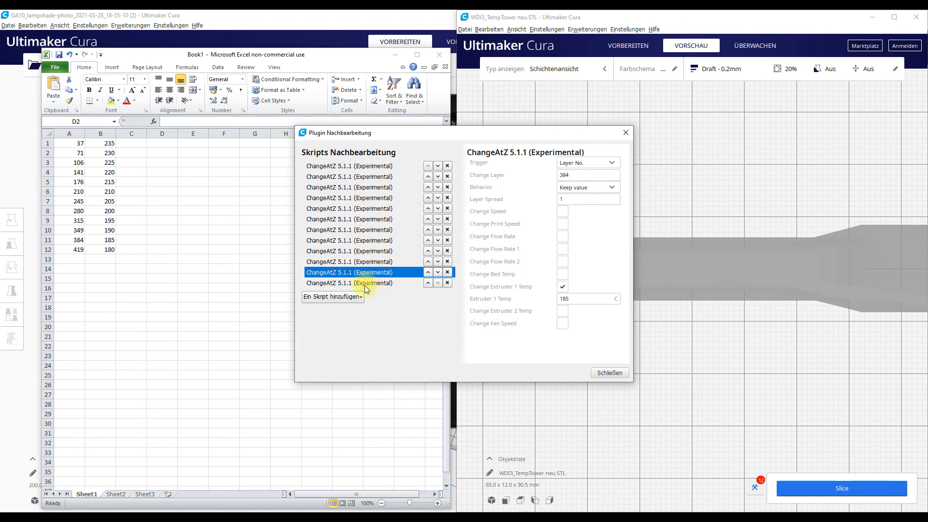
left_click(370, 283)
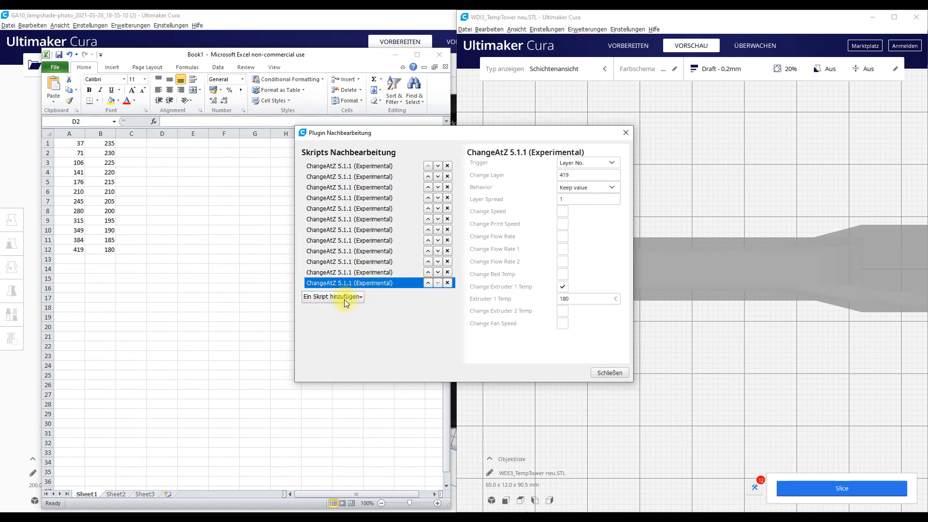
left_click(610, 373)
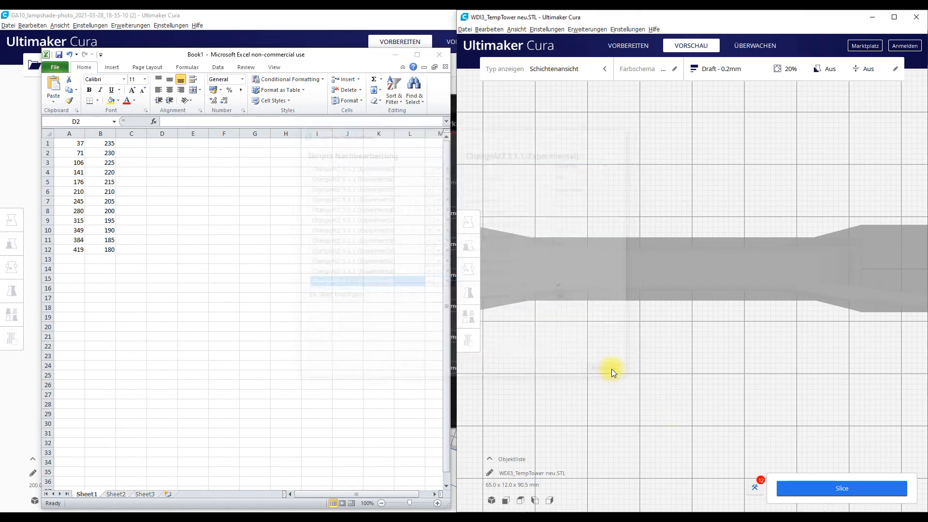
Review the printing temperature in the Material print settings and slice the temperature tower.
left_click(721, 69)
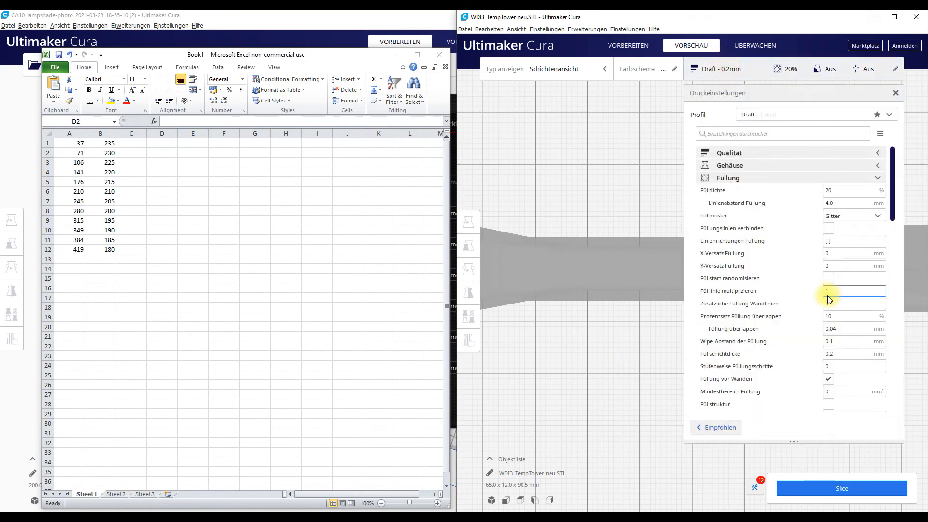
left_click(754, 178)
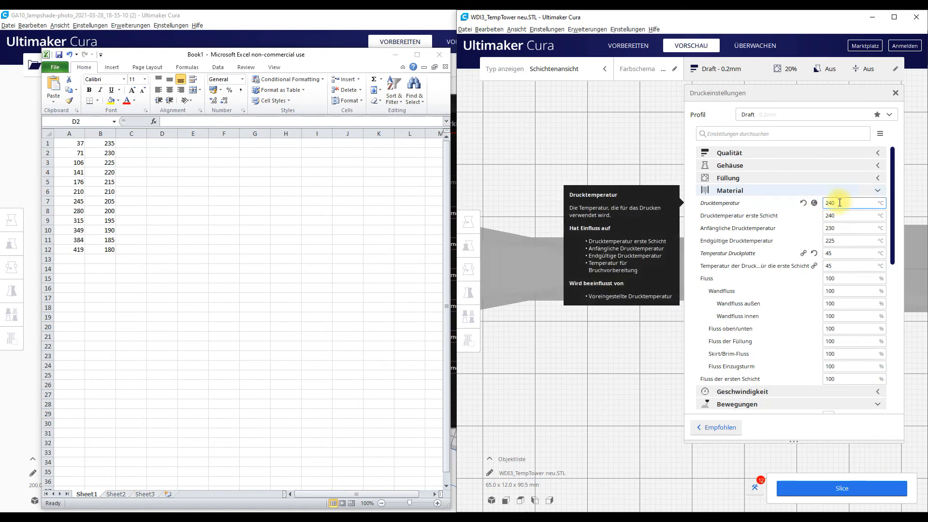
left_click(811, 488)
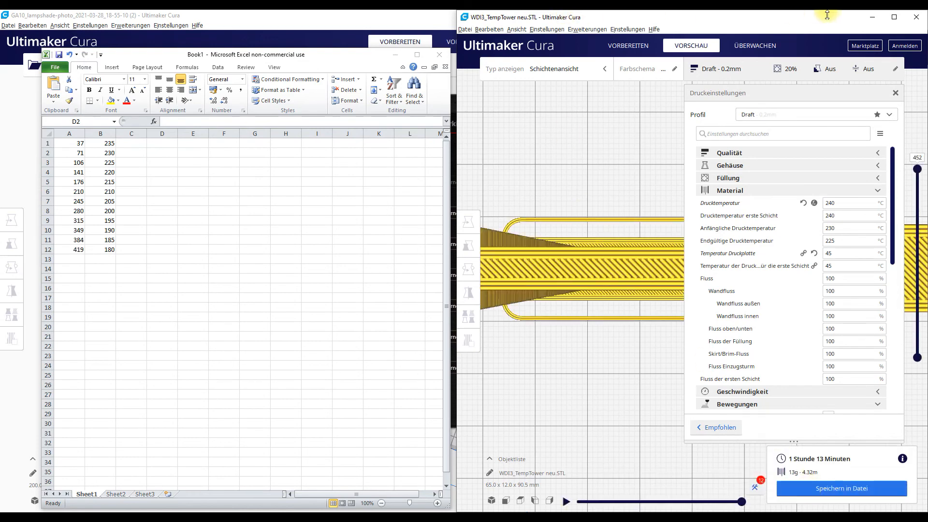
Maximize the Cura window and save the sliced tower as WDI3_TempTower neu.STL.gcode in the Fertig für druck folder.
left_click(899, 16)
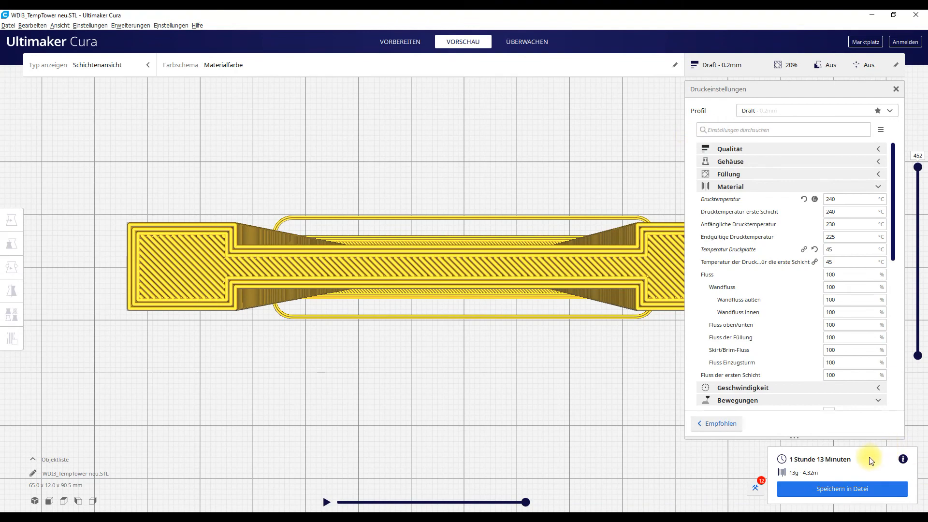
left_click(814, 485)
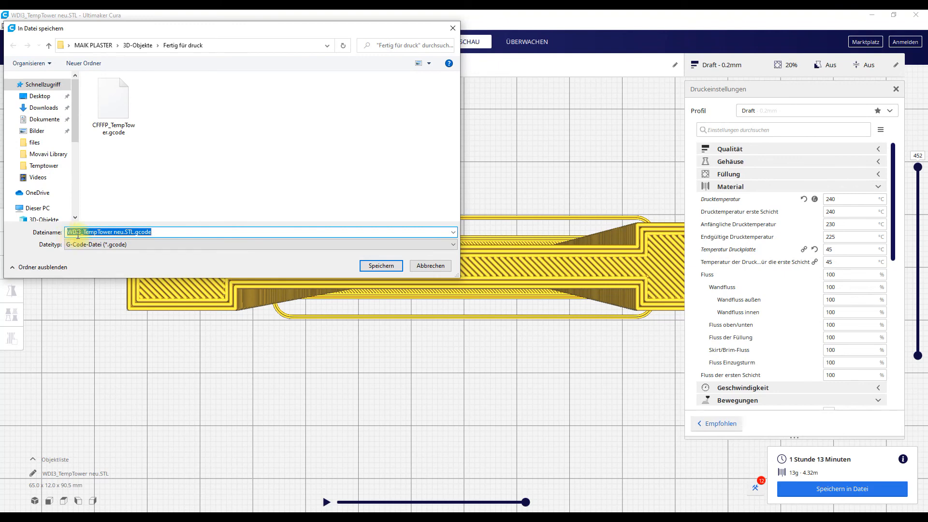
left_click(372, 267)
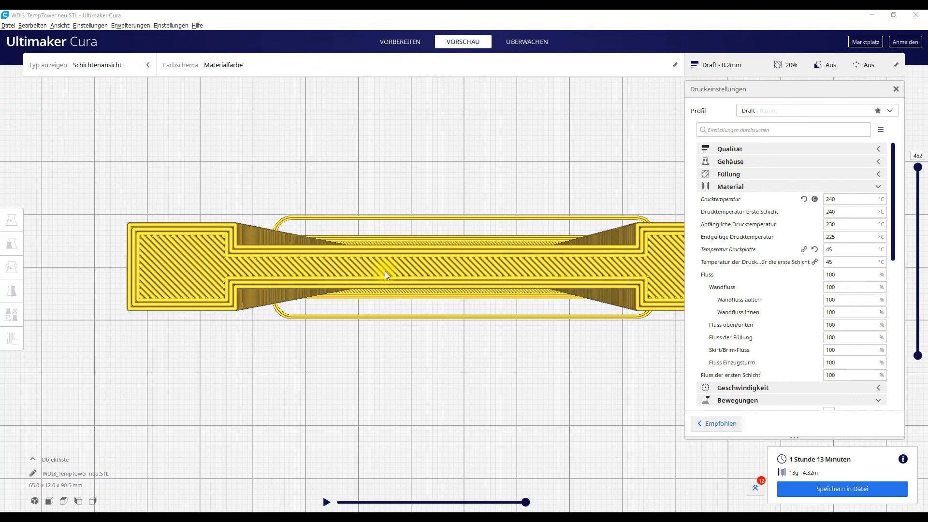